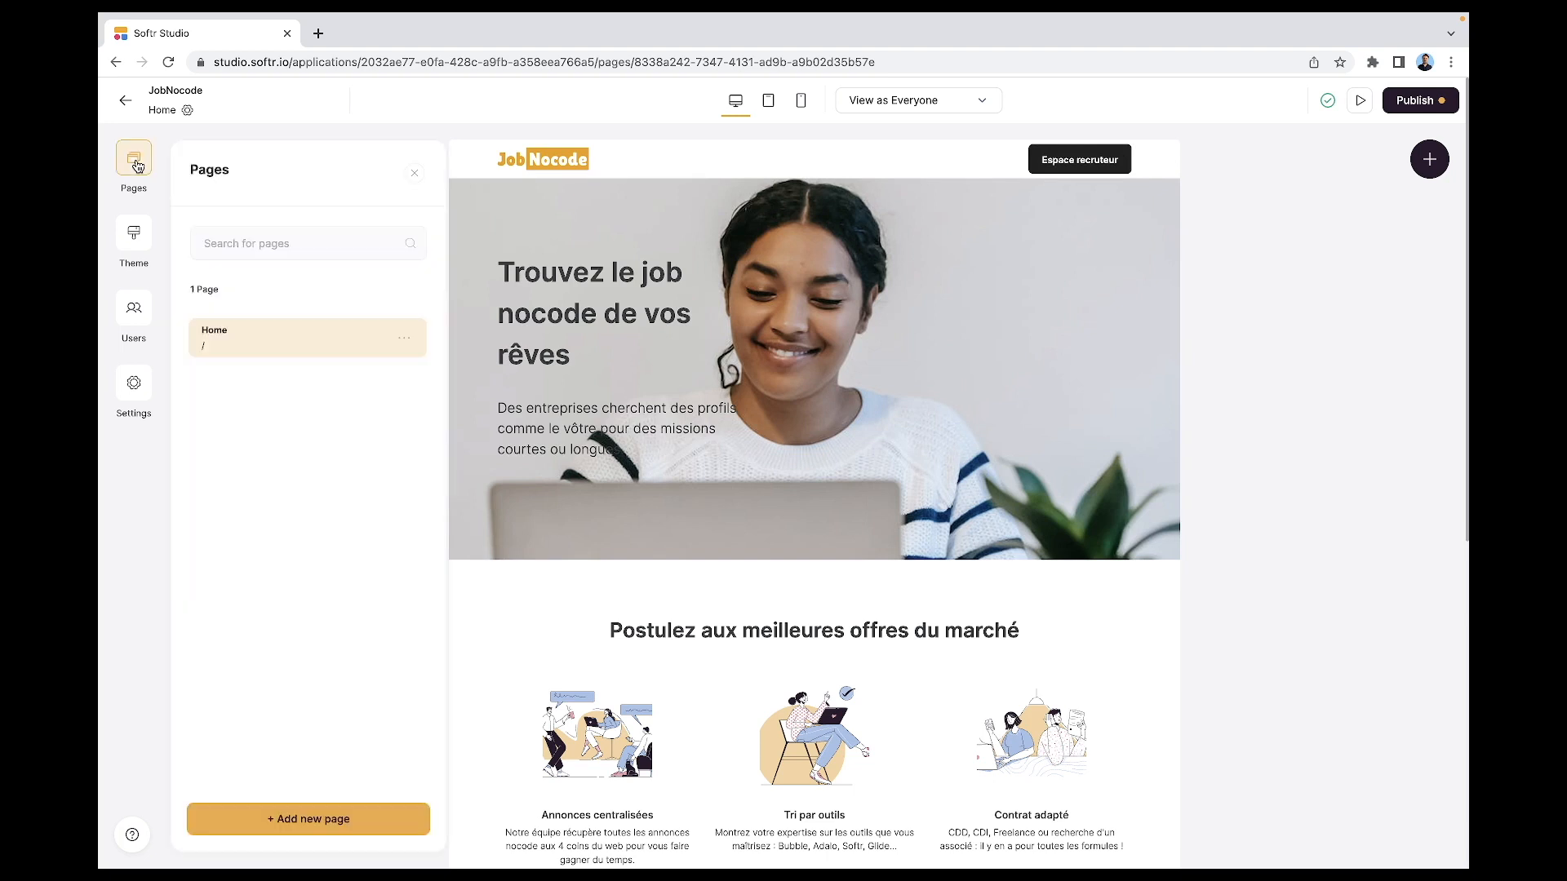
- Add a new page named 'cgu' with the URL /cgu
left_click(326, 813)
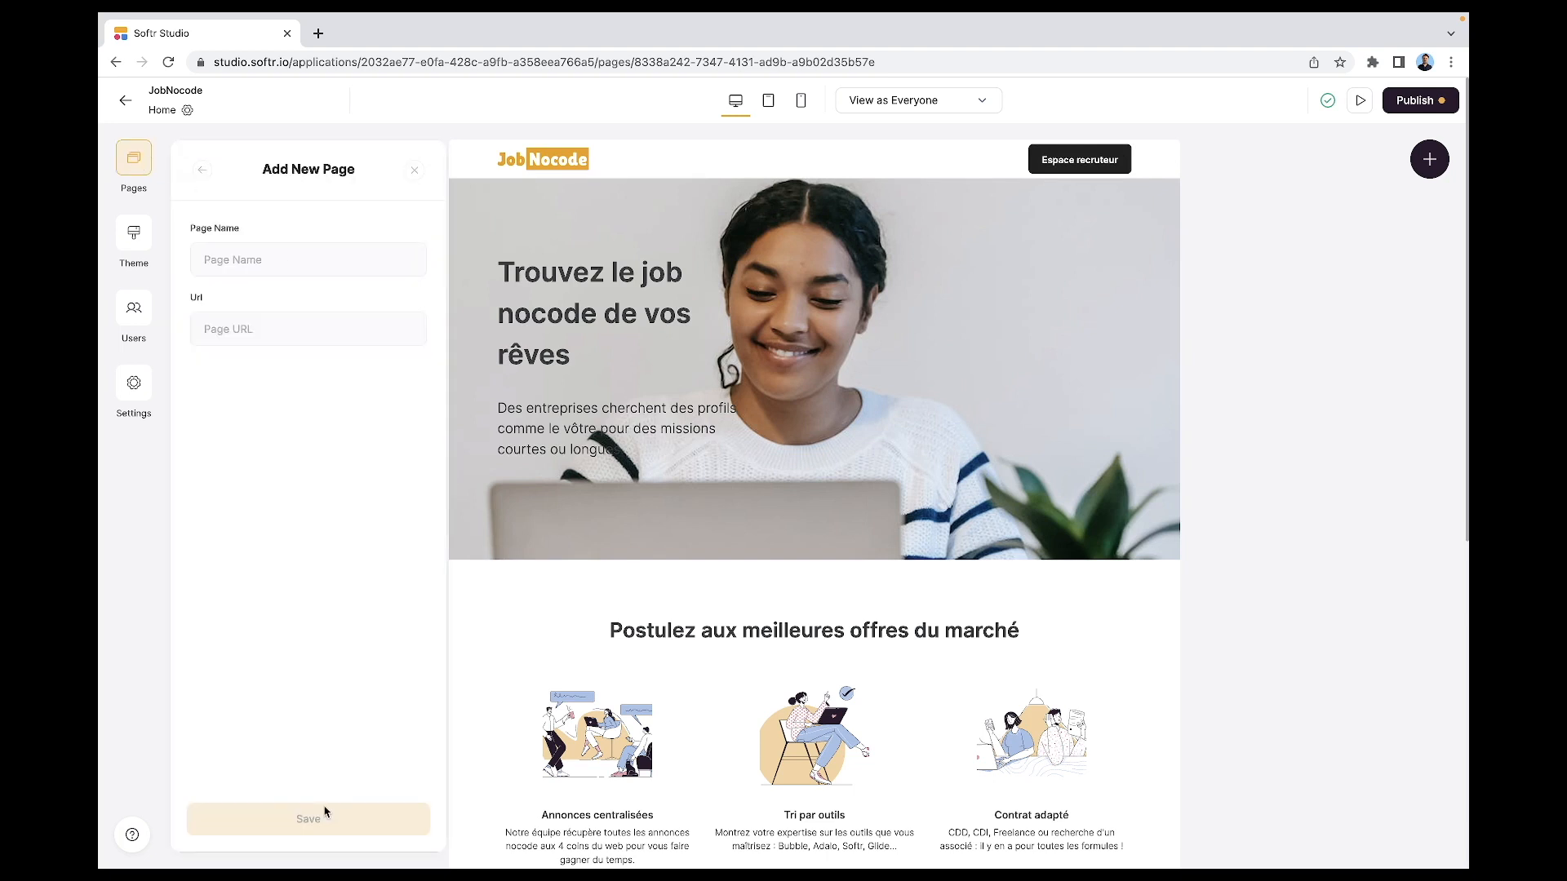
left_click(243, 266)
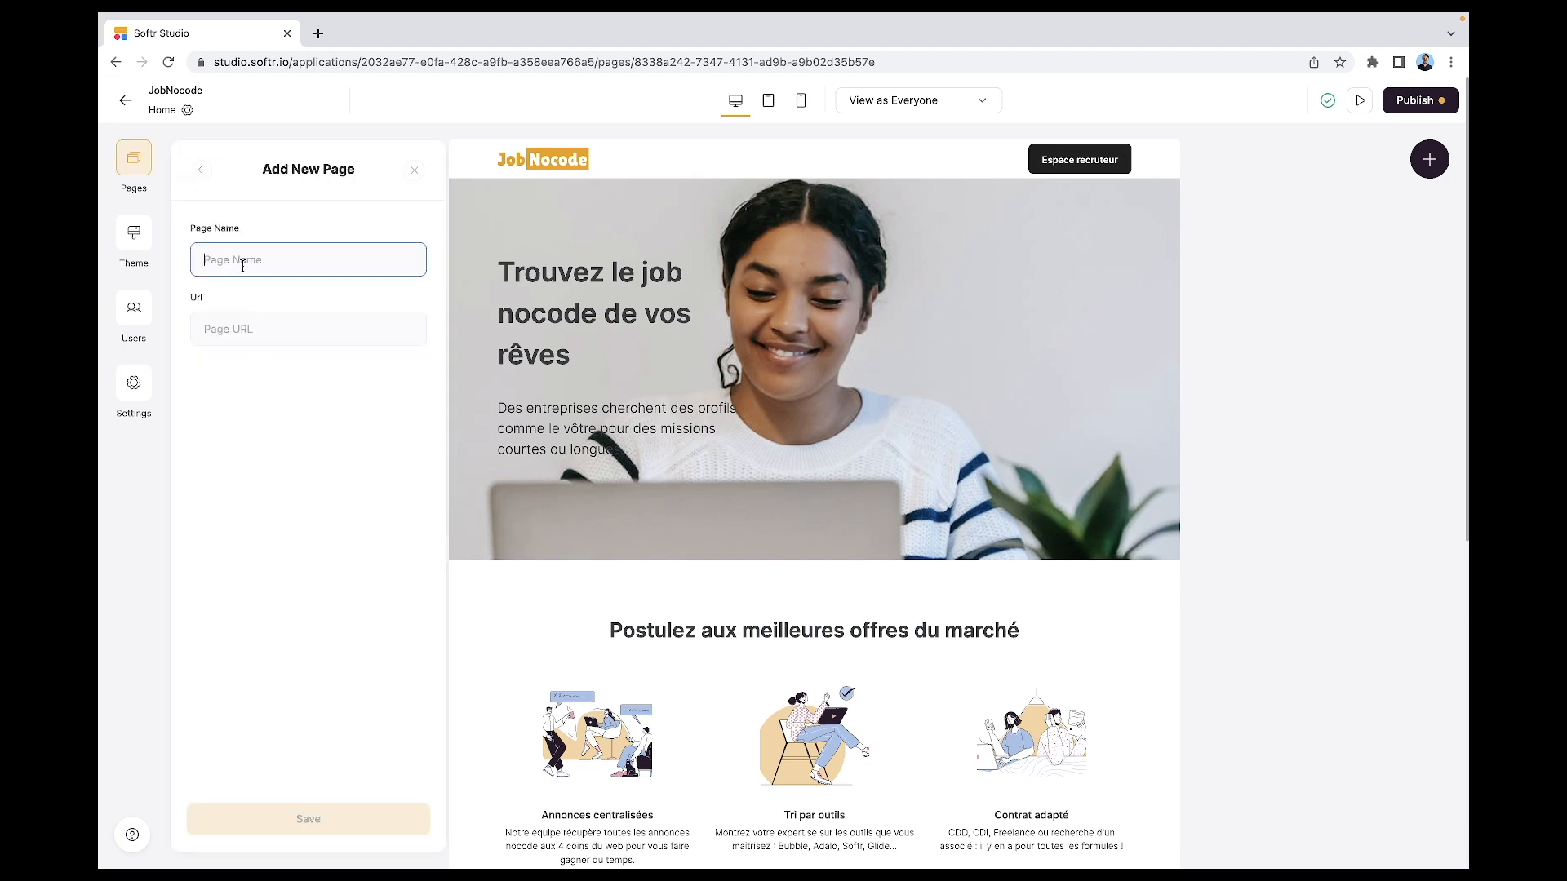
type("cgu")
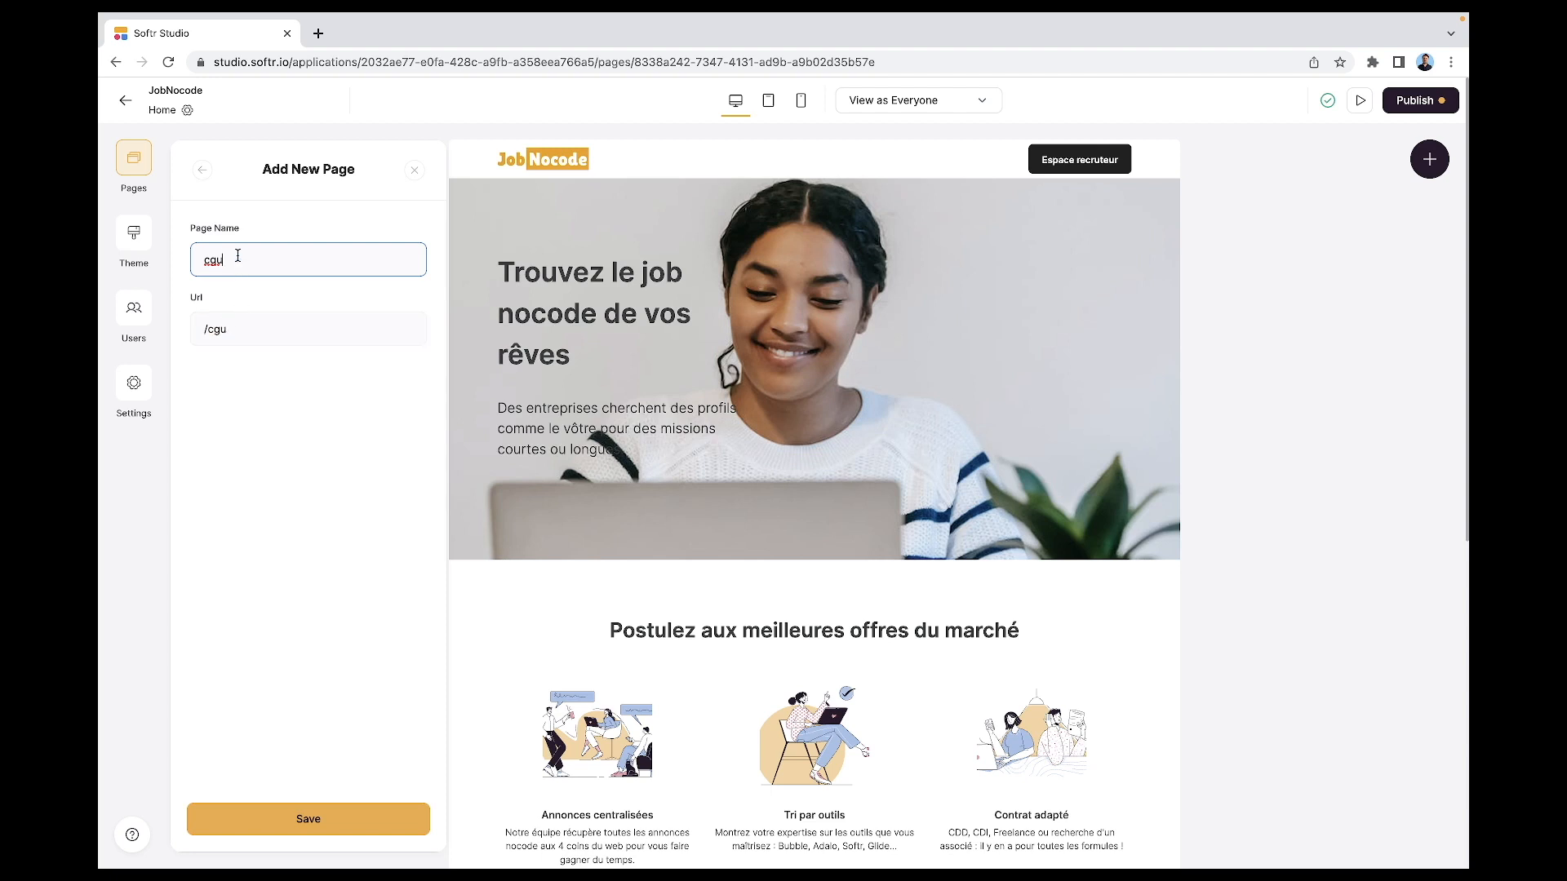
type("et legal")
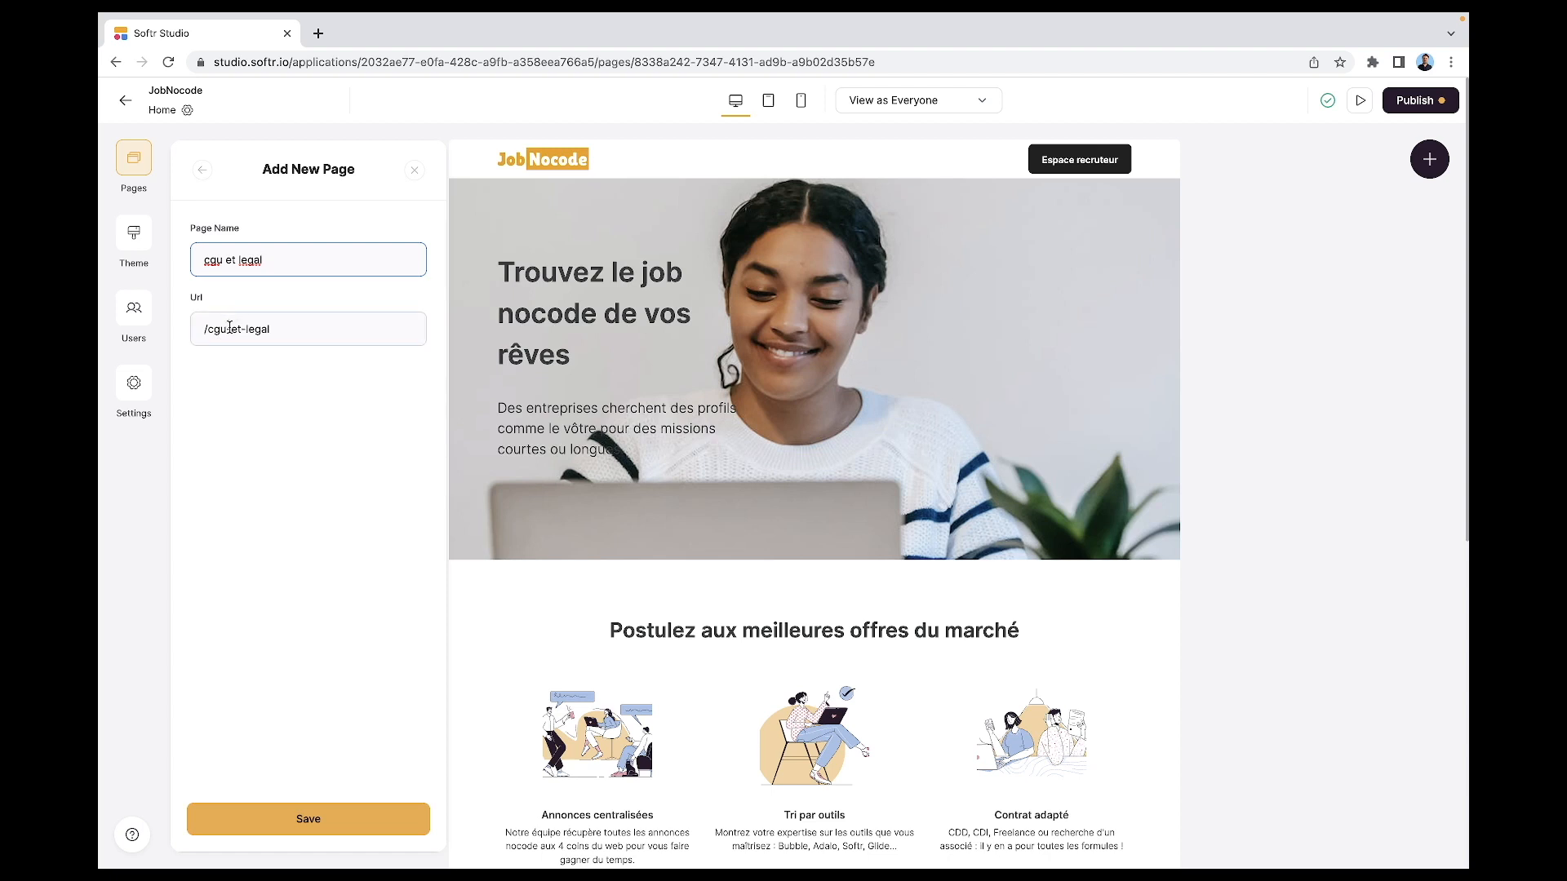
left_click_drag(224, 260, 389, 275)
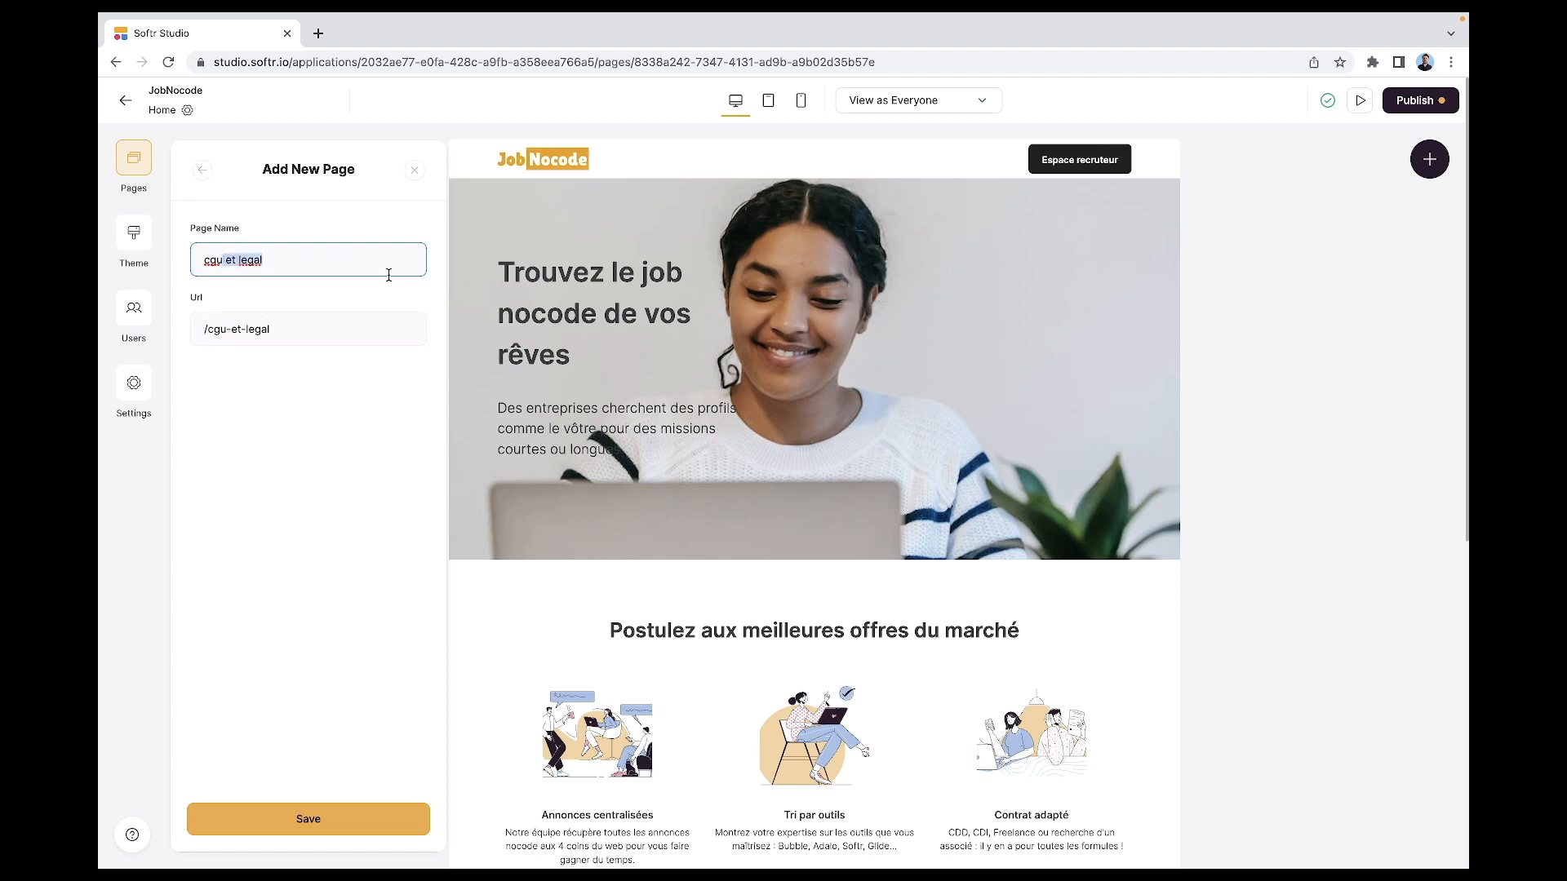
key("BackSpace")
left_click(303, 819)
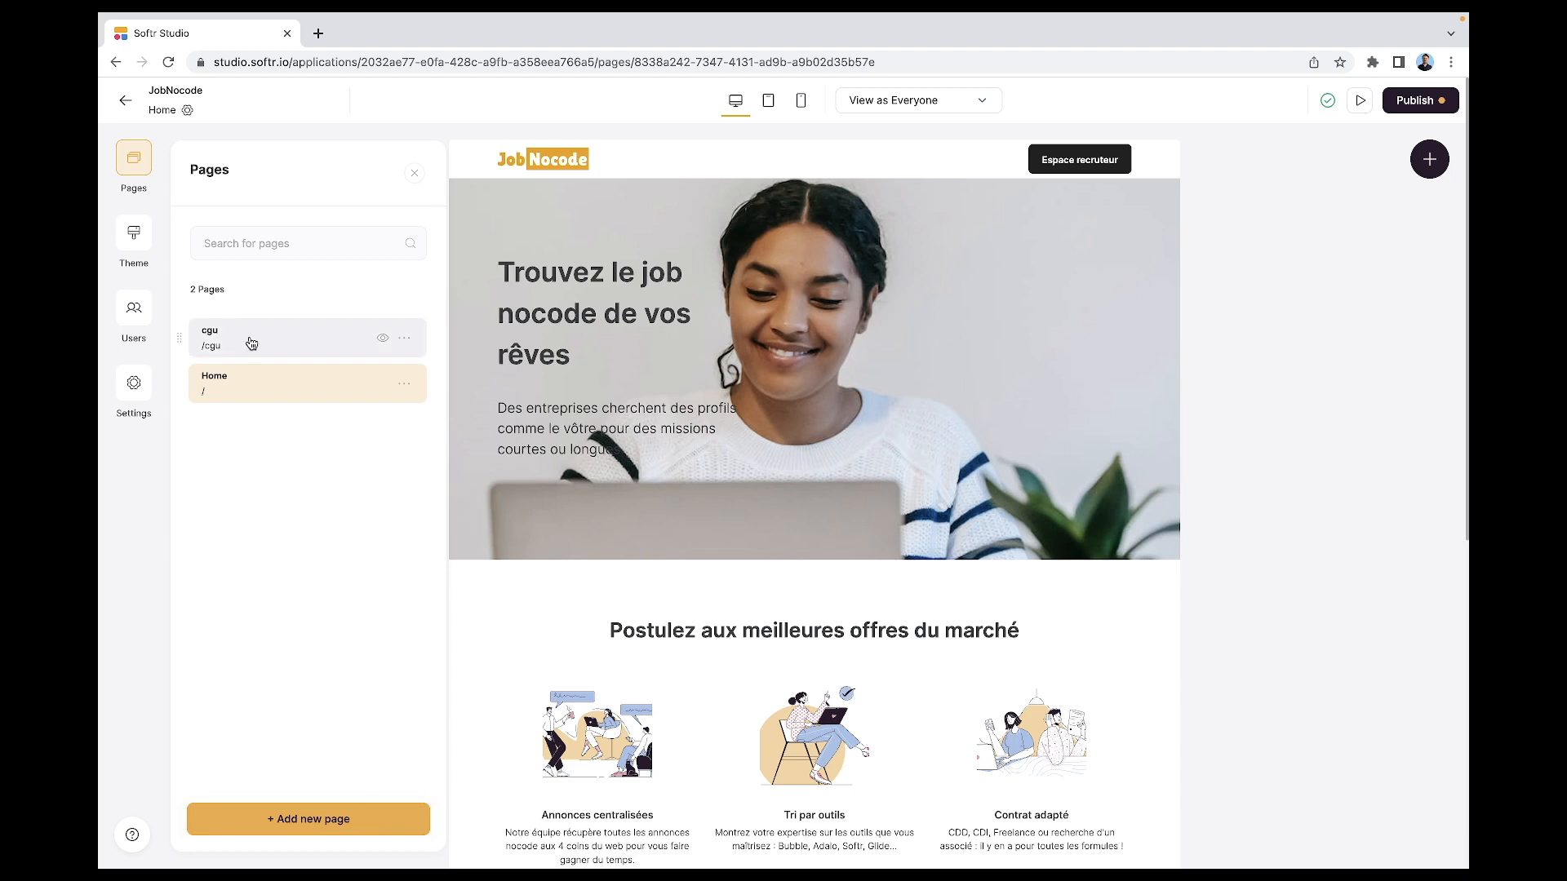
- Open the cgu page in the editor and select its footer block
left_click(299, 342)
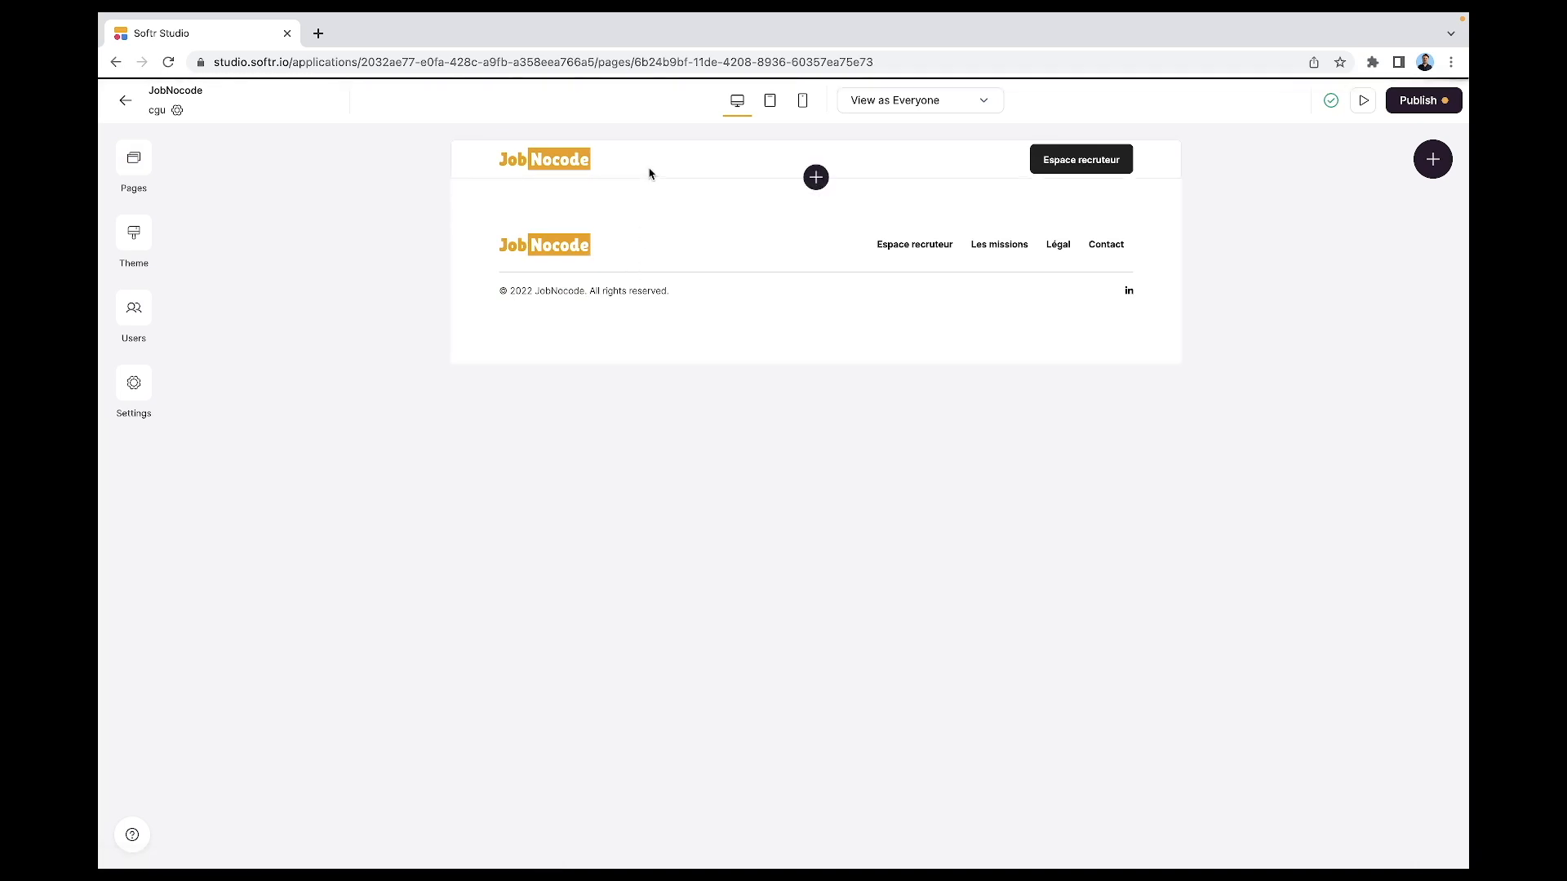
left_click(651, 206)
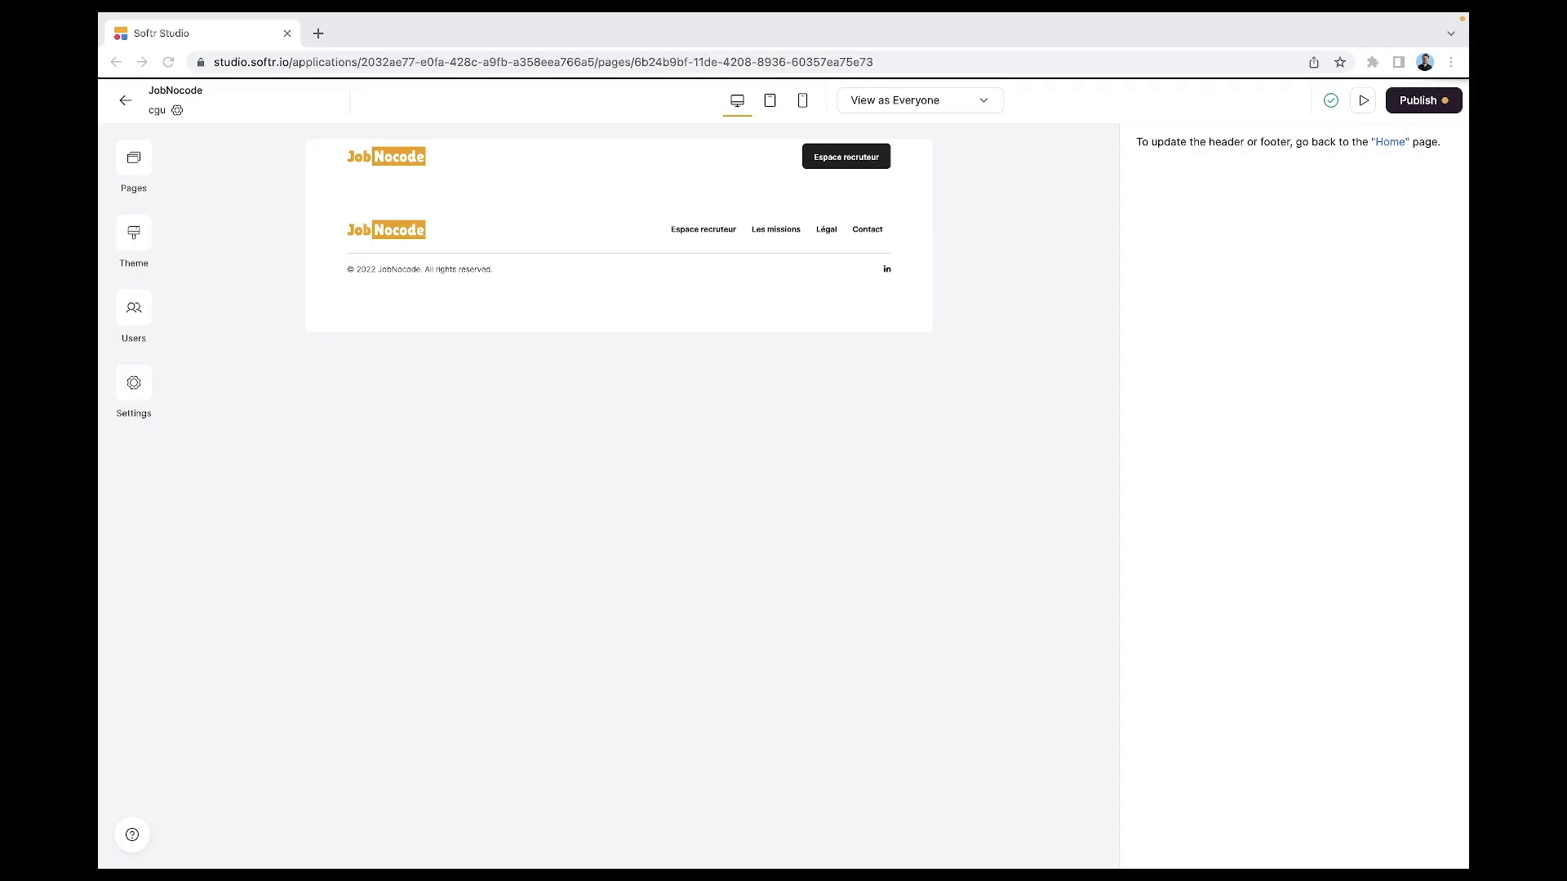
- Add a Simple text block from the Other category under the header
left_click(601, 193)
left_click(621, 174)
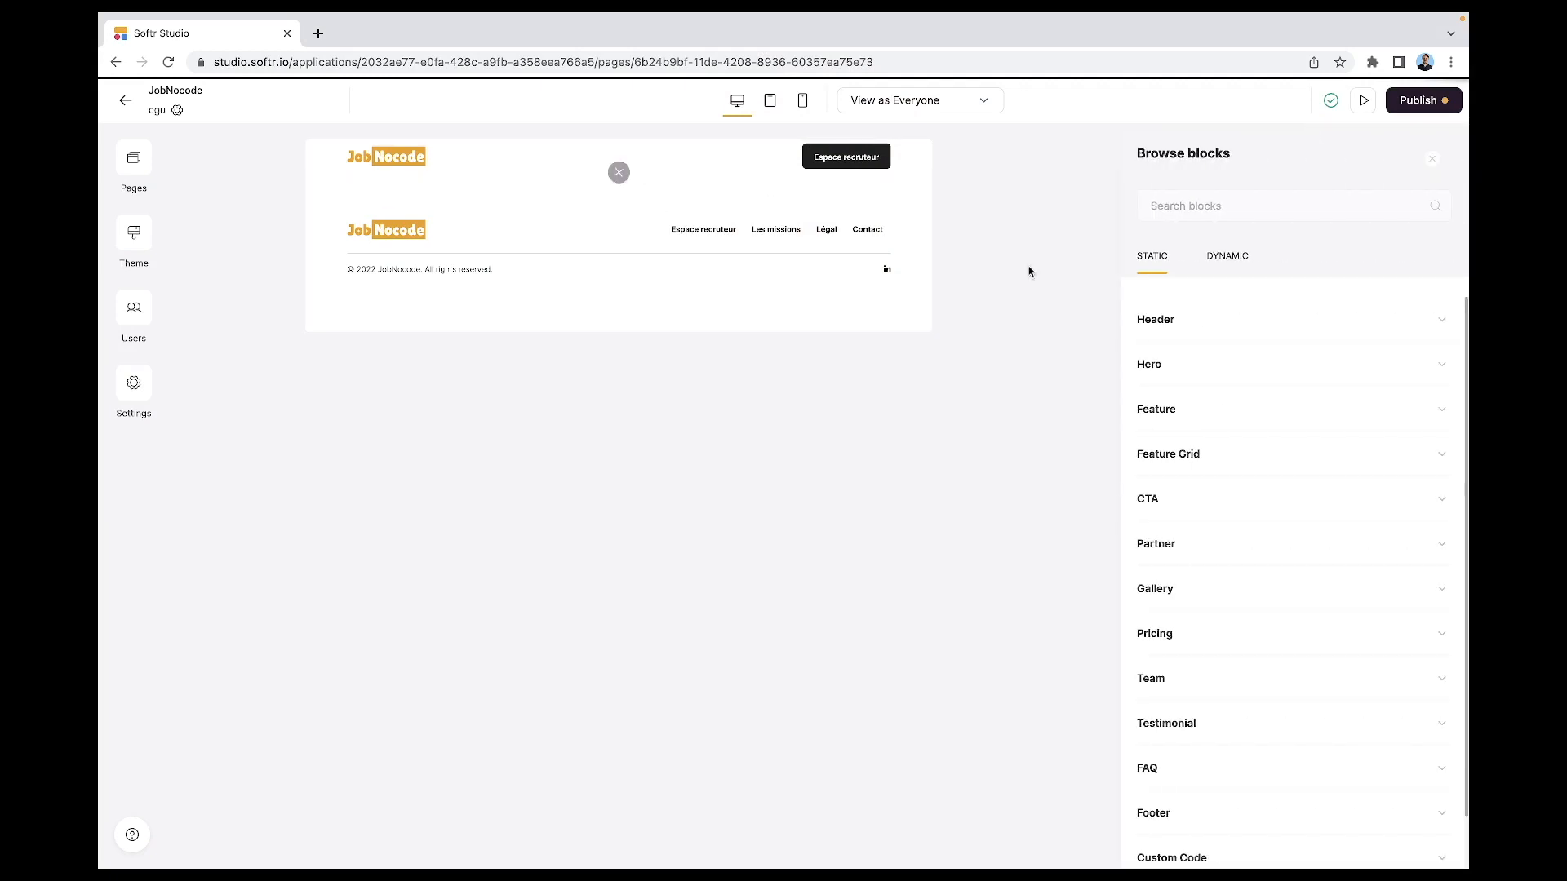
scroll(1301, 642, "down", 1)
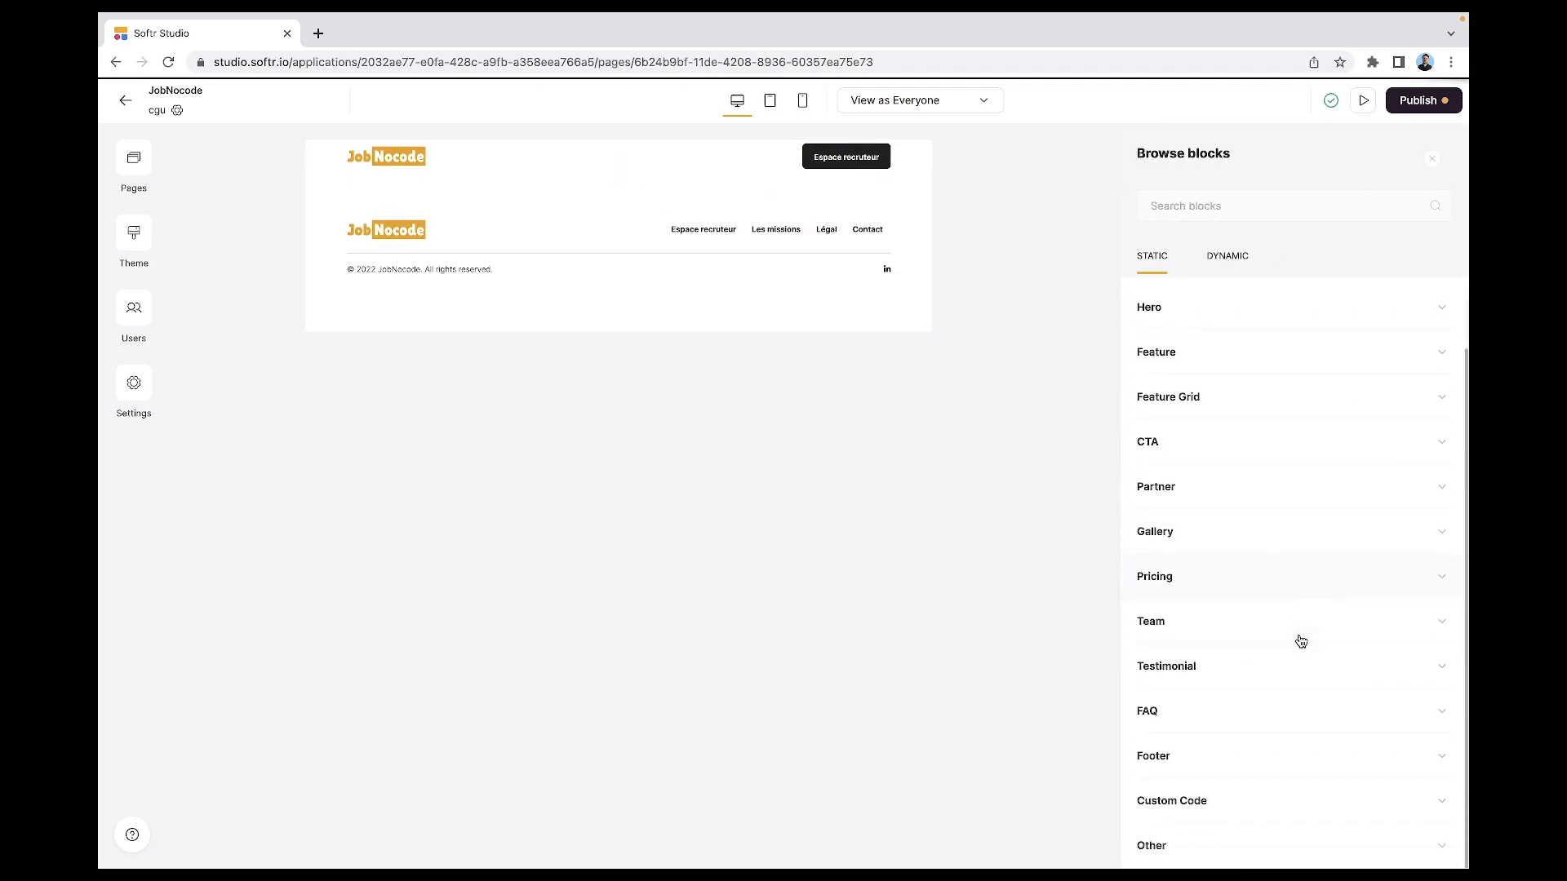
left_click(1216, 851)
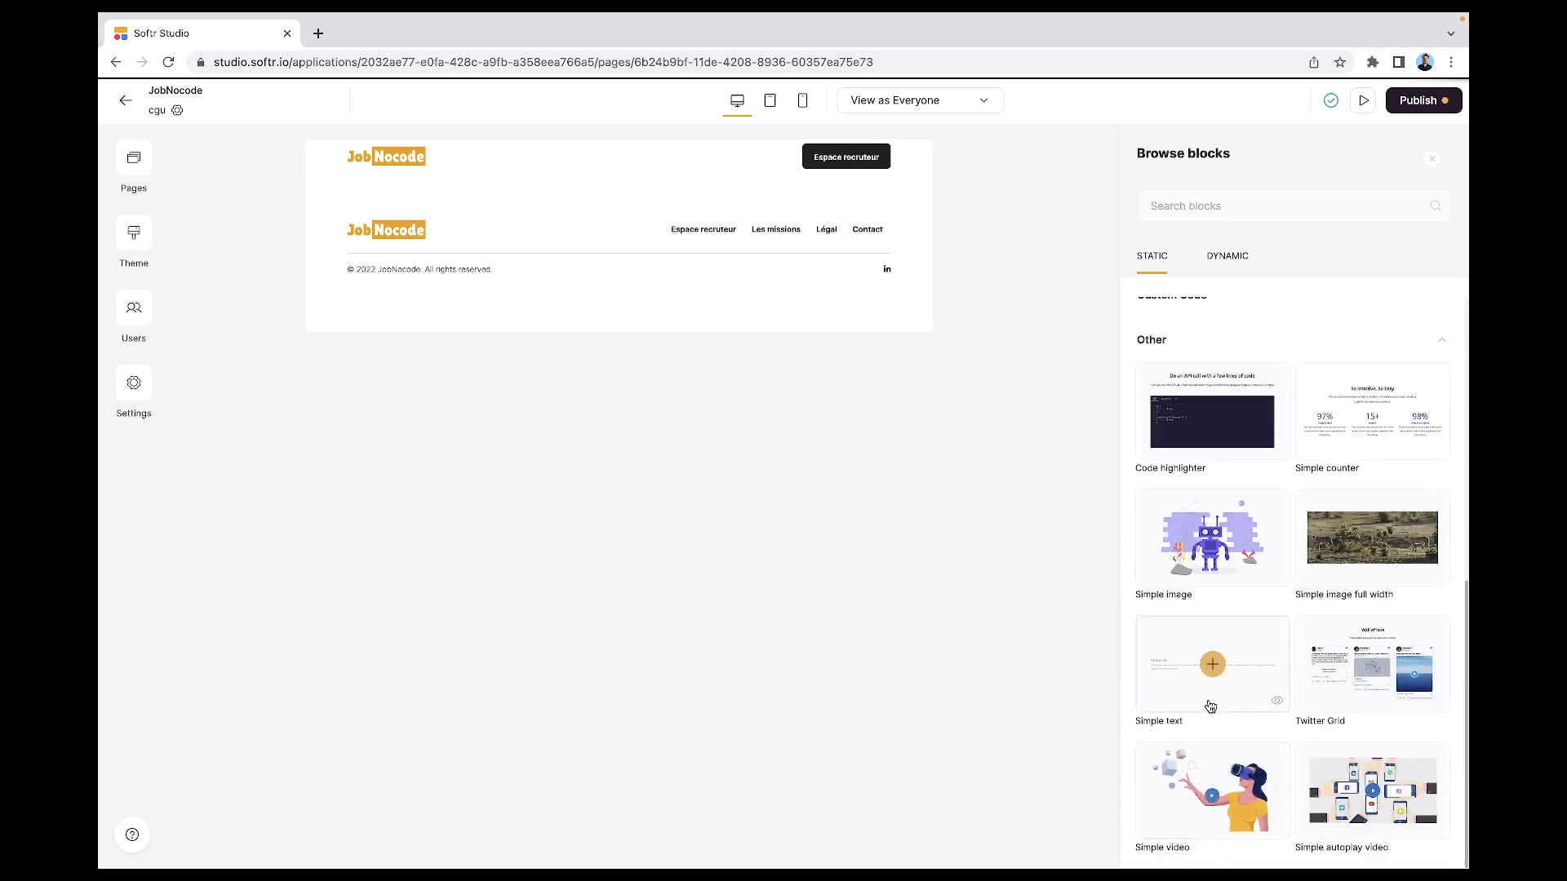
left_click(1213, 664)
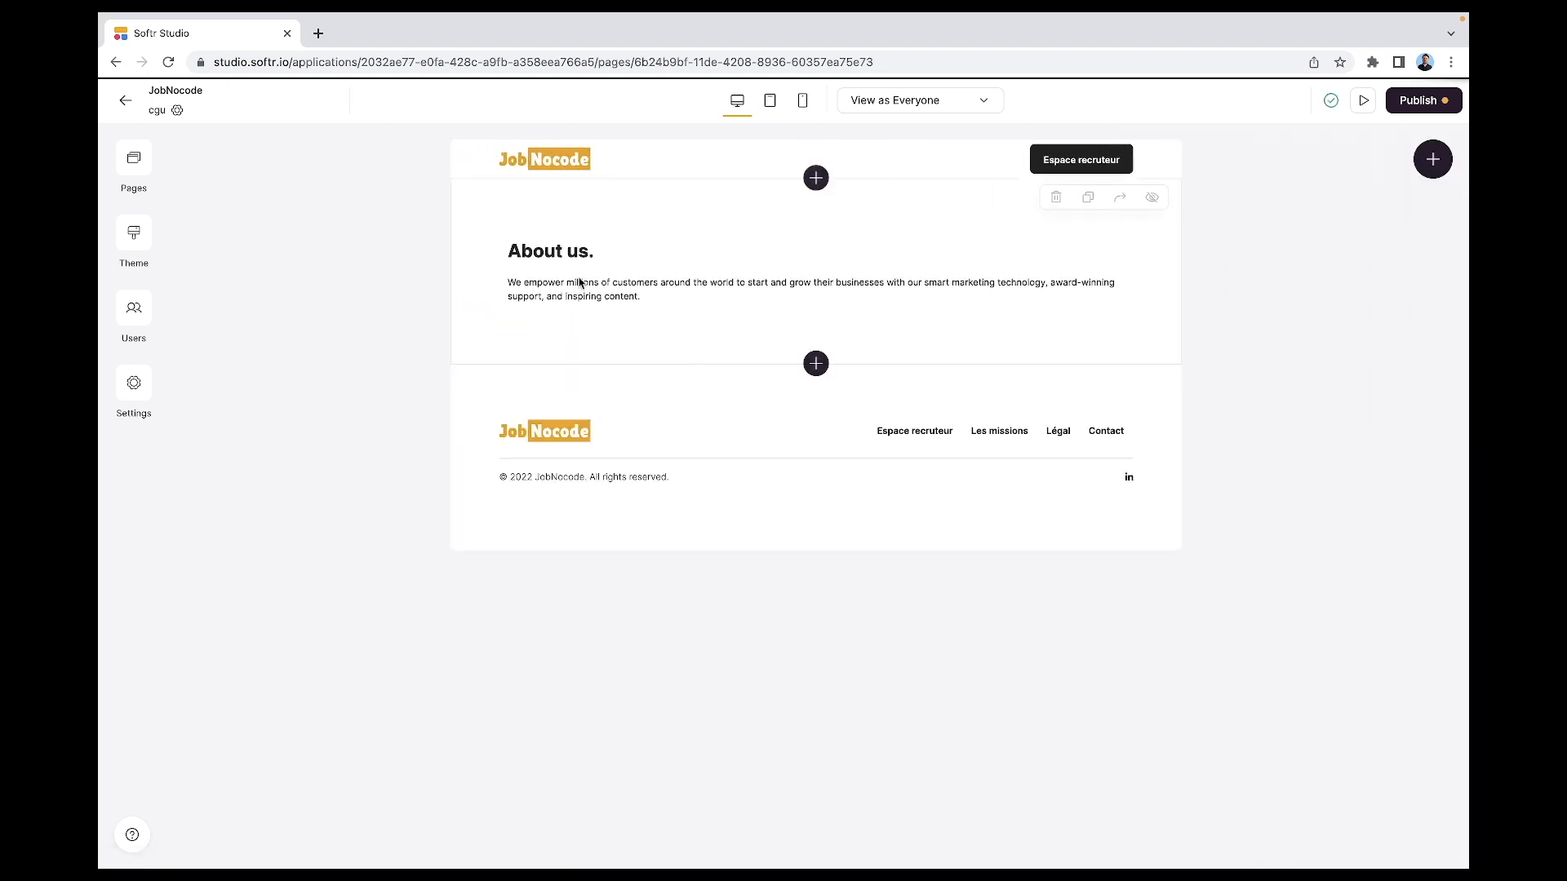
left_click(875, 297)
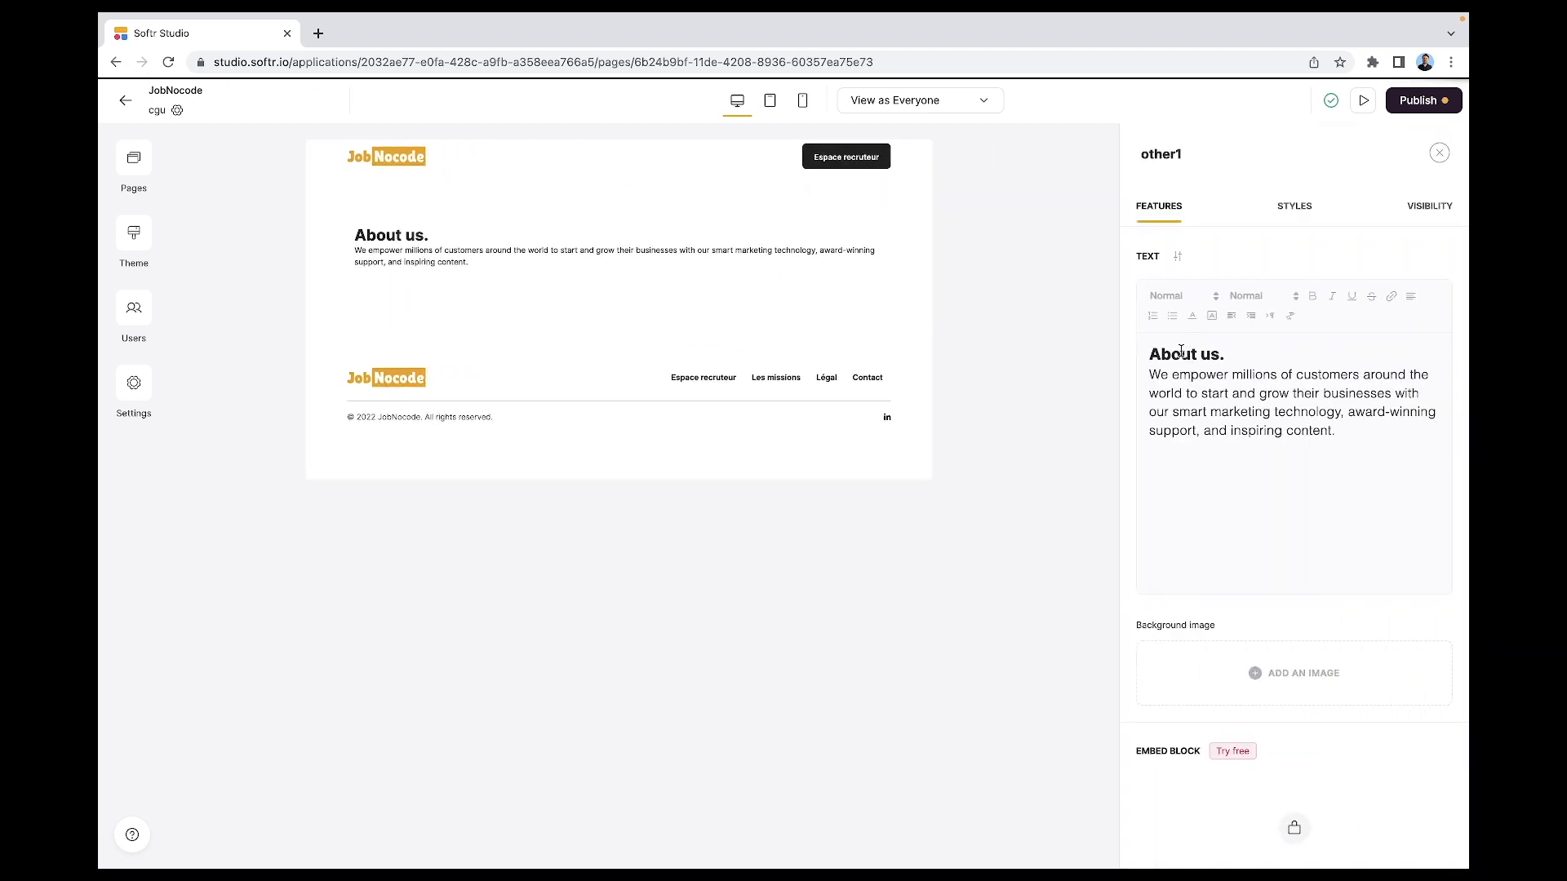
- Replace the 'About us' heading with 'Conditions Générales d'Utilisation' and add a new line
mouse_move(1160, 353)
left_mouse_down()
mouse_move(1199, 353)
mouse_move(1149, 354)
left_mouse_up()
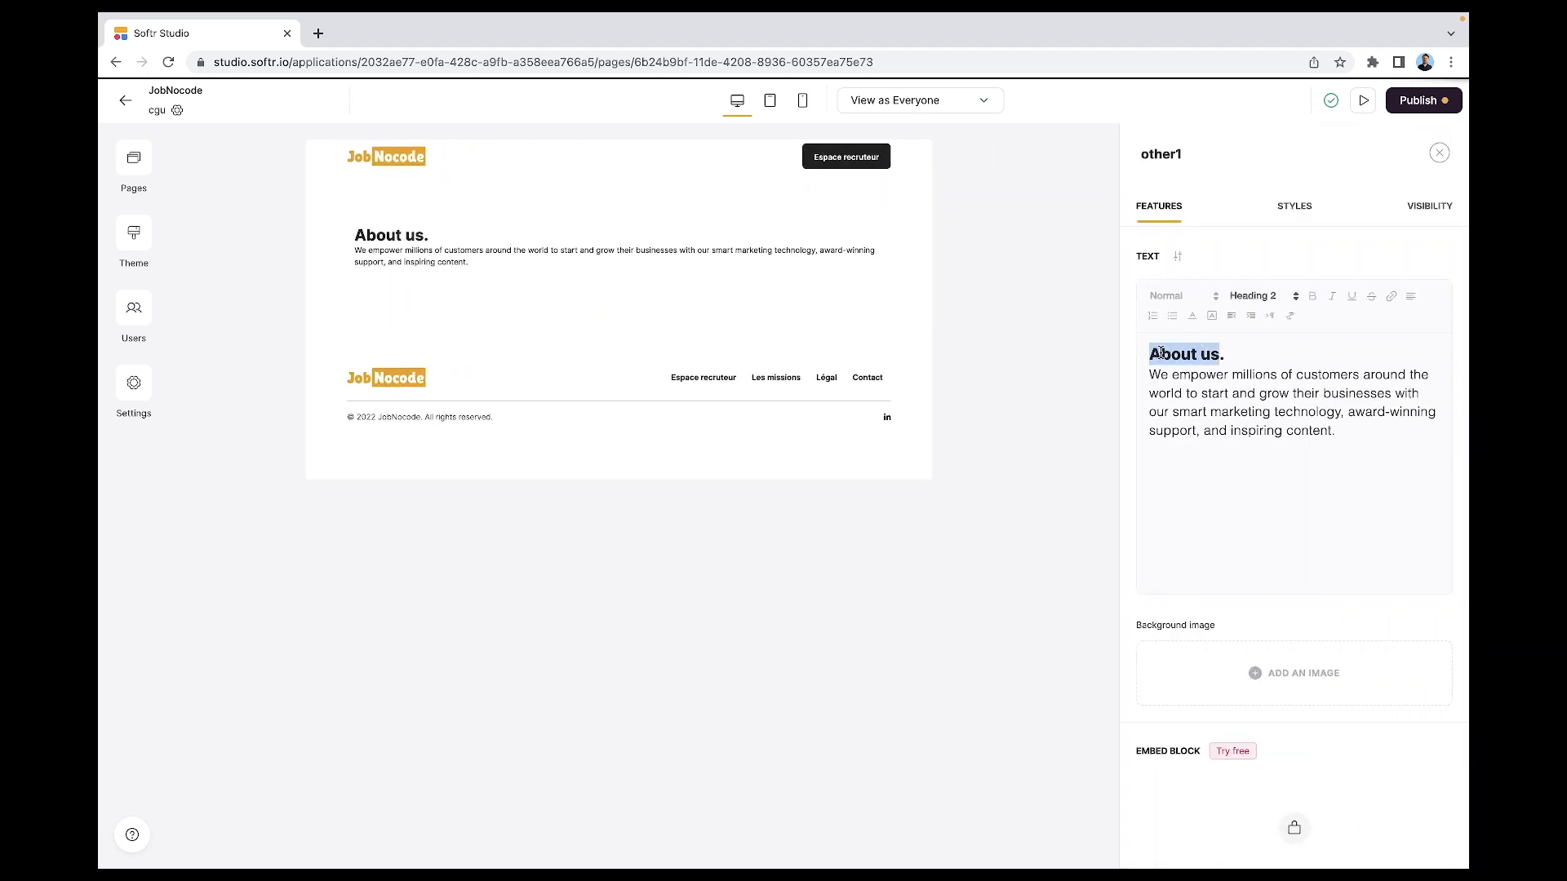
type("Condi")
type("tions Gané")
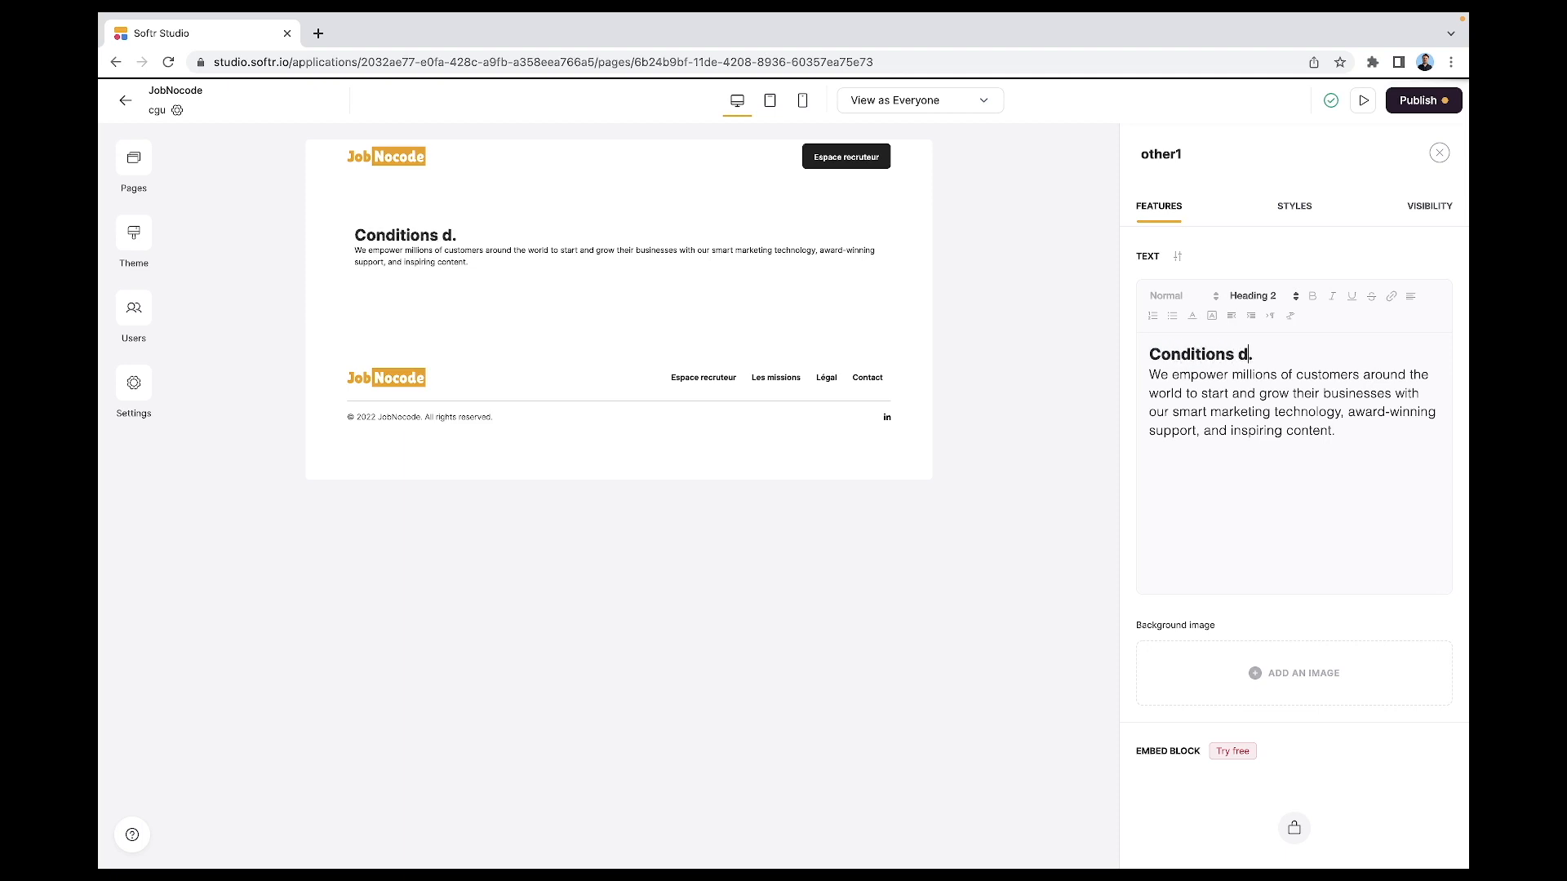
key("BackSpace")
key("BackSpace")
key("BackSpace")
type("énérale")
type("s d'Ust")
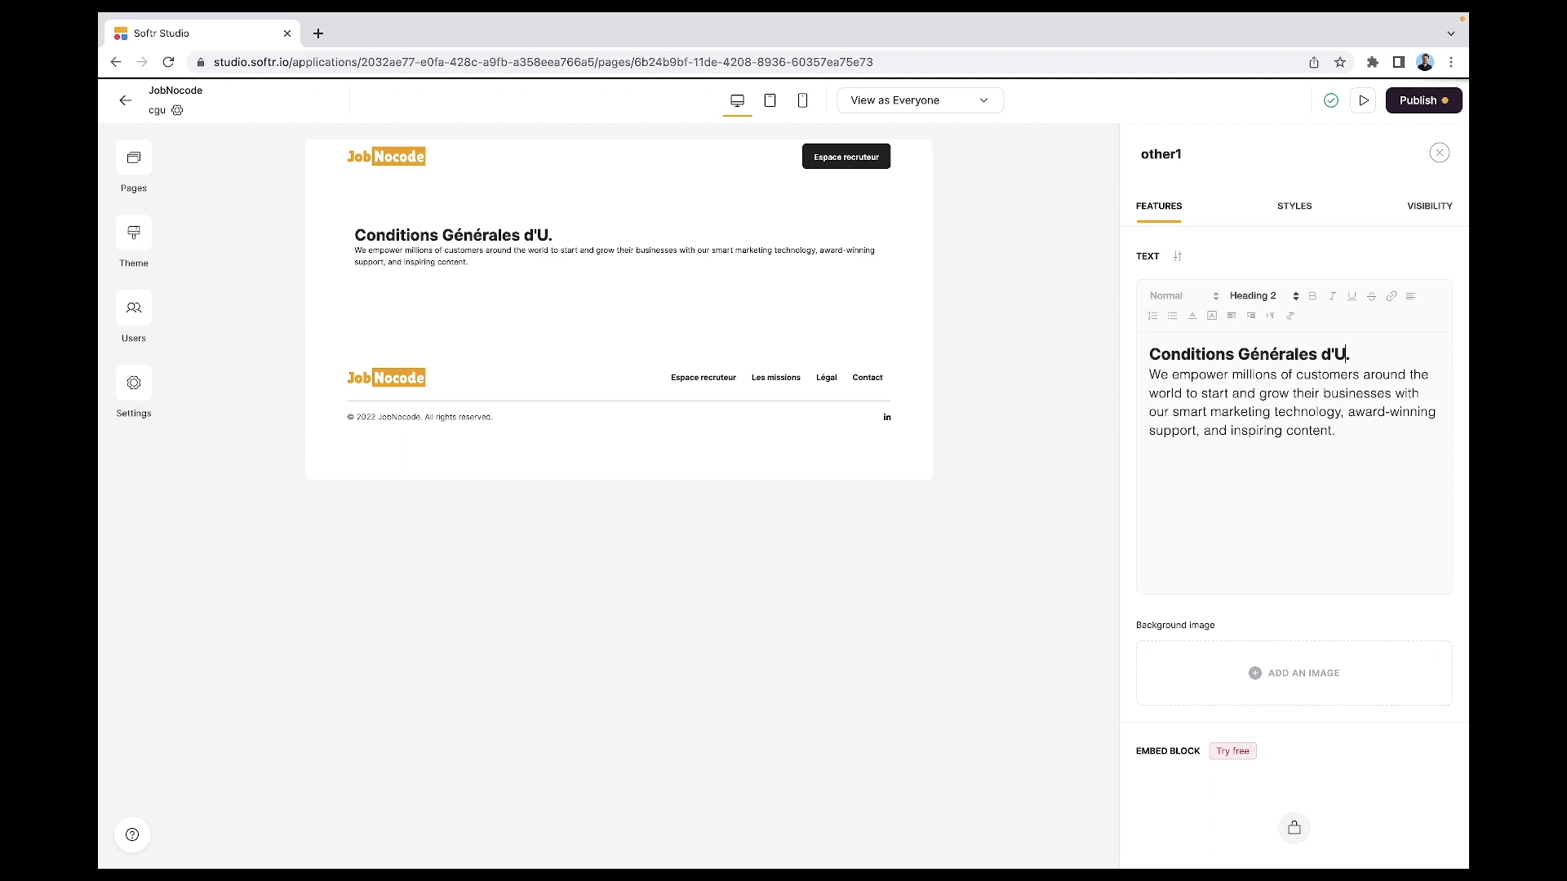
key("BackSpace")
key("BackSpace")
type("tilisation")
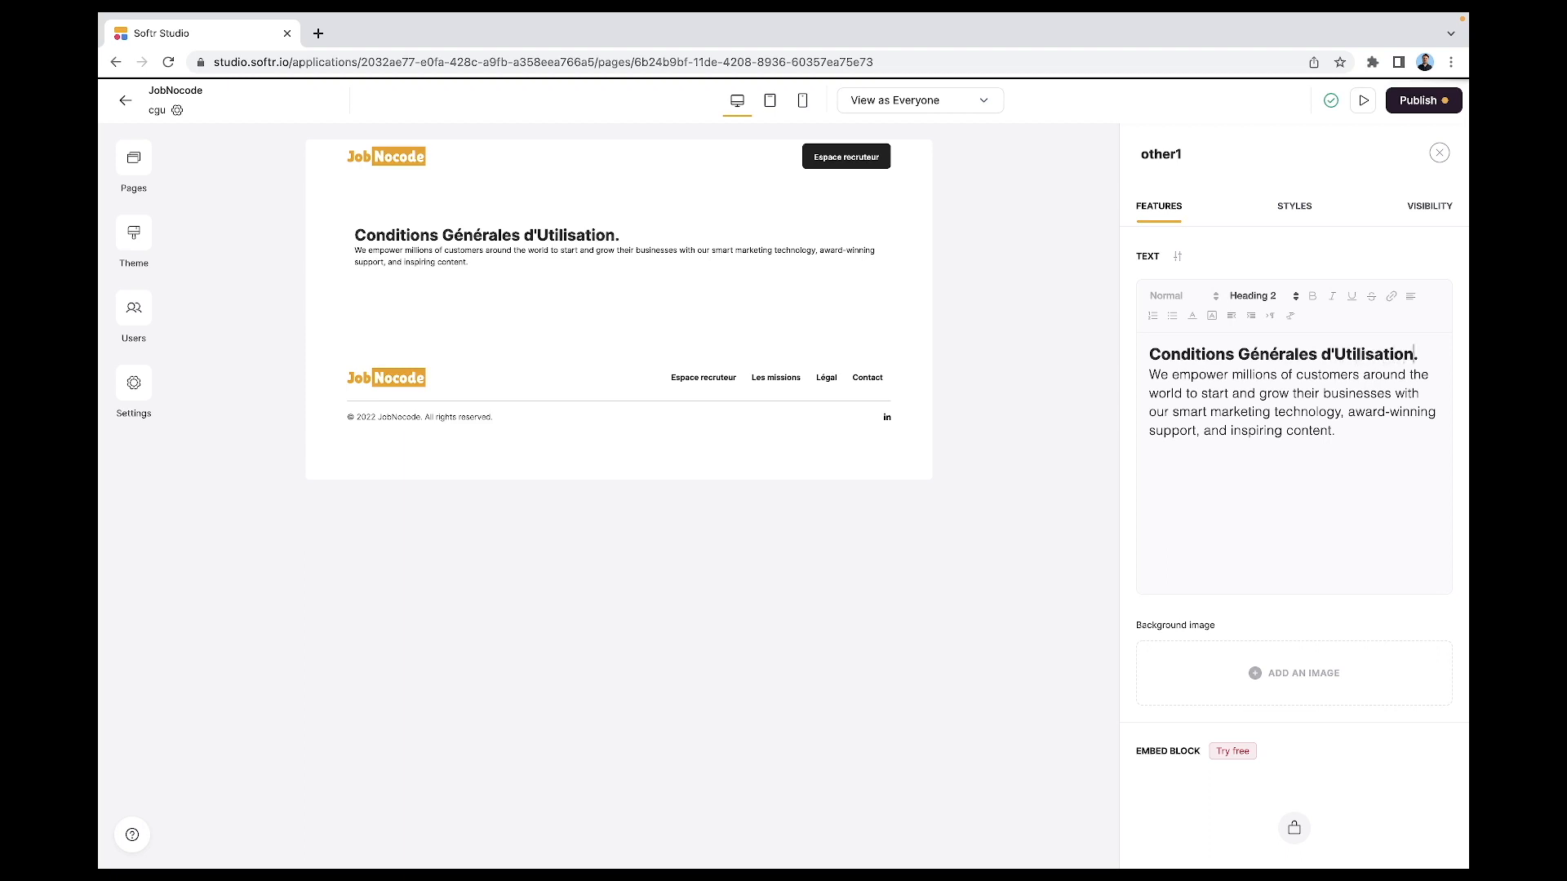
left_click(1421, 355)
key("Return")
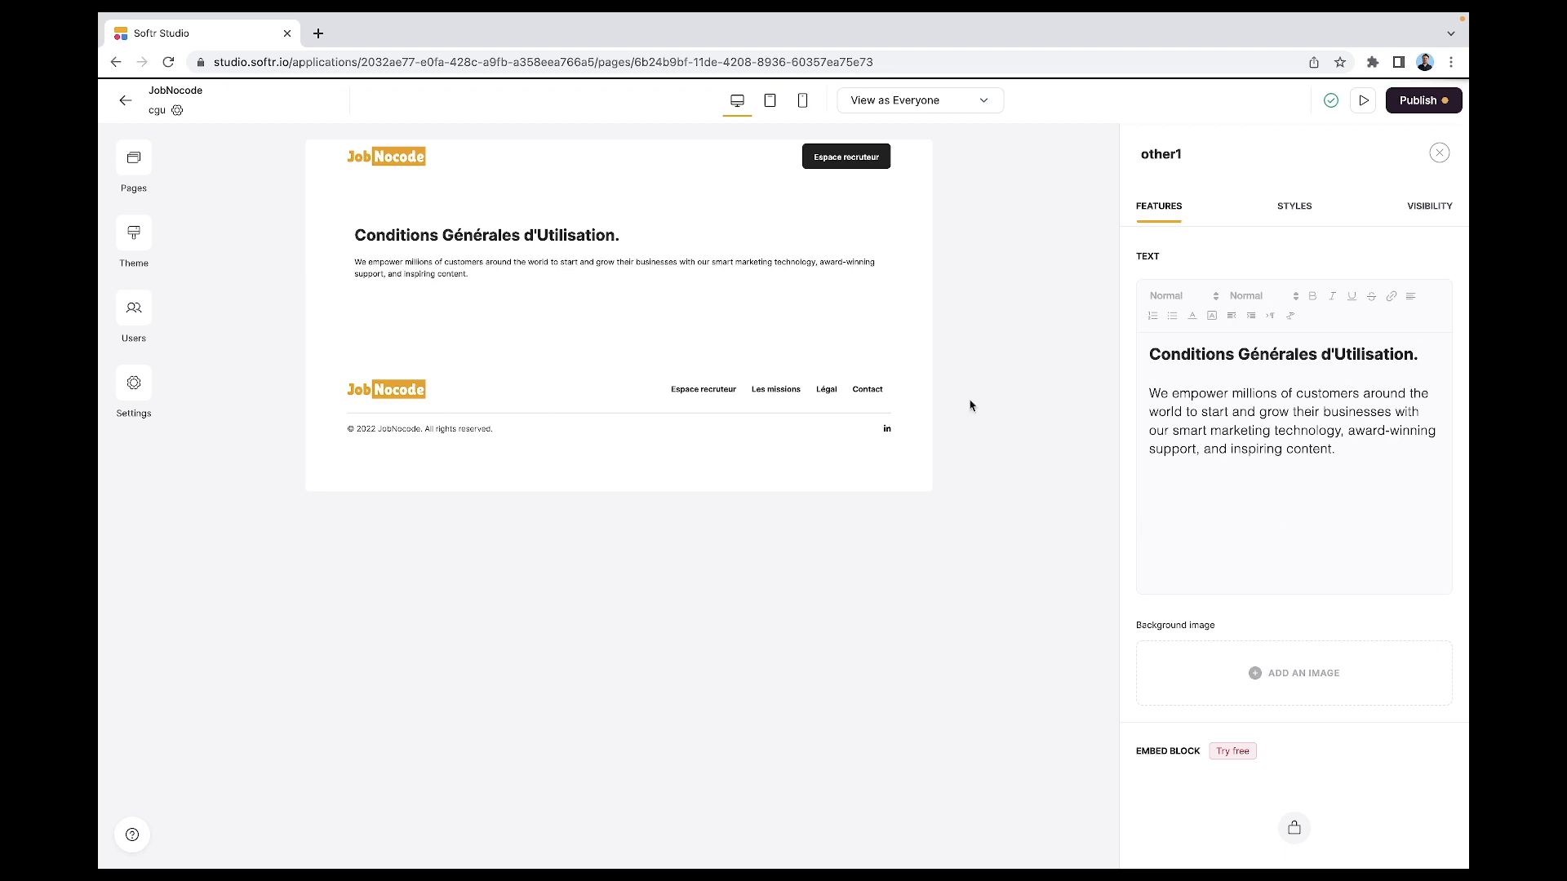
- Switch to the Home page and open its footer settings
left_click(827, 397)
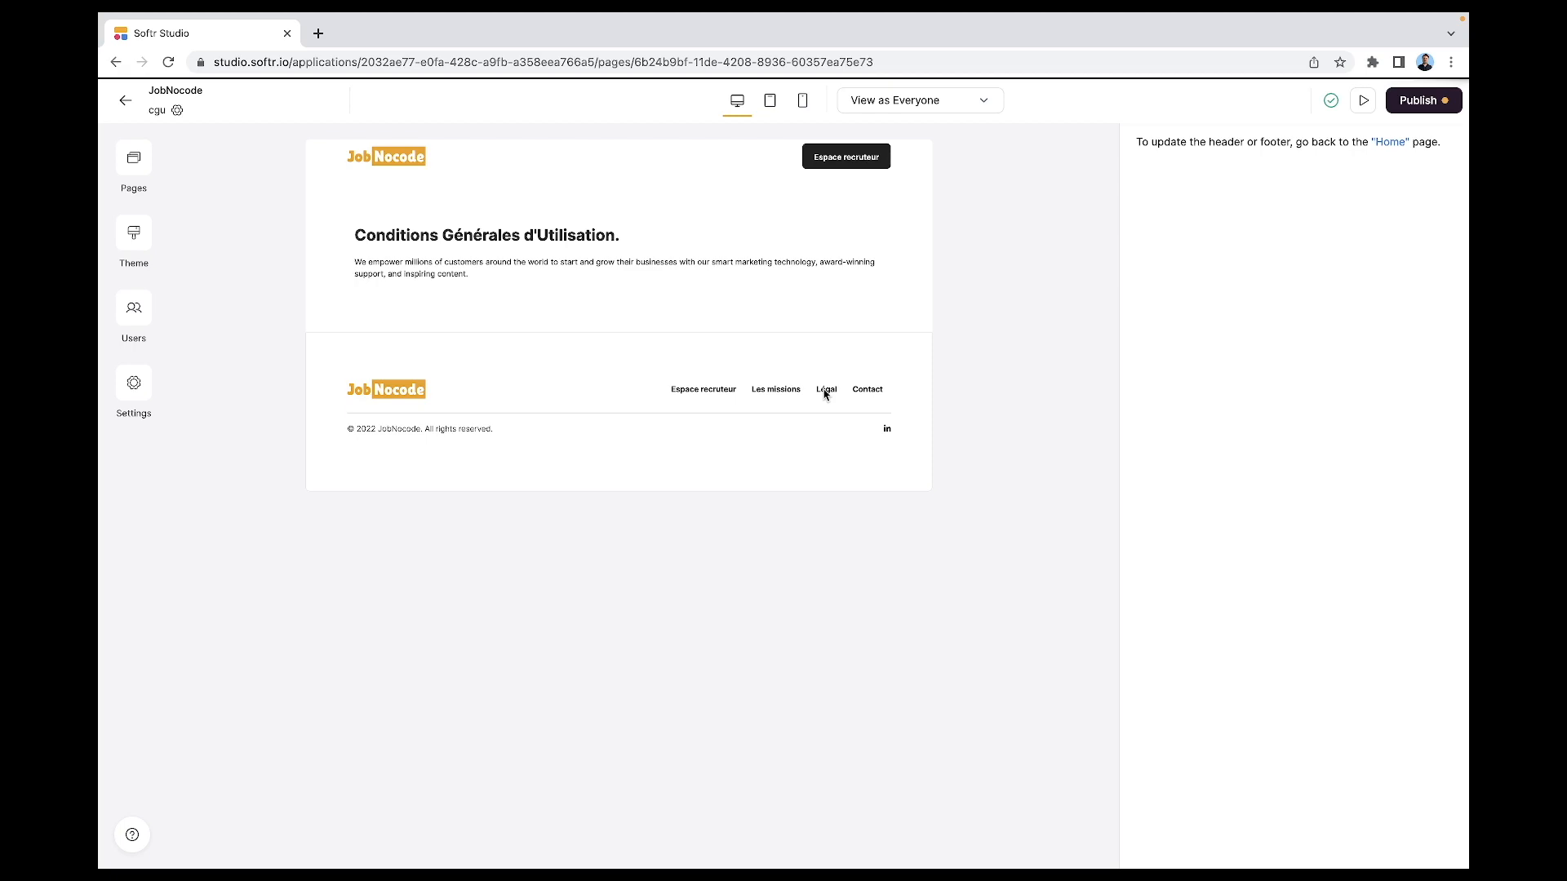
left_click(135, 173)
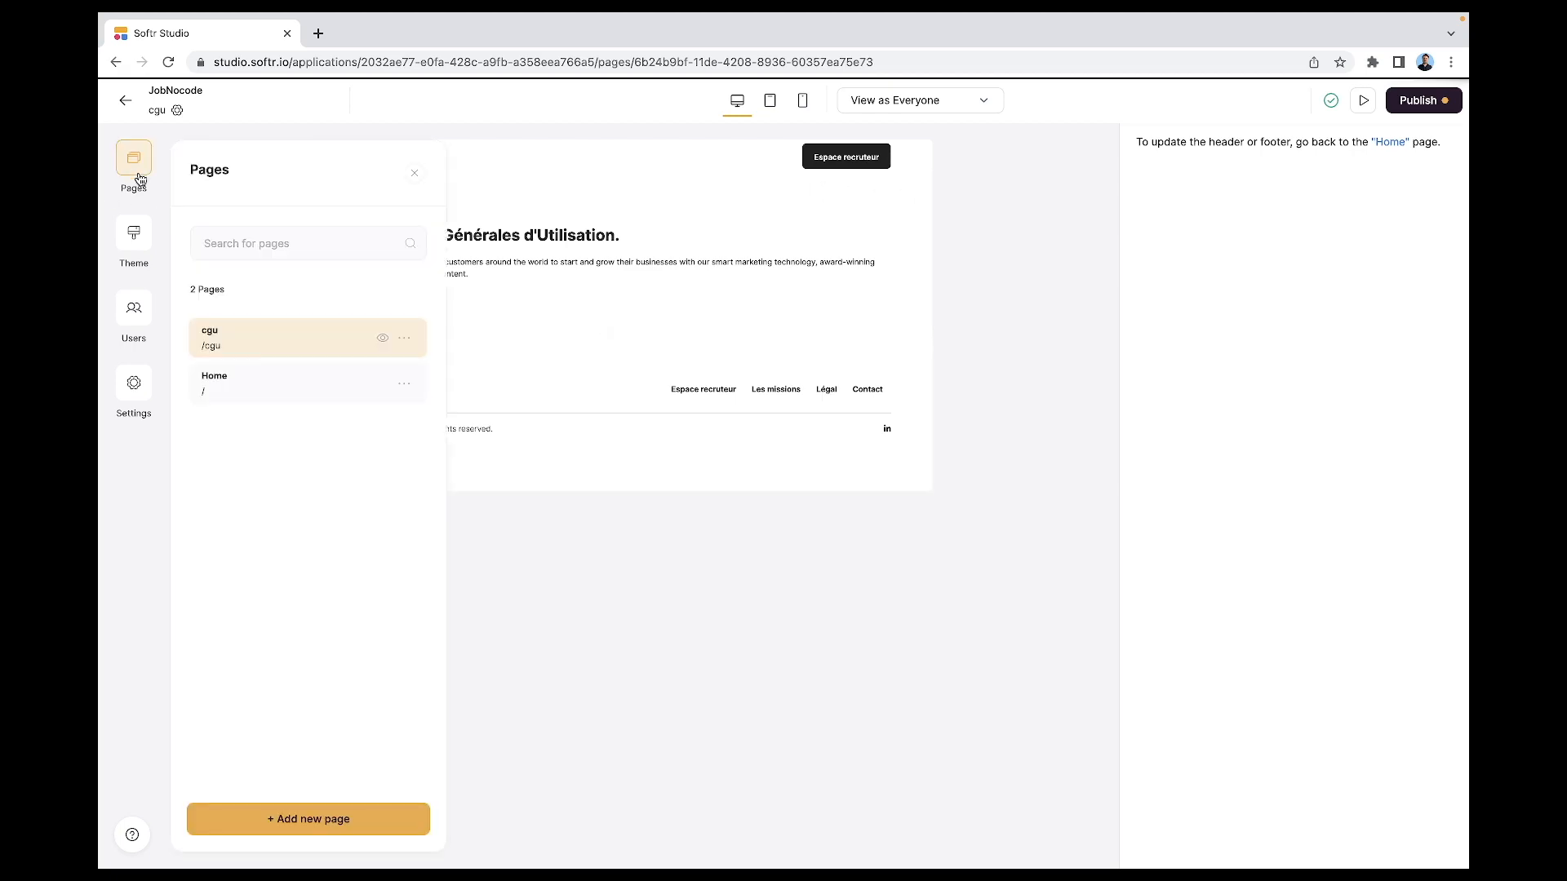
left_click(248, 386)
scroll(1058, 623, "down", 1)
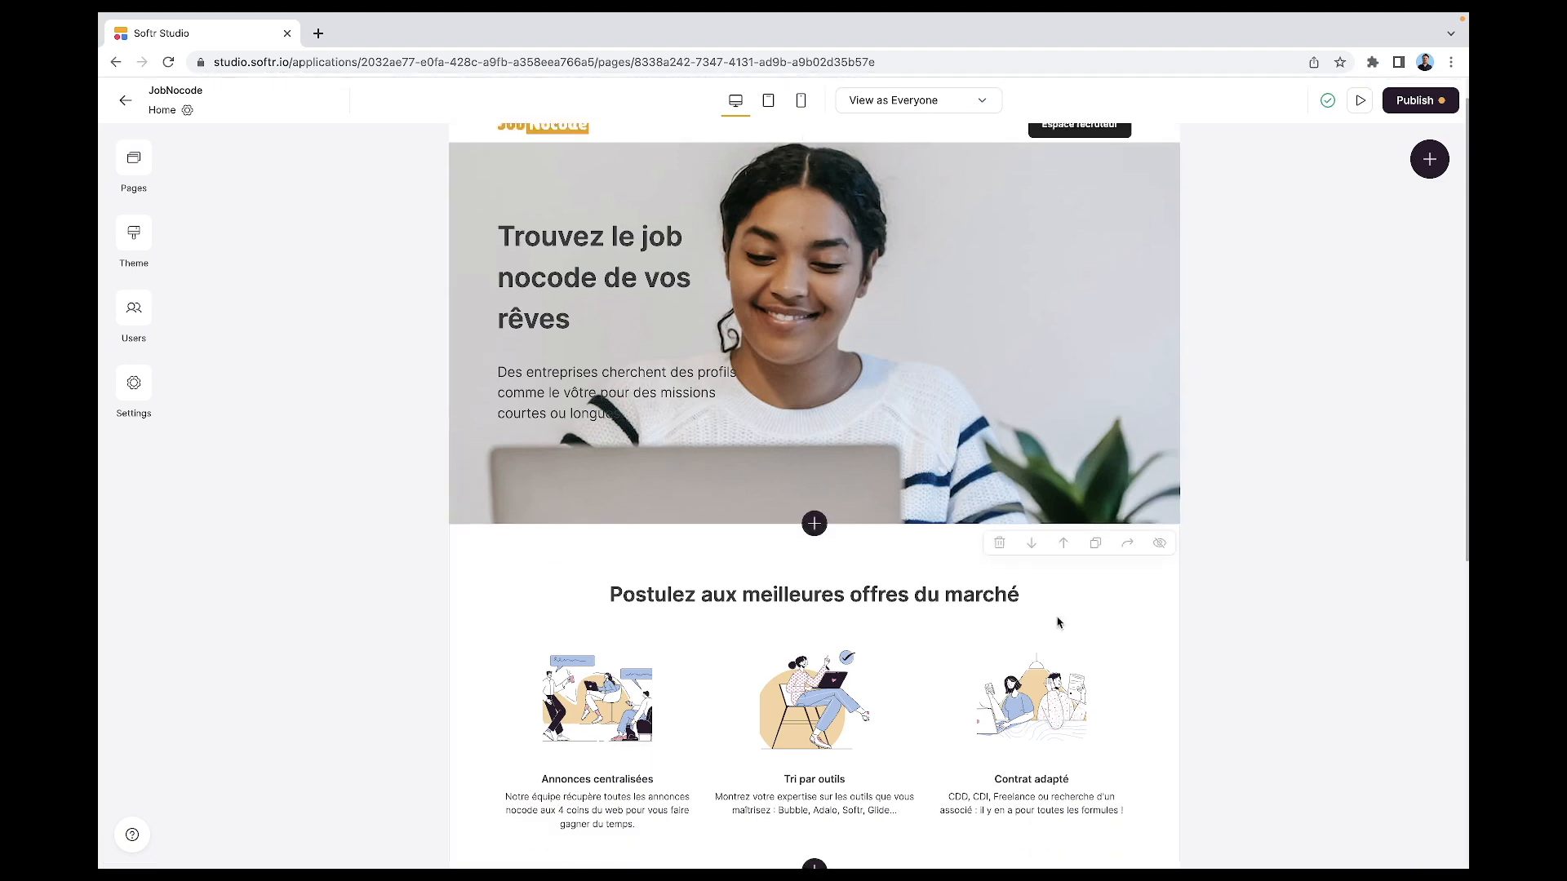
scroll(1057, 622, "down", 5)
left_click(944, 749)
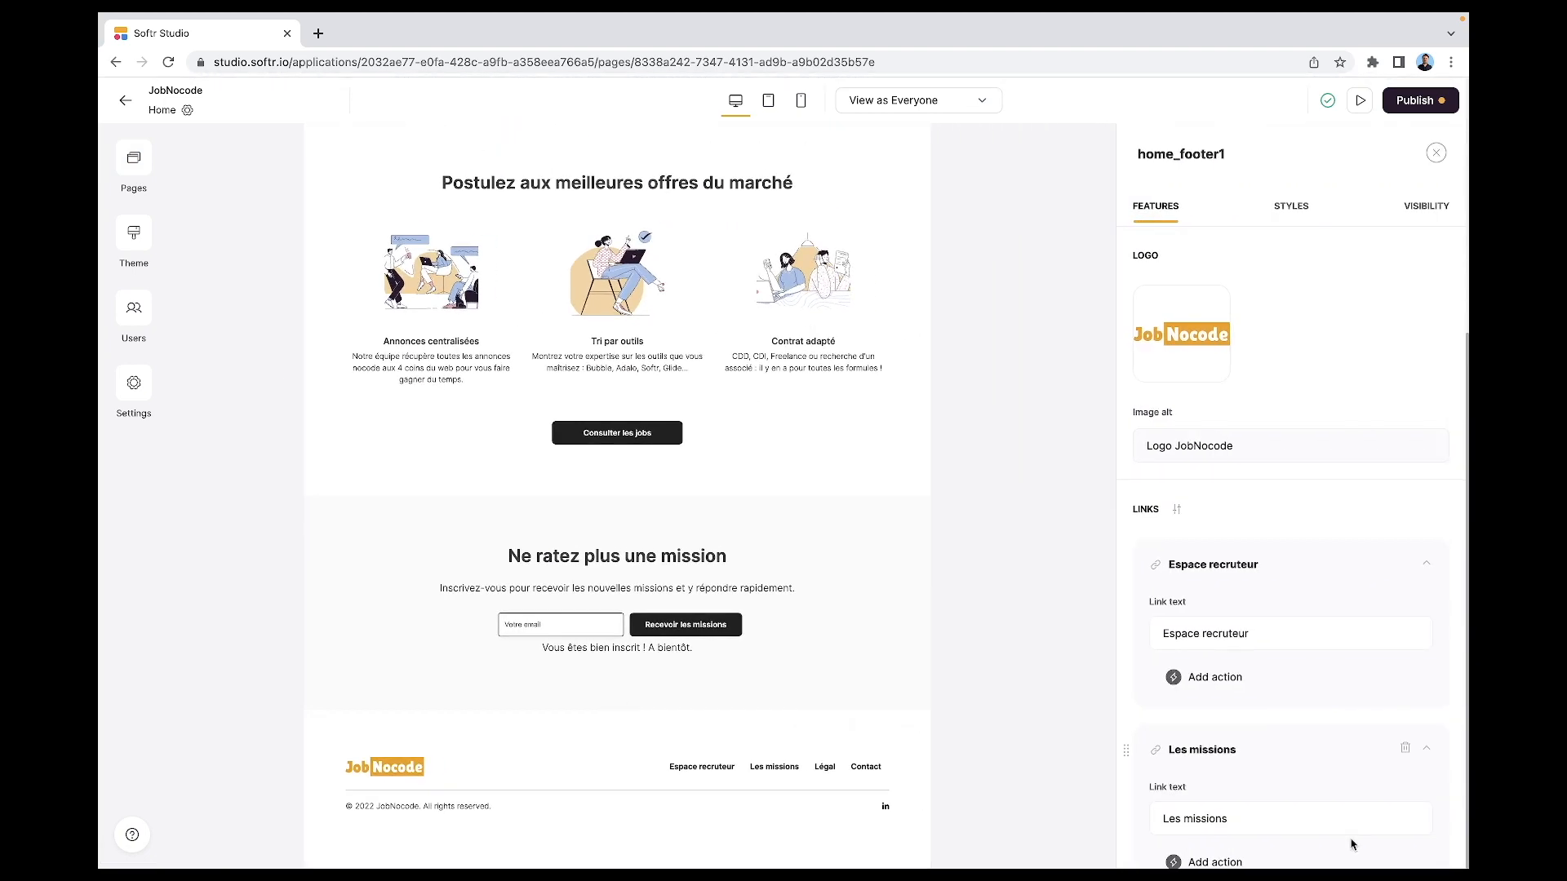
- Rename the Légal footer link to CGU and make it open the cgu page
scroll(1350, 844, "down", 8)
scroll(1351, 845, "up", 7)
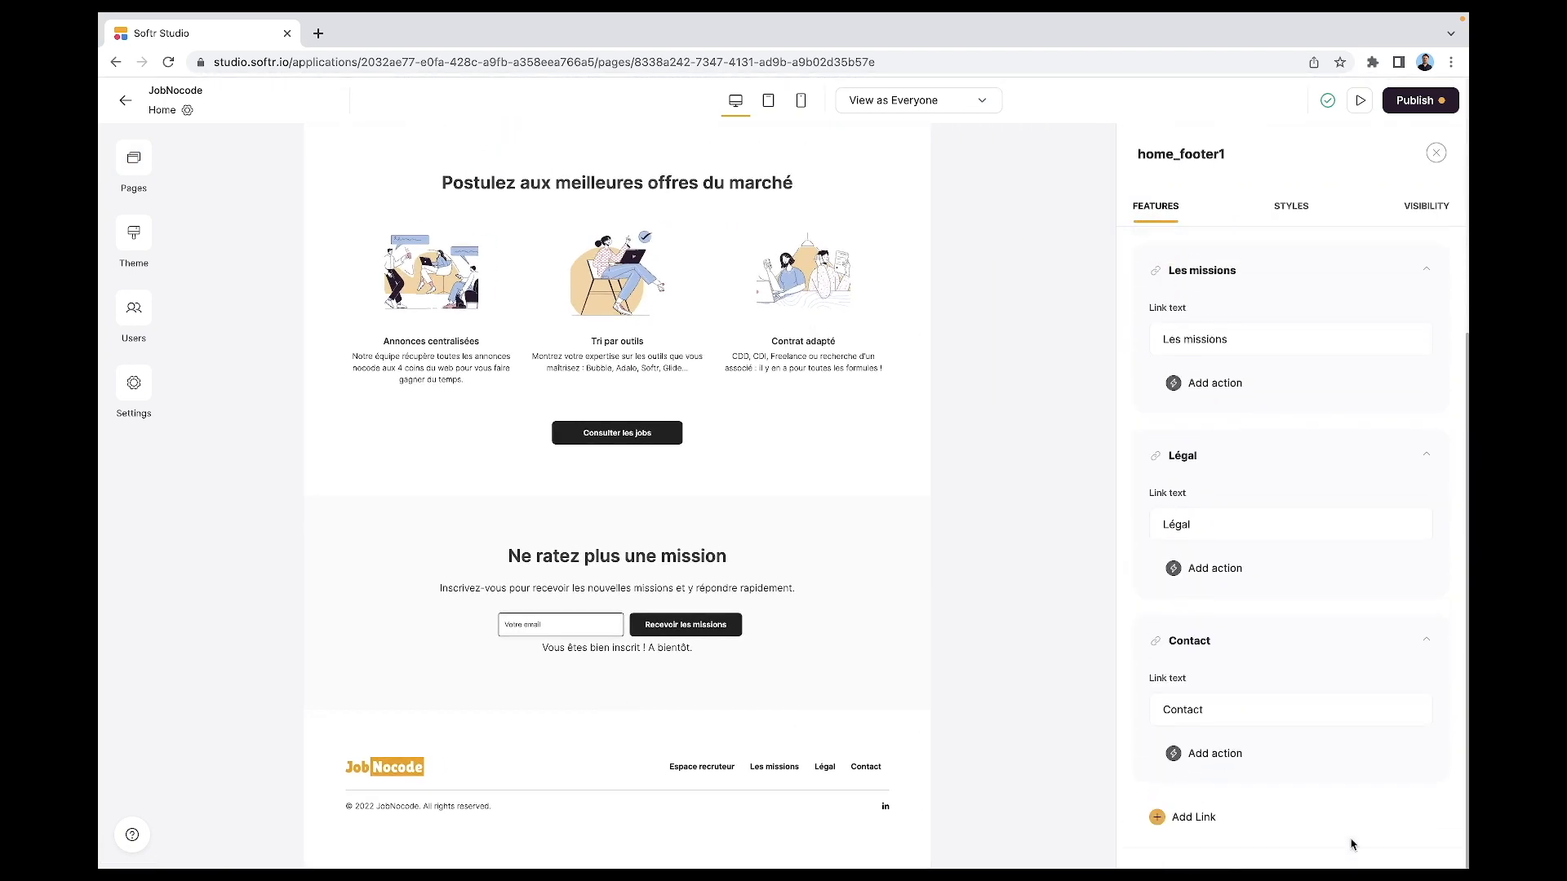
left_click(1228, 518)
key("super+a")
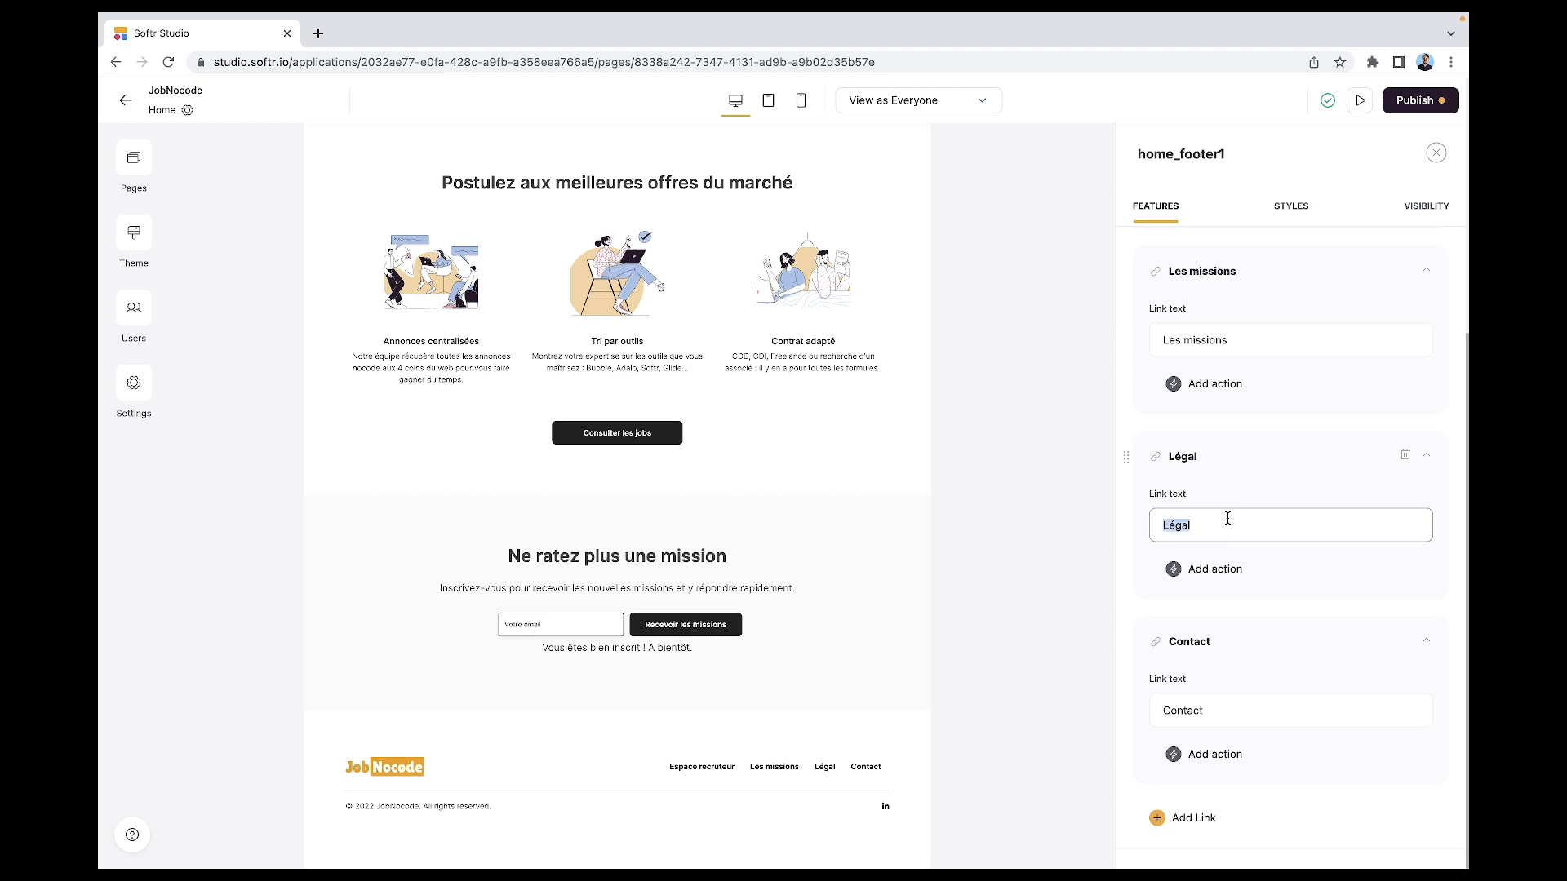
type("CGU")
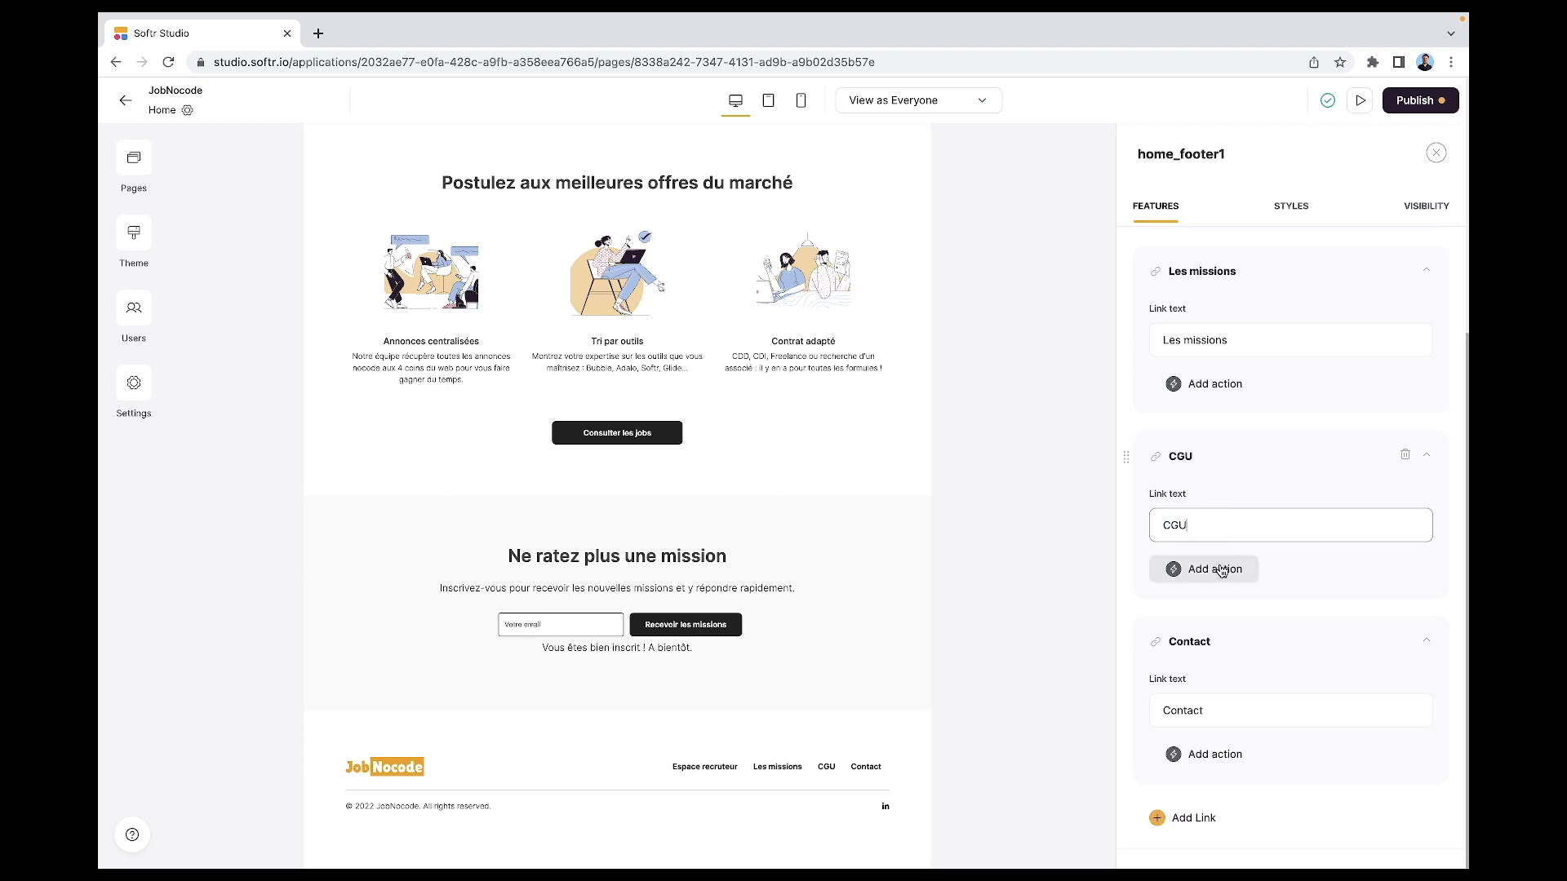
left_click(1219, 570)
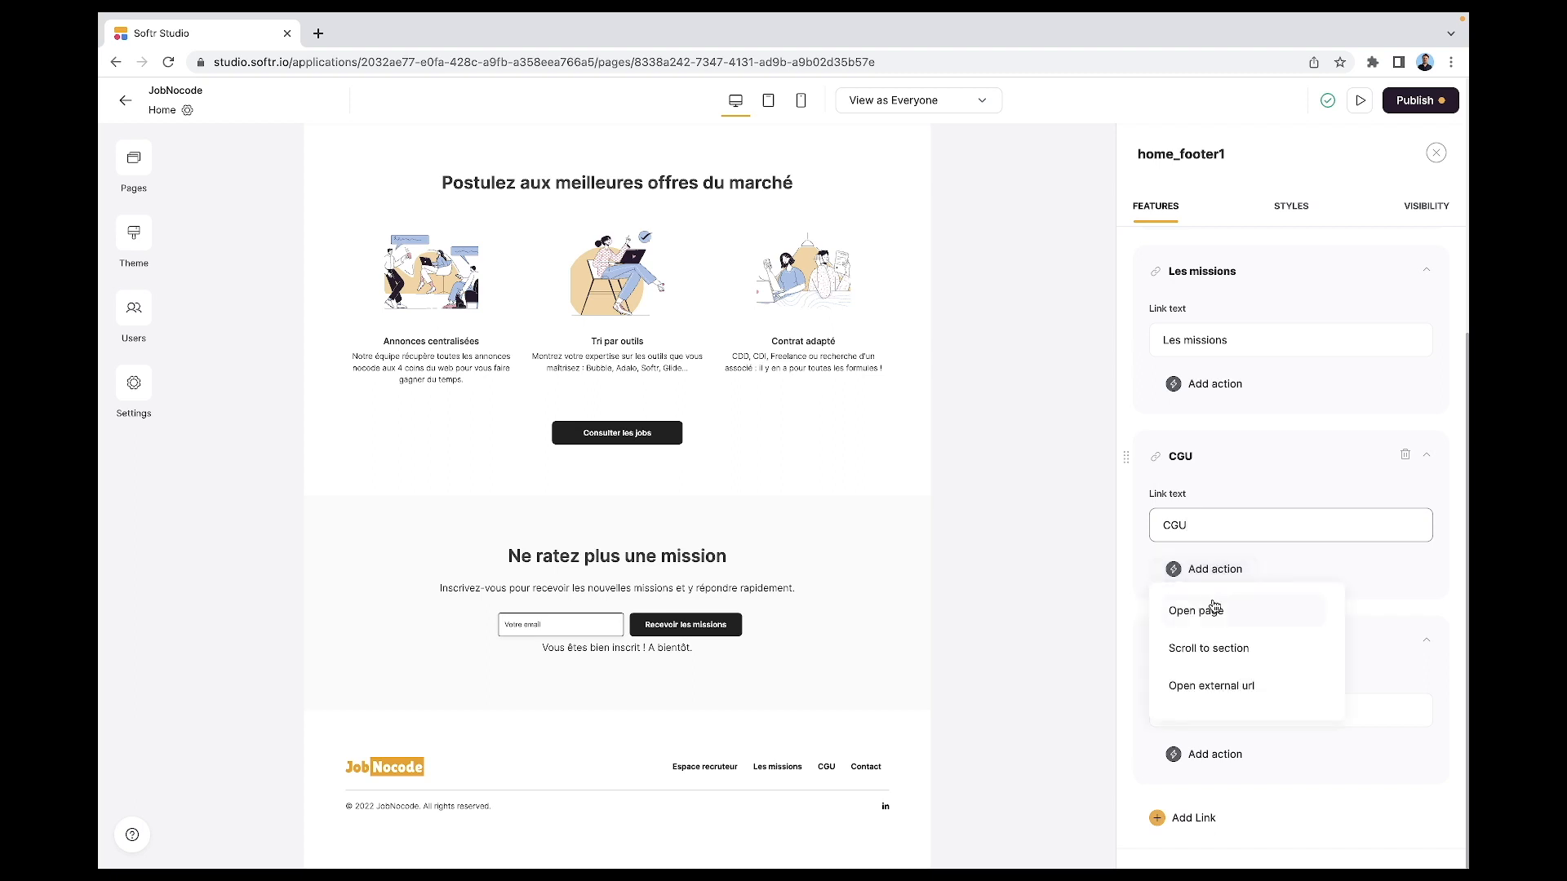
left_click(1224, 623)
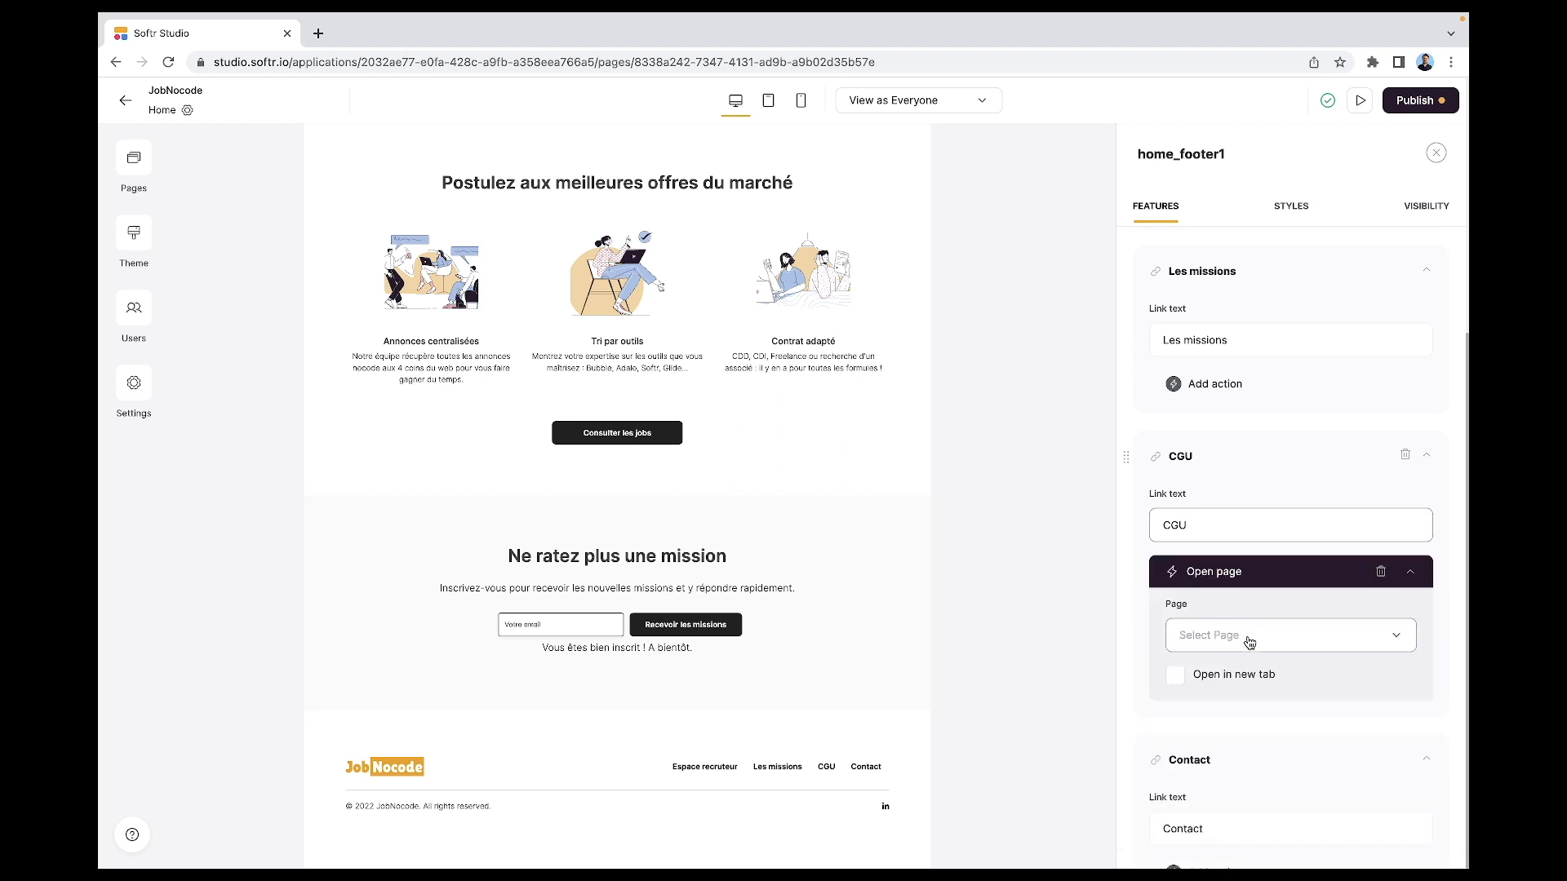
left_click(1251, 643)
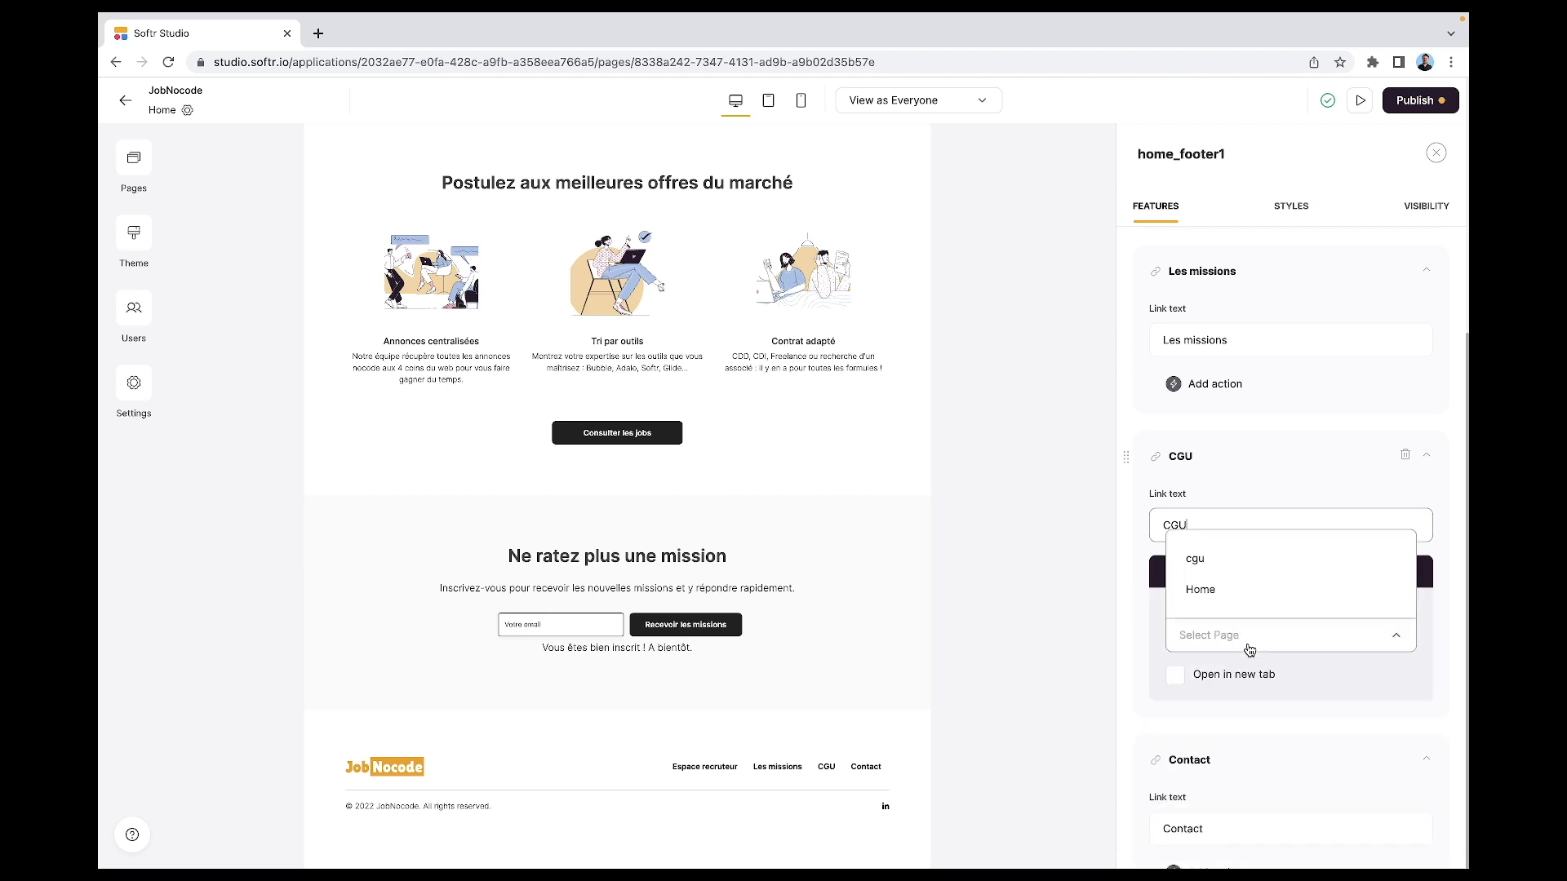
left_click(1203, 569)
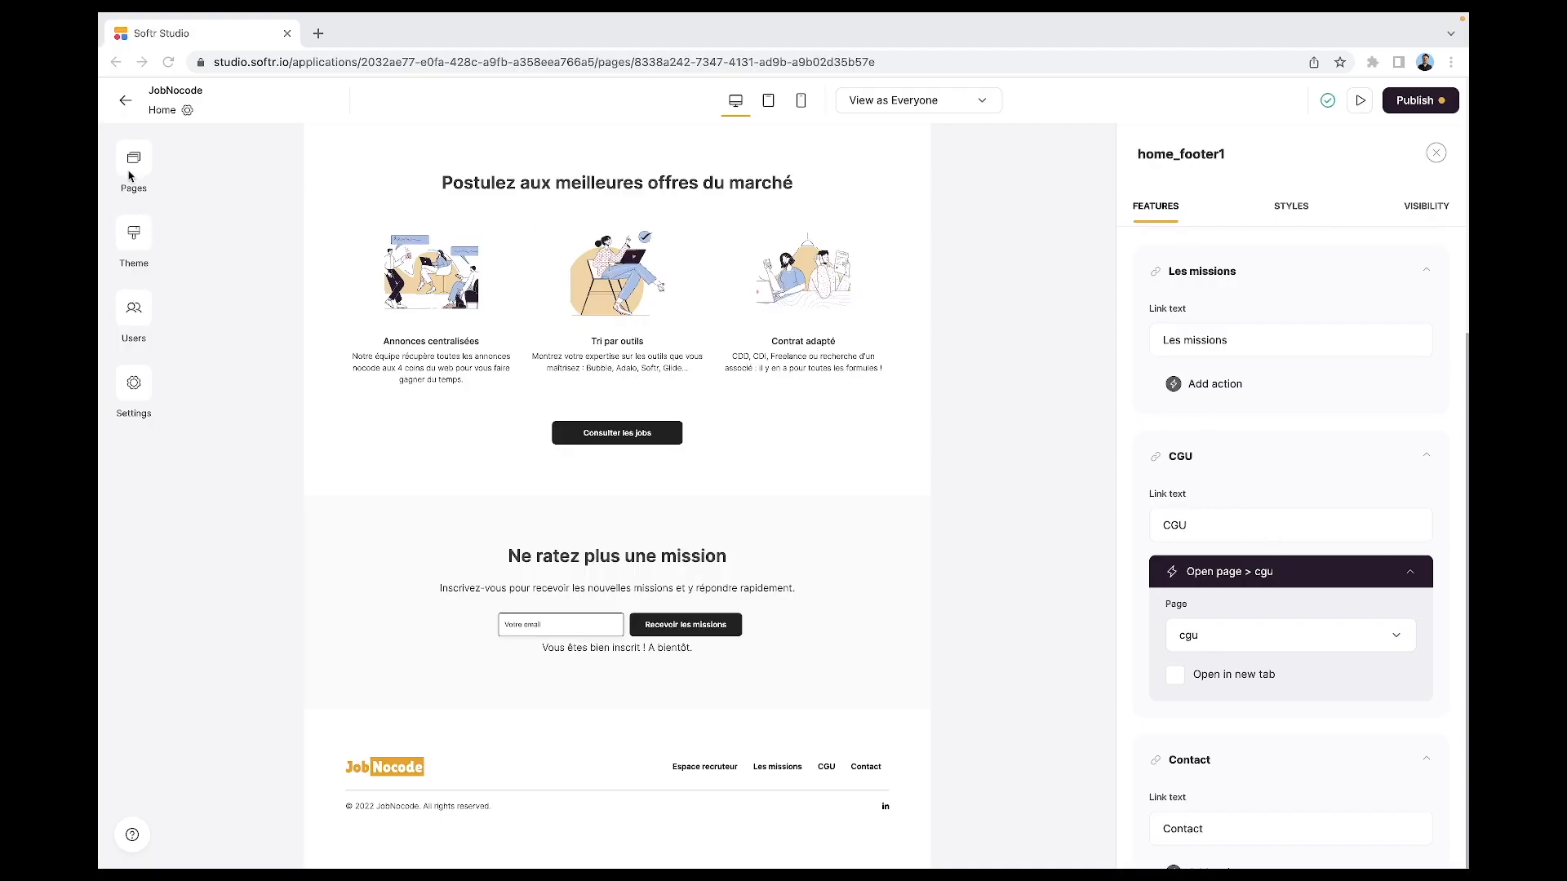
- Create a page named 'contact' at /contact and open it for editing
left_click(139, 164)
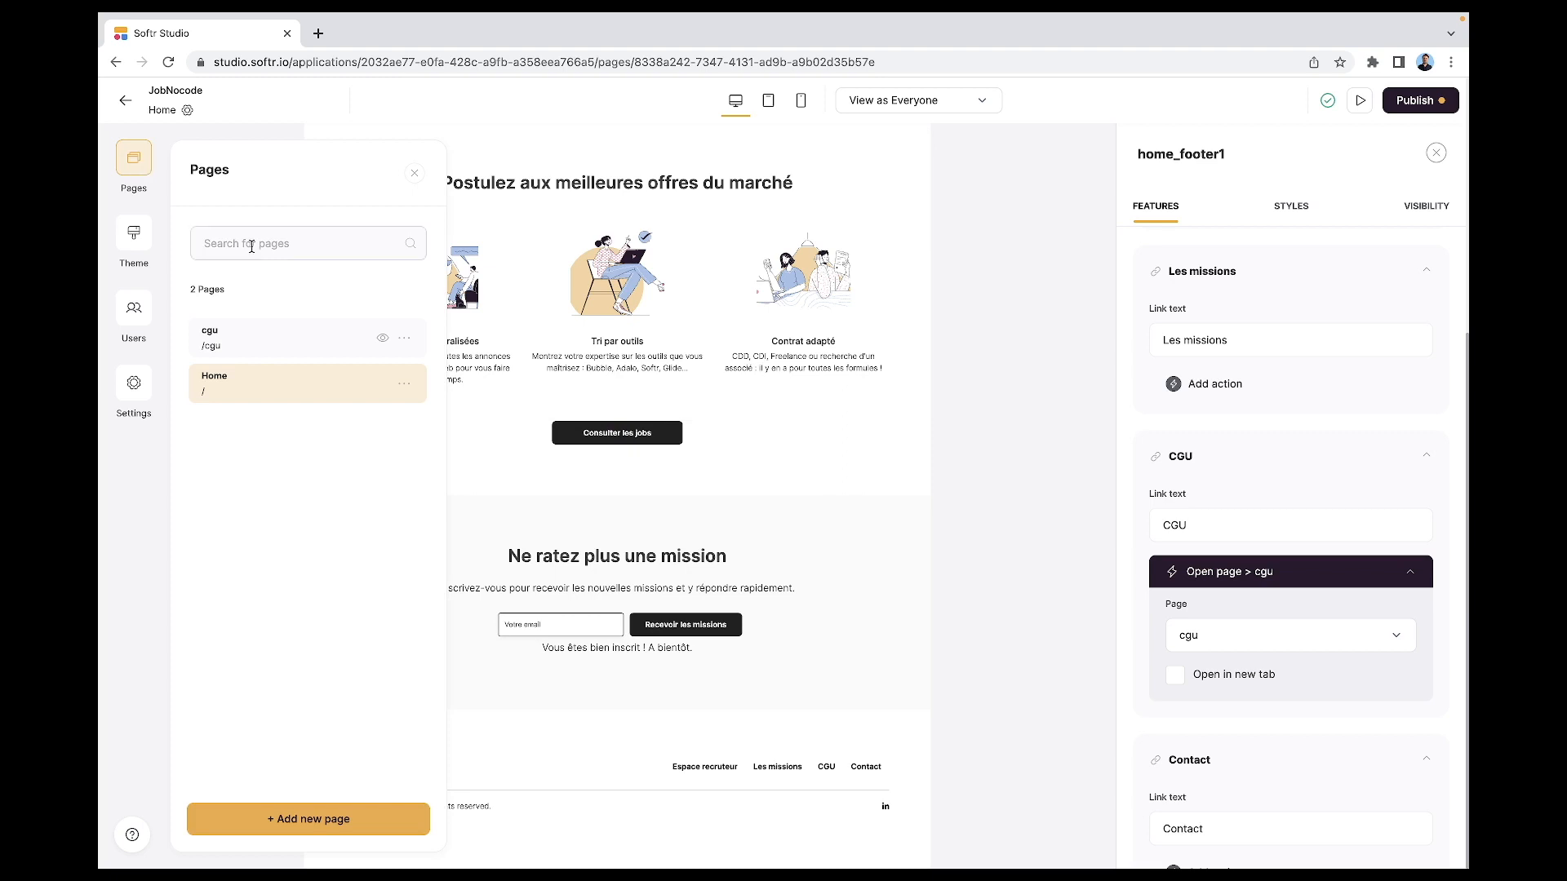
left_click(309, 818)
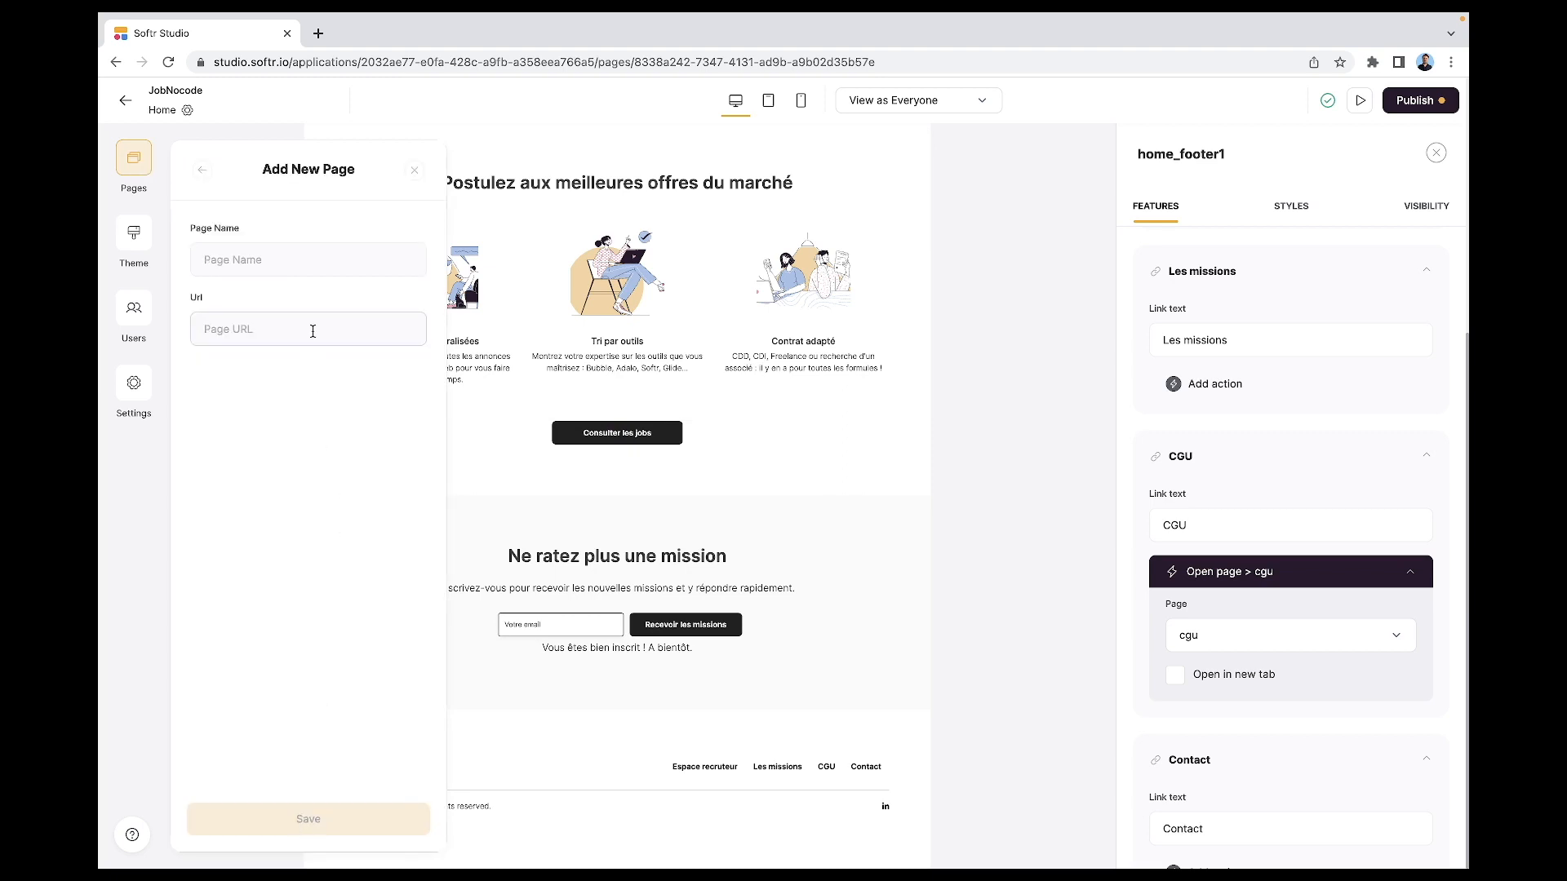
left_click(322, 265)
type("contact")
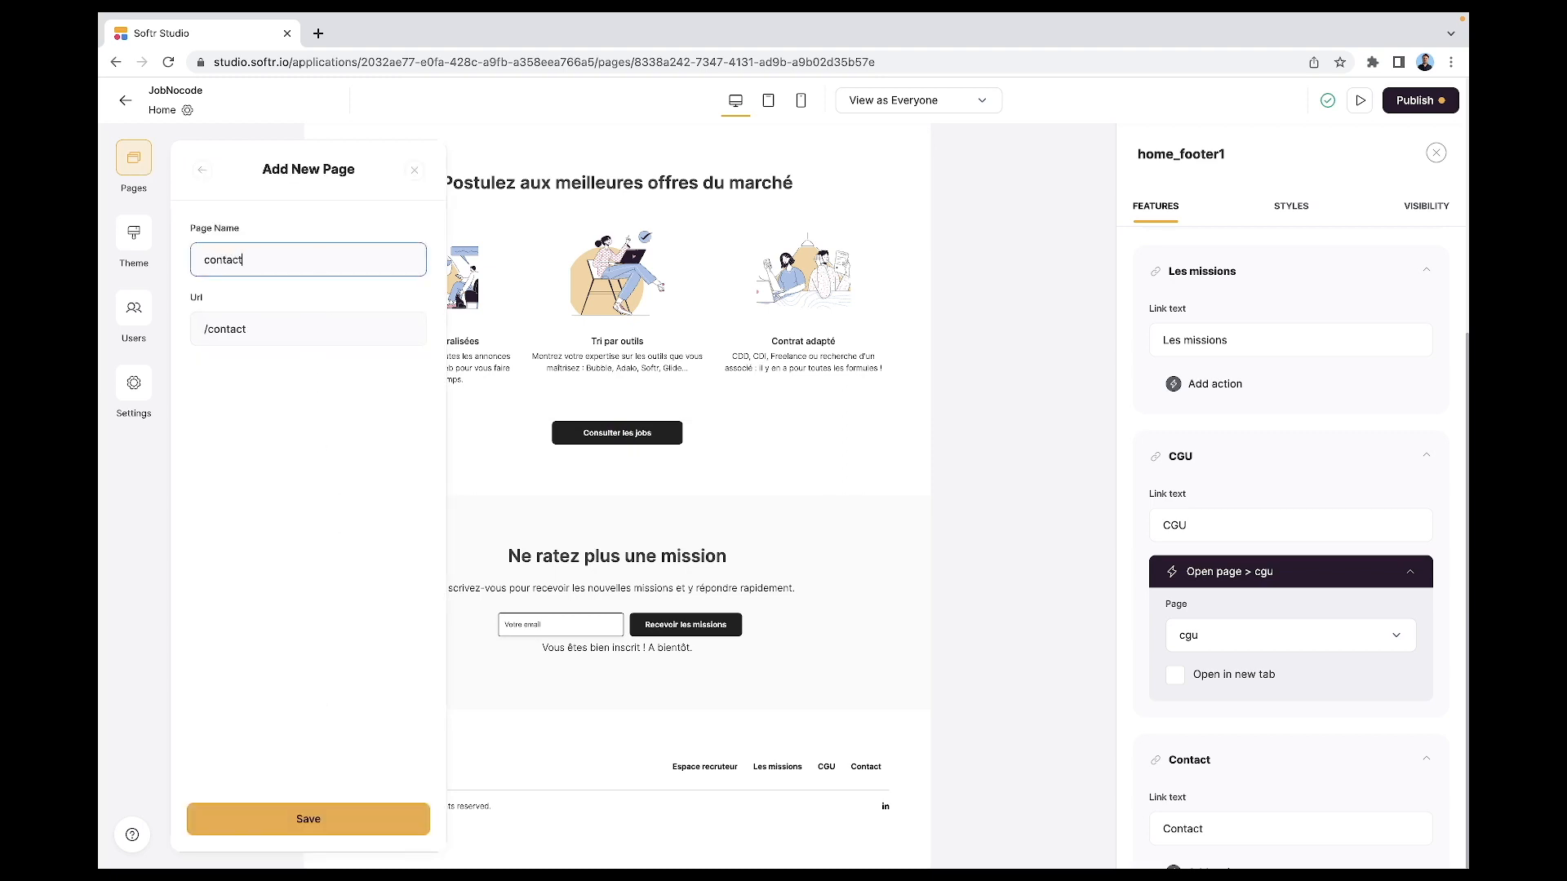
left_click(288, 337)
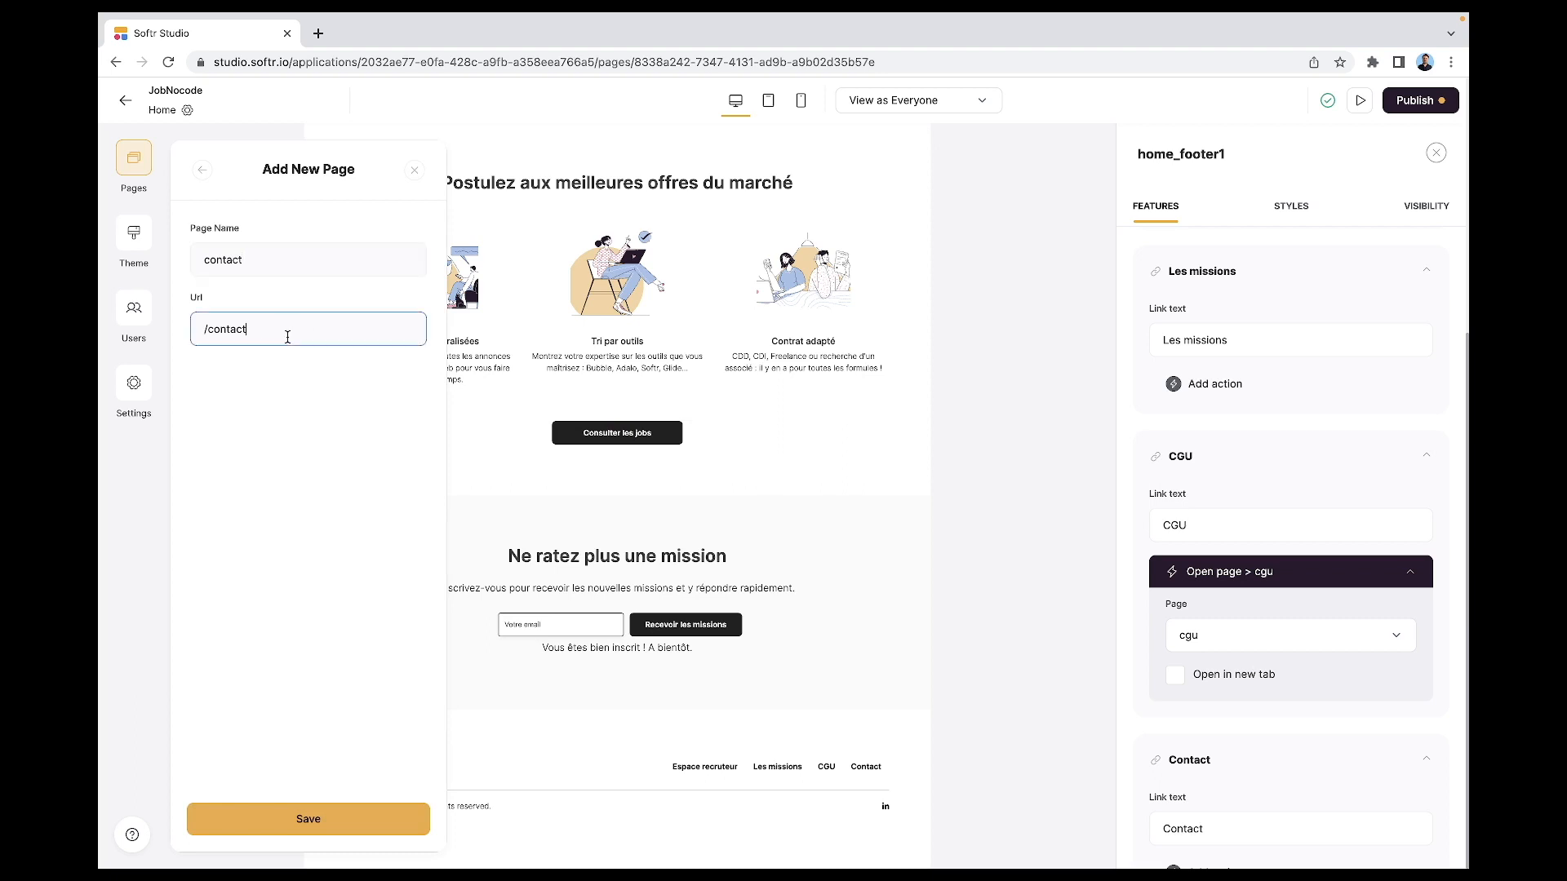
type("-us")
key("BackSpace")
key("BackSpace")
key("BackSpace")
left_click(271, 821)
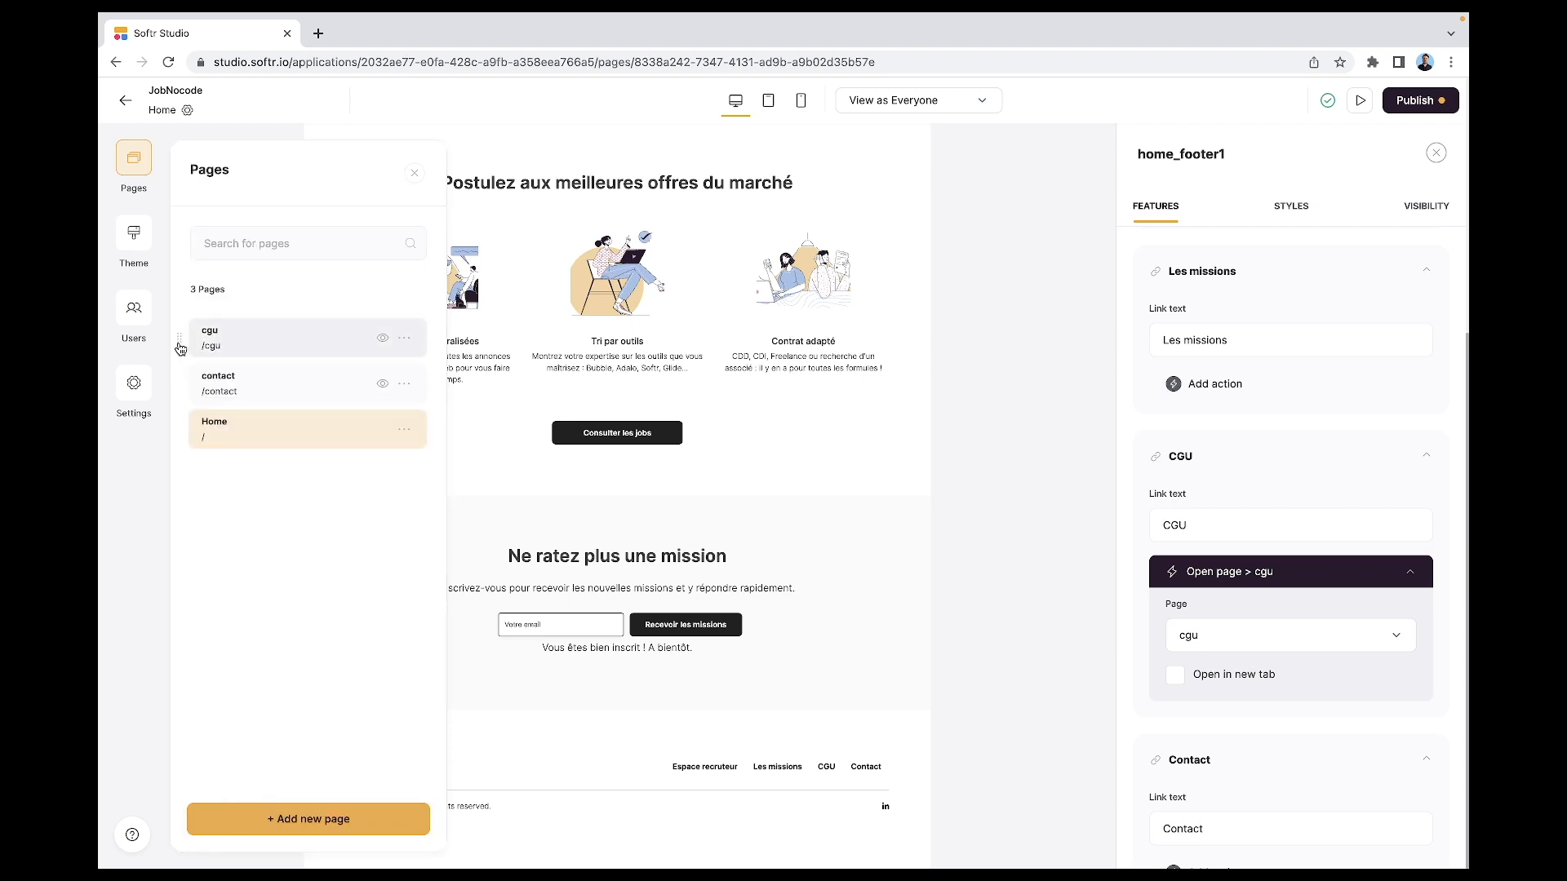
left_click(244, 391)
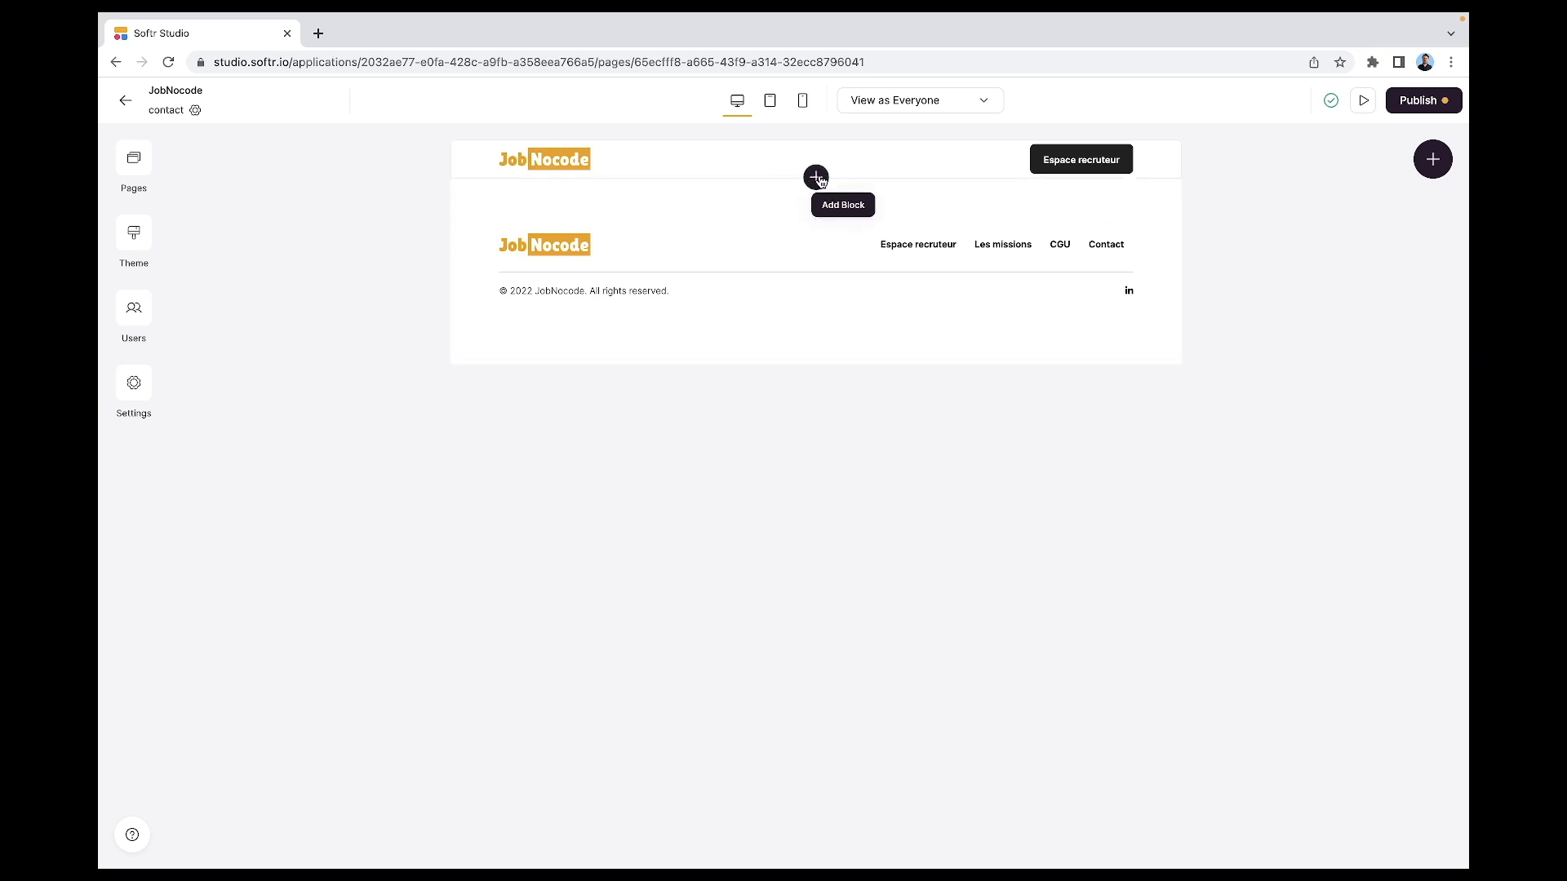
- Add the Simple contact form block from the Dynamic Form category and dismiss the tip
left_click(815, 176)
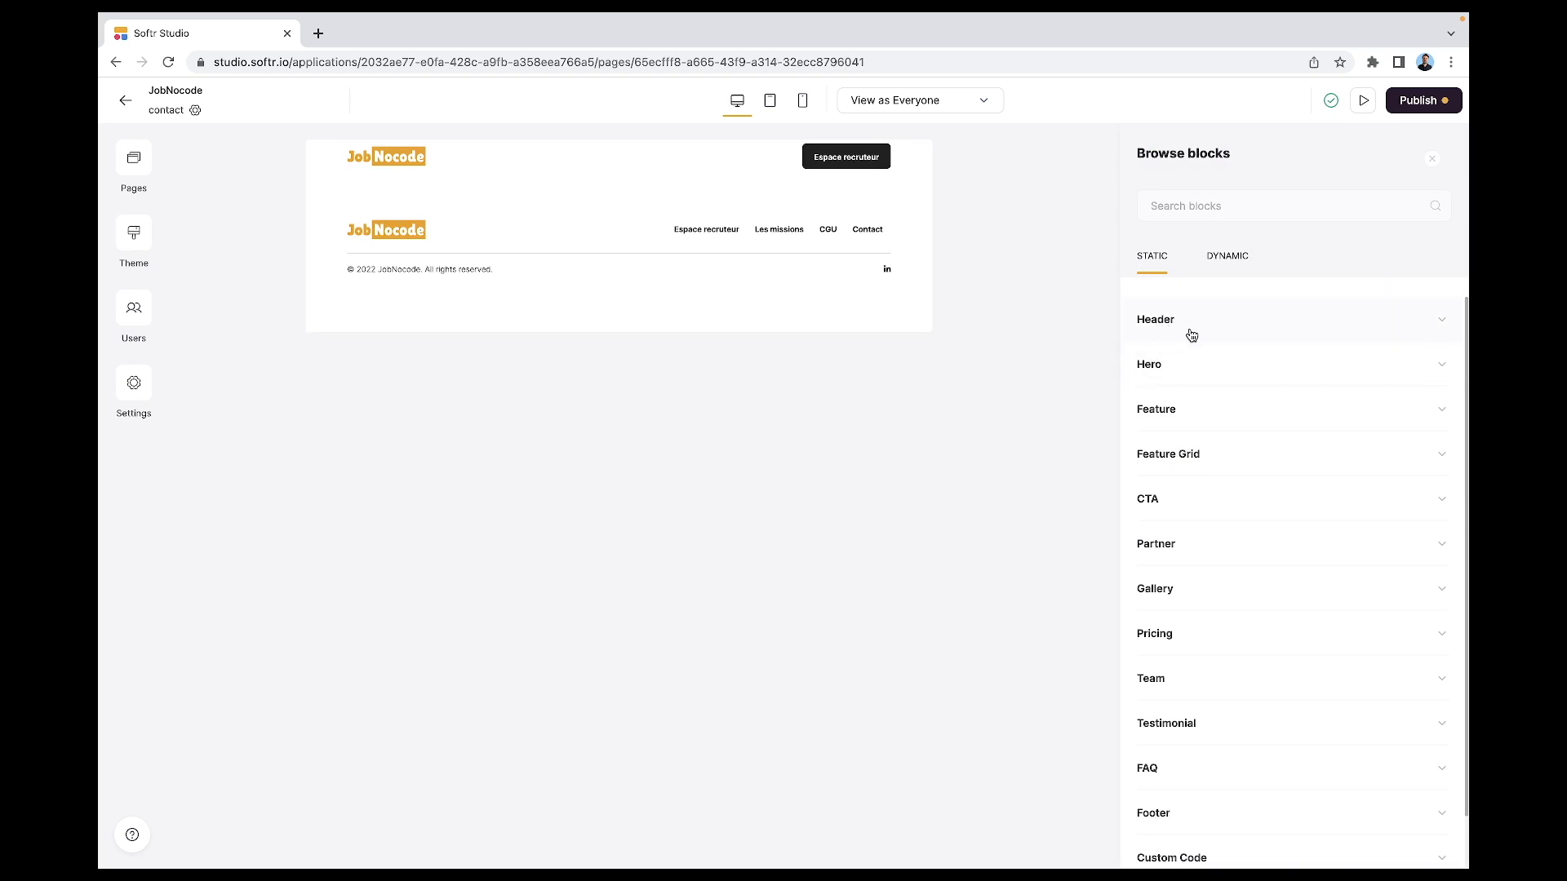
left_click(1228, 258)
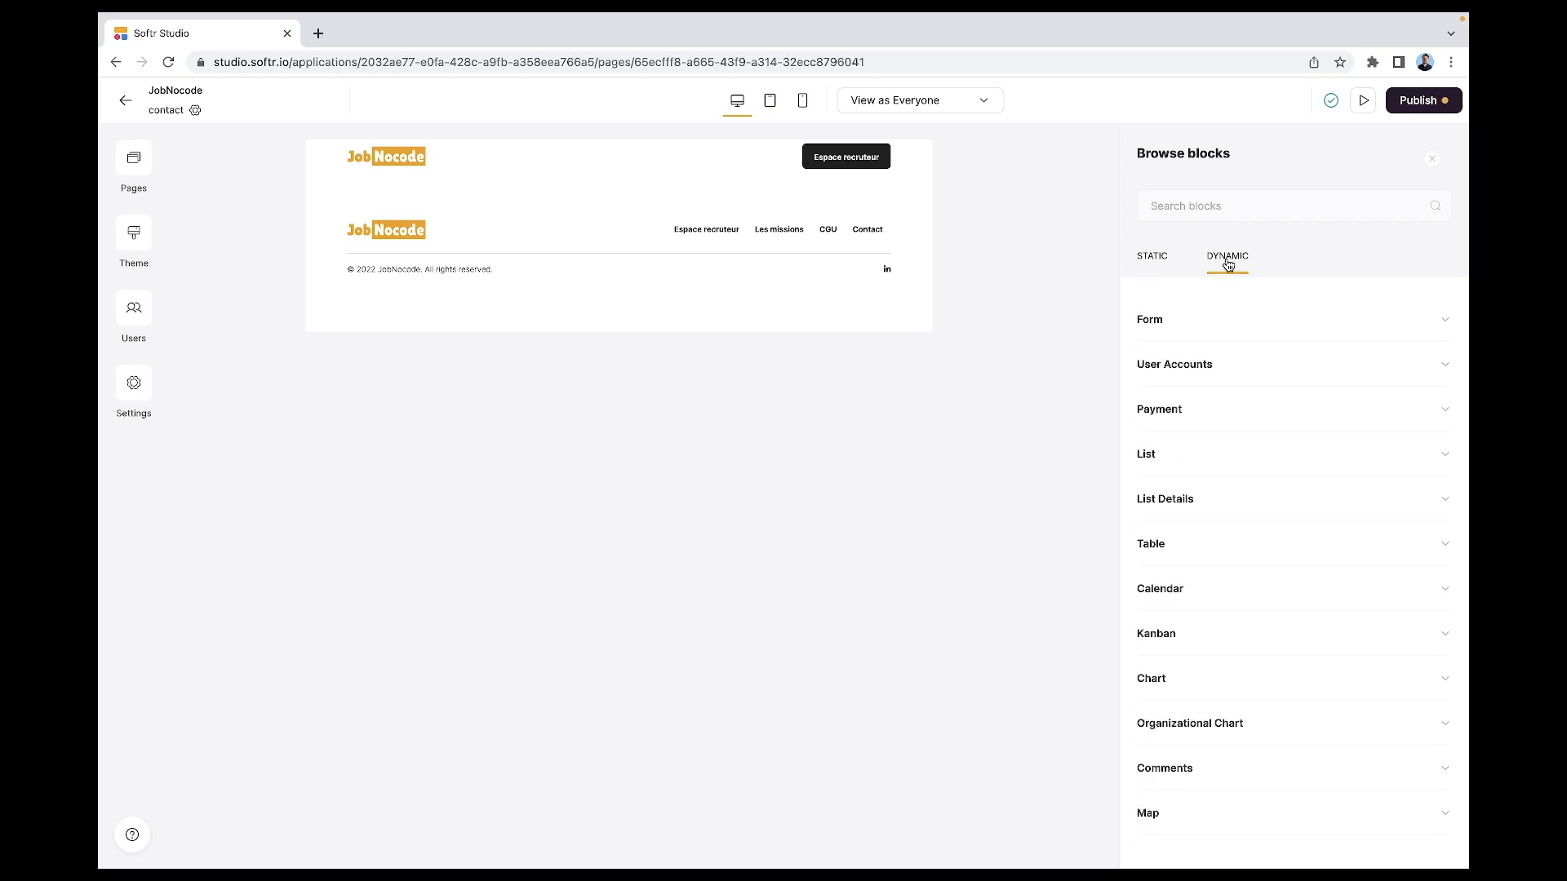
left_click(1185, 328)
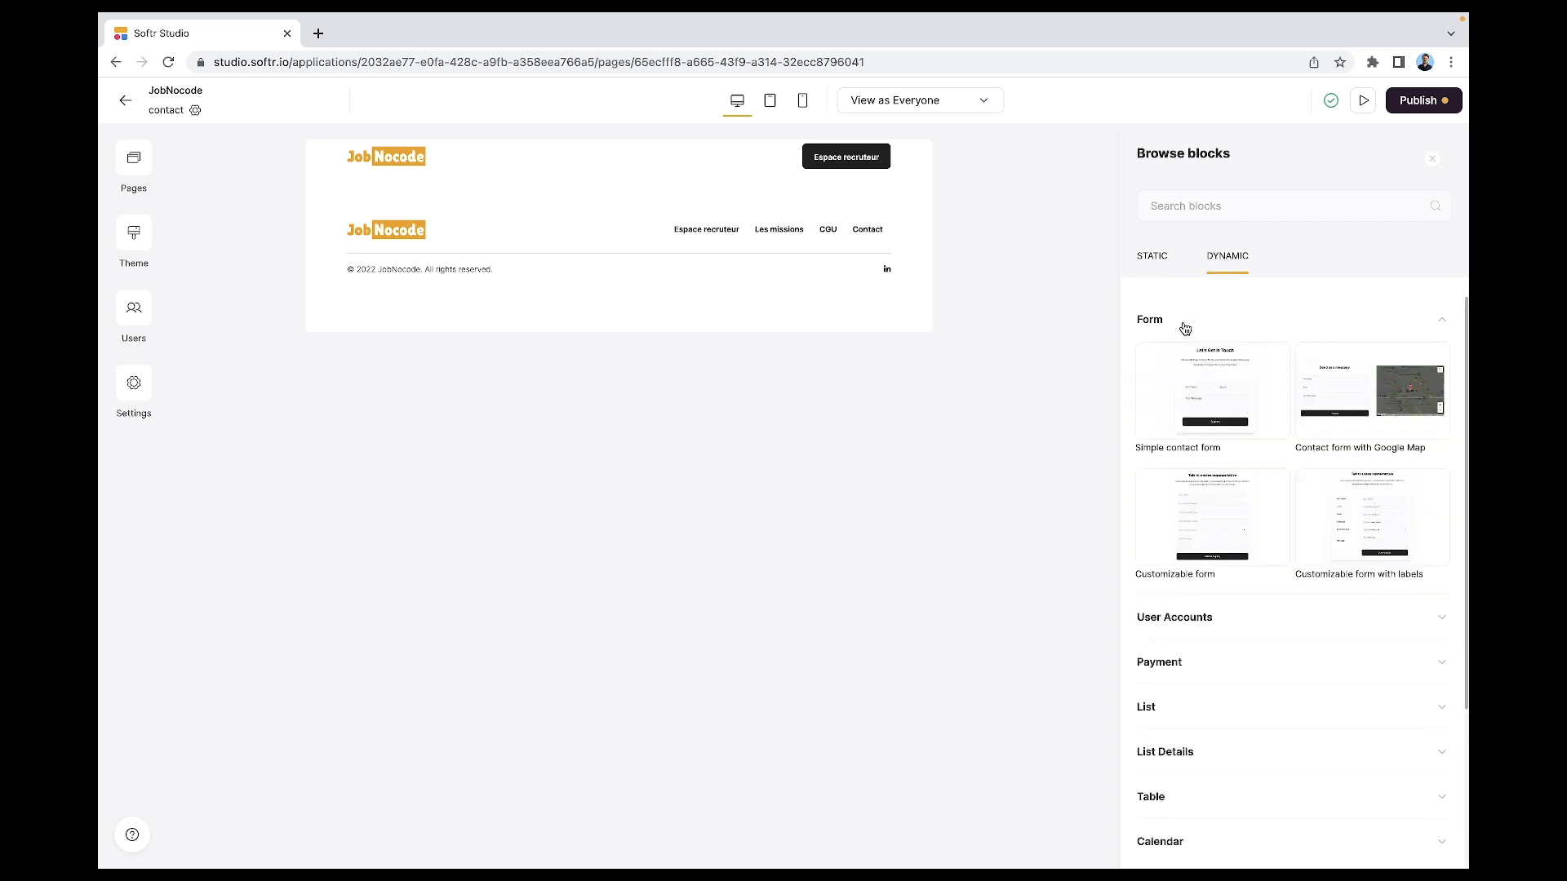
mouse_move(1277, 433)
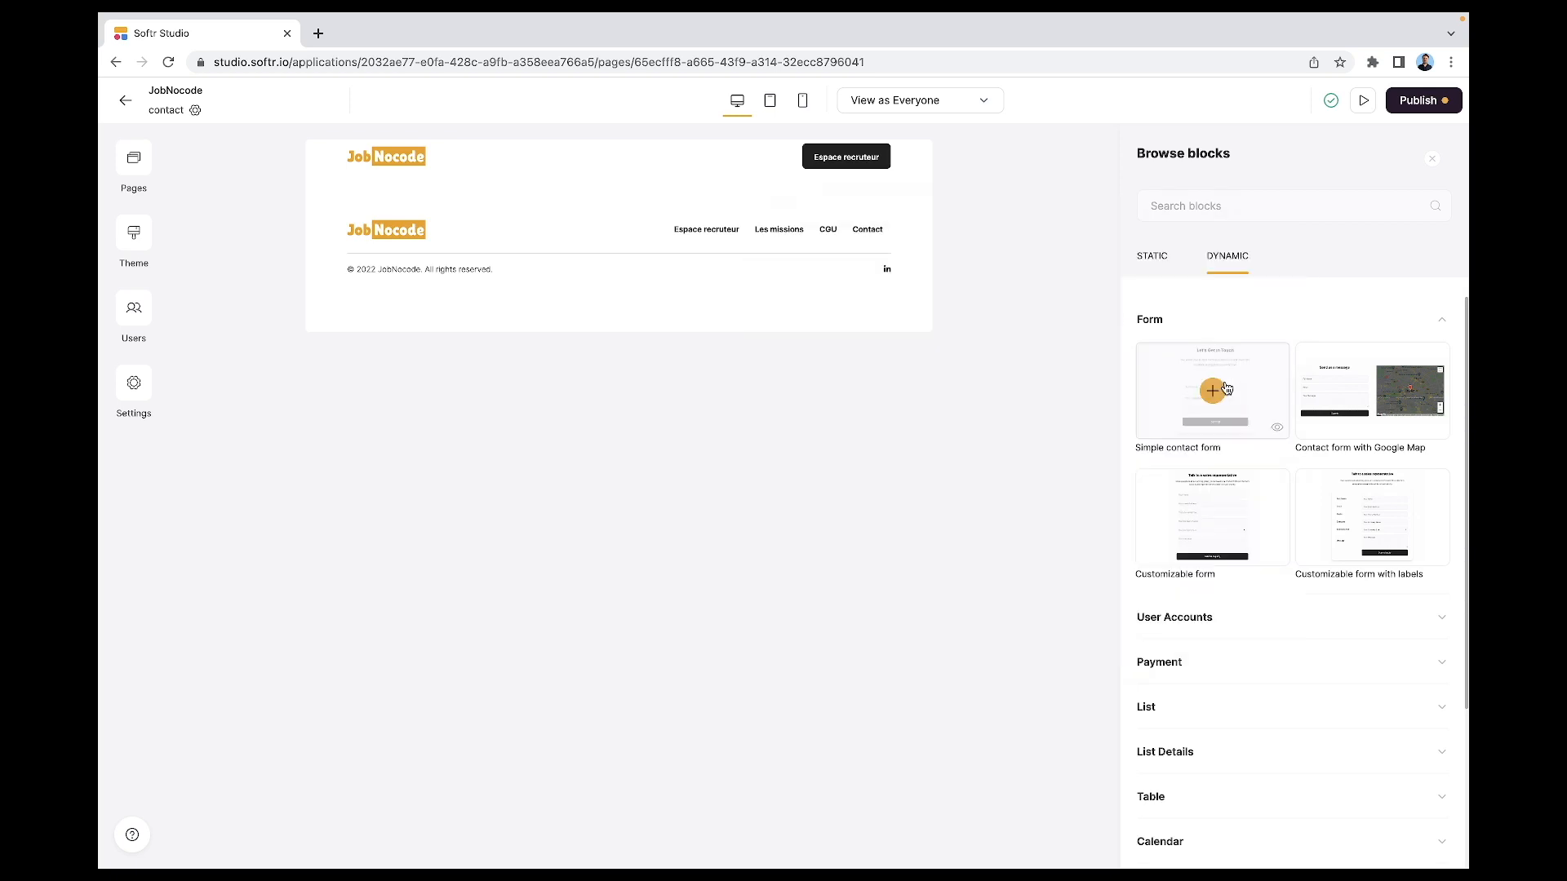
left_click(1211, 392)
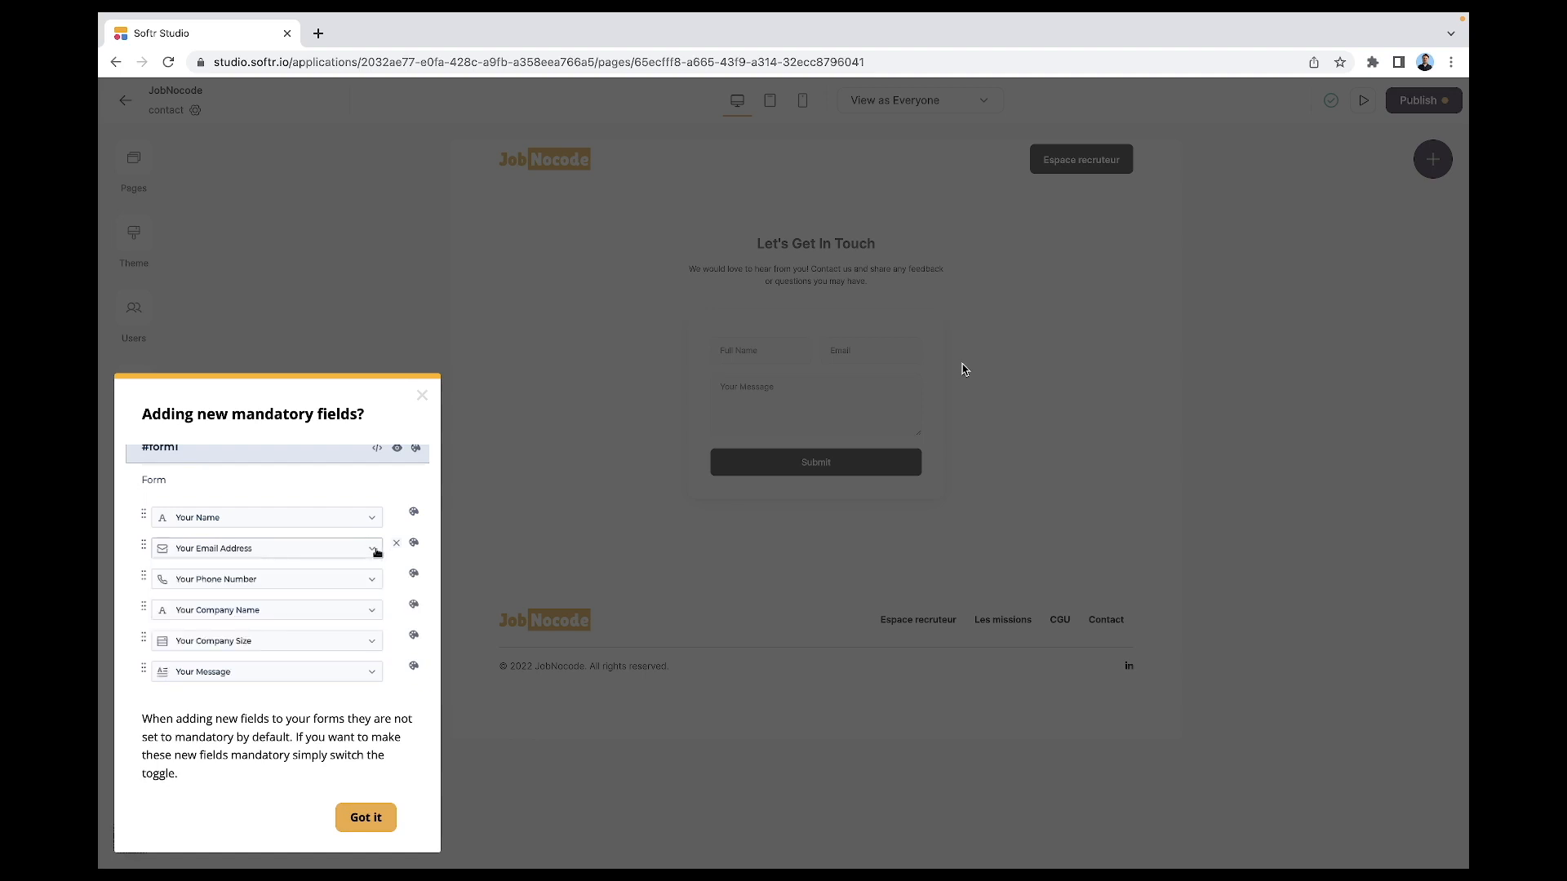
left_click(347, 817)
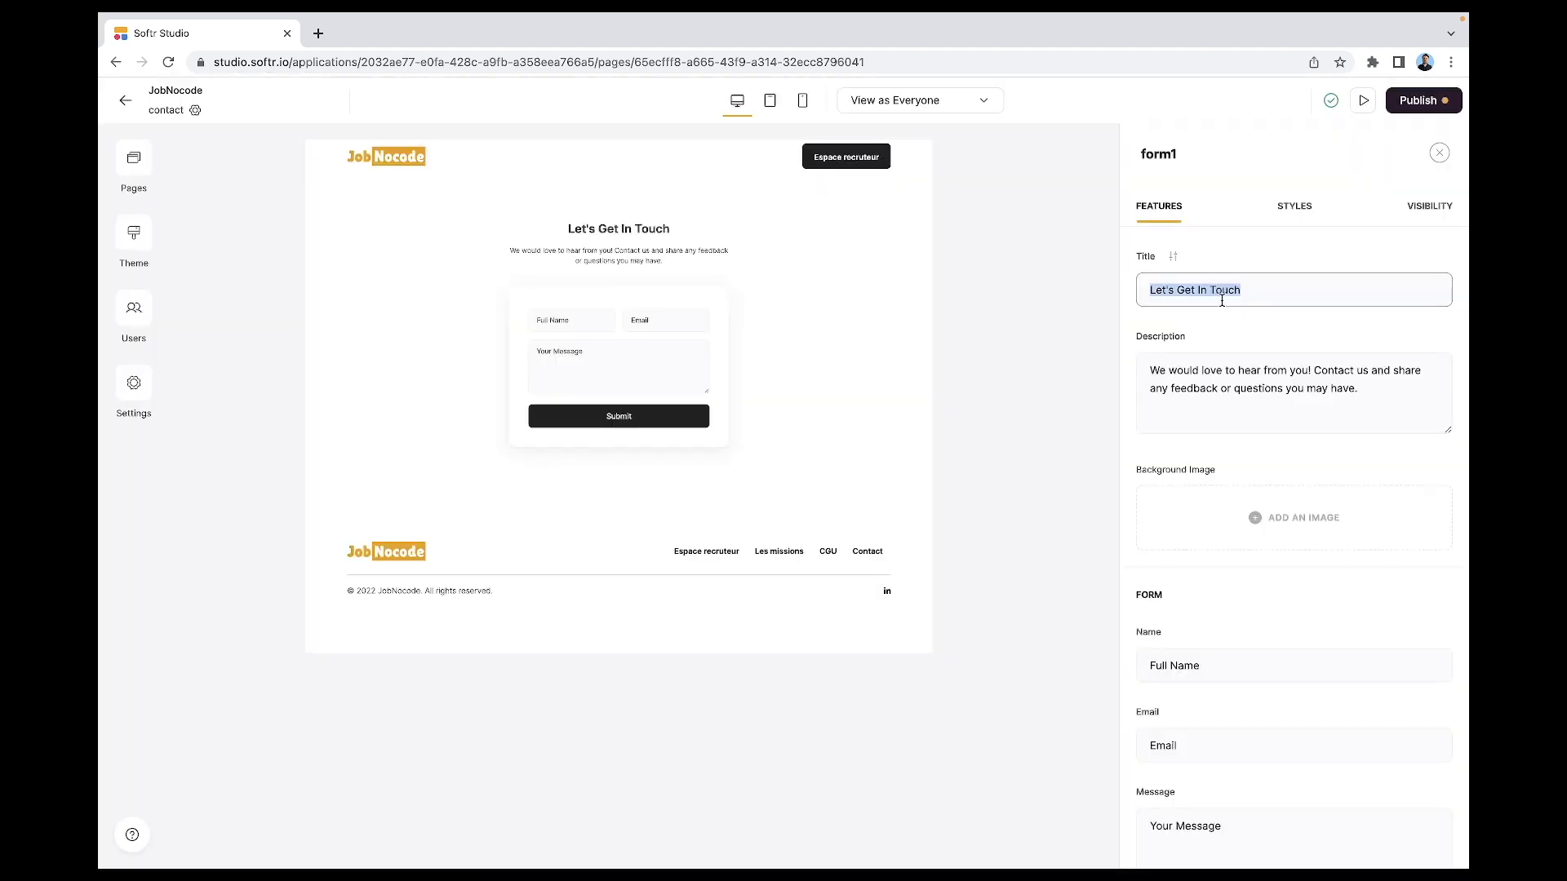
- Retitle the form 'Contactez-nous' and delete its description
type("Contactez-")
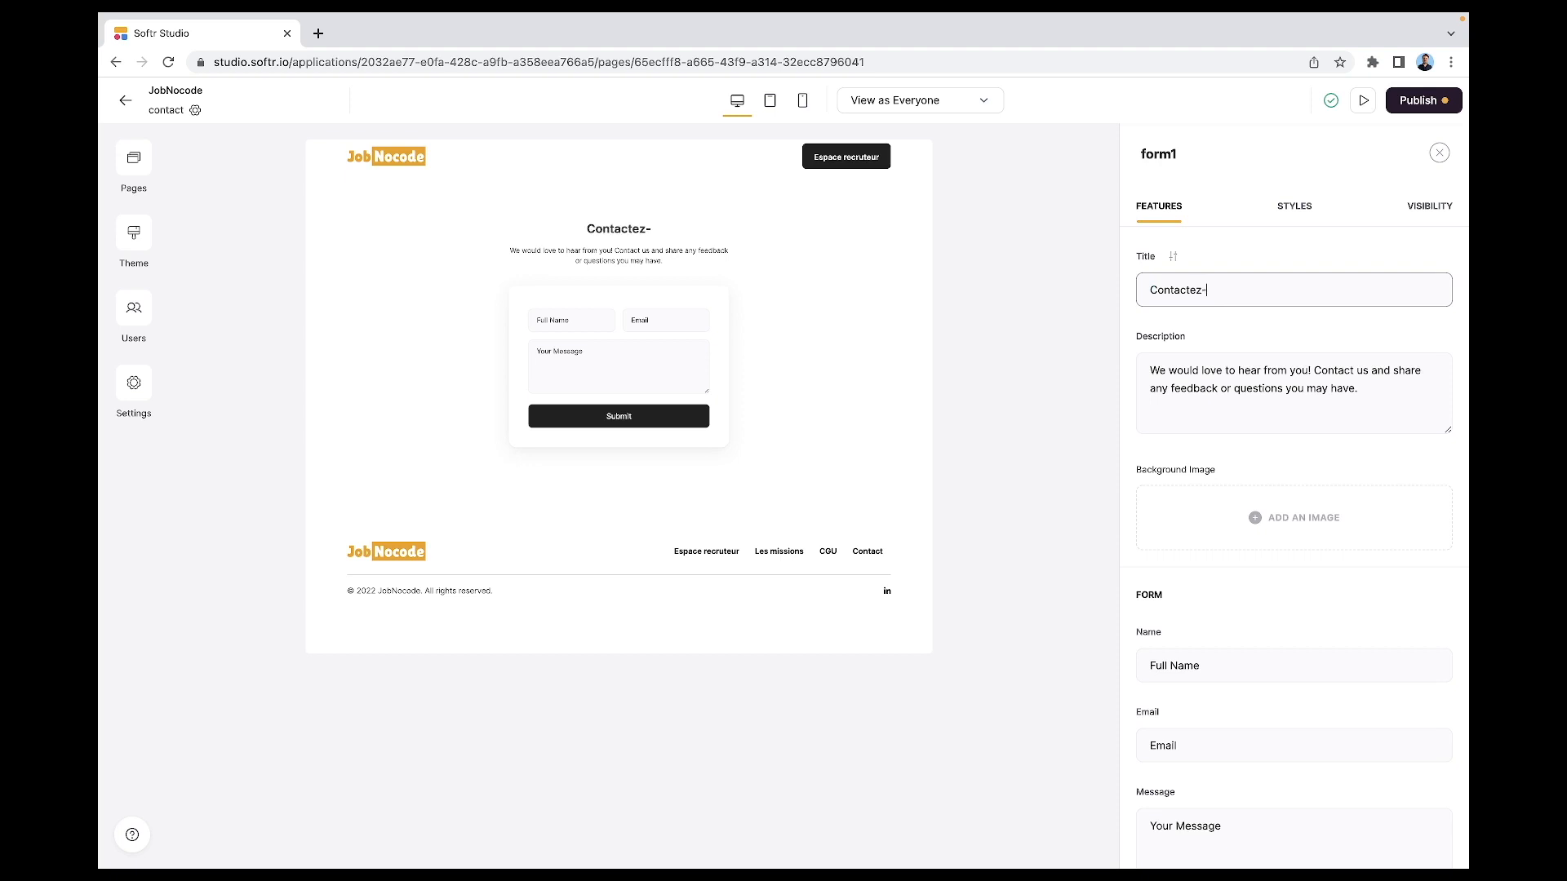
type("v")
key("BackSpace")
type("nous")
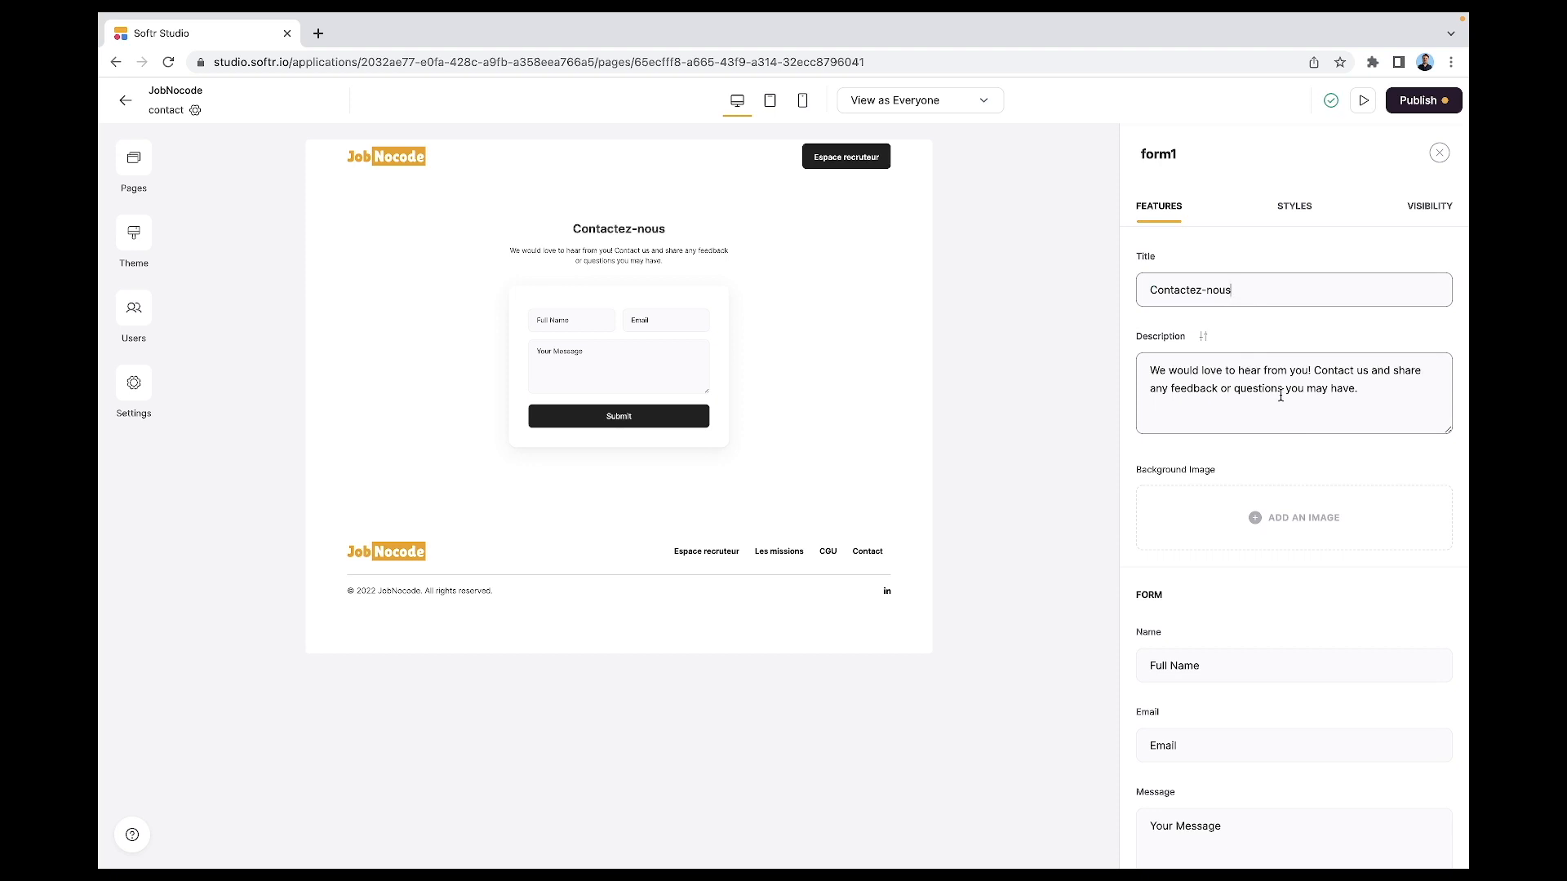
left_click(1281, 395)
key("ctrl+a")
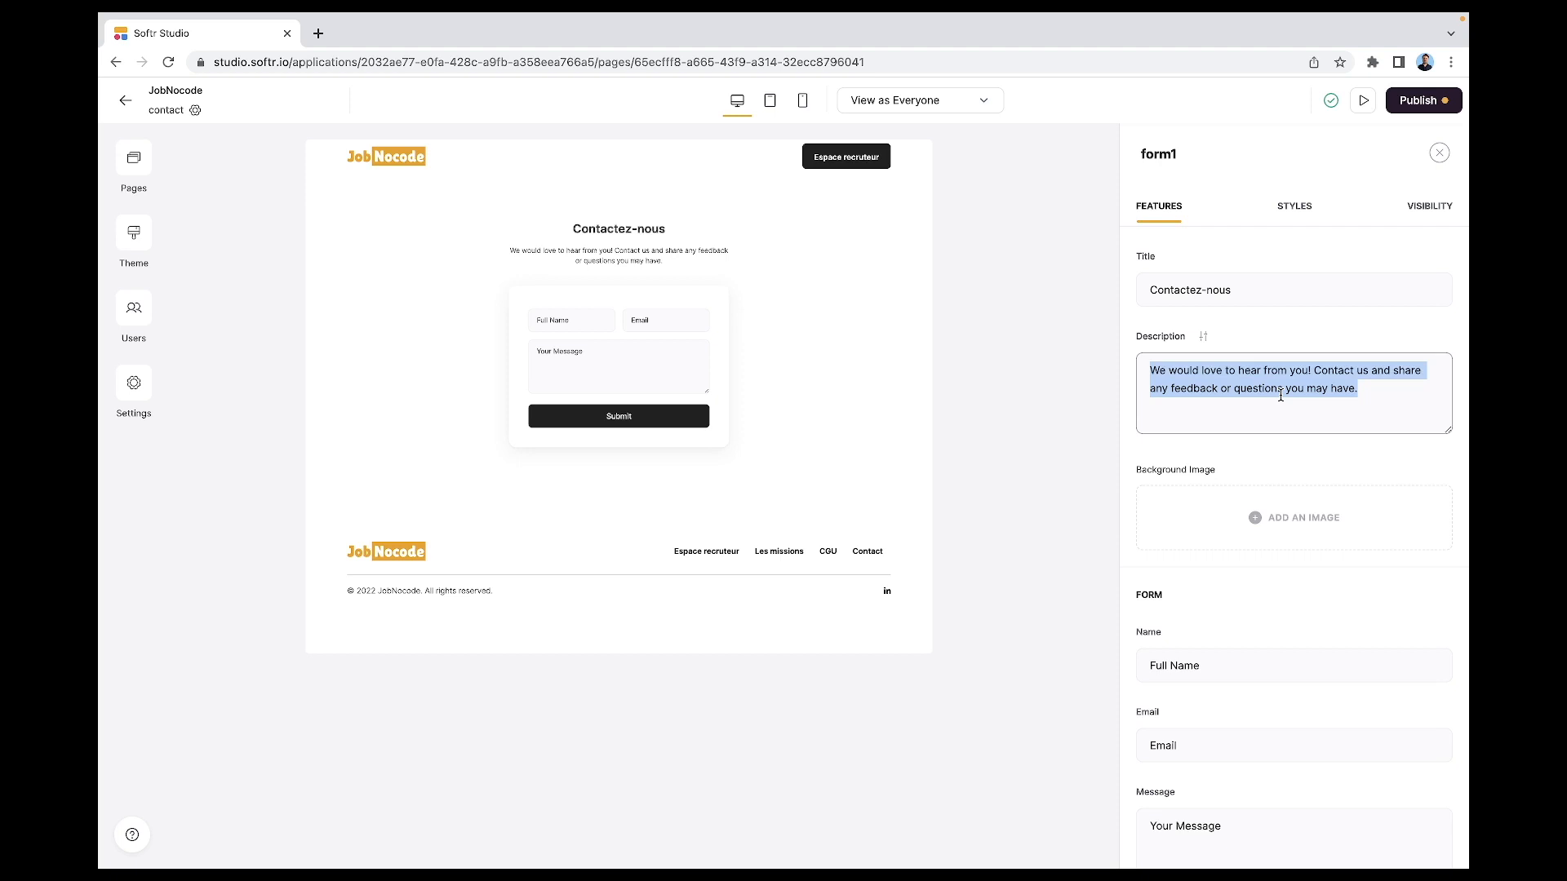
key("BackSpace")
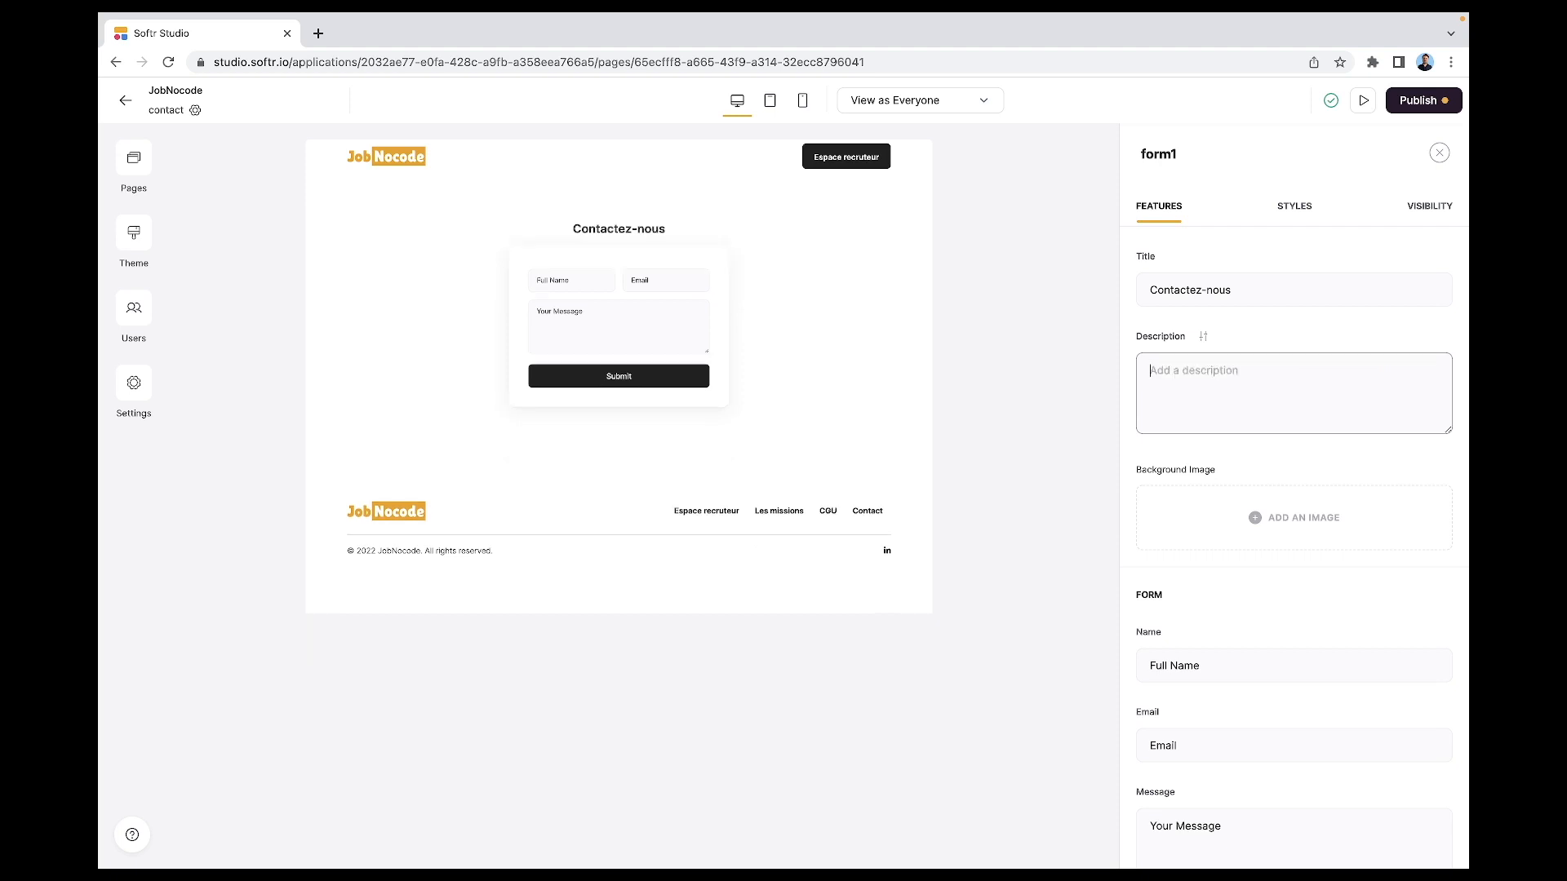
- Increase the bottom padding beneath the form title
left_click(1175, 292)
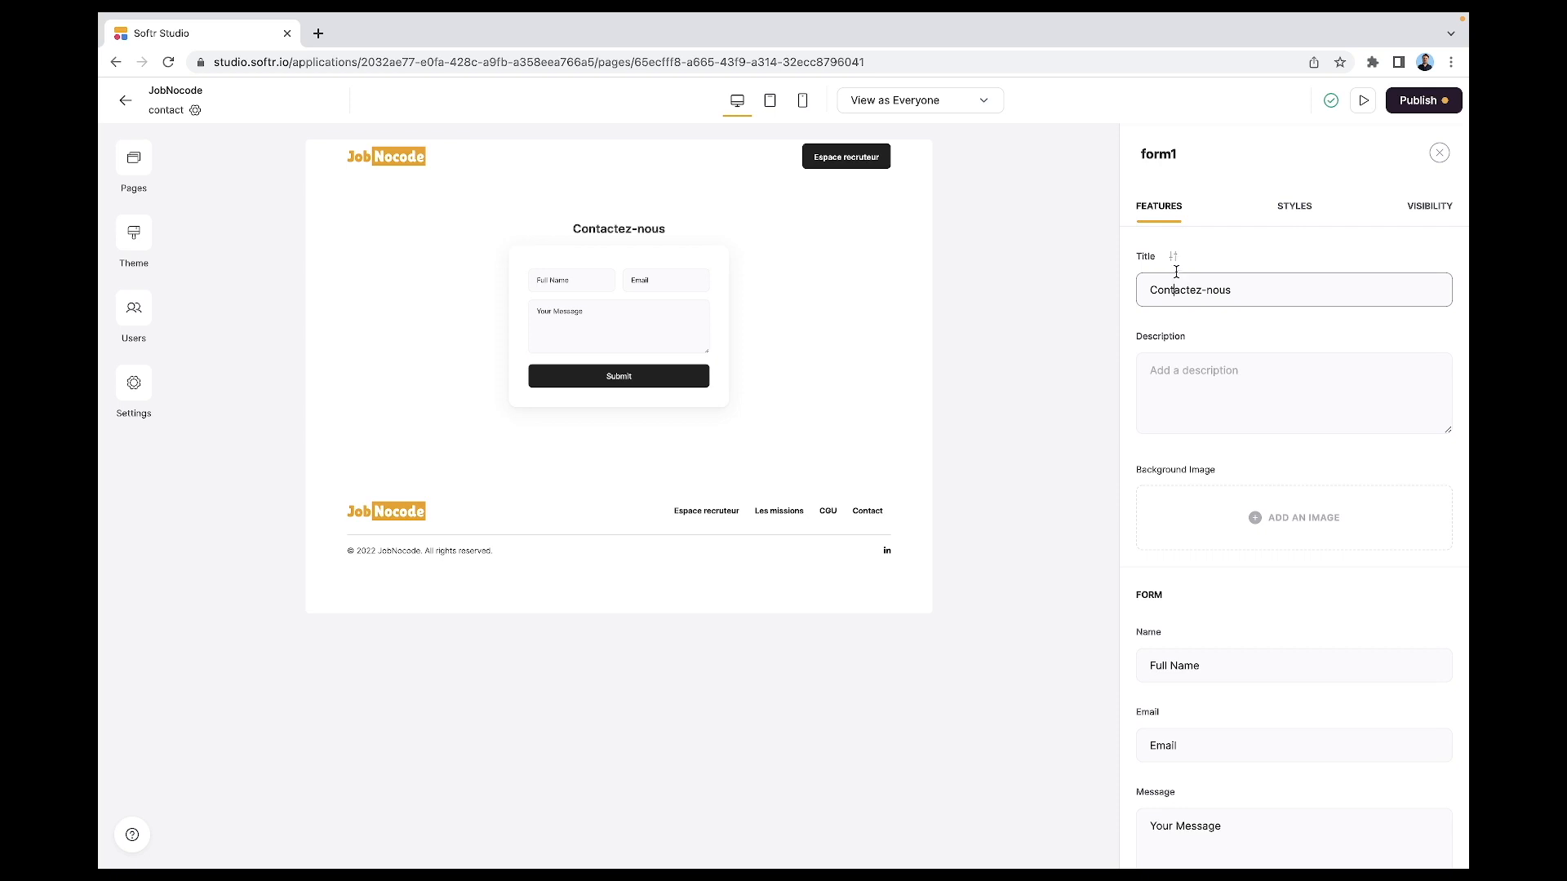
left_click(1174, 258)
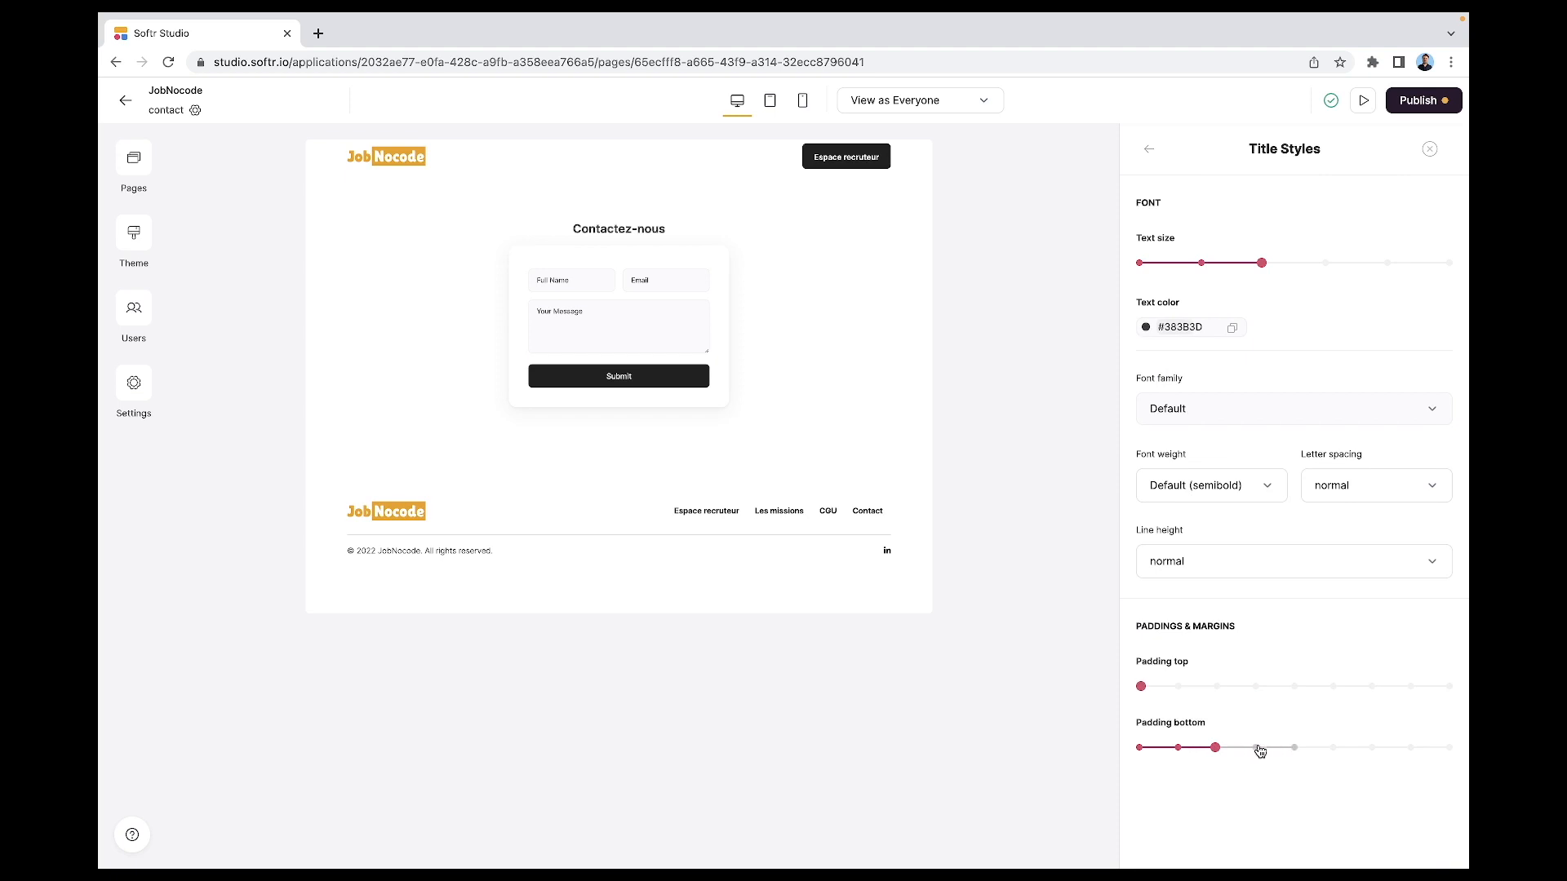
left_click(1293, 747)
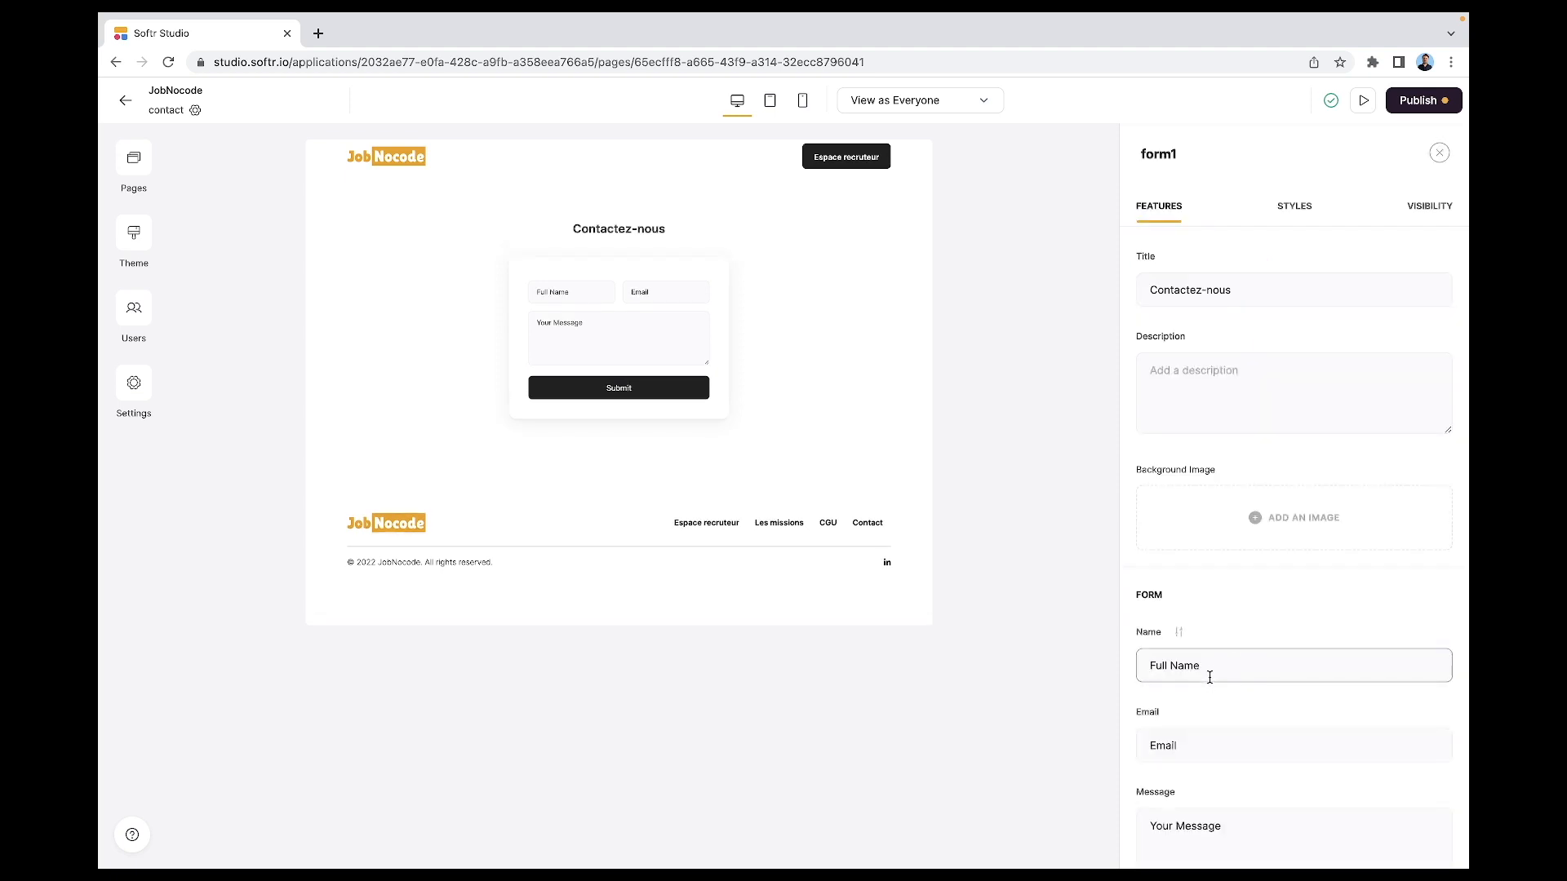
- Change the field placeholders to 'Votre prénom' and 'Votre message'
triple_click(1210, 671)
type("Votre prénom")
key("Tab")
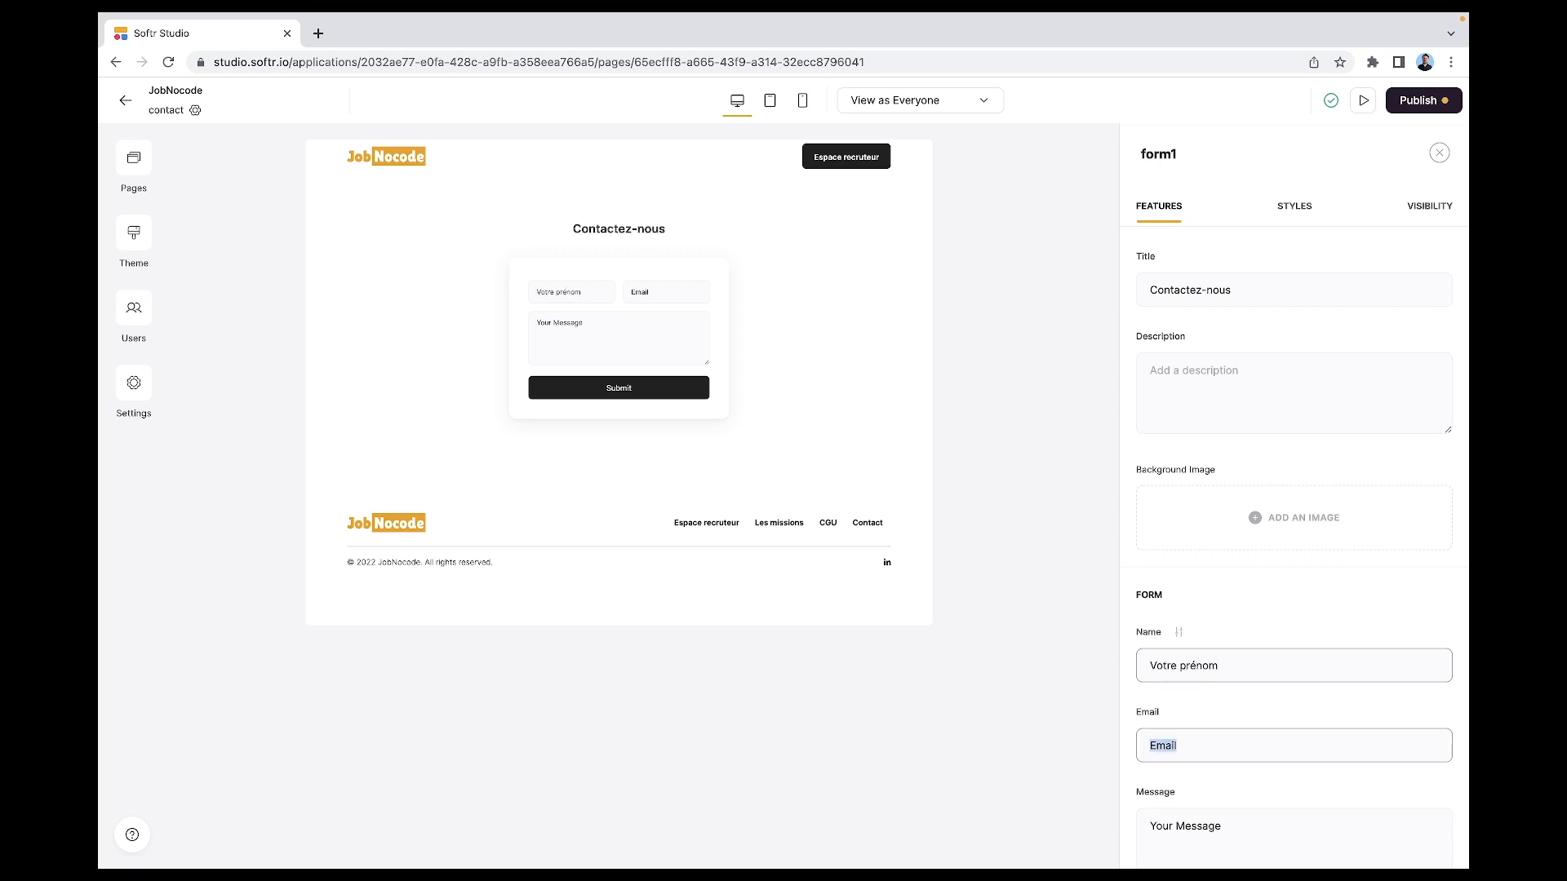
scroll(1229, 721, "down", 2)
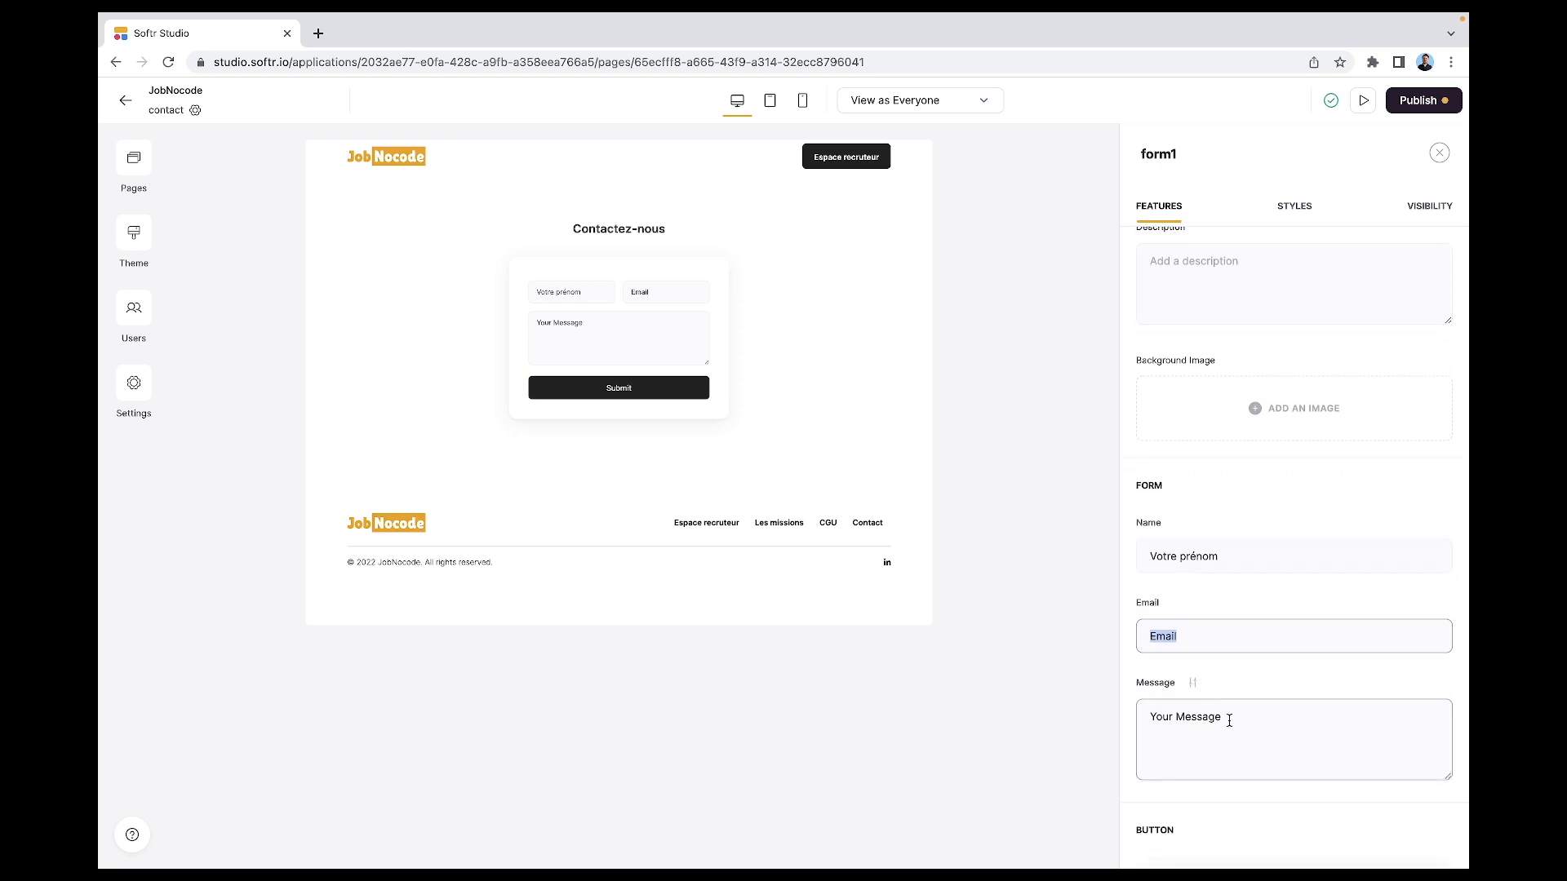
triple_click(1229, 721)
type("Votre message")
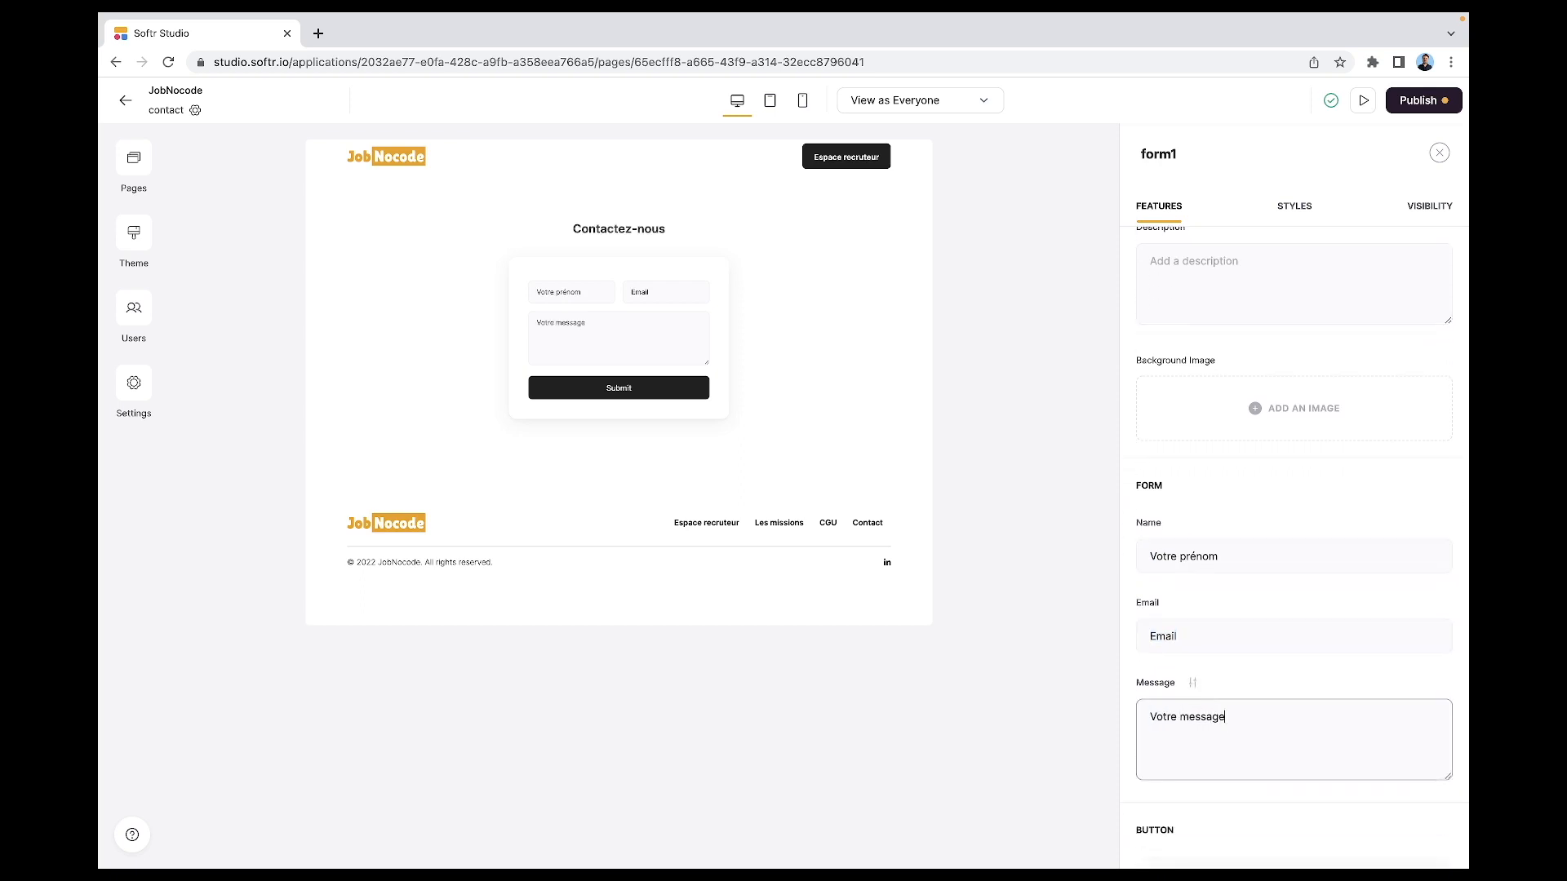
scroll(1276, 489, "down", 8)
- Change the submit button label from Submit to 'Envoyer'
left_click(1218, 512)
triple_click(1218, 512)
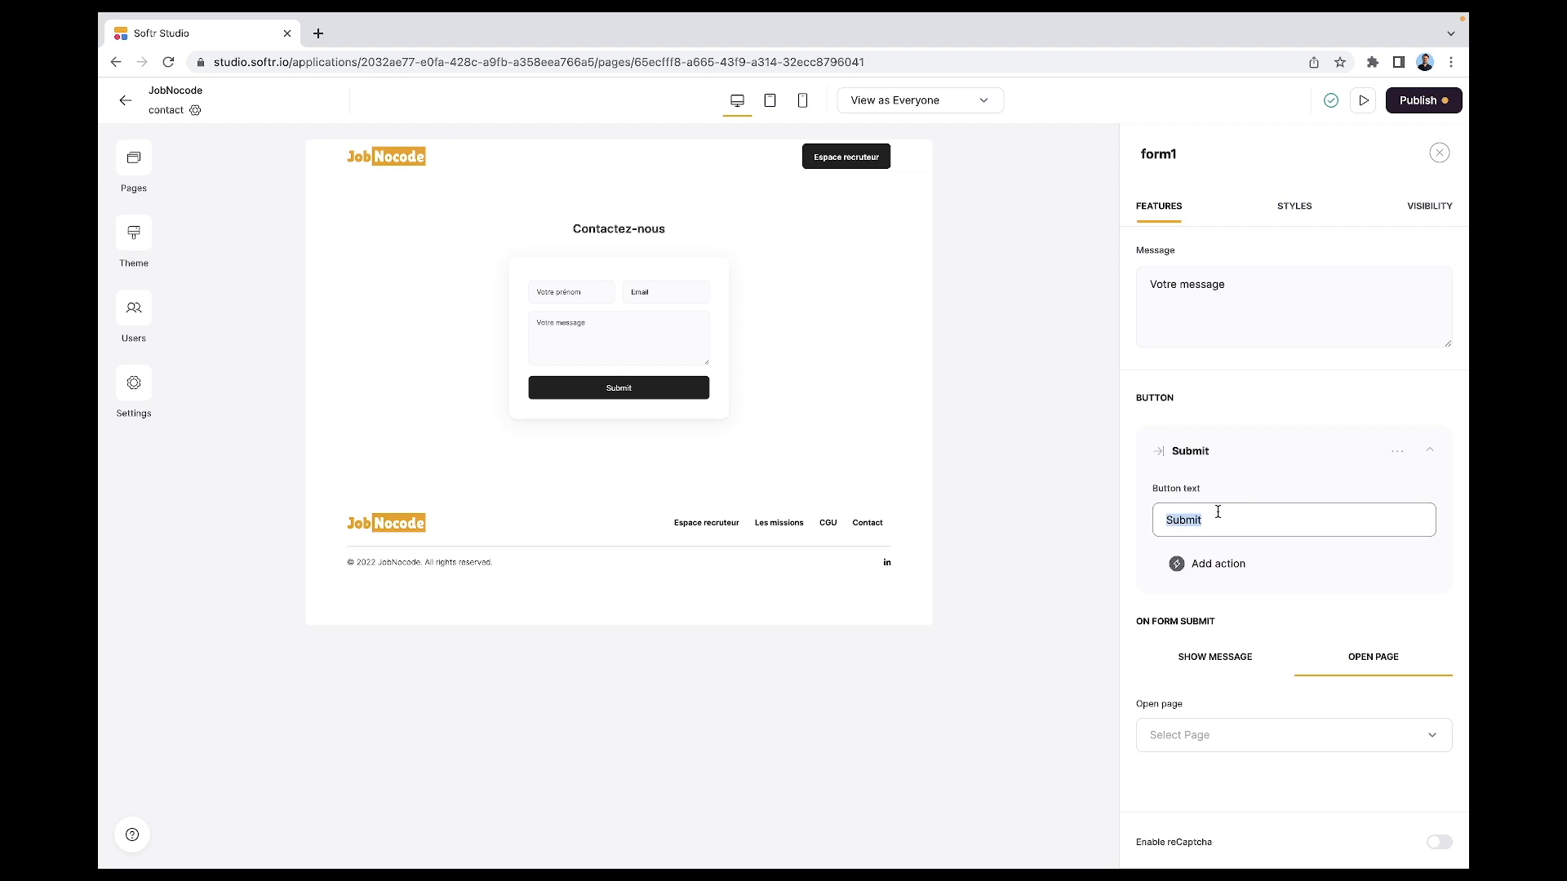
type("Envopy")
key("BackSpace")
key("BackSpace")
type("yer")
left_click(1281, 601)
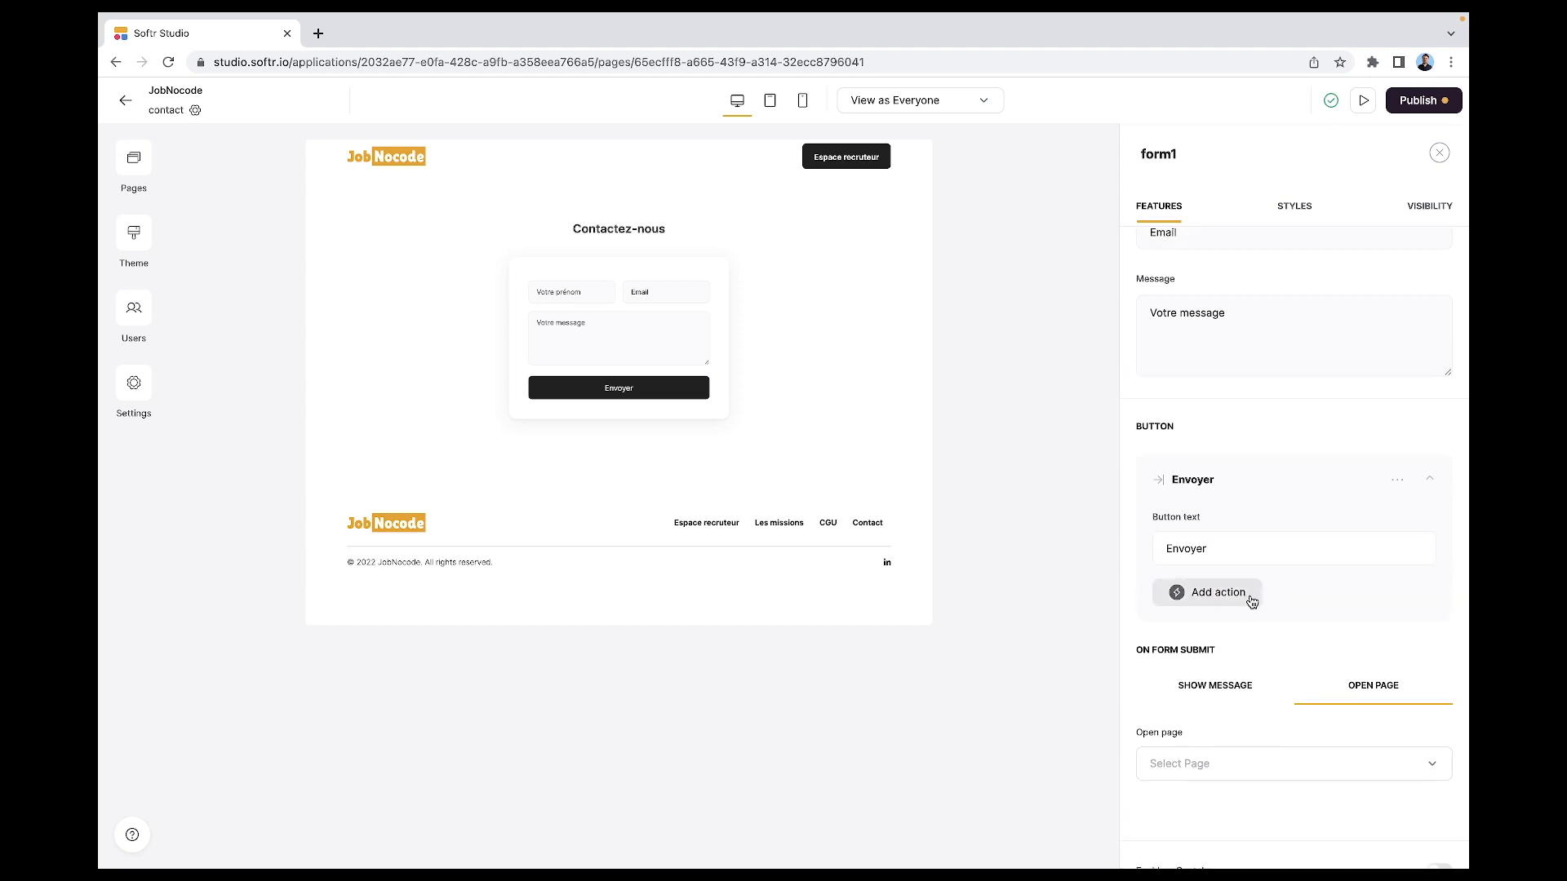
- Forward form submissions to the recipient's email address and show a message on submit
left_click(1252, 602)
scroll(1248, 651, "down", 2)
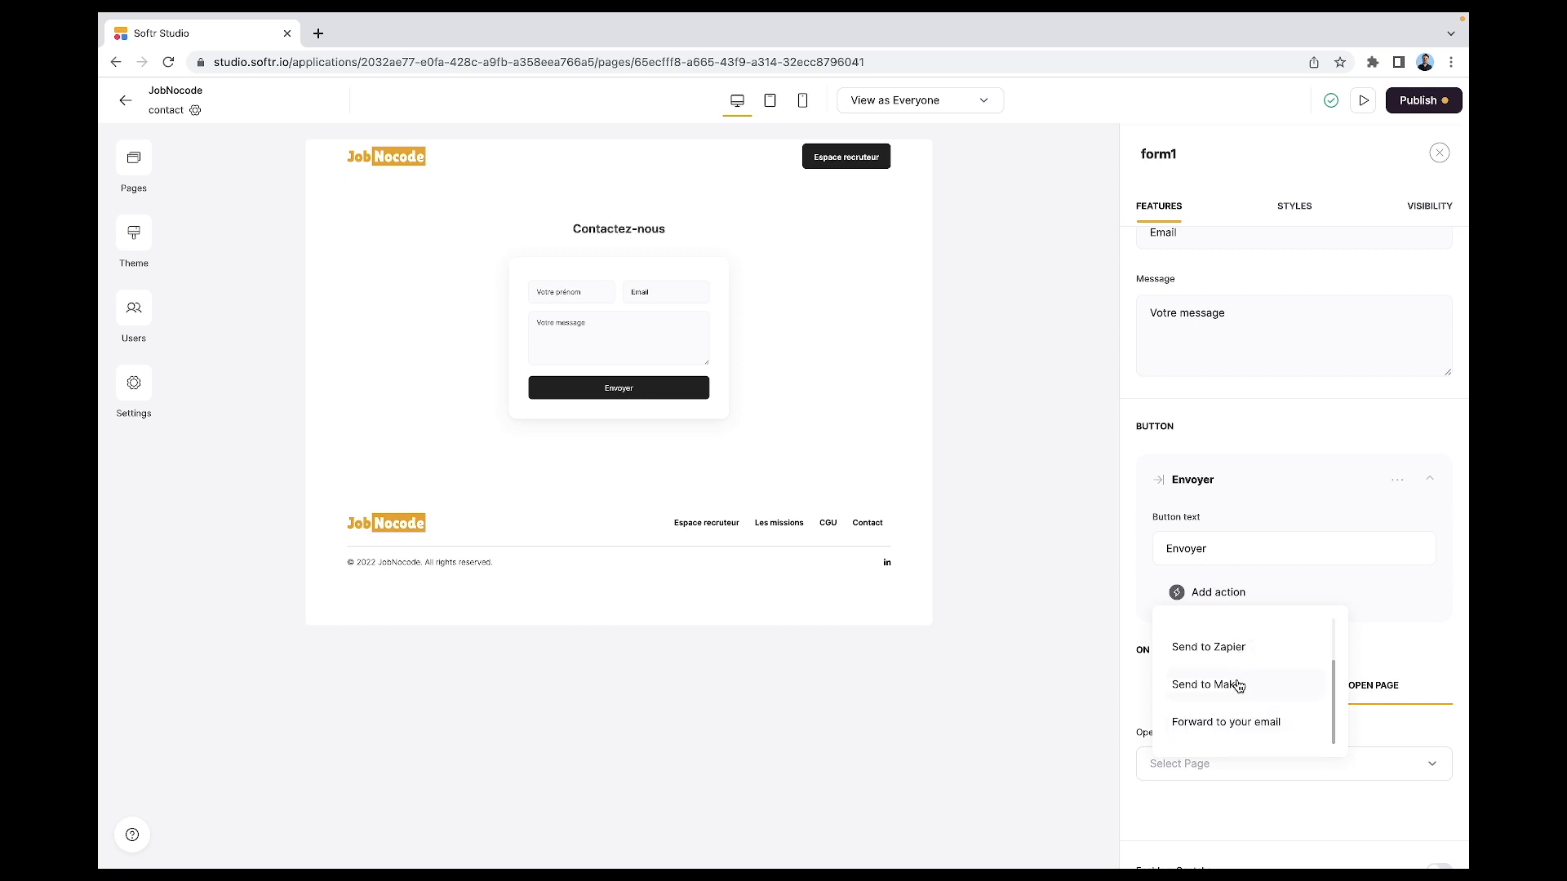
scroll(1239, 686, "up", 2)
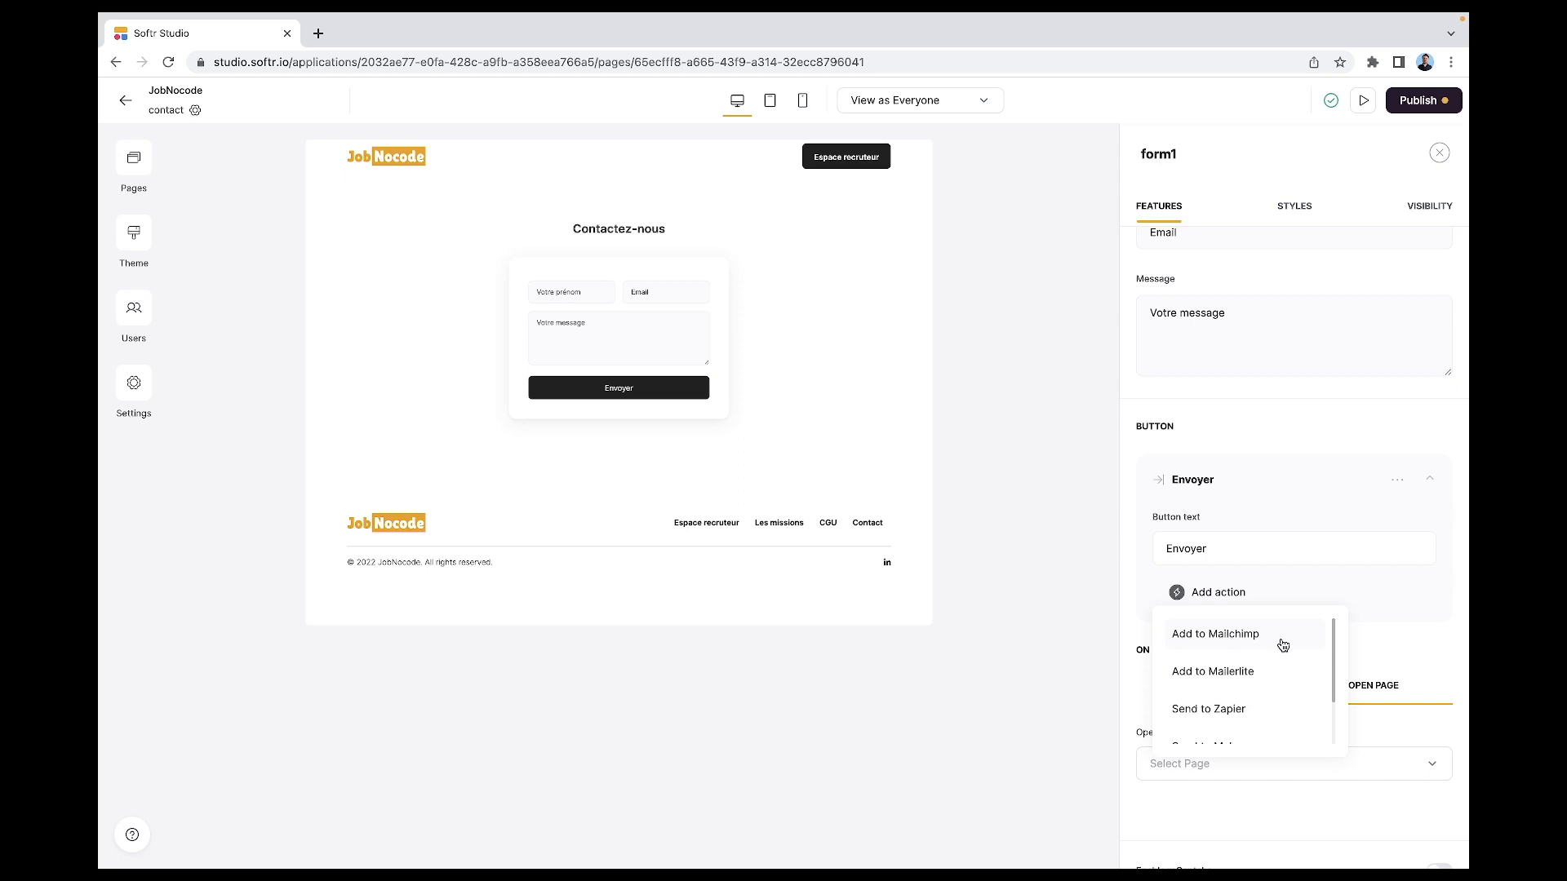
scroll(1285, 645, "down", 2)
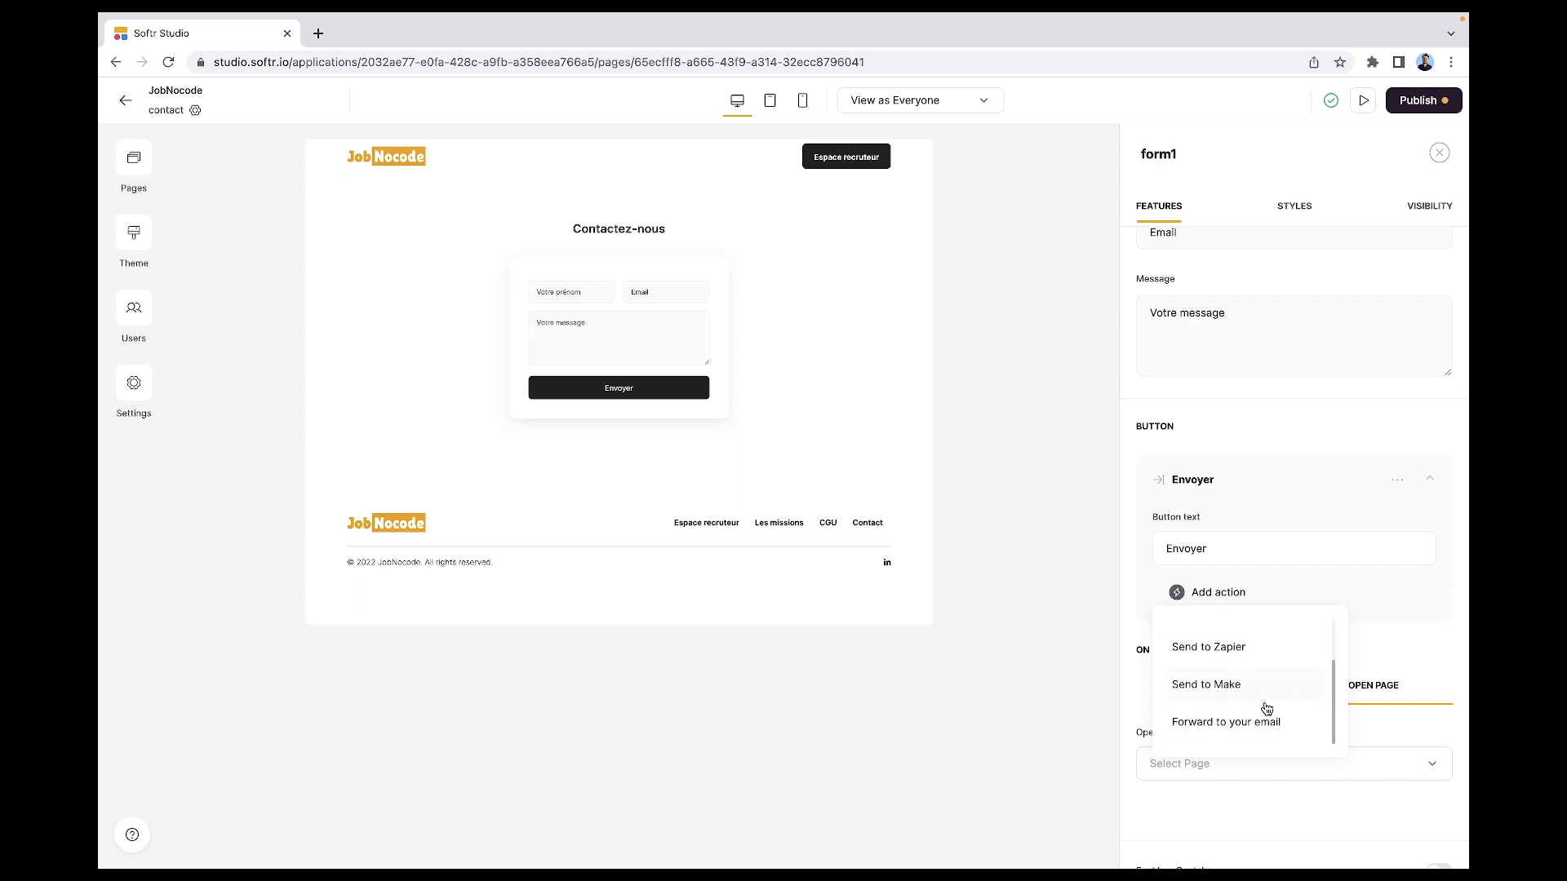
left_click(1261, 721)
left_click(1248, 660)
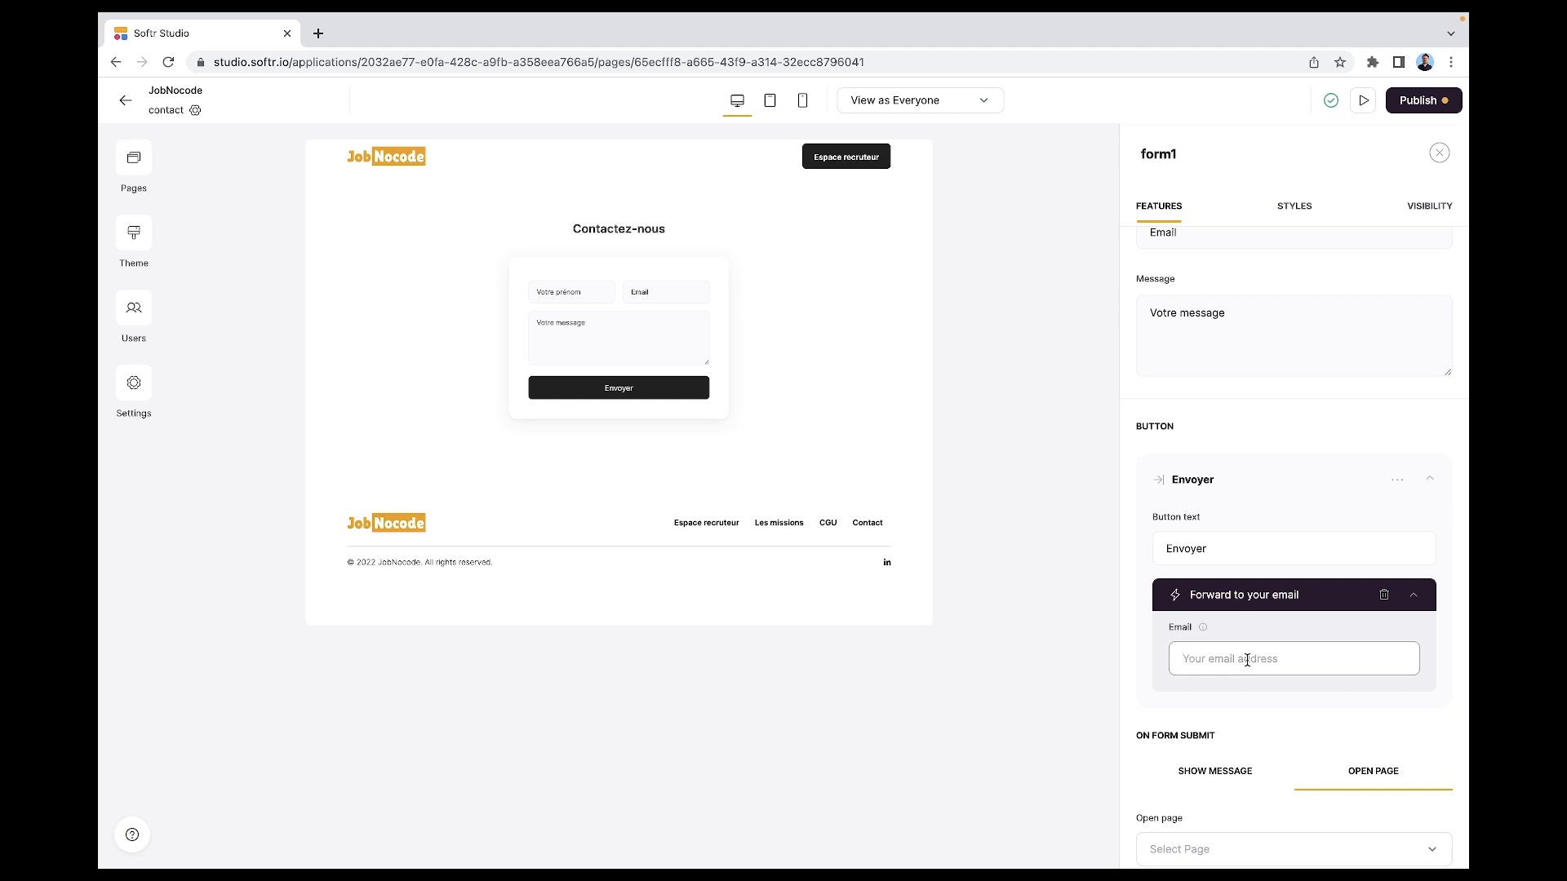
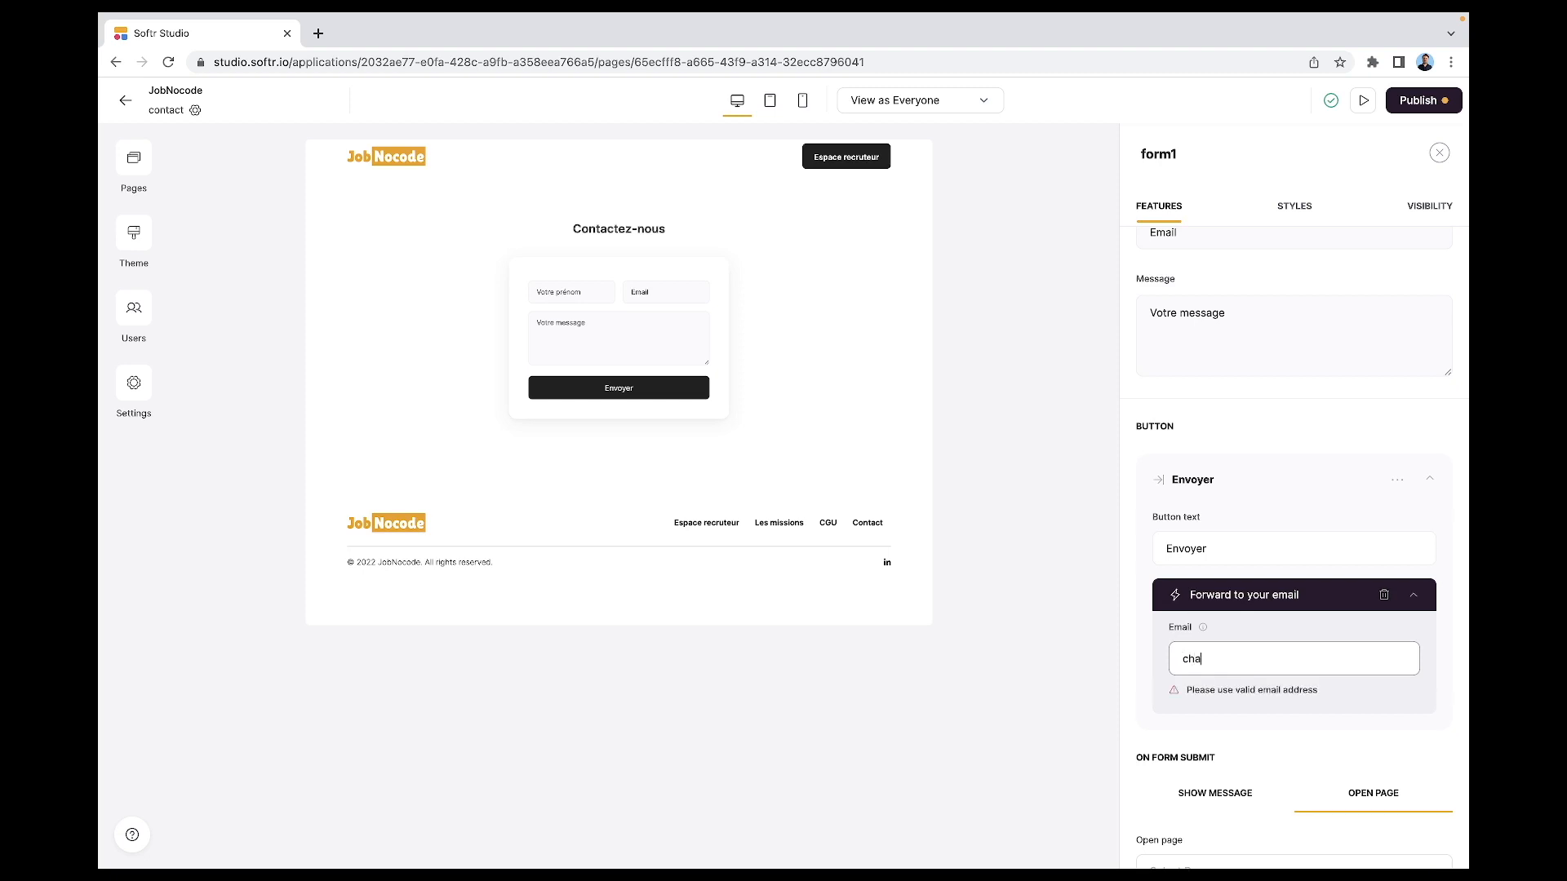
scroll(1257, 644, "down", 2)
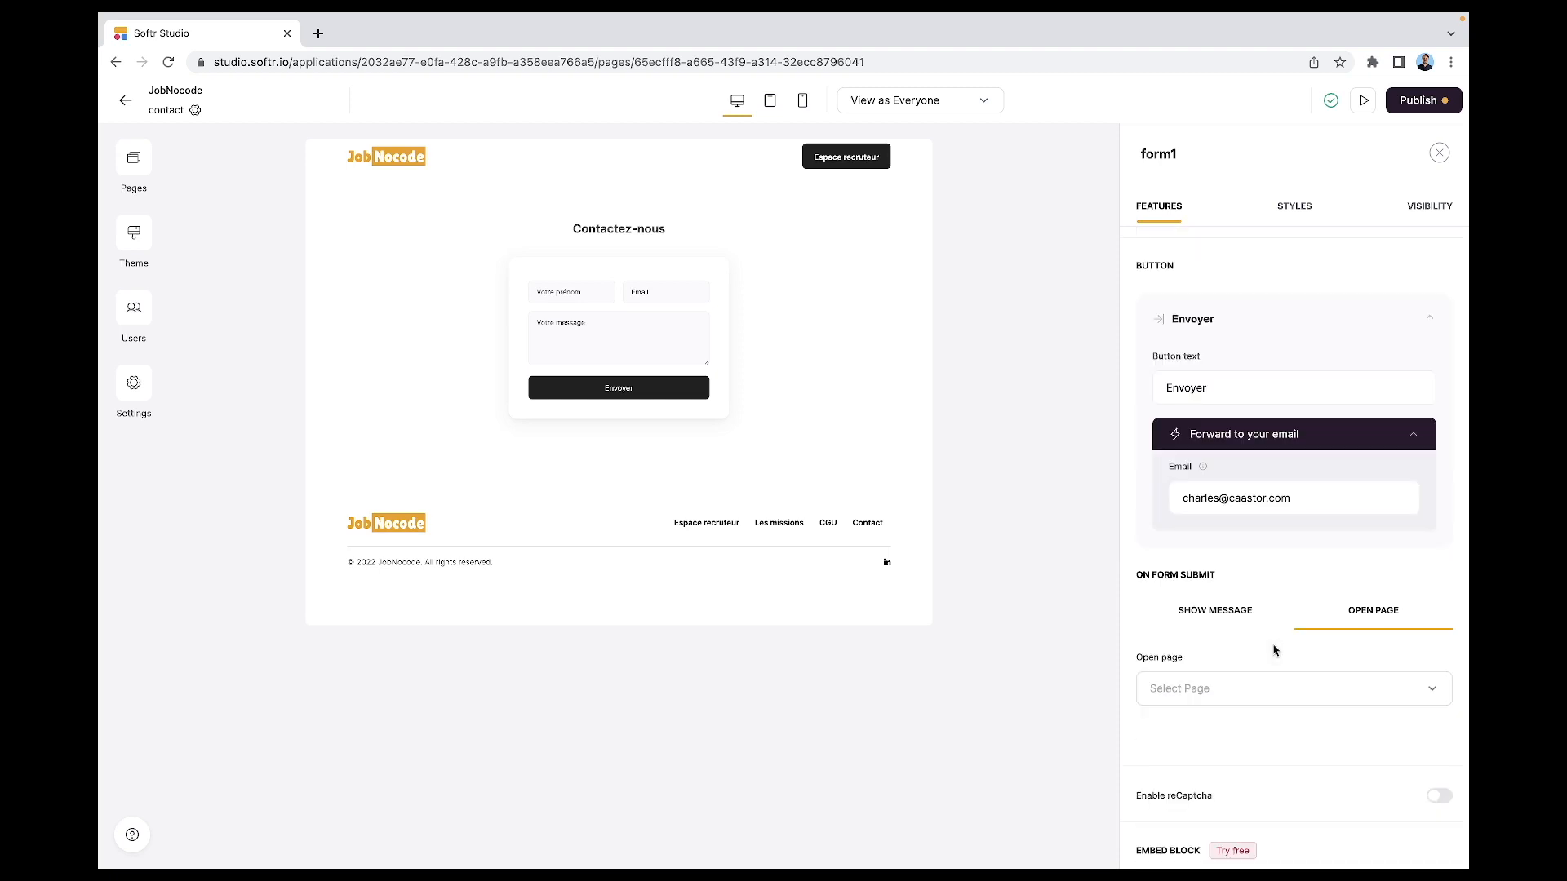
left_click(1230, 620)
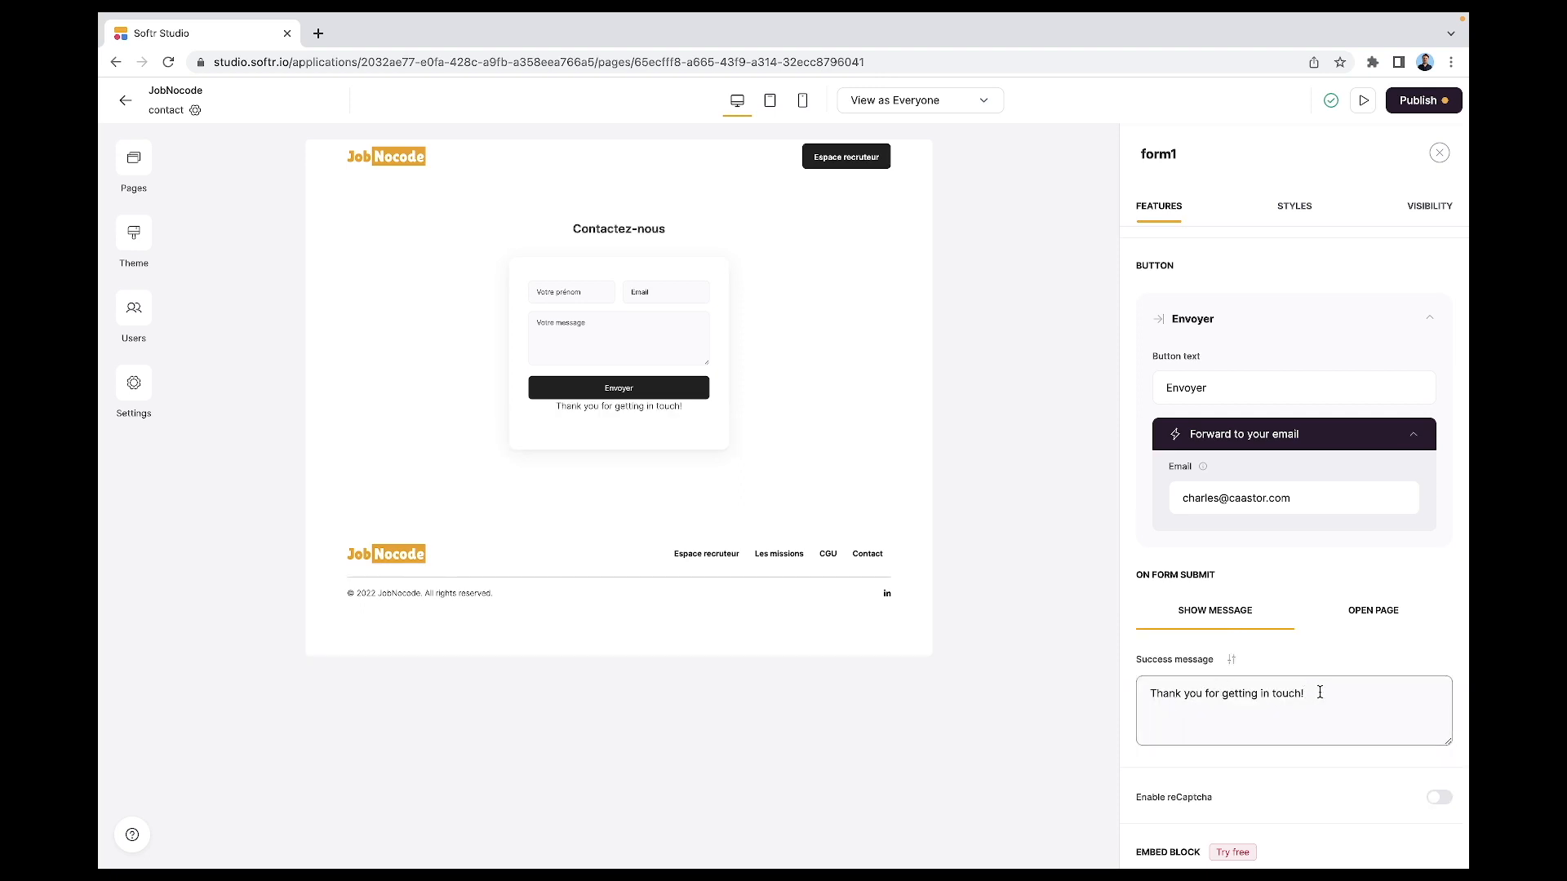
- Raise the success message's top padding to the fifth step and return to the form settings
left_click(1370, 620)
left_click(1261, 698)
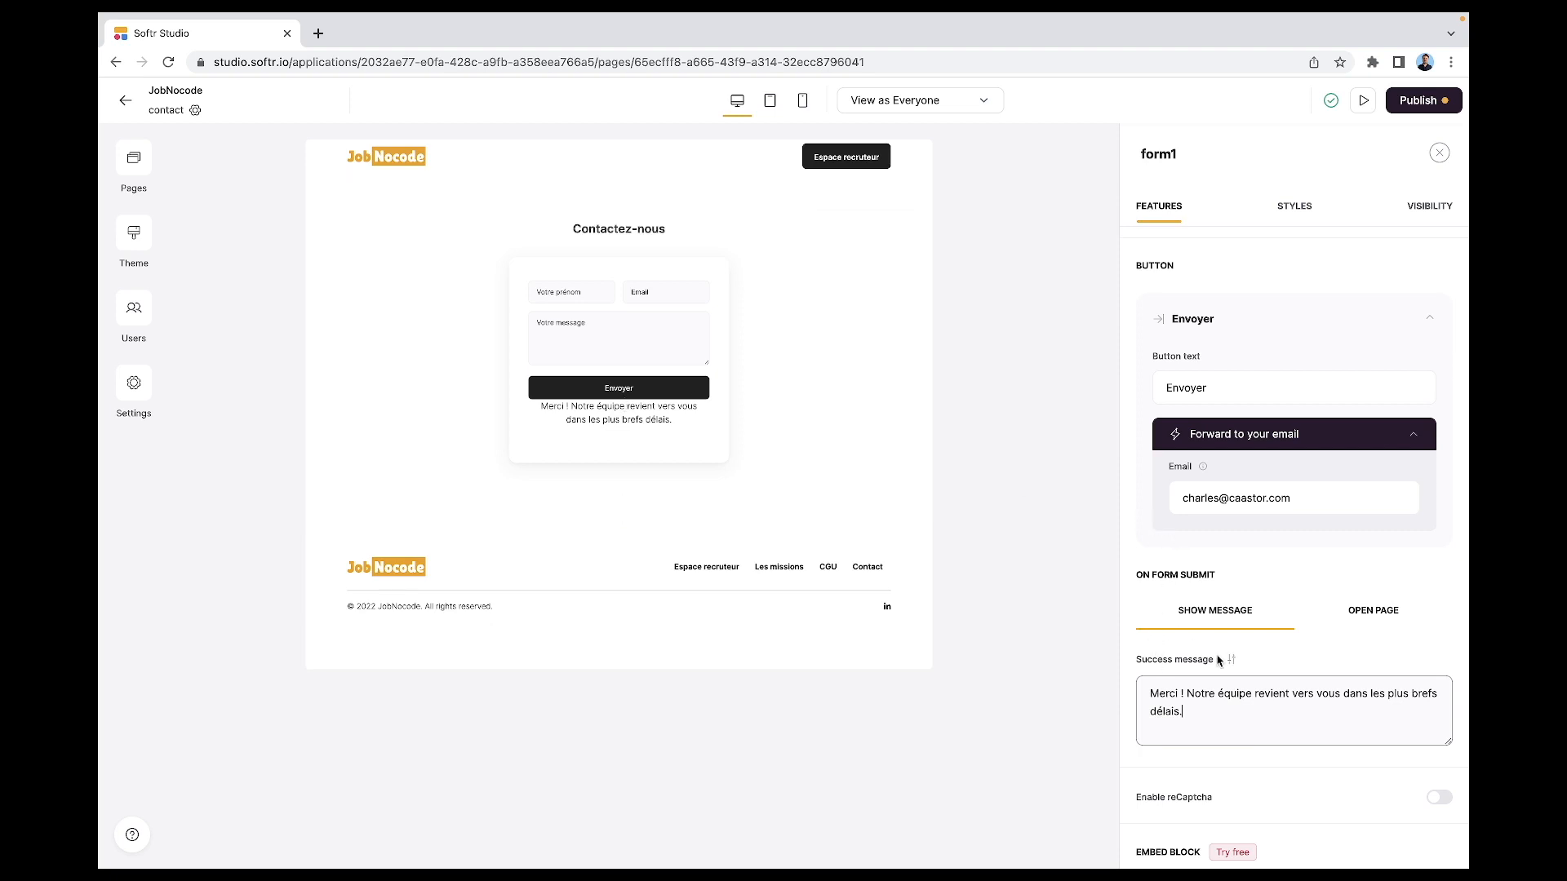
left_click(1233, 663)
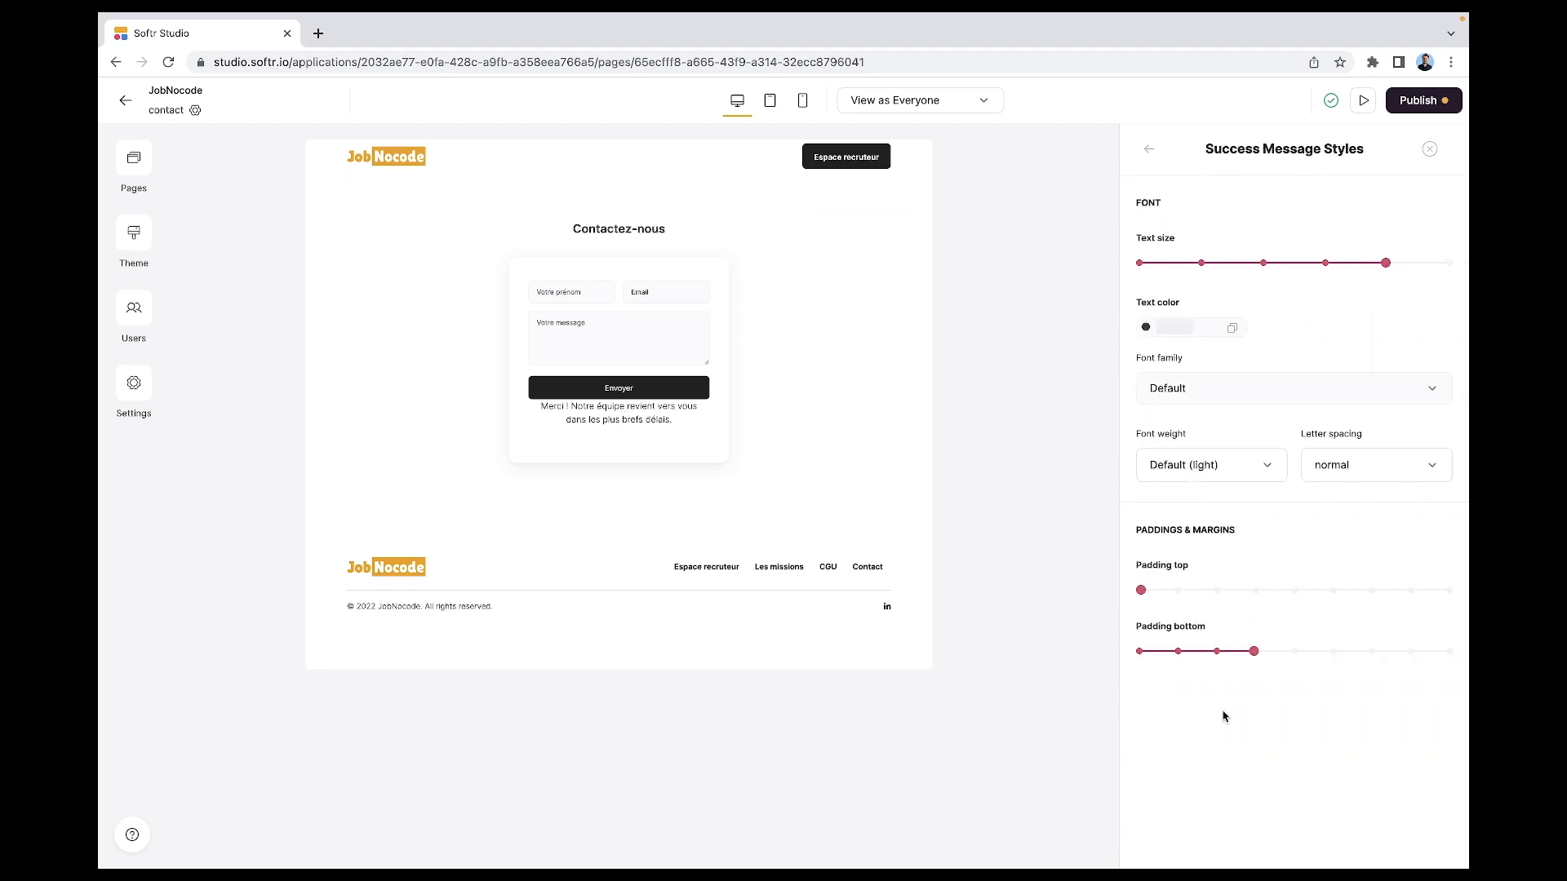
left_click_drag(1176, 589, 1255, 591)
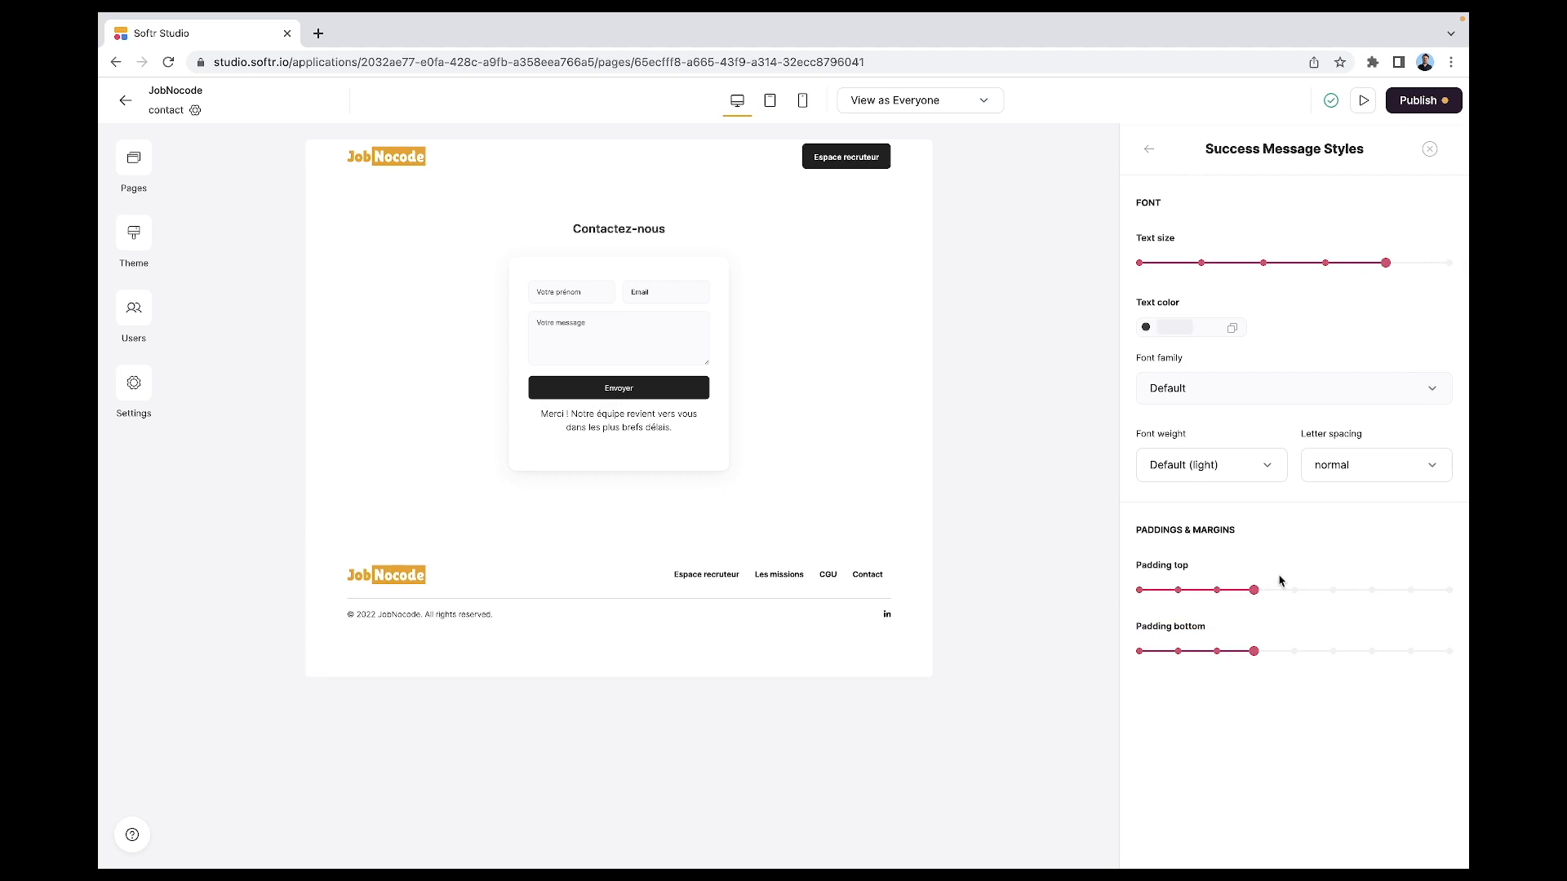
left_click(1288, 593)
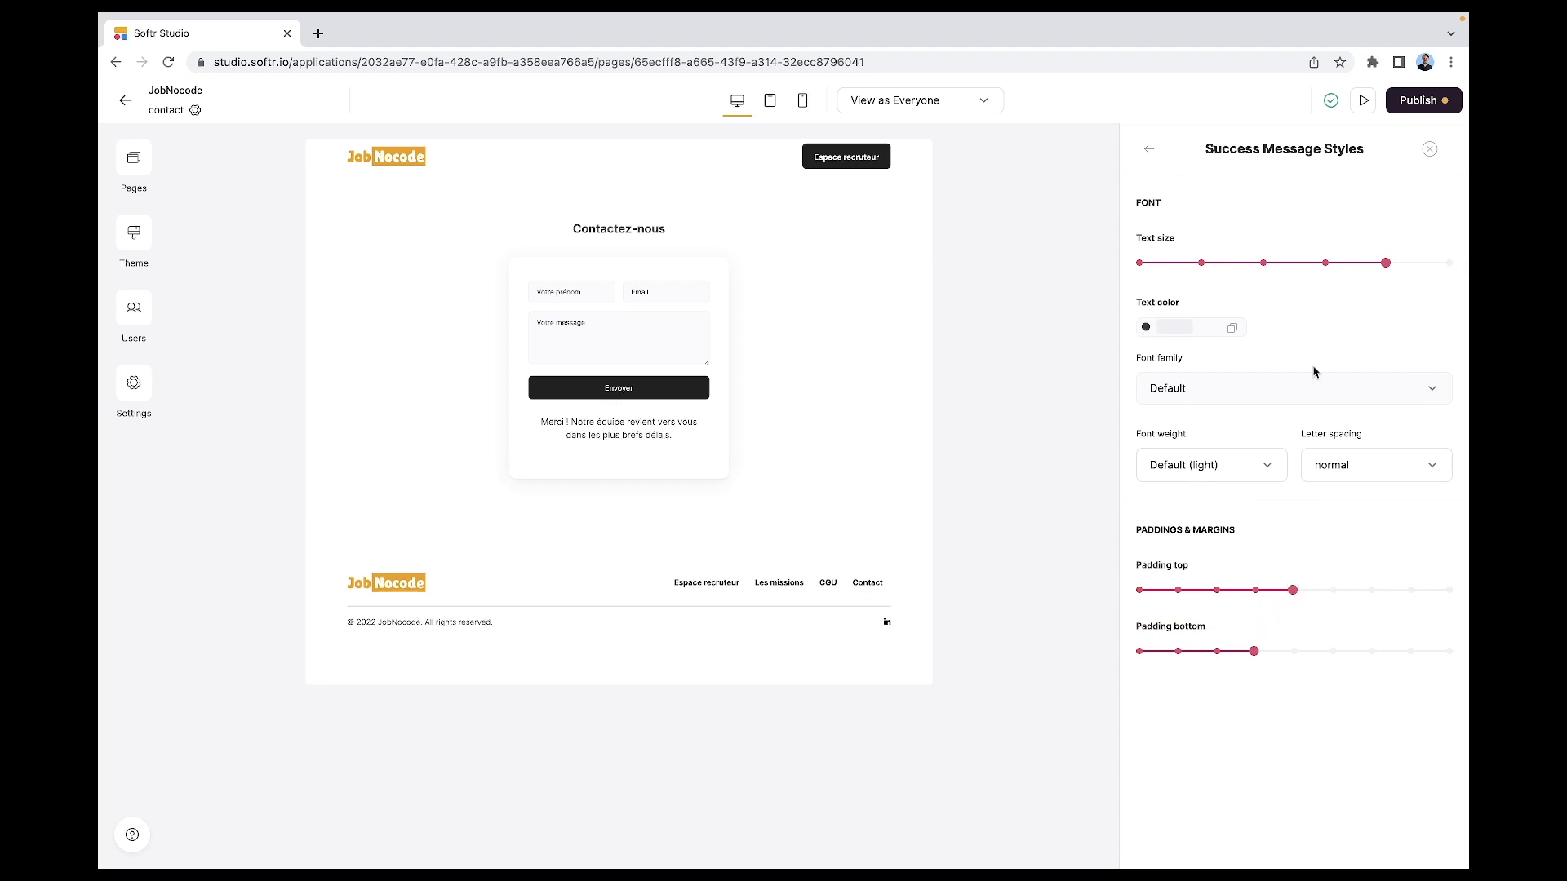
left_click(1150, 151)
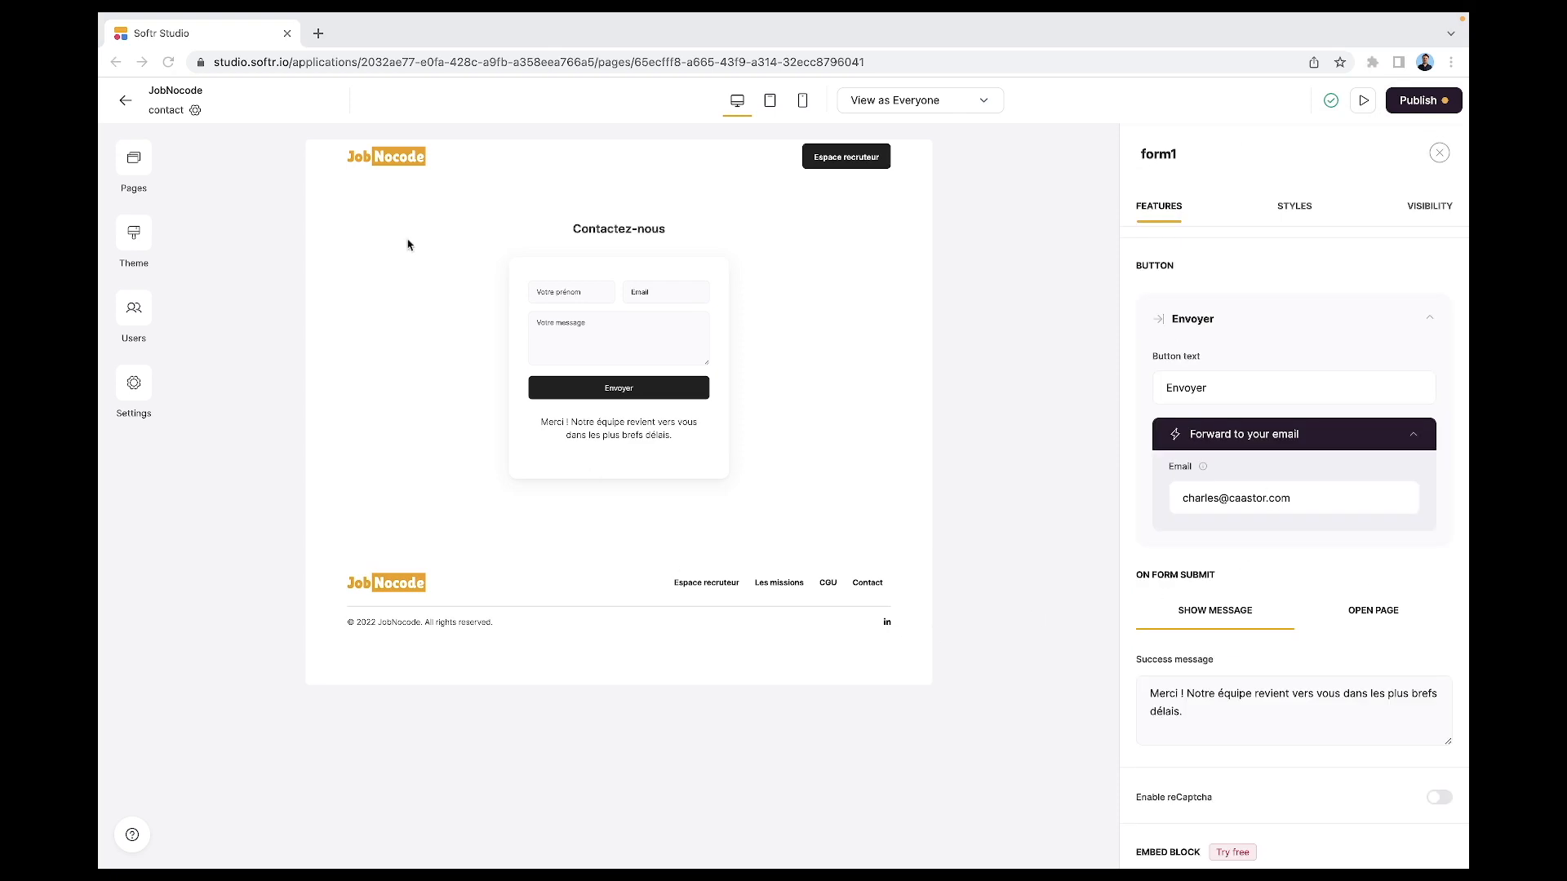
left_click(122, 165)
- Go to the Home page and select its footer block
left_click(122, 163)
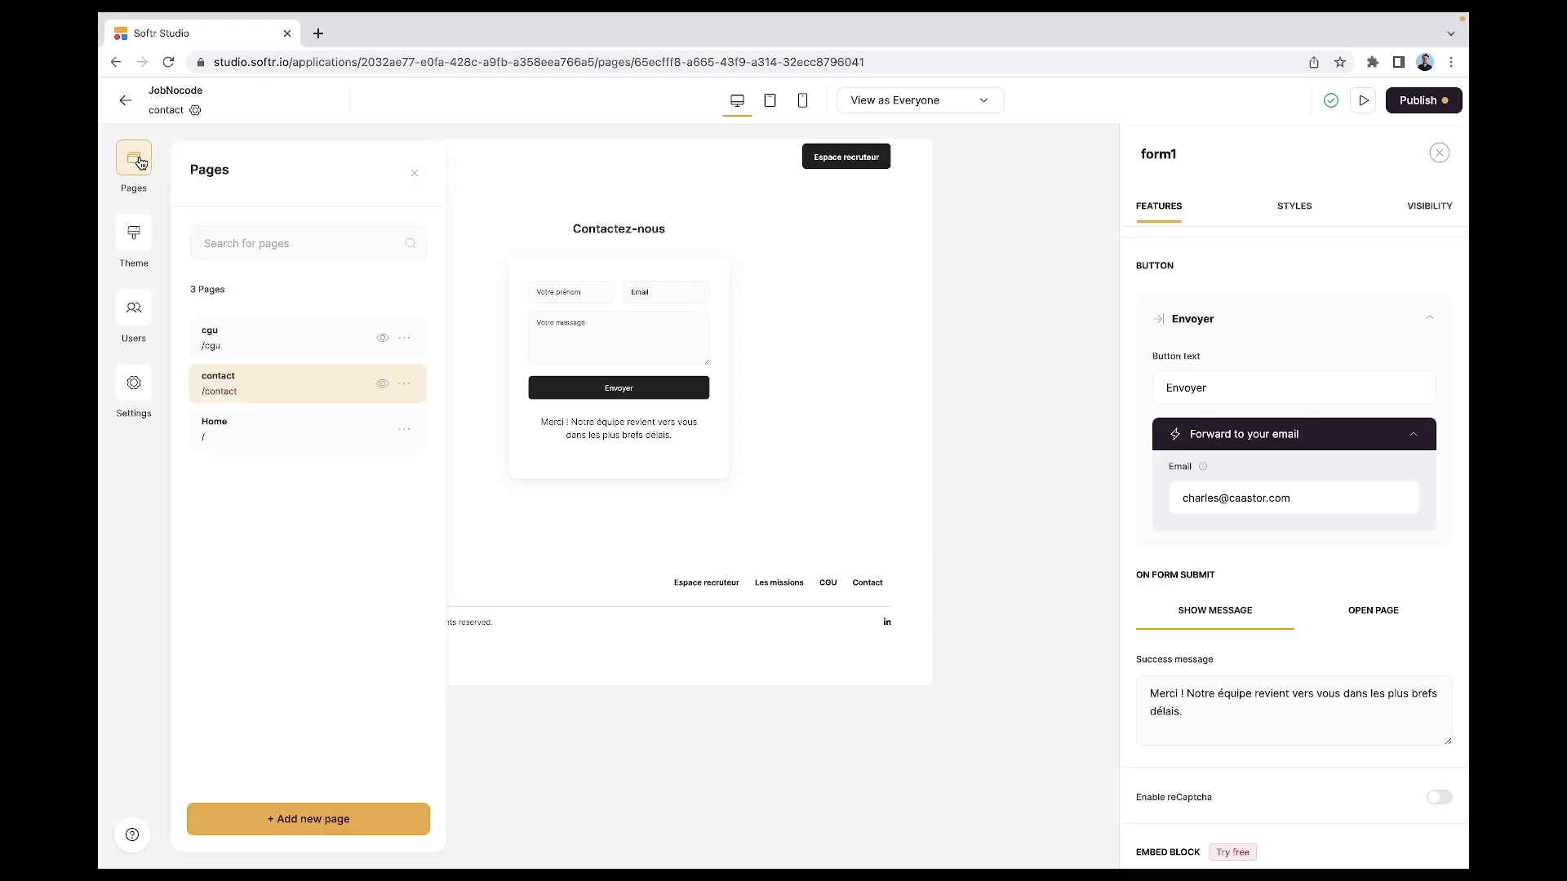
left_click(242, 433)
scroll(1025, 645, "down", 7)
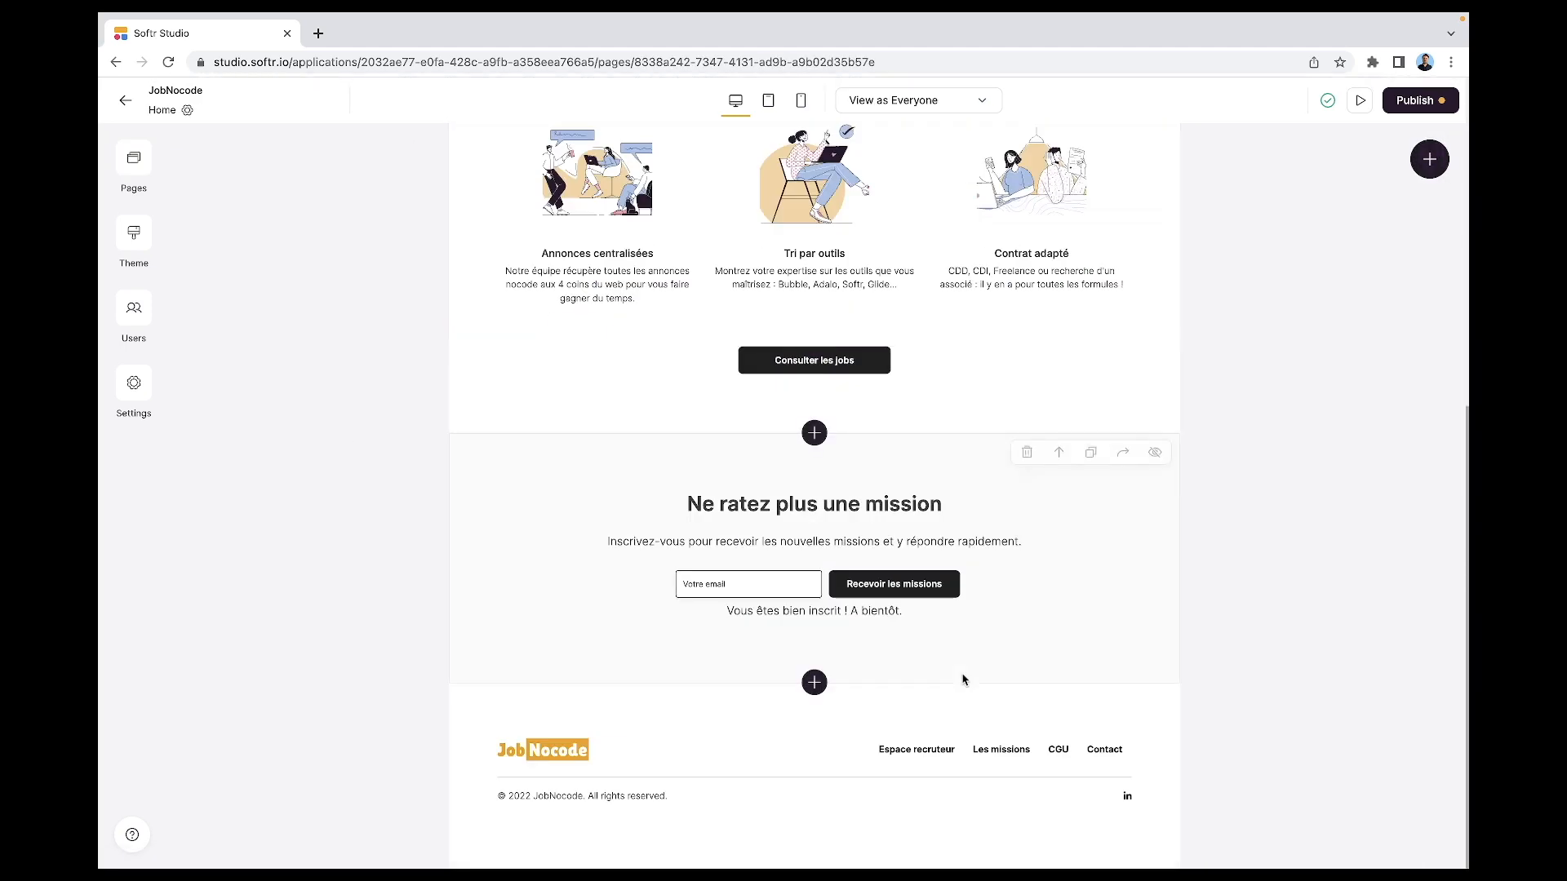
left_click(972, 755)
scroll(1350, 676, "down", 10)
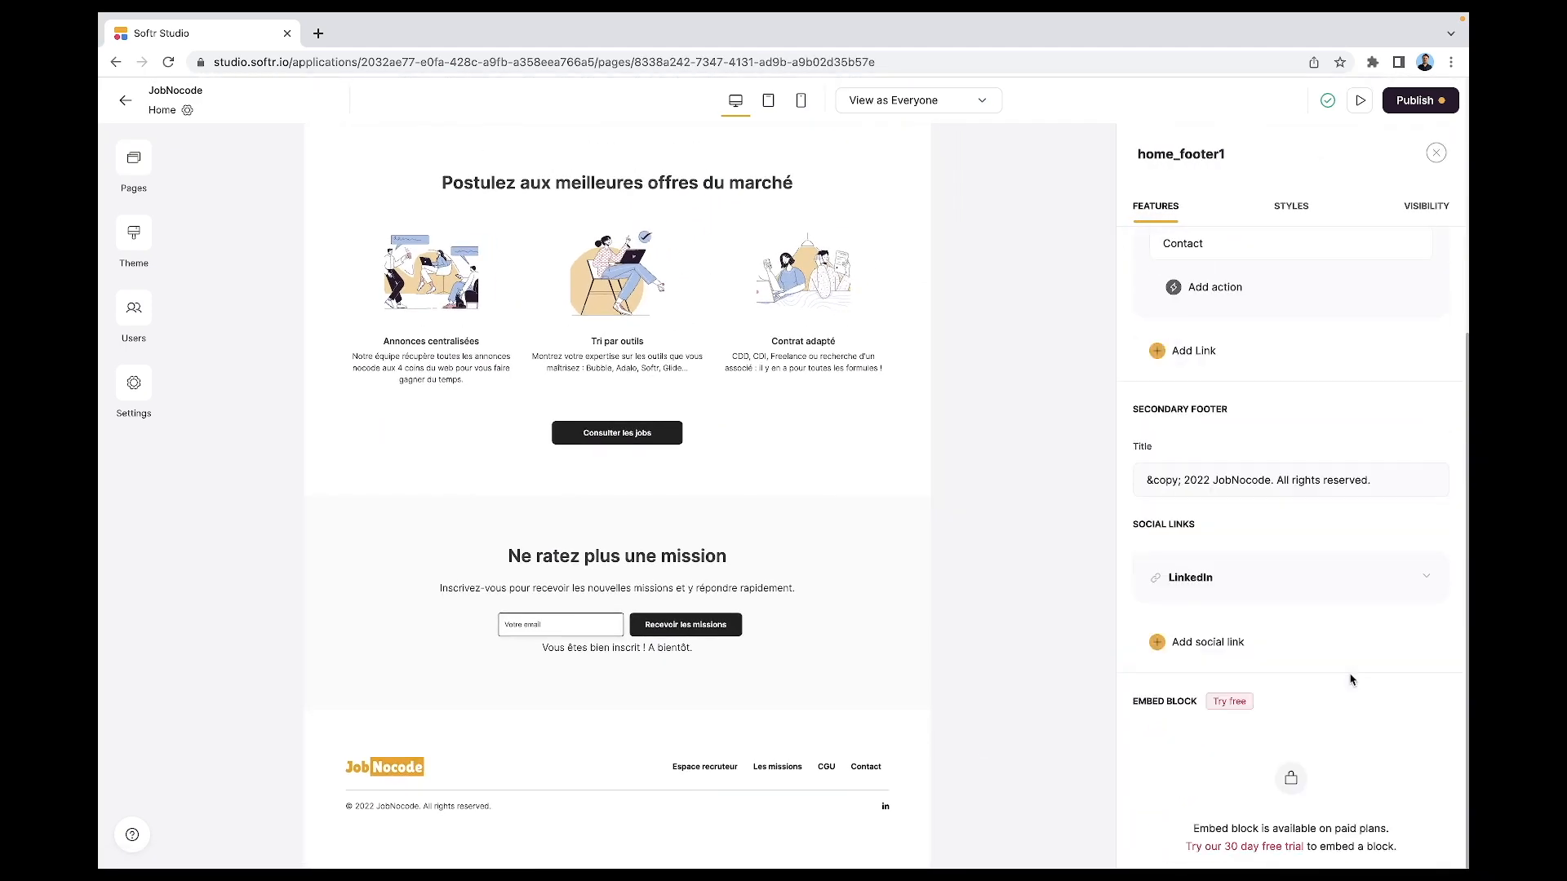
scroll(1350, 677, "up", 5)
- Add an Open page action to the footer's Contact link targeting the contact page
left_click(1208, 676)
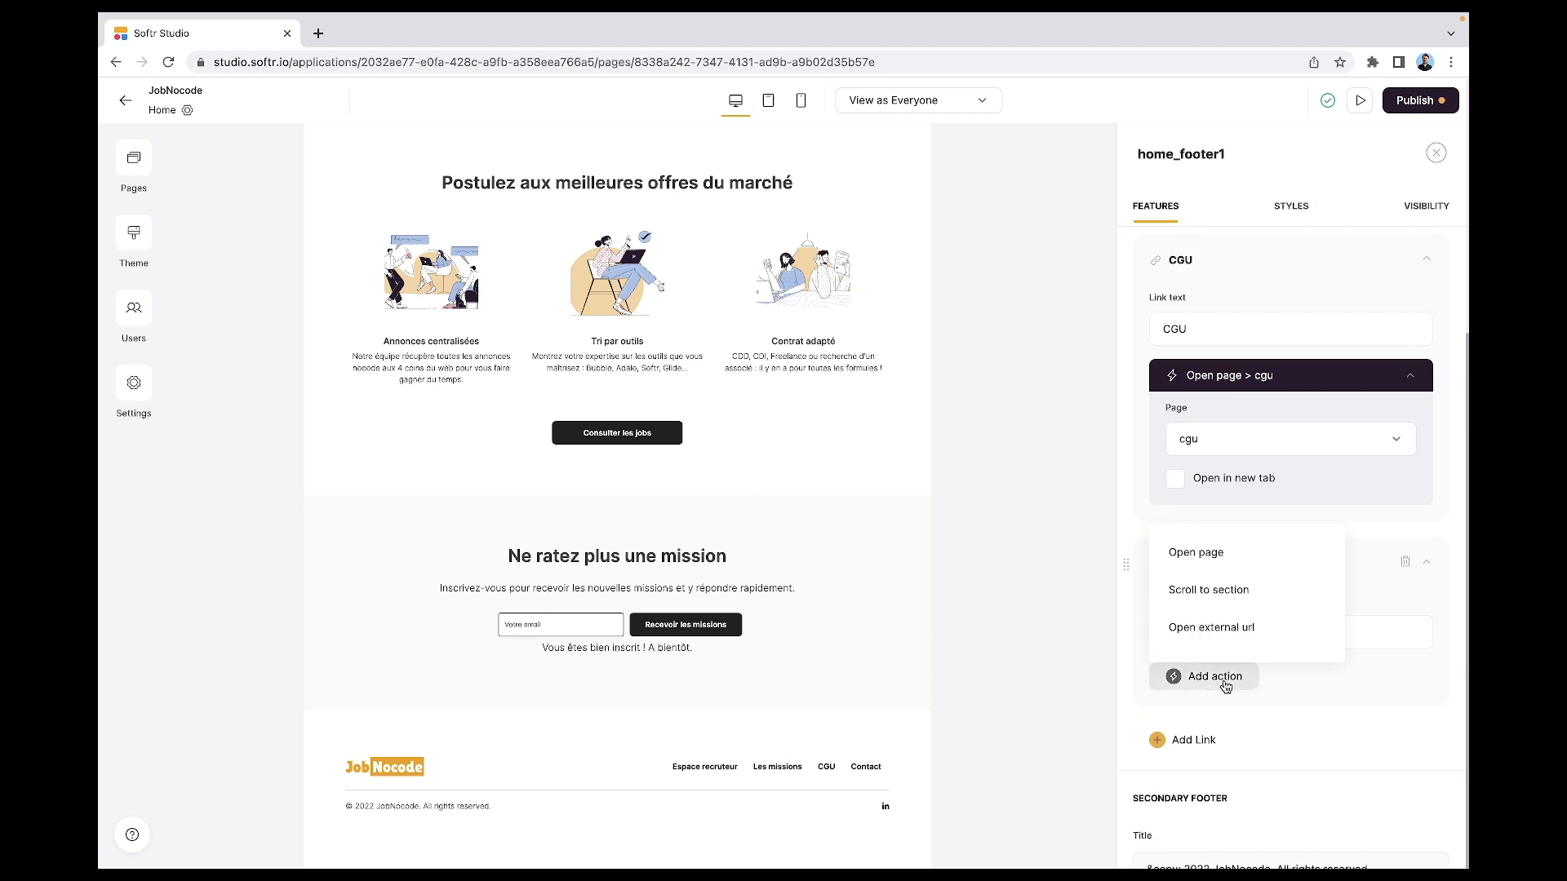
left_click(1229, 569)
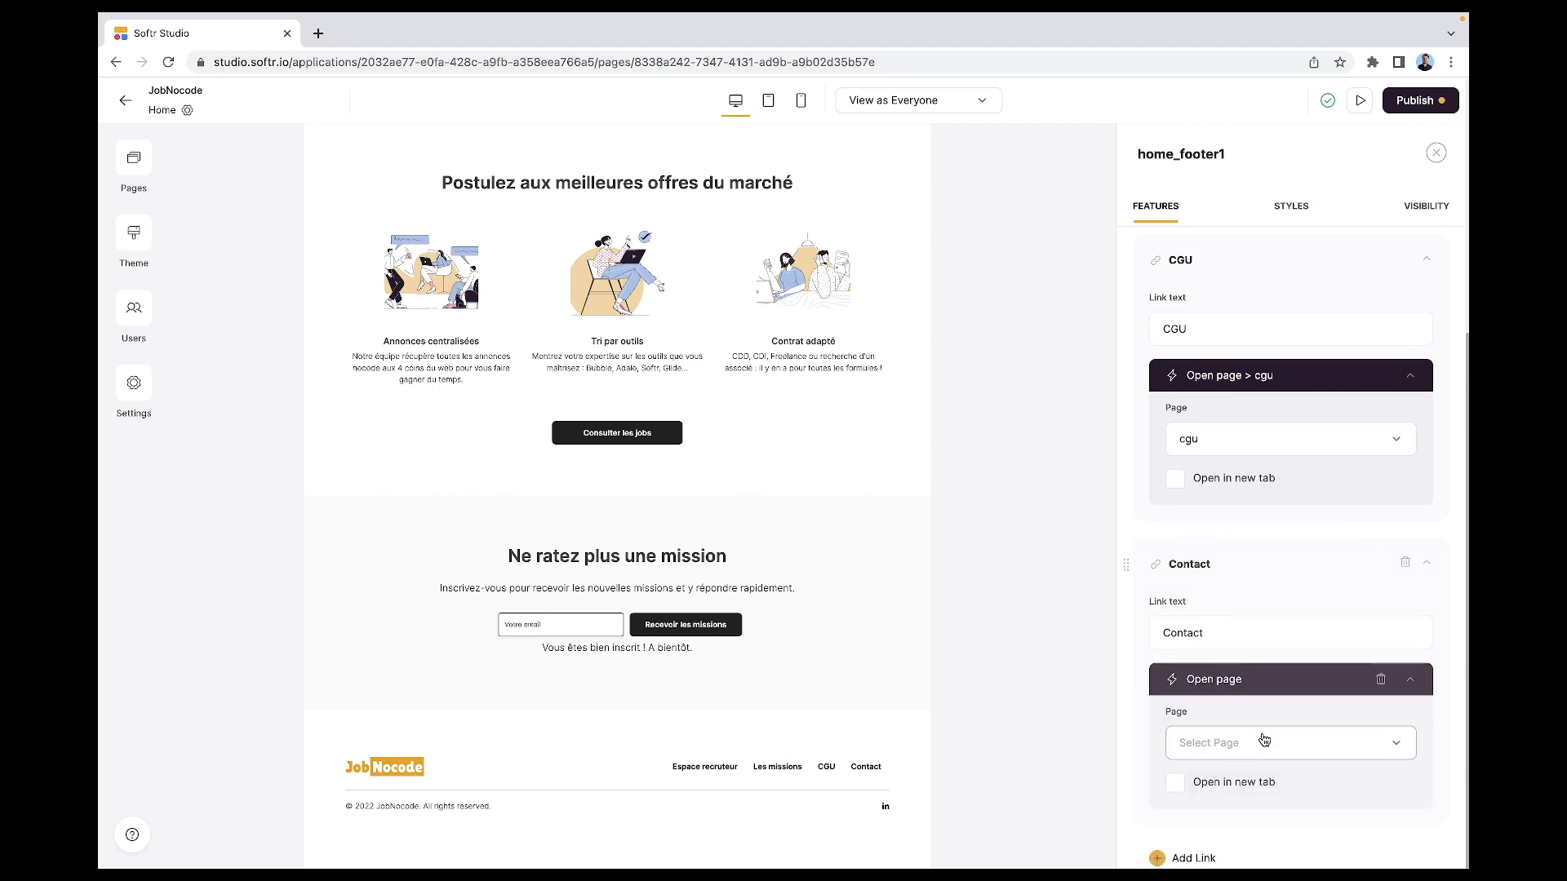
left_click(1272, 746)
left_click(1256, 667)
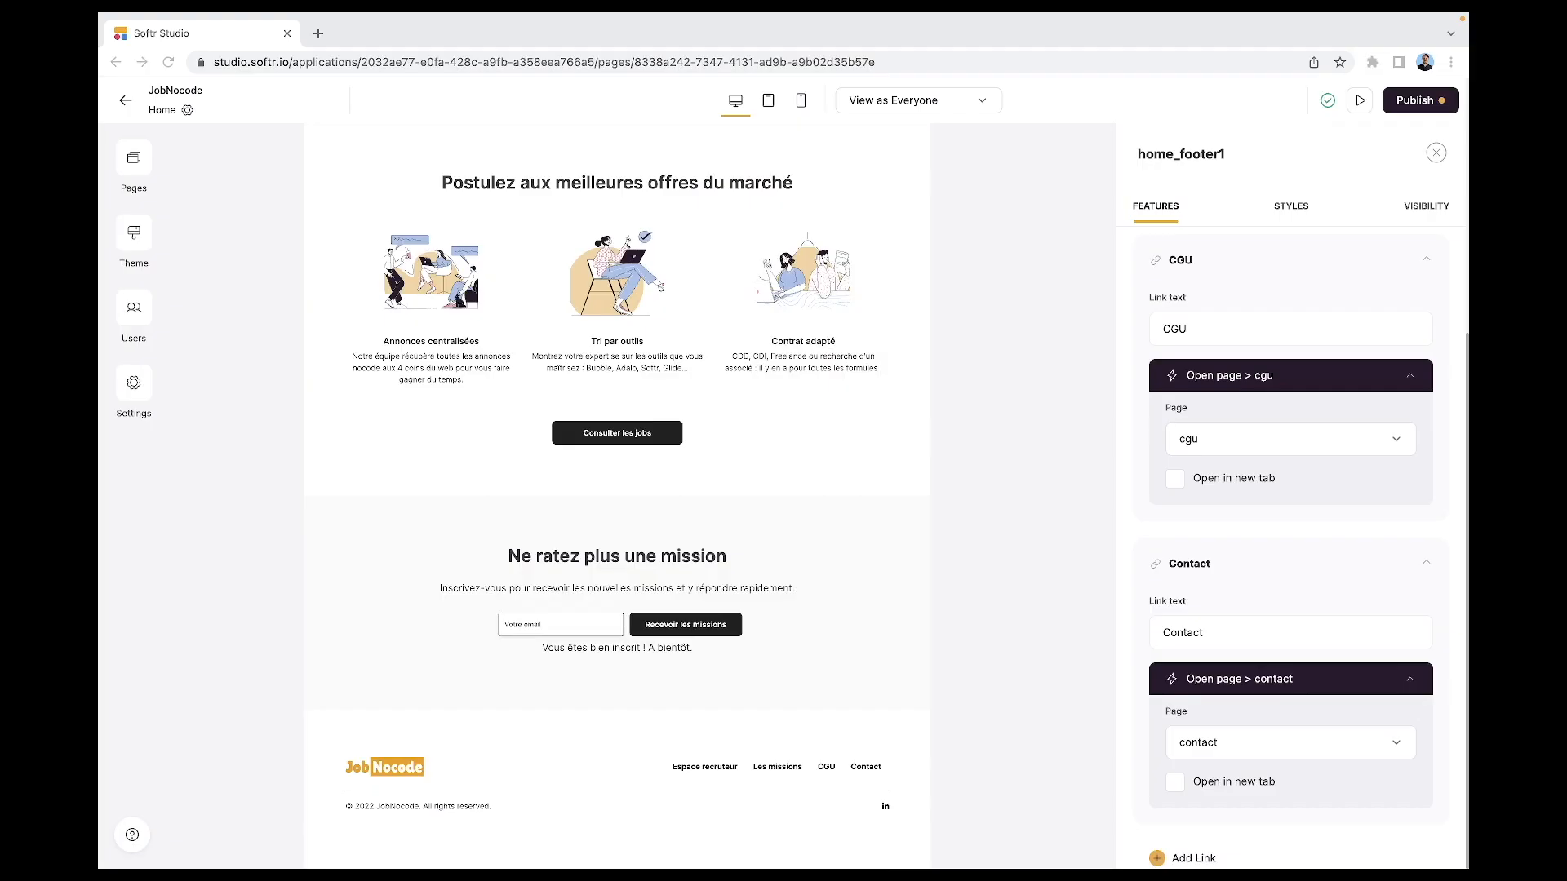
left_click(122, 152)
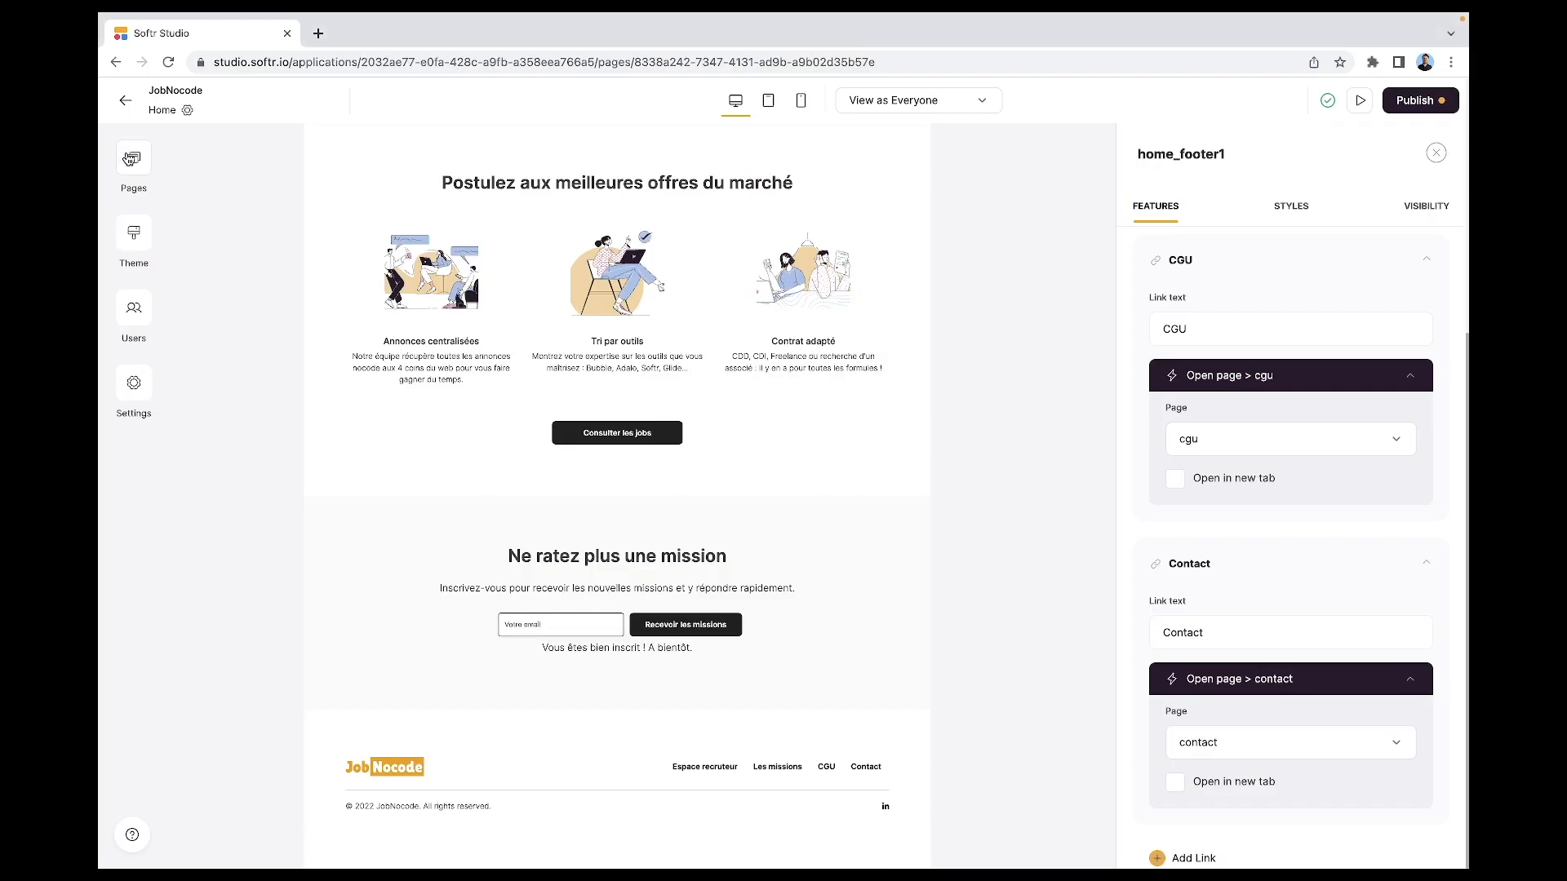
- Add a new page named 'poster-mission' and open it for editing
left_click(325, 826)
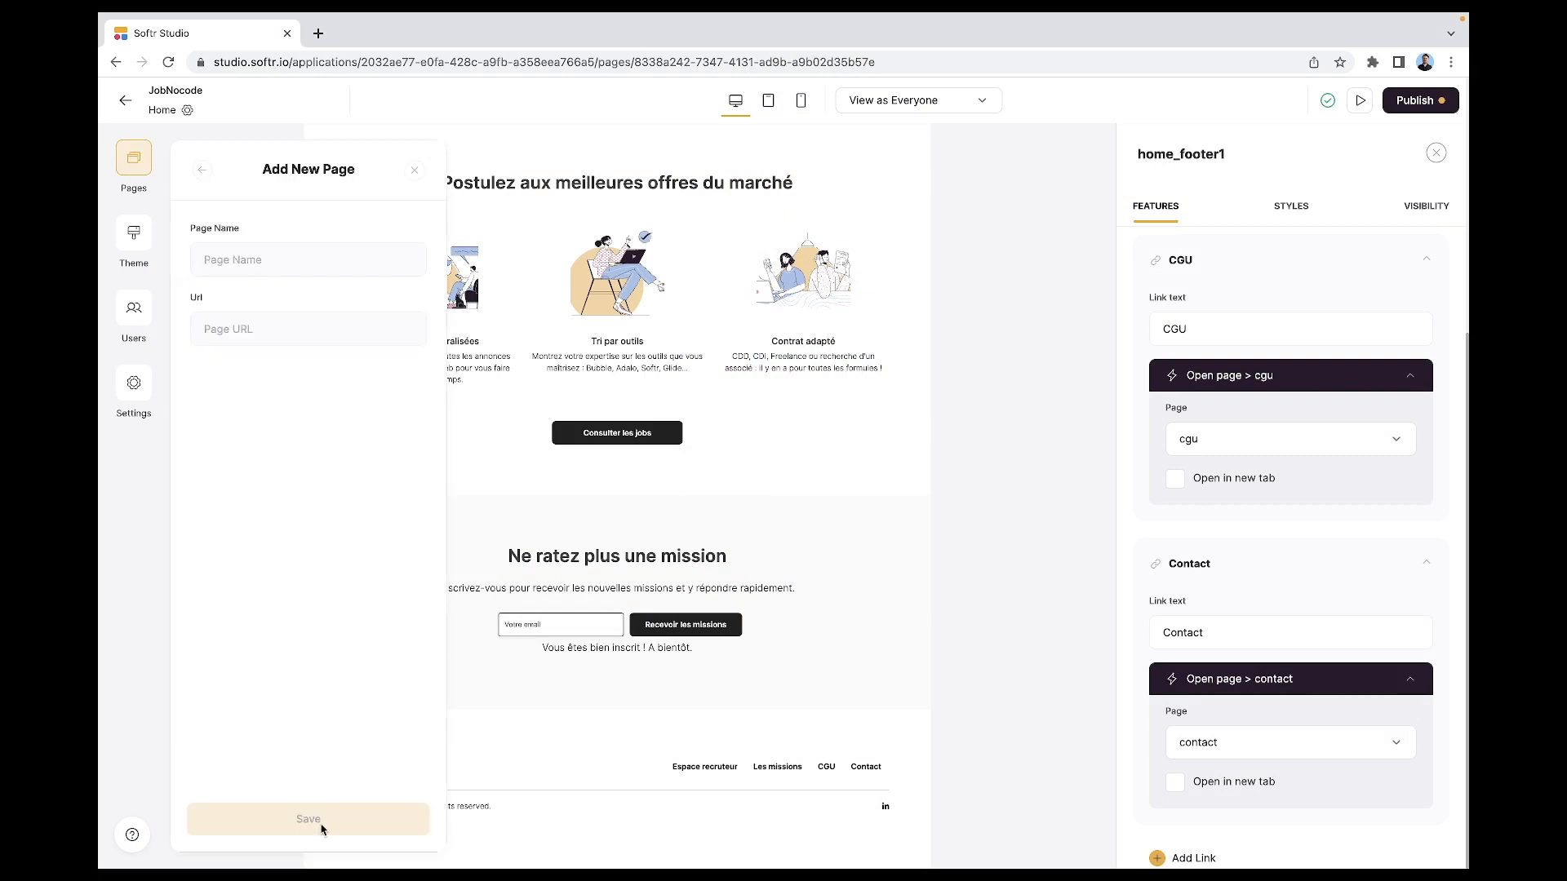
left_click(232, 263)
type("poste")
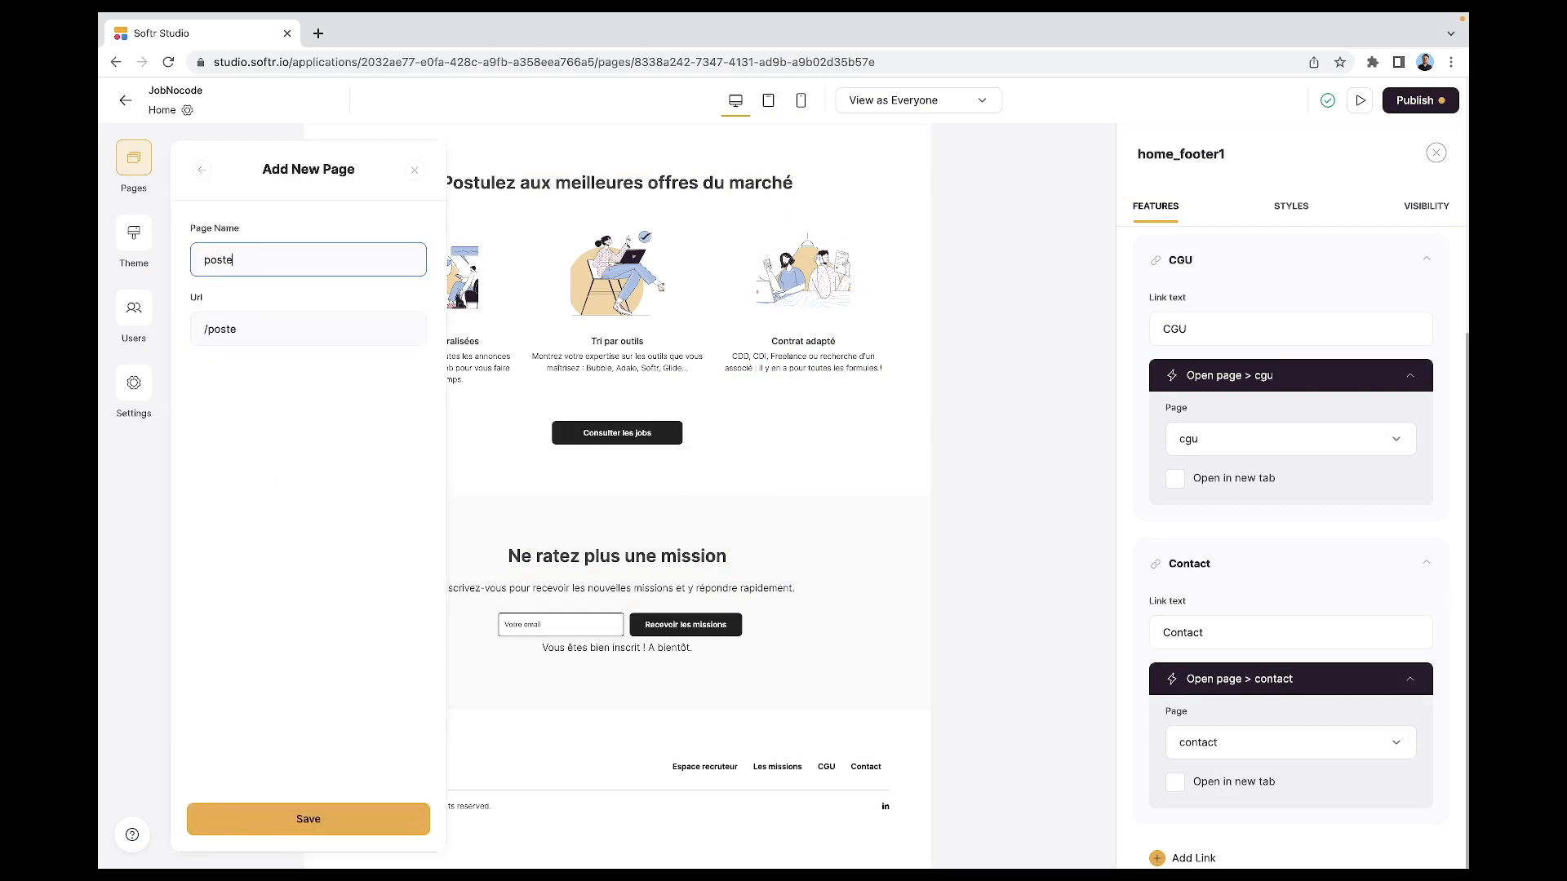
type("r-mission")
left_click(294, 818)
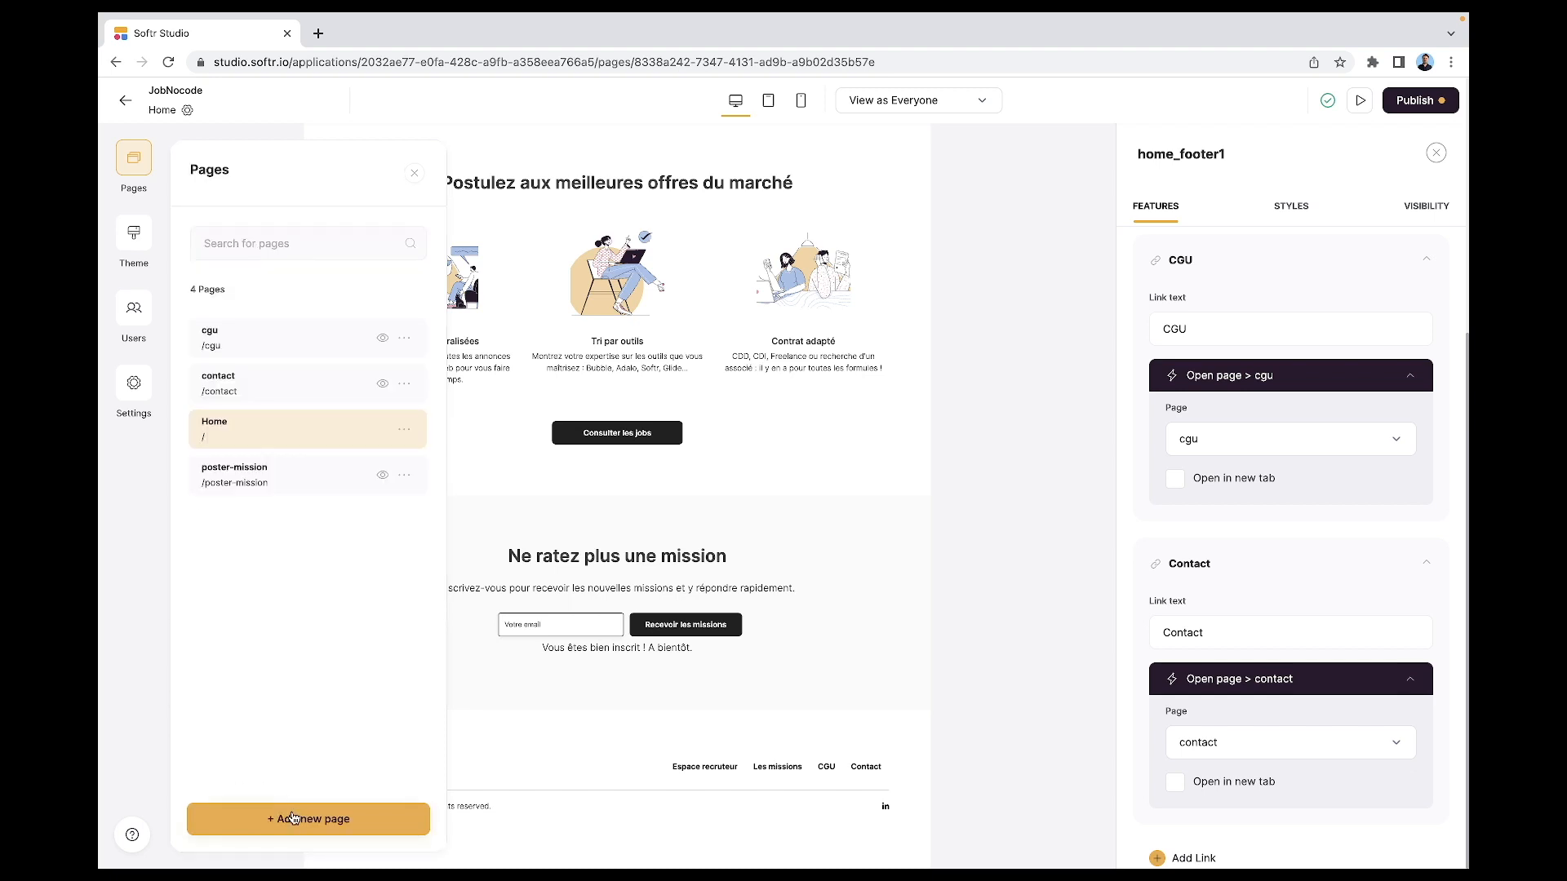
left_click(232, 476)
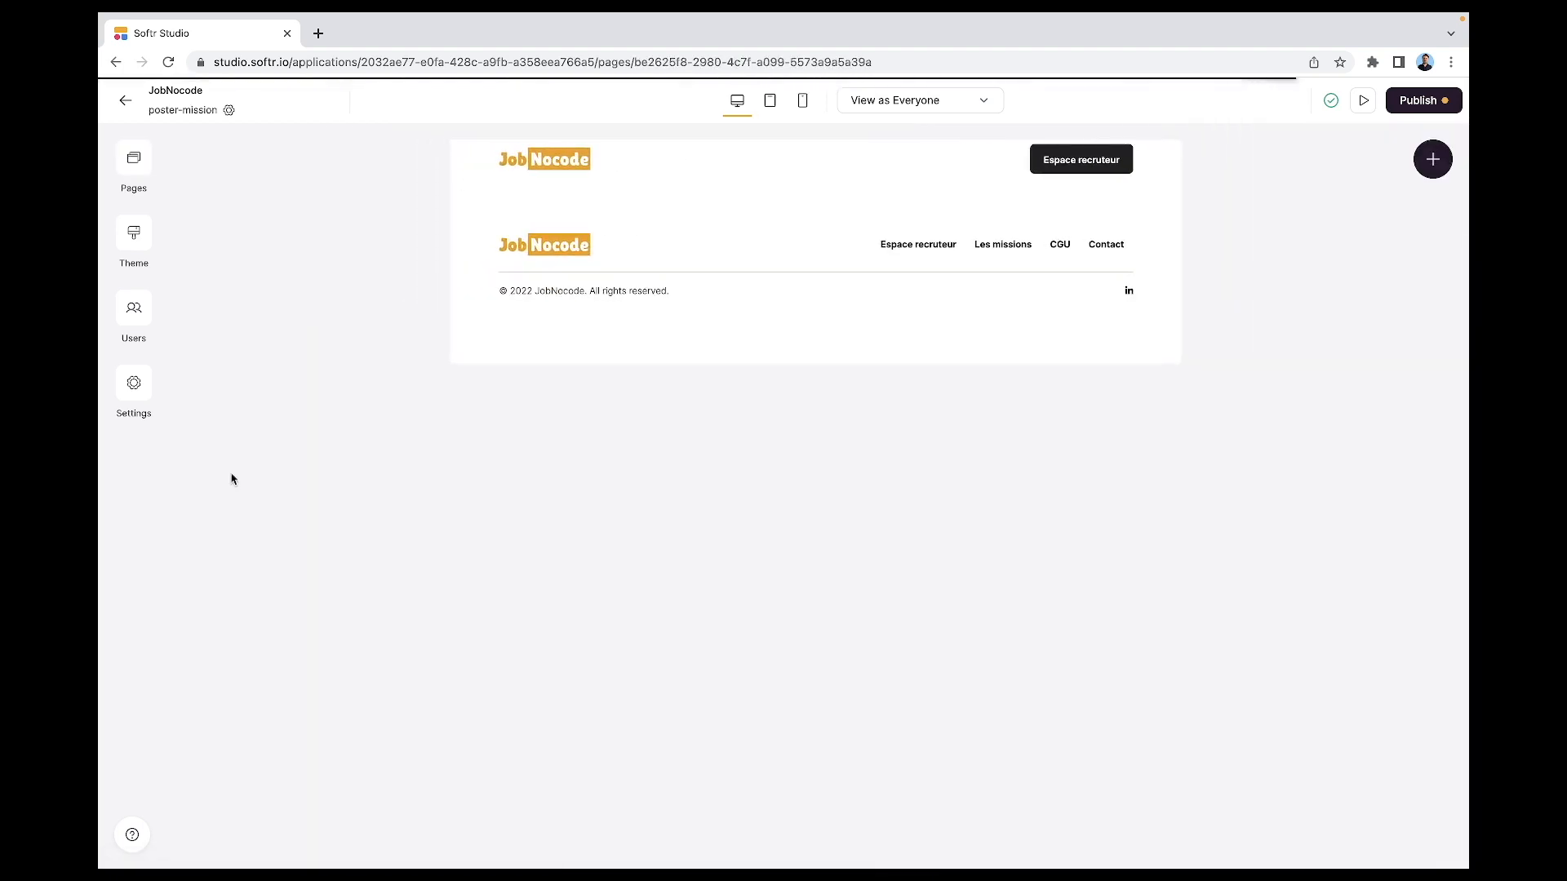
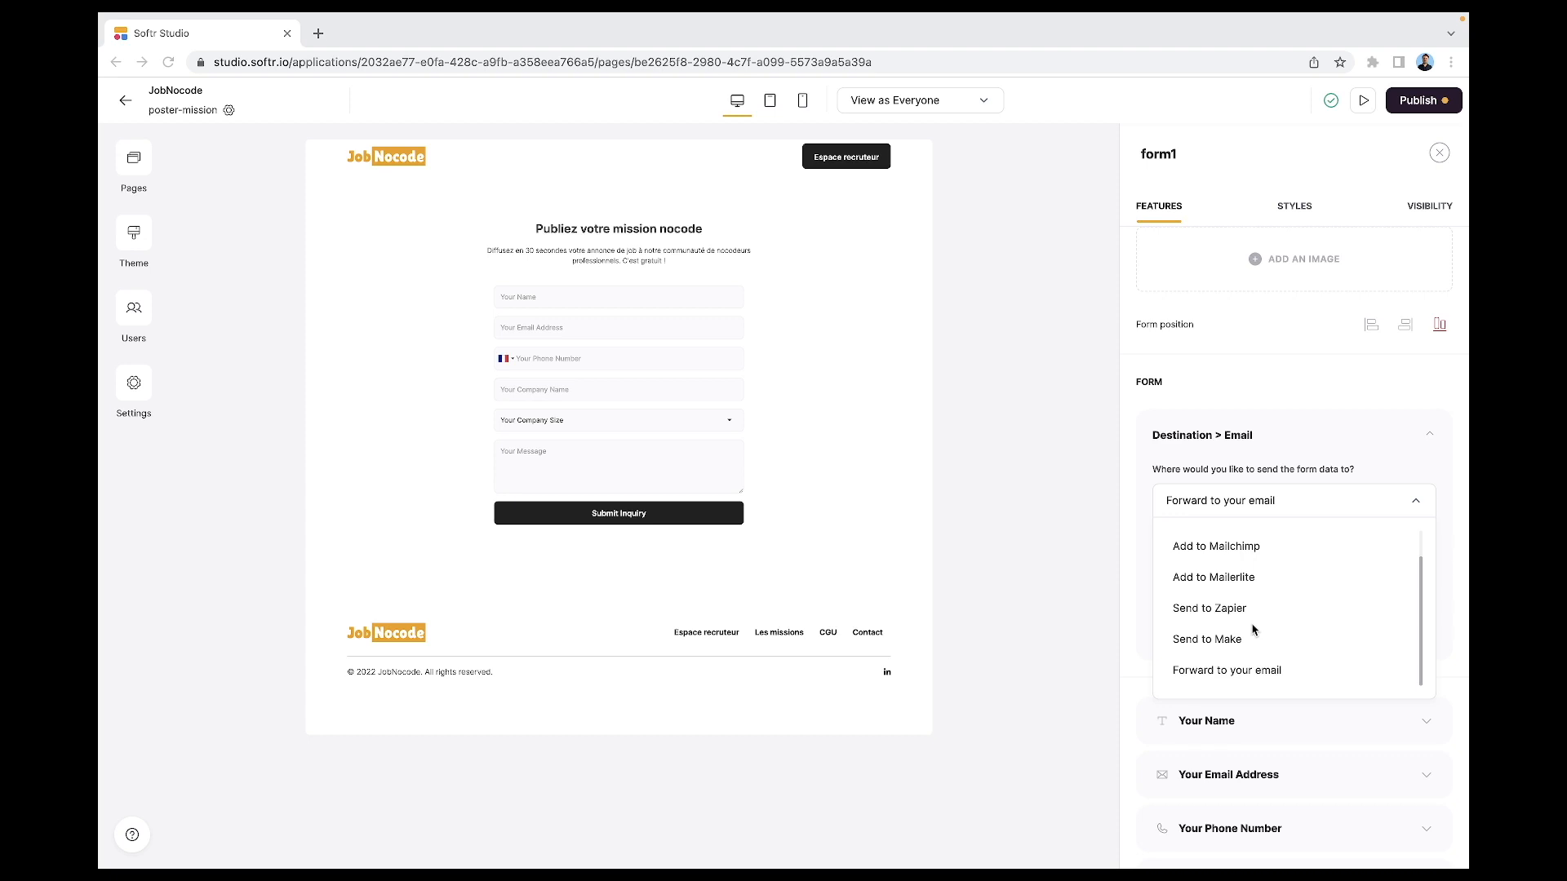
- Set form1's Destination to Send to Airtable instead of email forwarding
scroll(1253, 630, "up", 1)
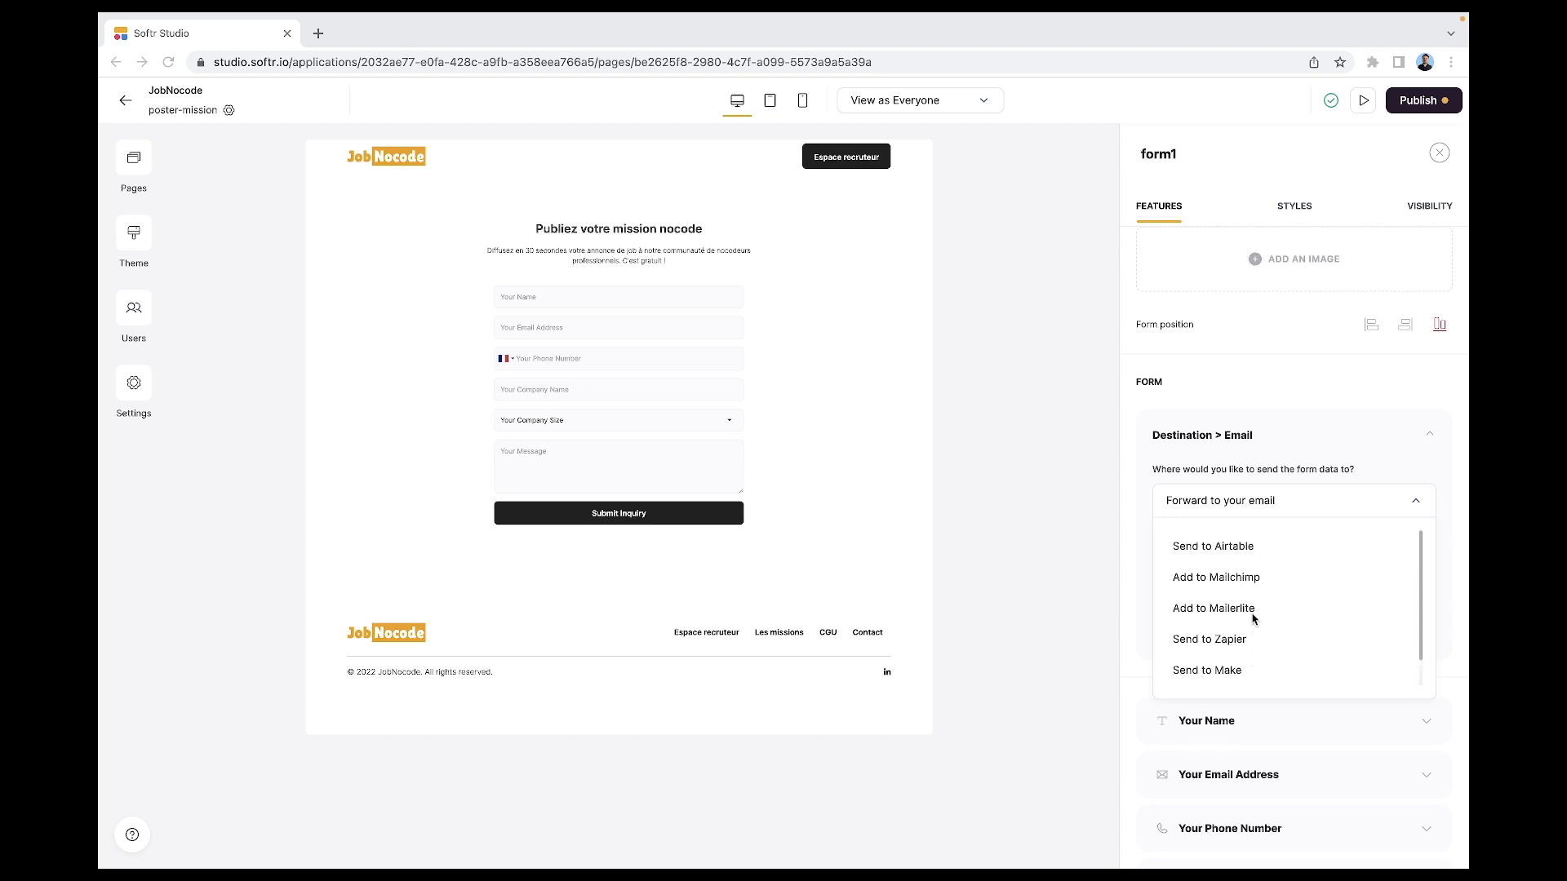
left_click(1246, 554)
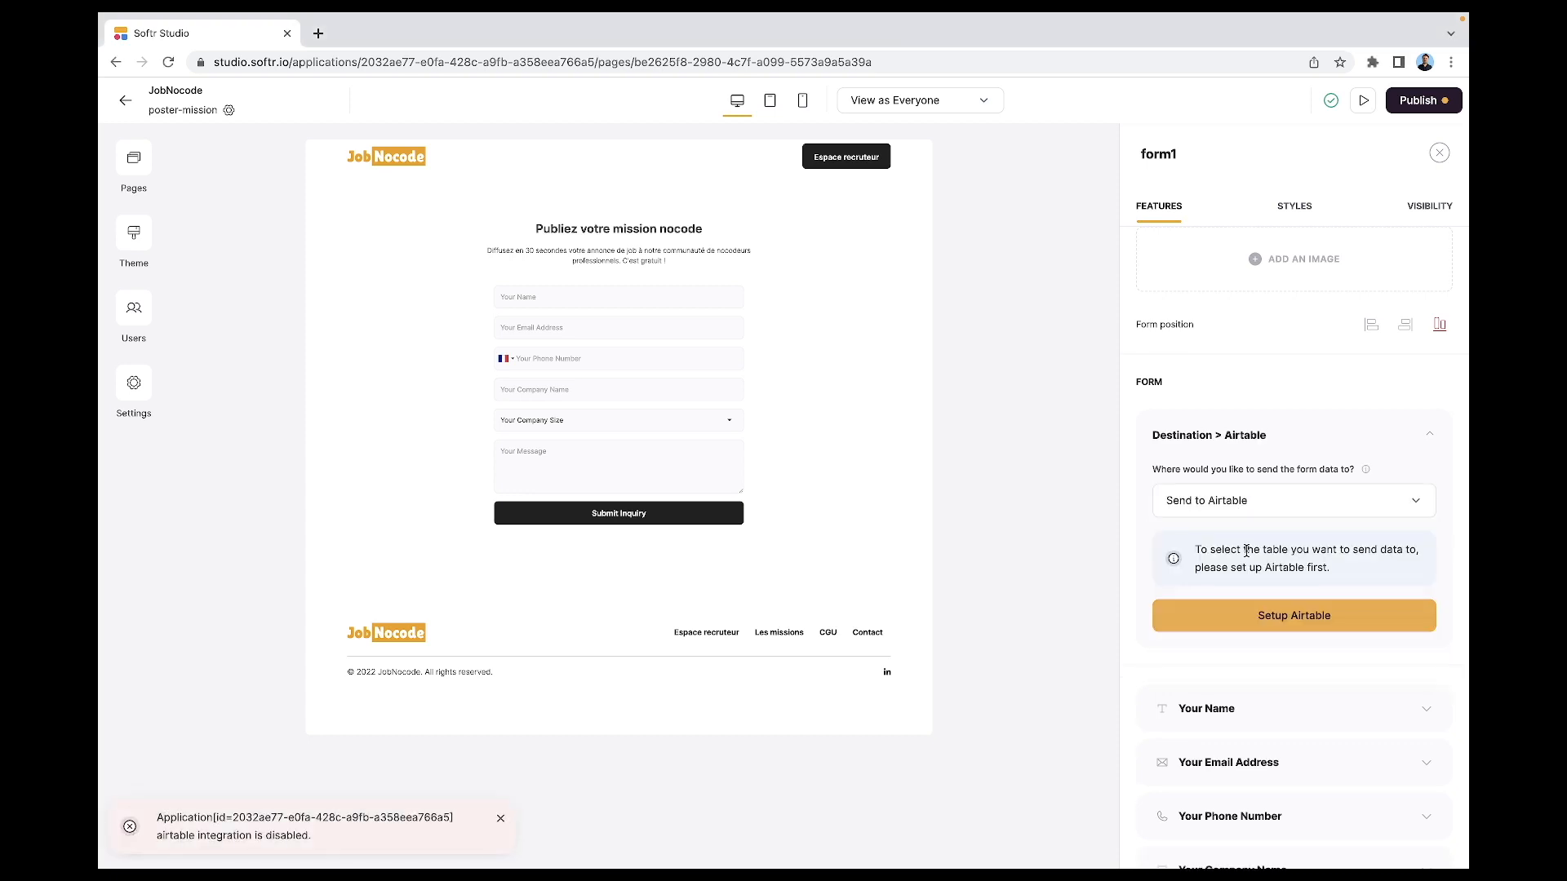
scroll(1246, 551, "down", 2)
scroll(1246, 551, "down", 3)
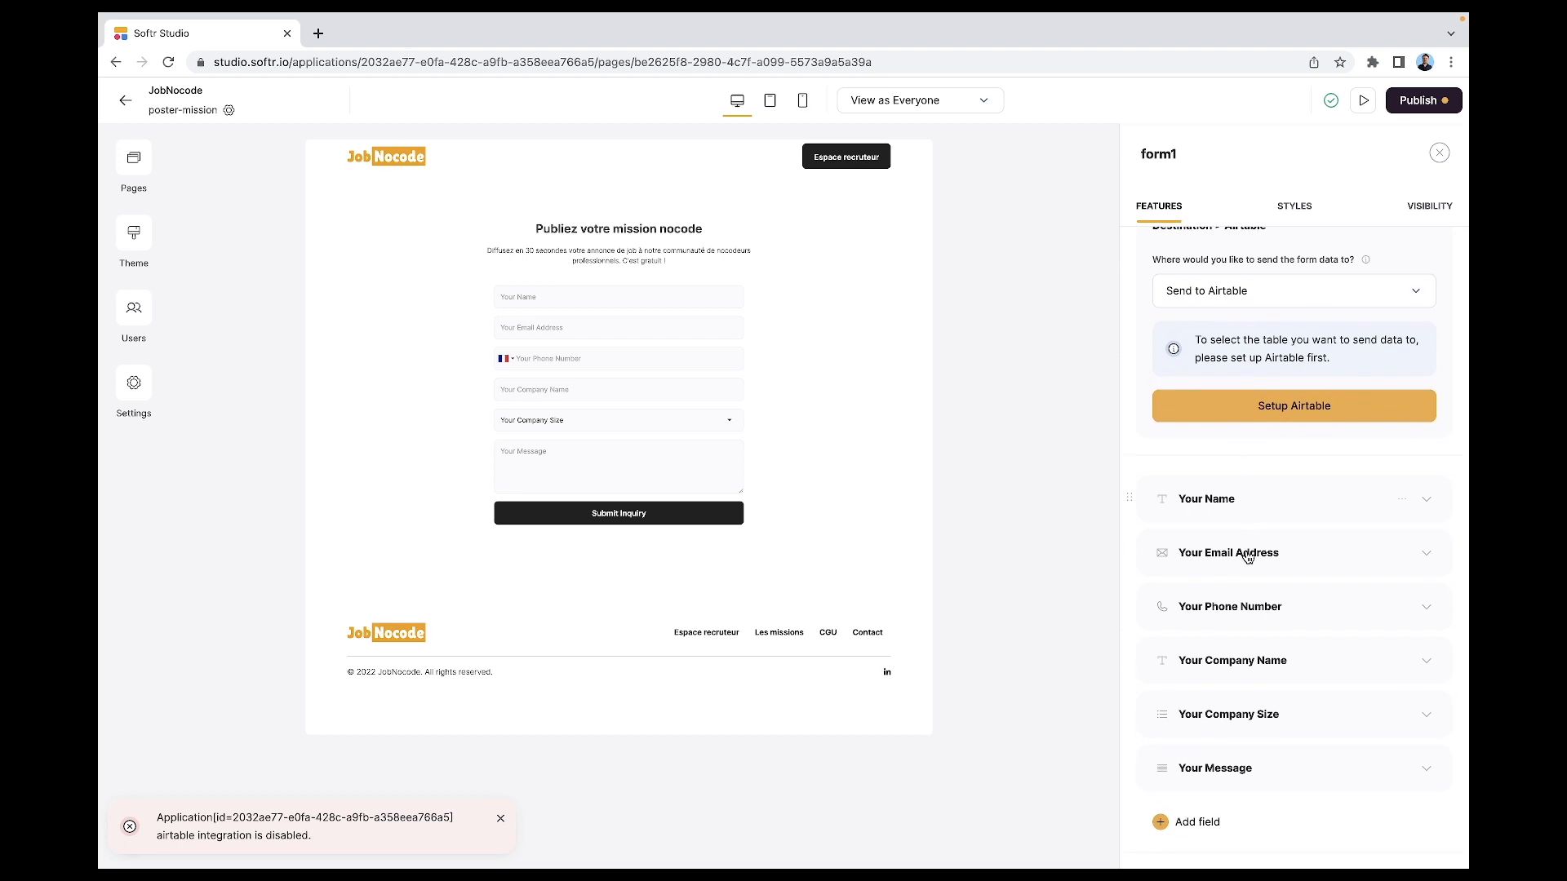
scroll(1246, 556, "down", 1)
- Expand the Your Name field and review its Type options
left_click(1402, 473)
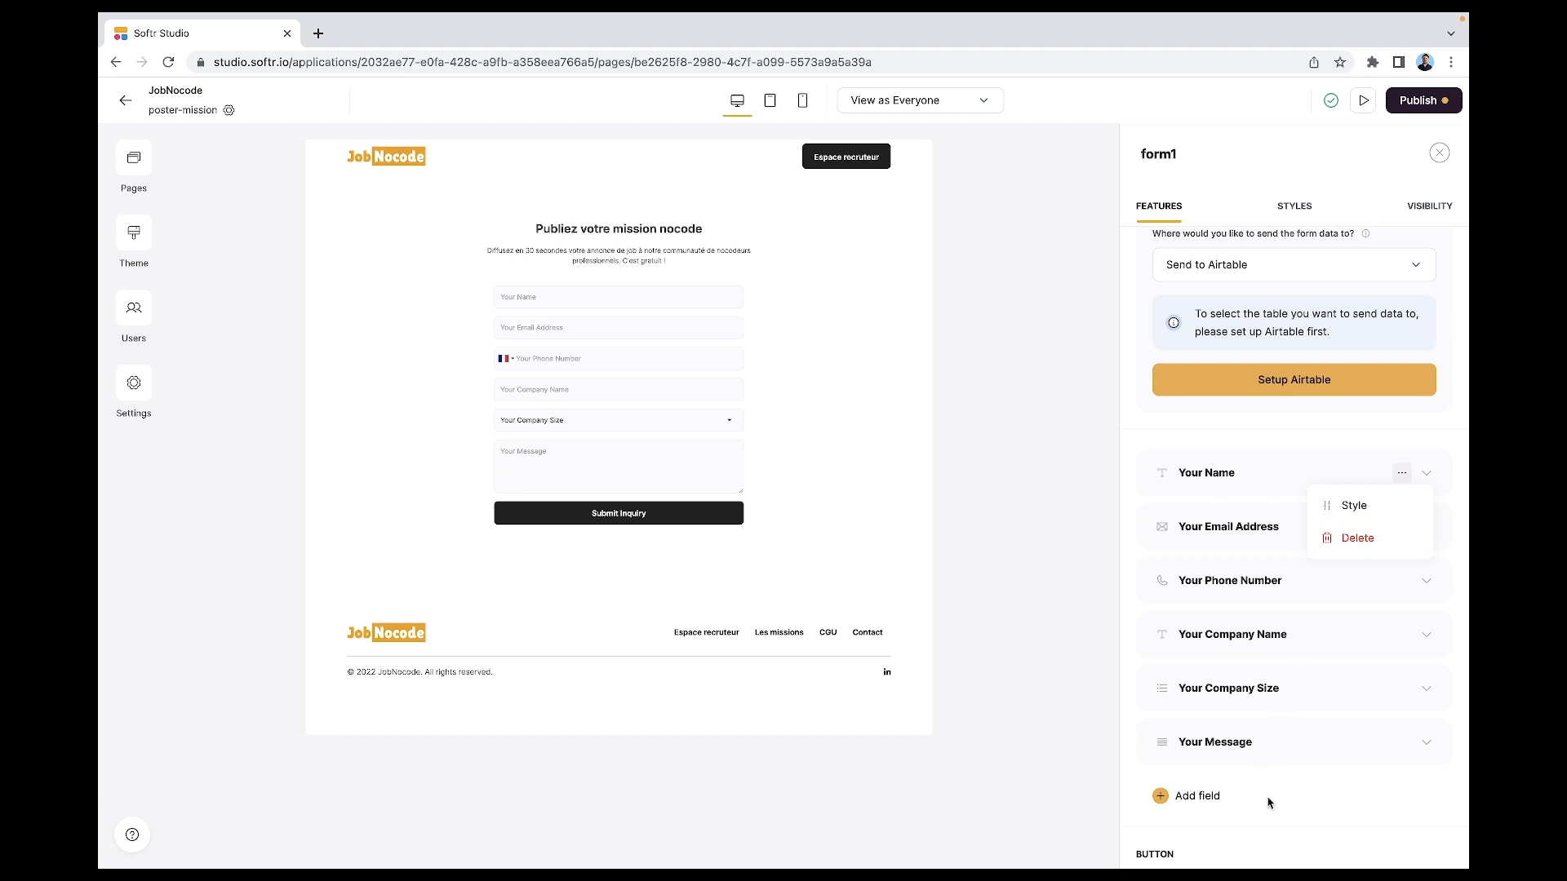
left_click(1273, 483)
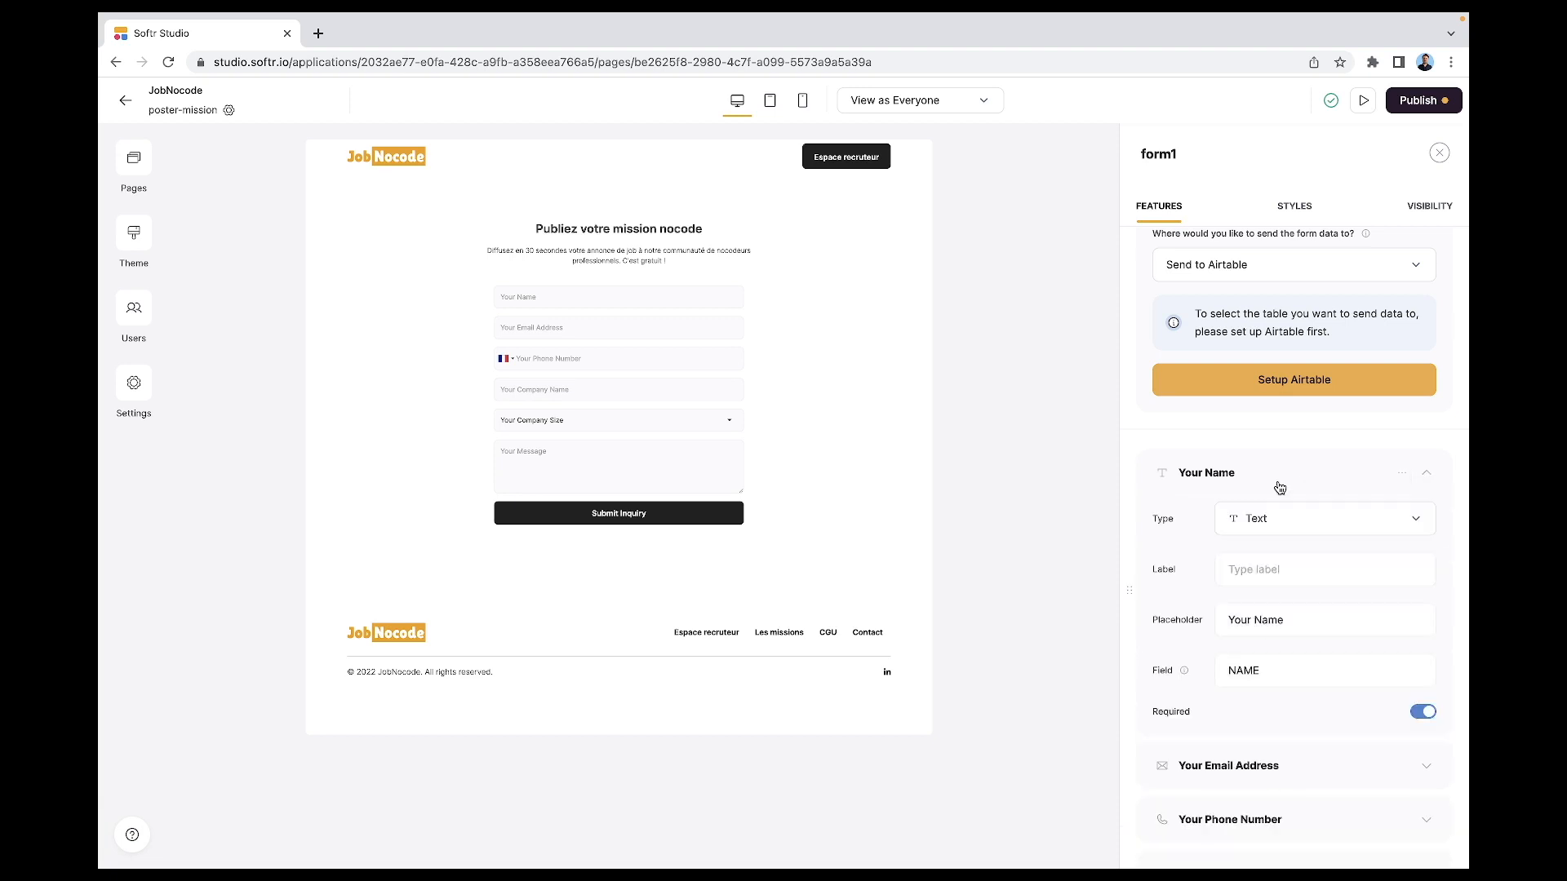
left_click(1286, 516)
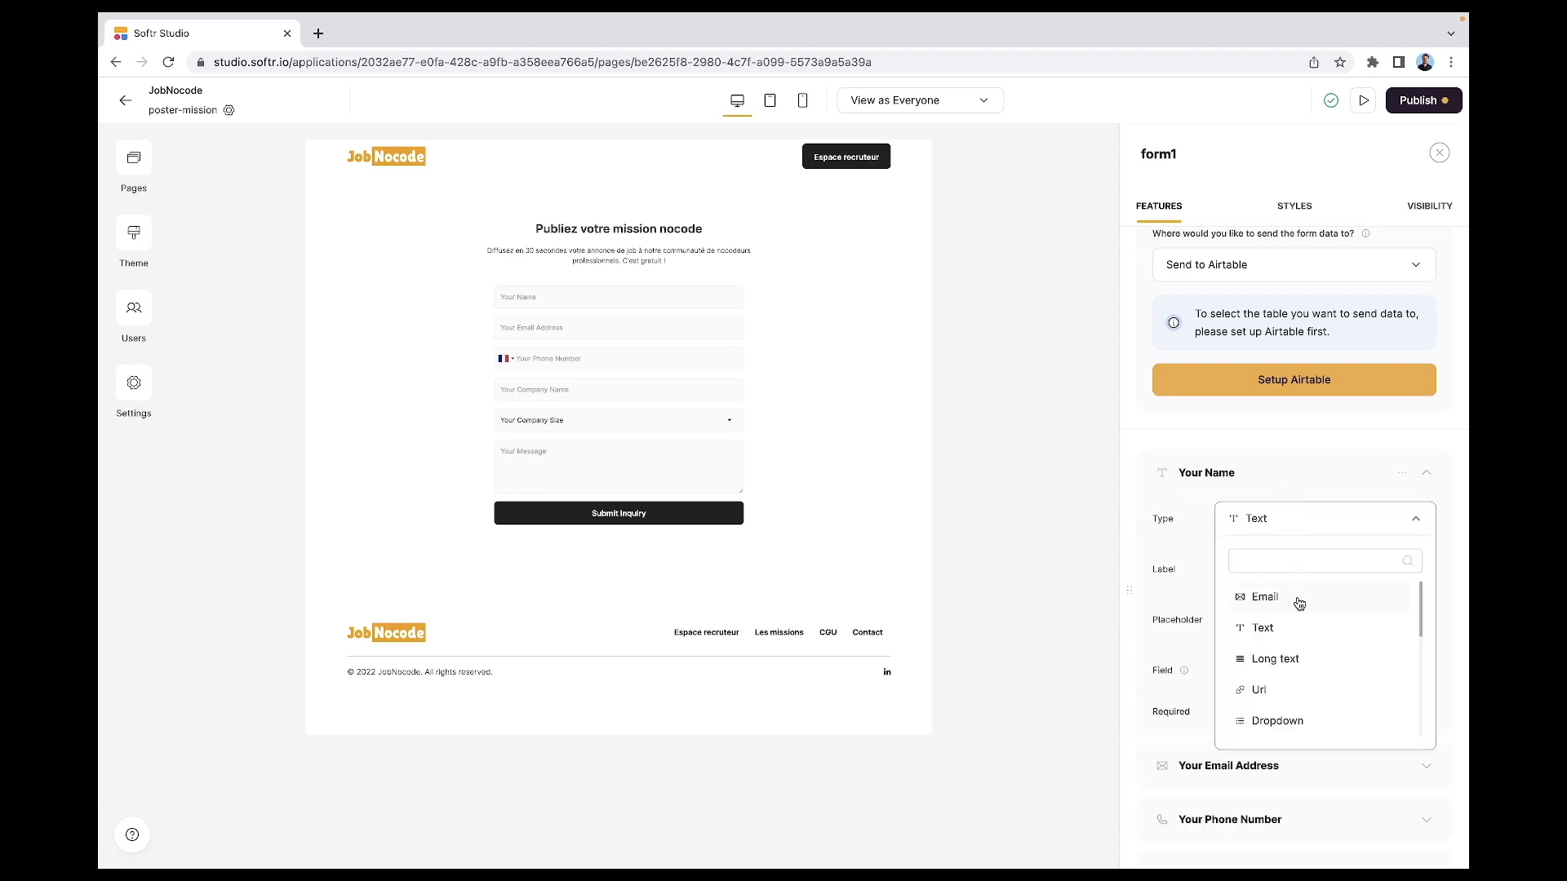
scroll(1301, 607, "down", 3)
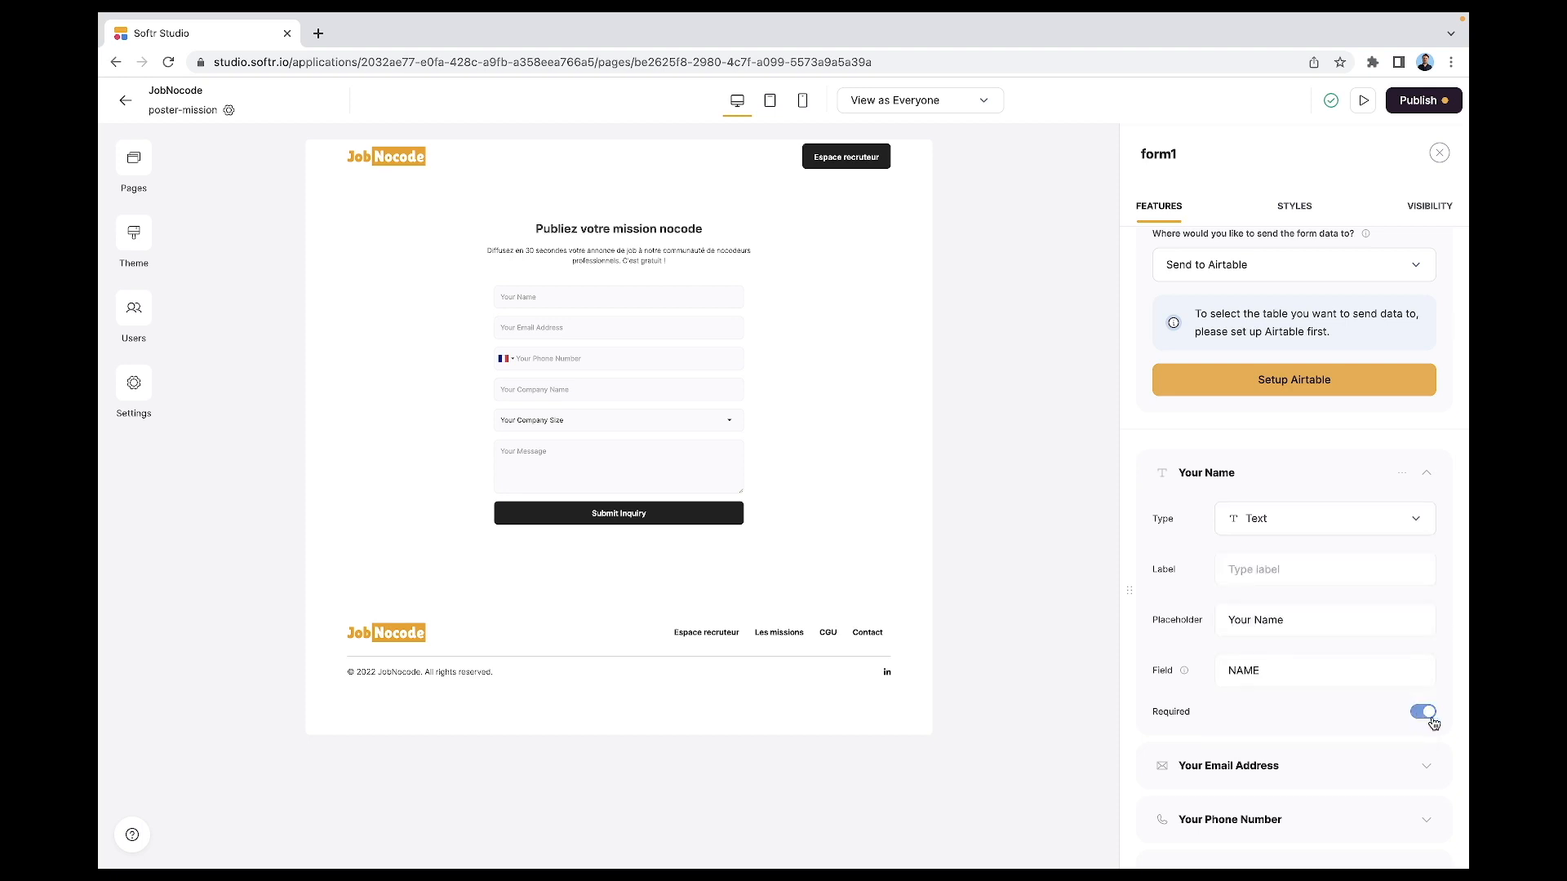
scroll(1420, 726, "down", 8)
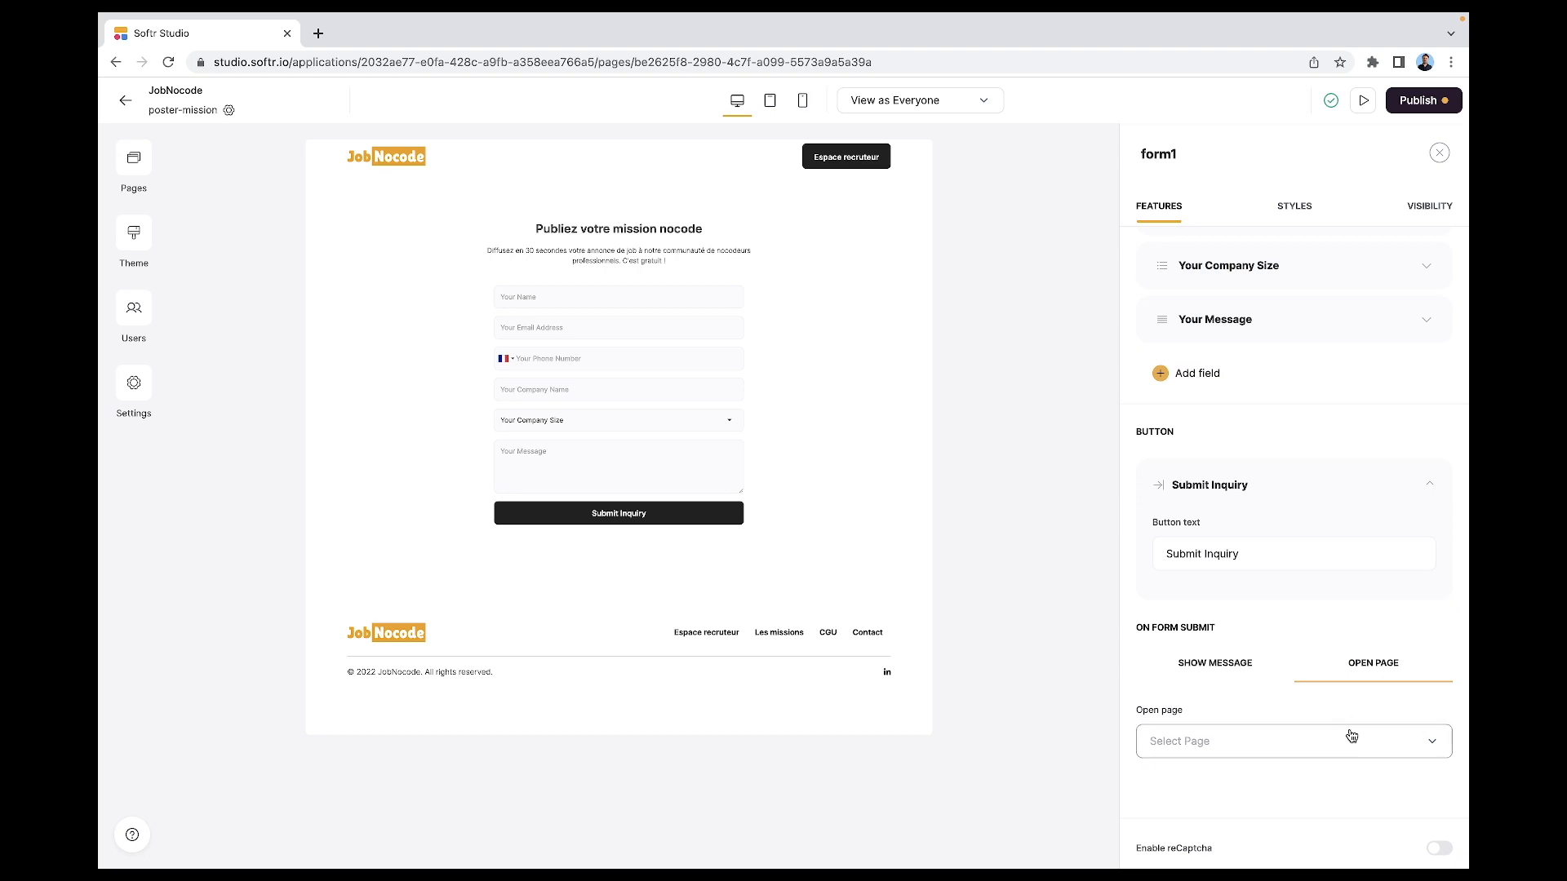
- Set On Form Submit to Show Message and check Your Name's type choices unchanged
left_click(1246, 677)
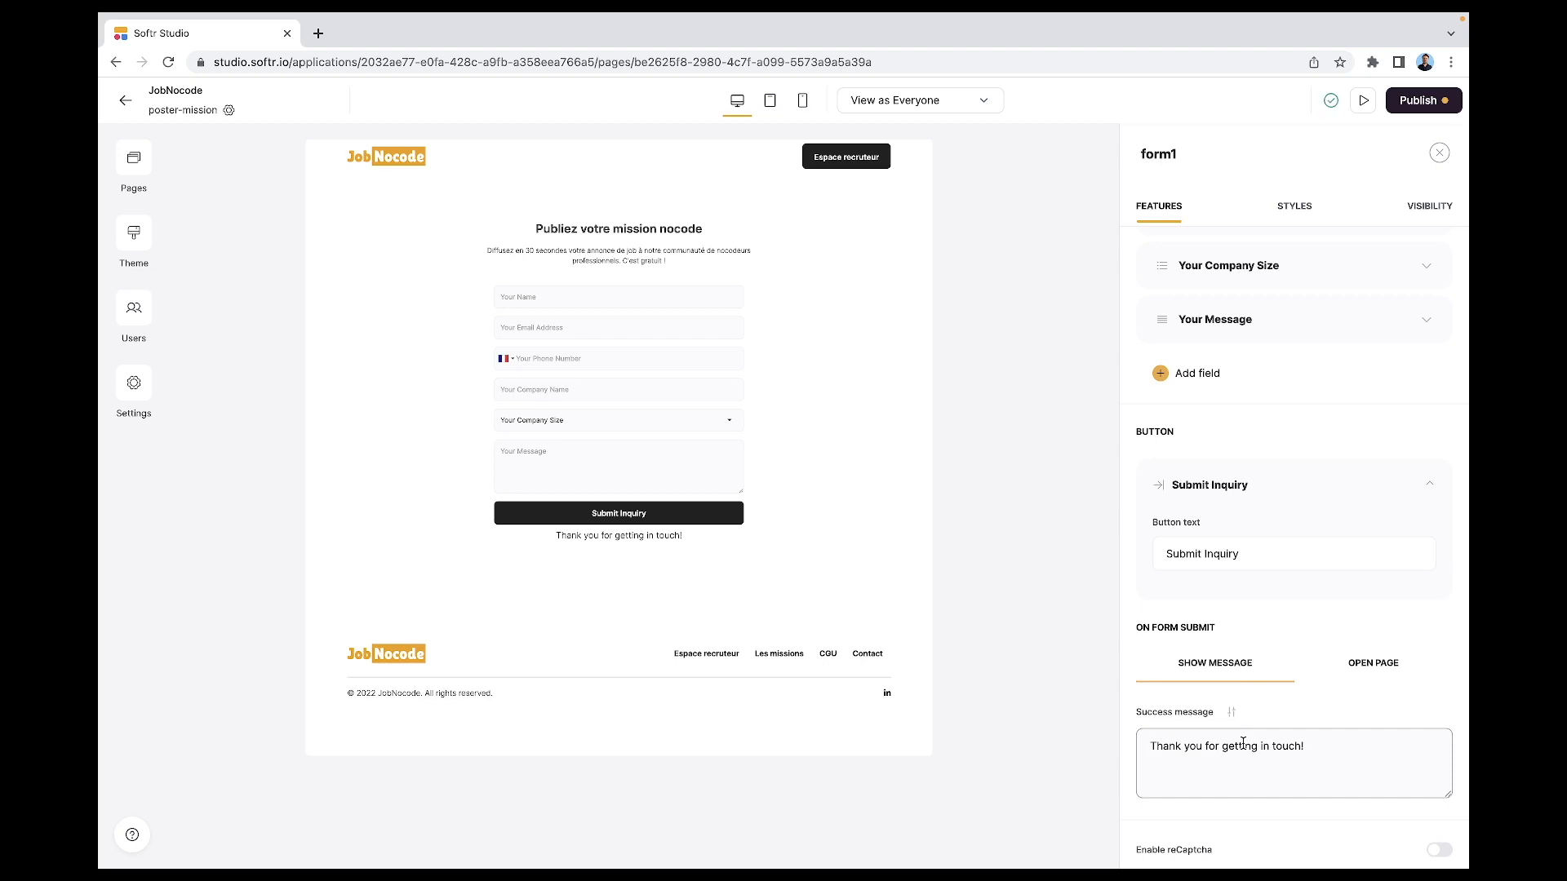
left_click(1324, 360)
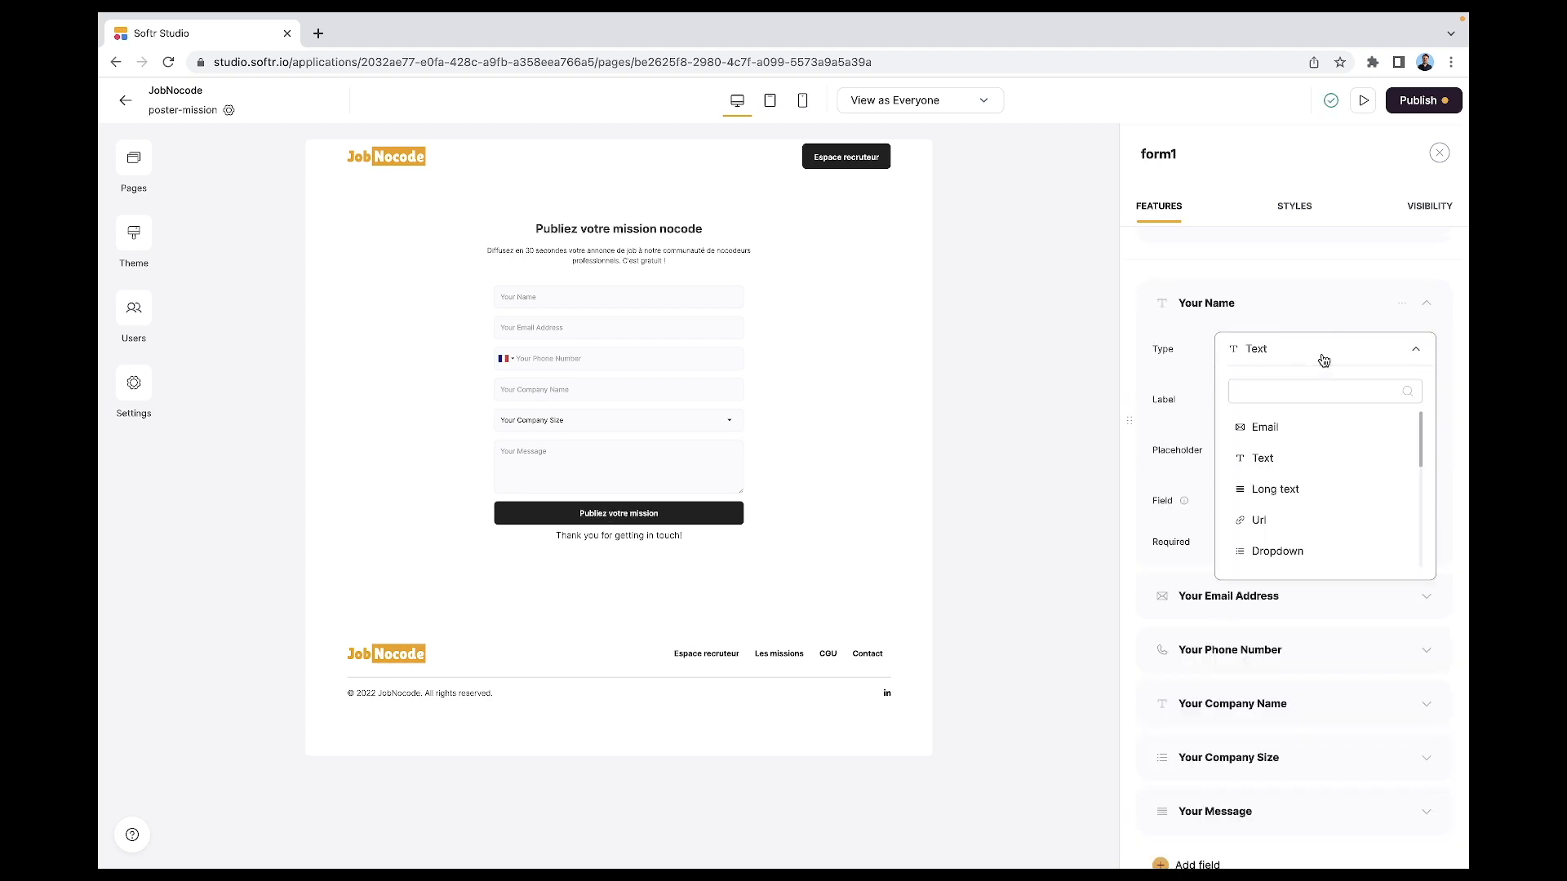
scroll(1328, 498, "down", 5)
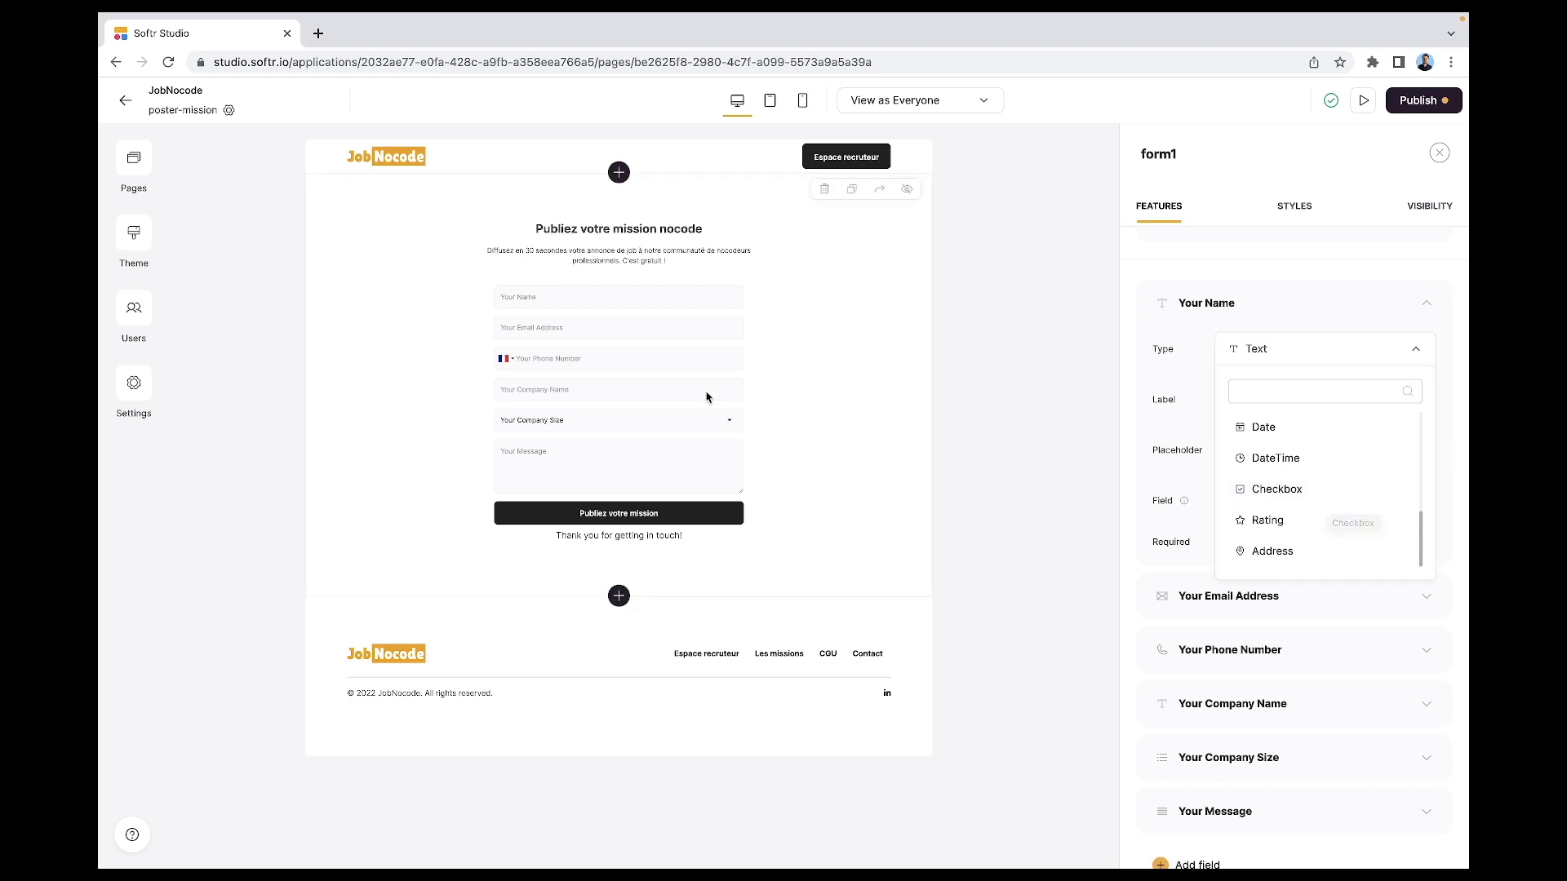
left_click(562, 362)
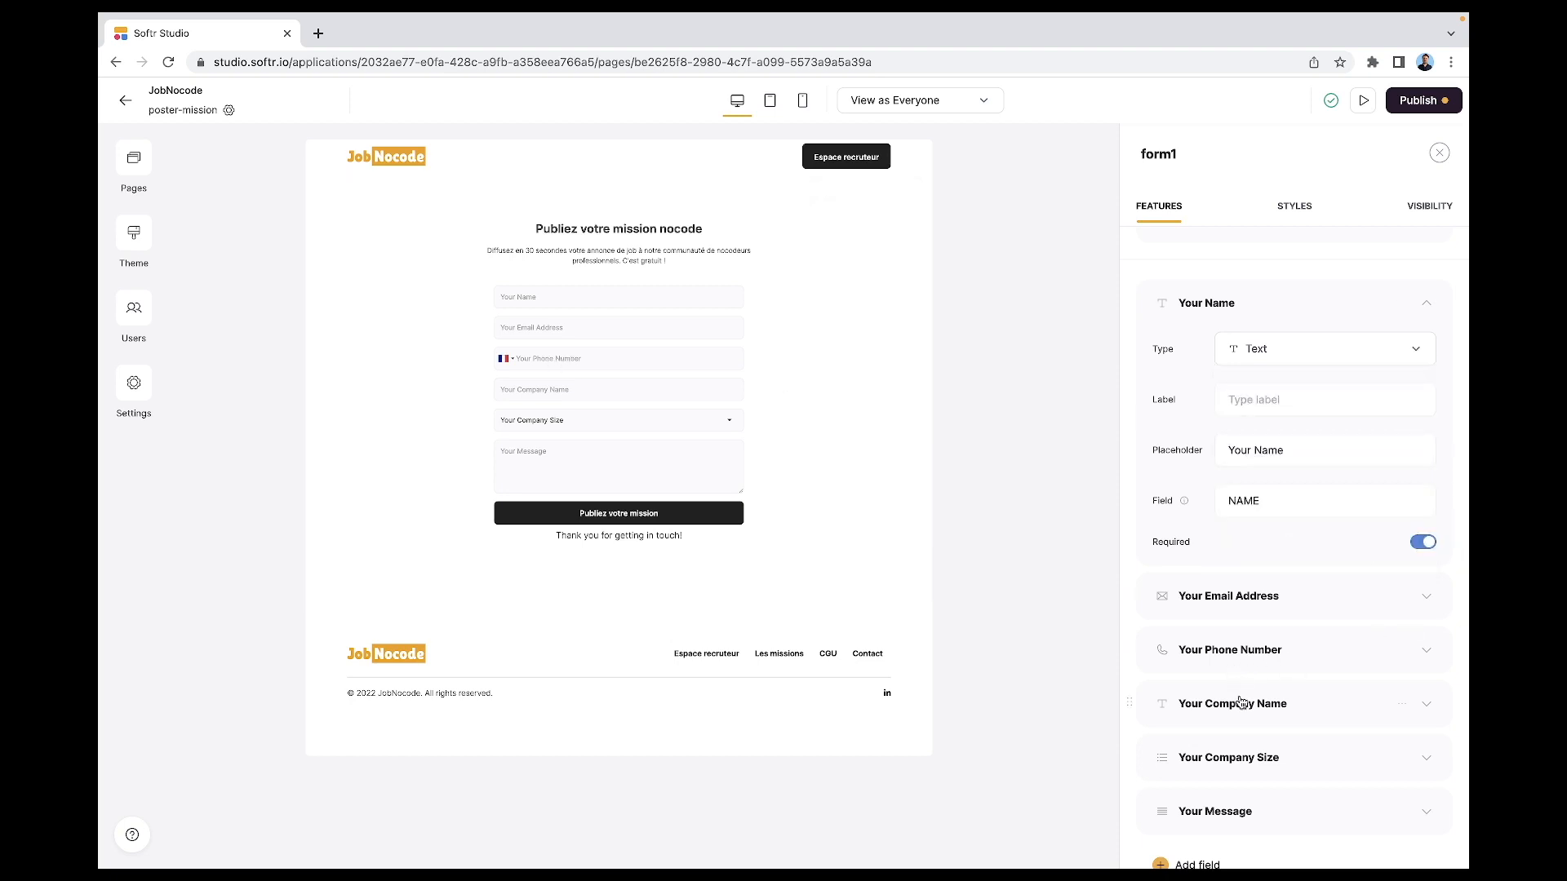
- Review the Your Phone Number field's types, keeping Phone number
left_click(1268, 656)
left_click(1279, 703)
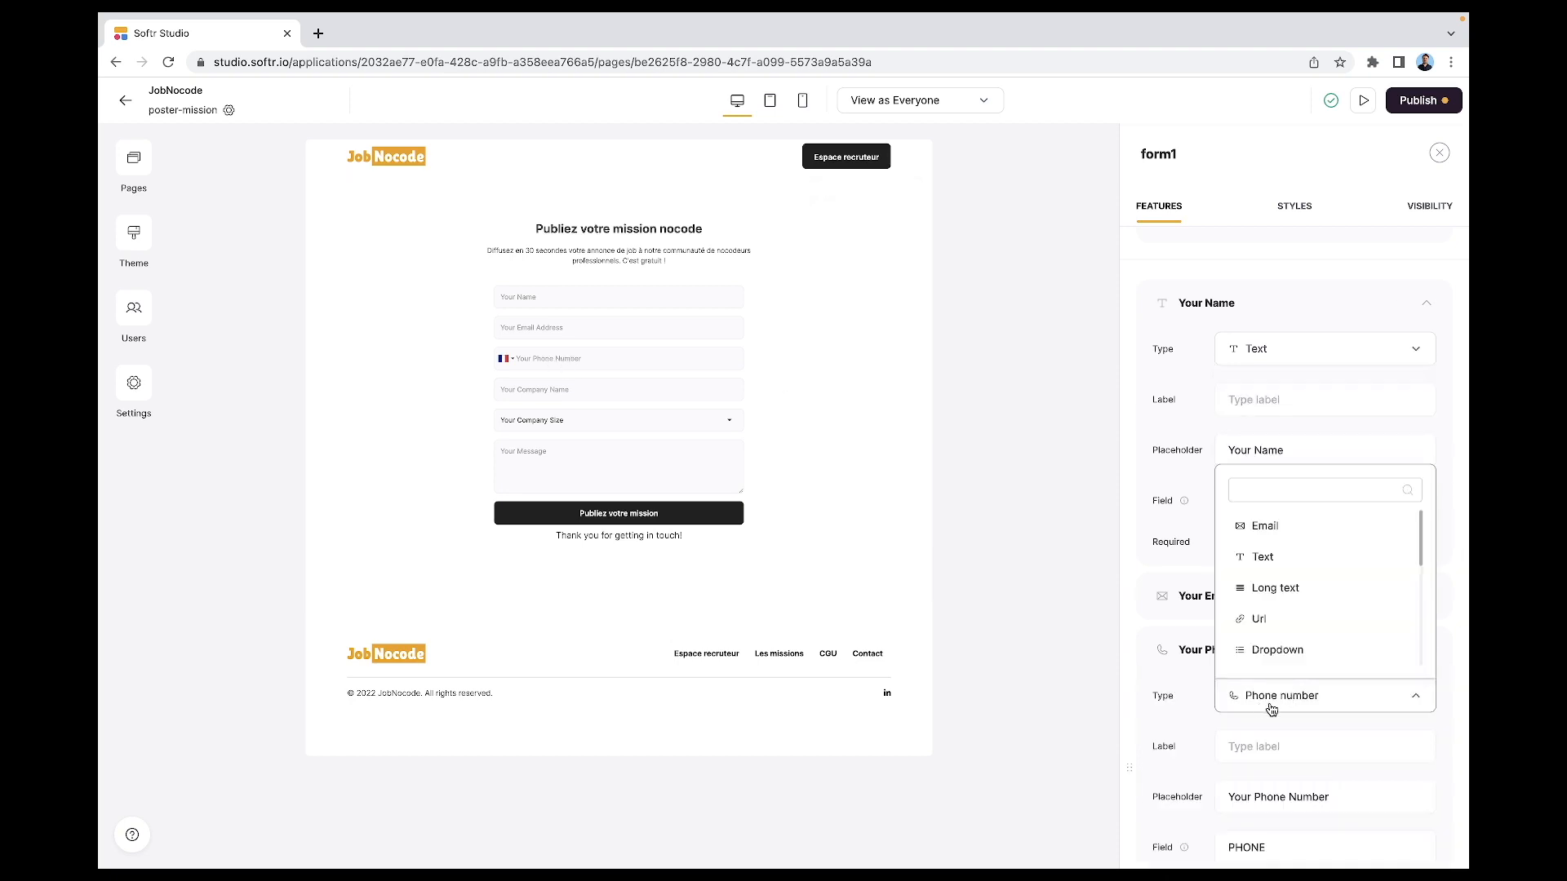
scroll(1284, 644, "down", 2)
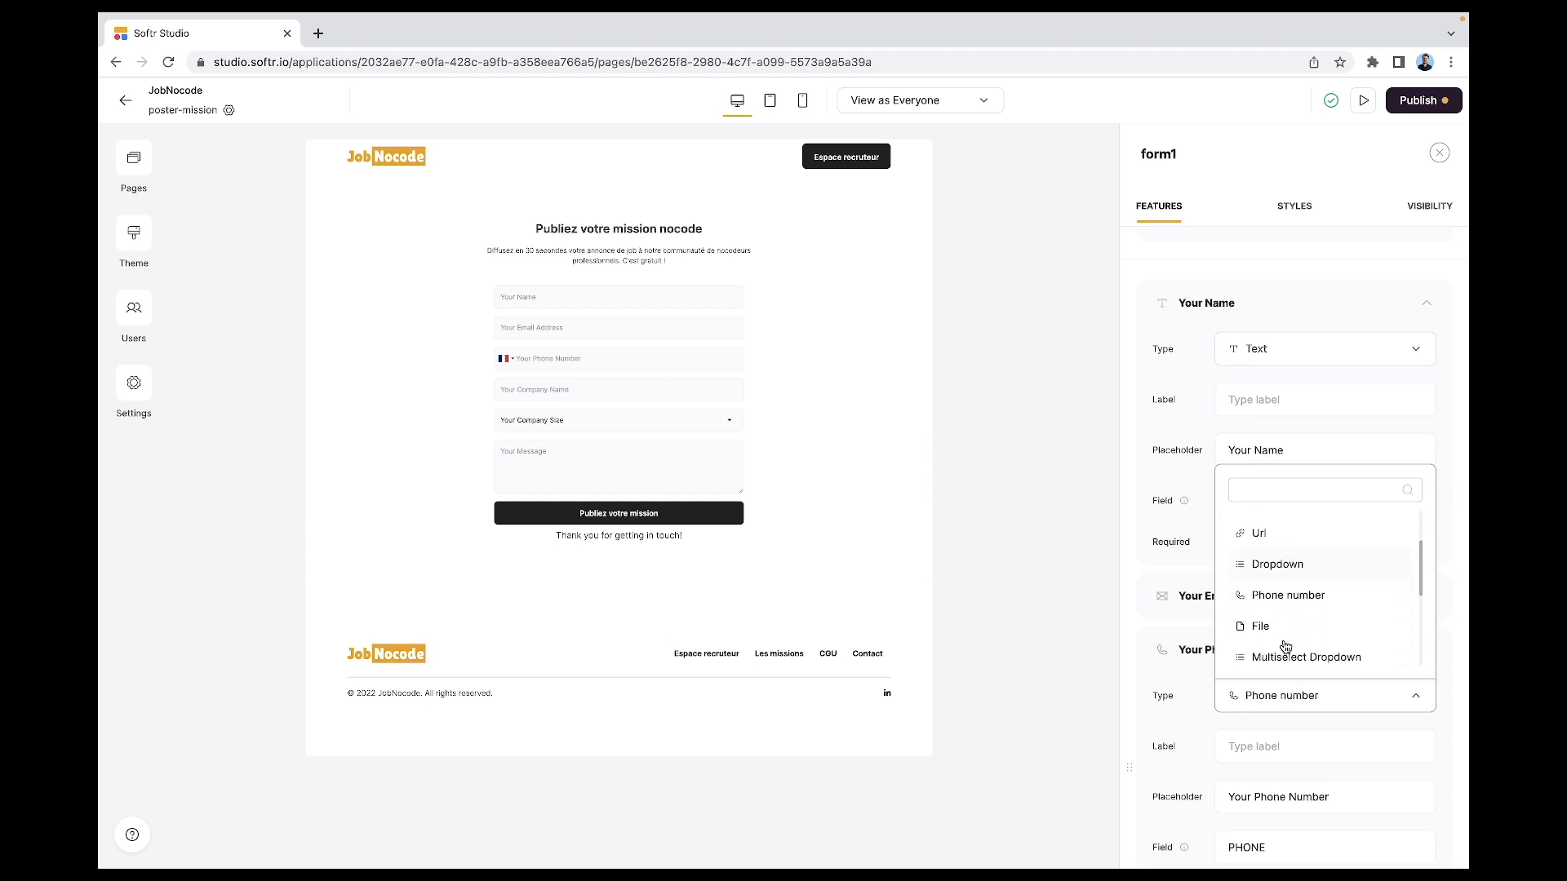
scroll(1286, 647, "up", 2)
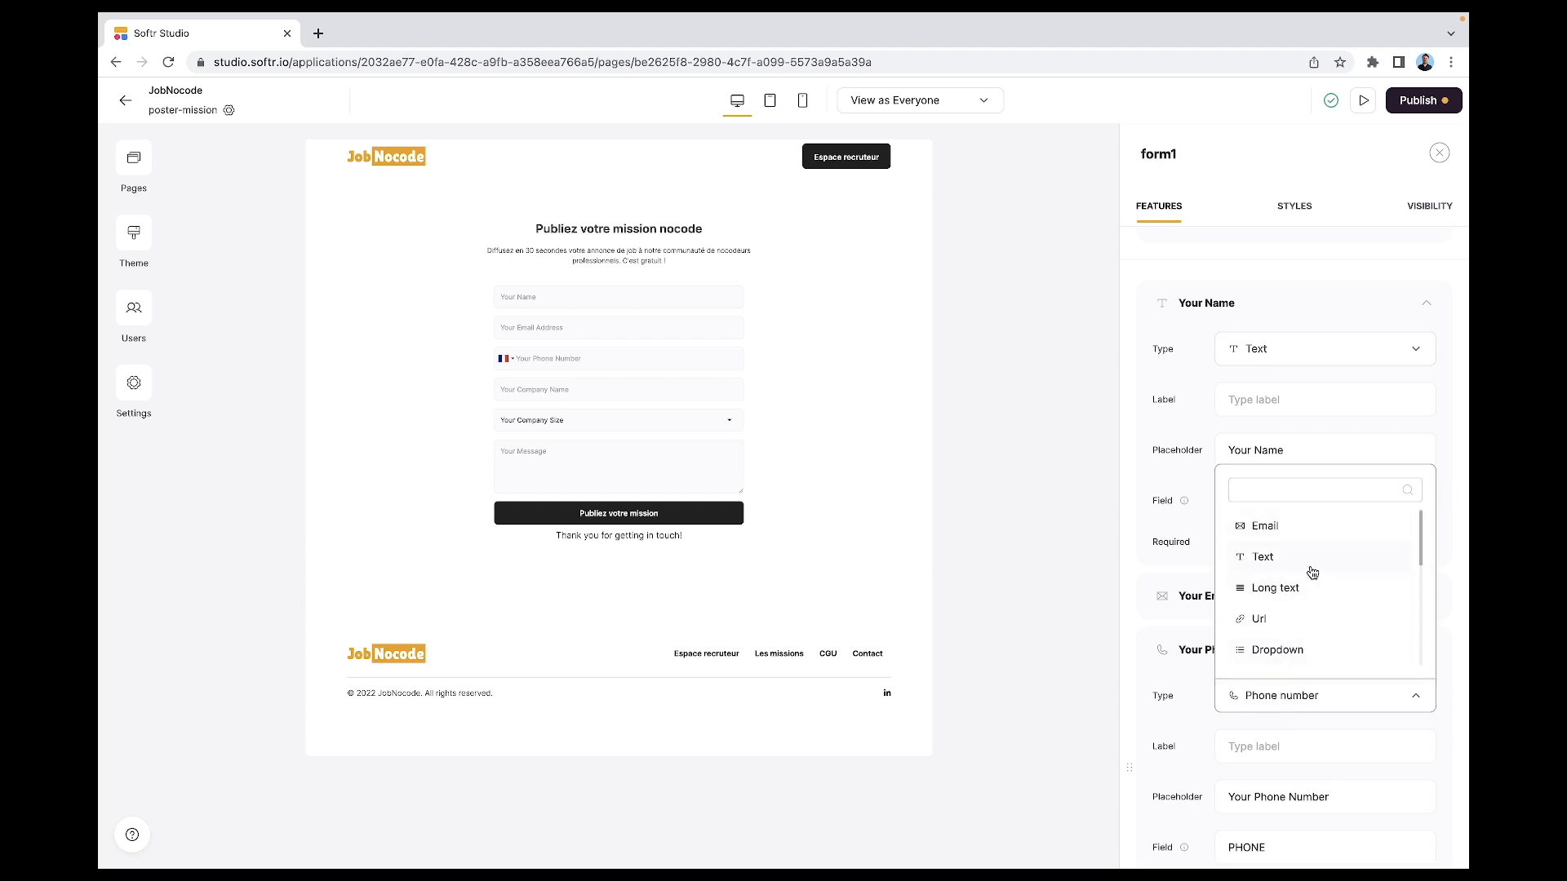
left_click(1329, 696)
scroll(1298, 751, "down", 2)
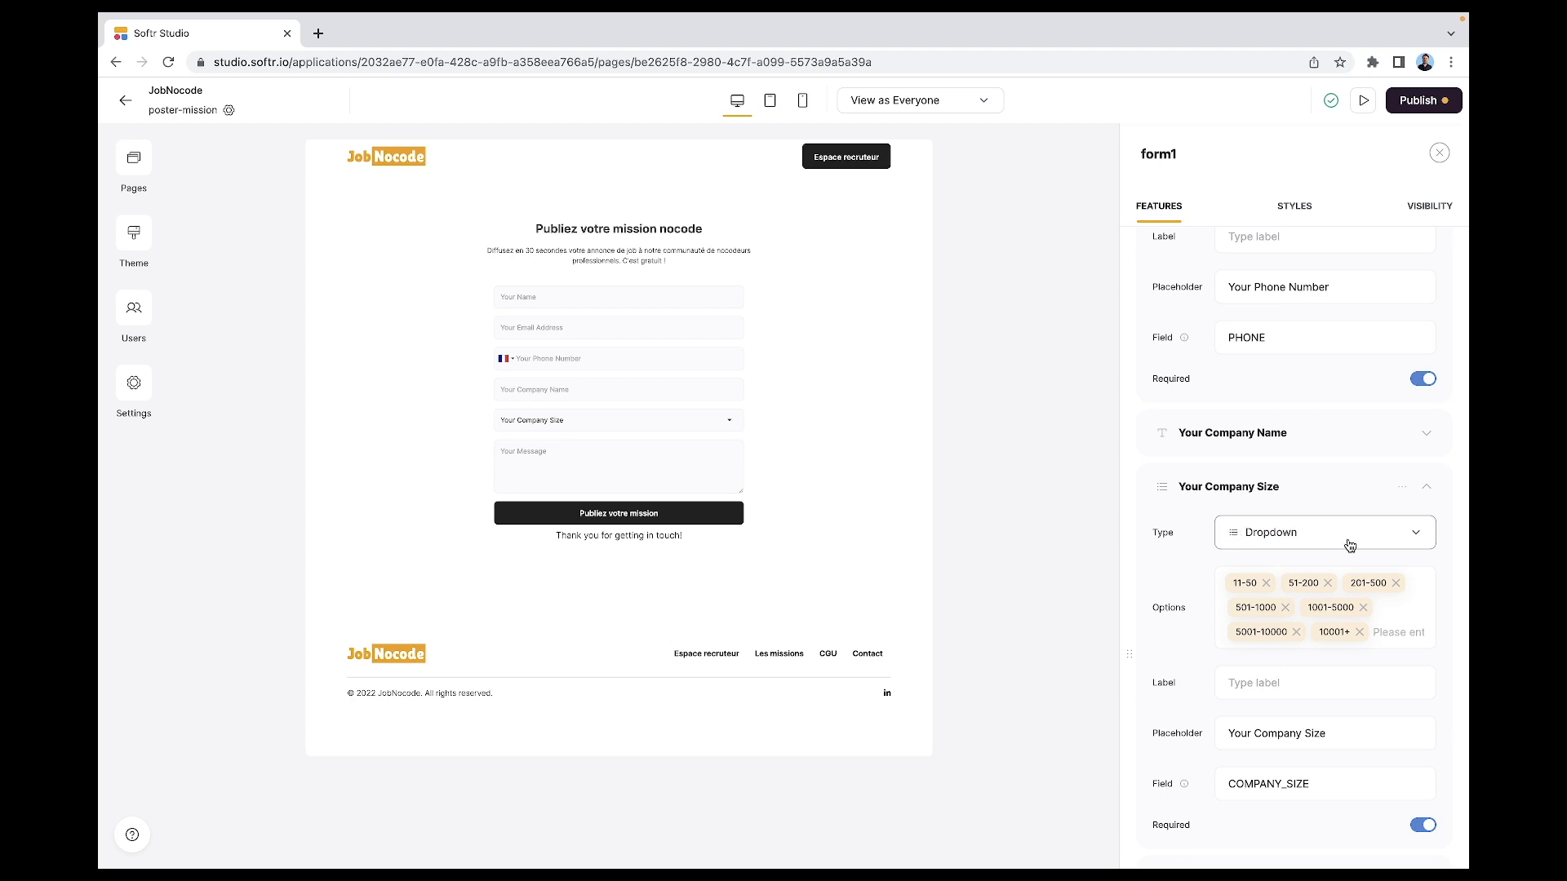
- Open the Your Company Size dropdown's options for editing
left_click(1385, 628)
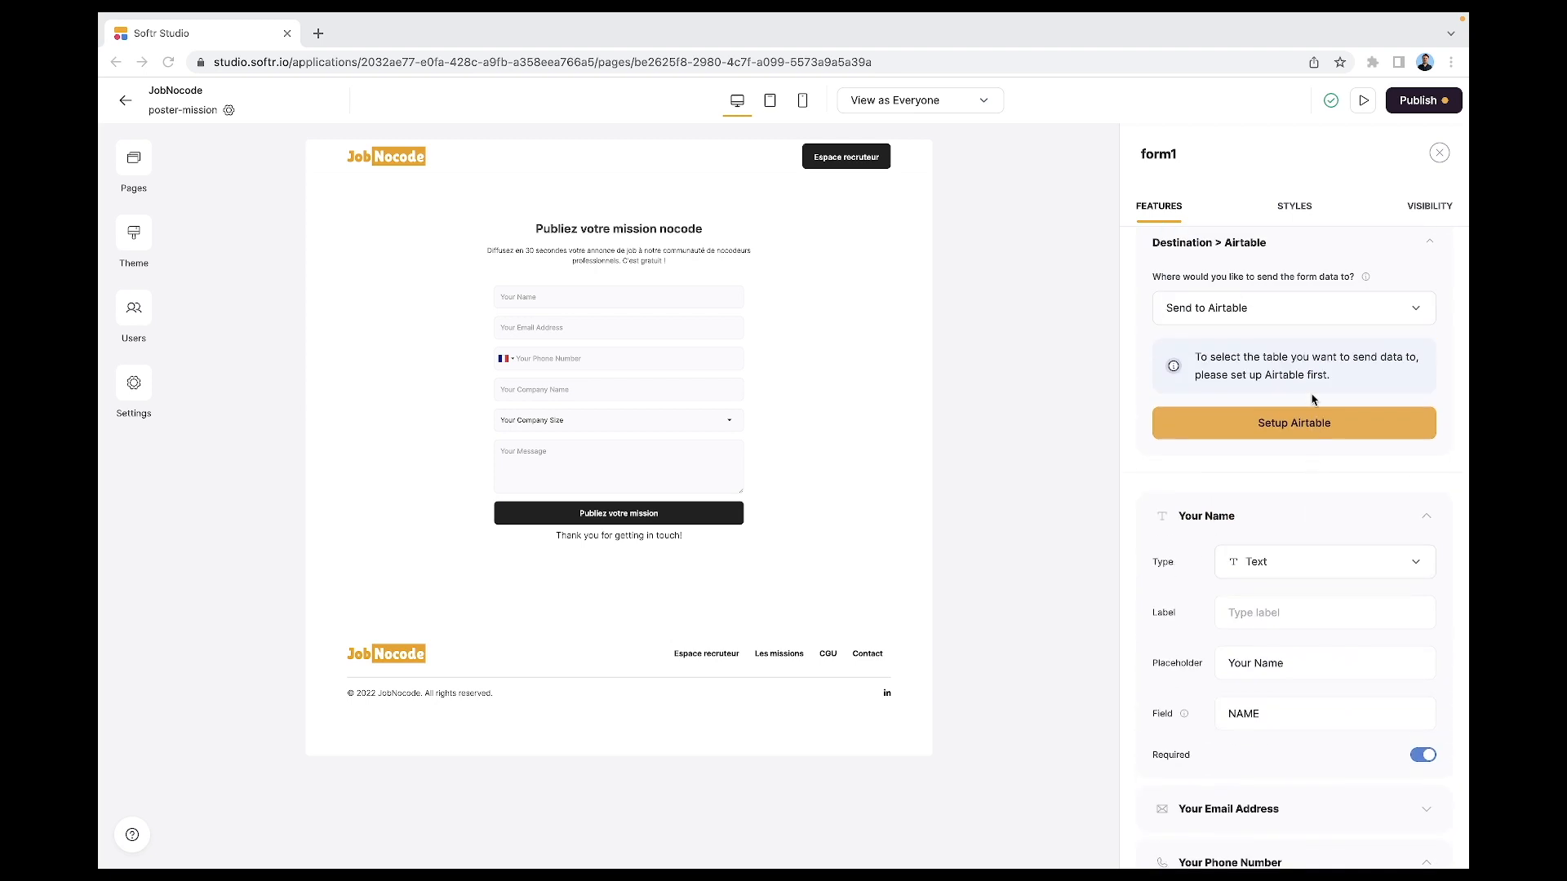
scroll(1314, 399, "up", 1)
scroll(1314, 399, "down", 3)
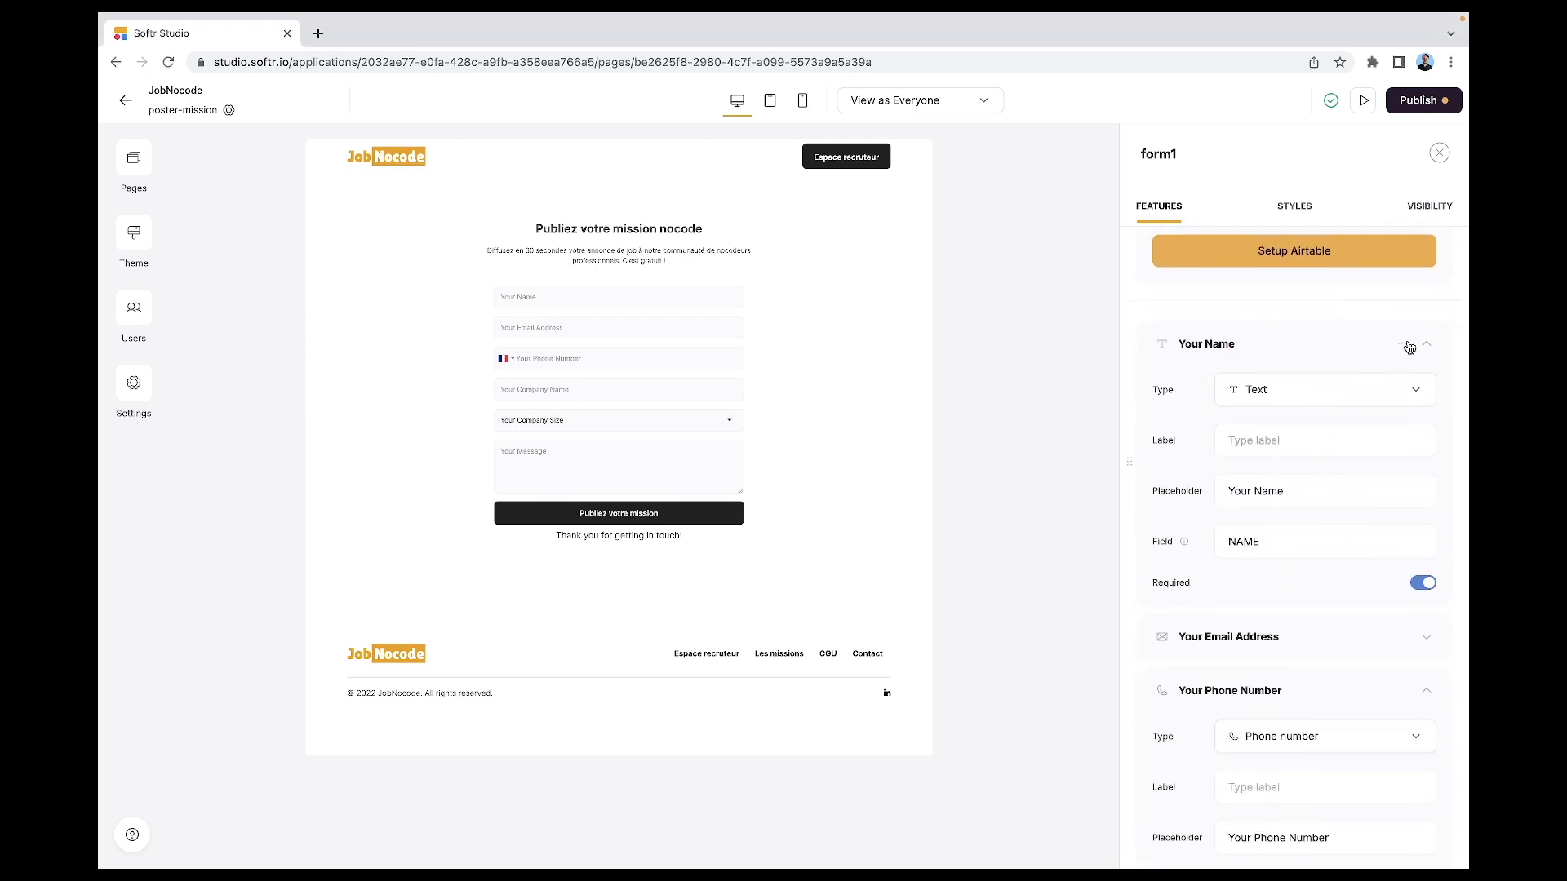
- Delete the Your Name, Your Email Address and Your Phone Number fields
left_click(1402, 346)
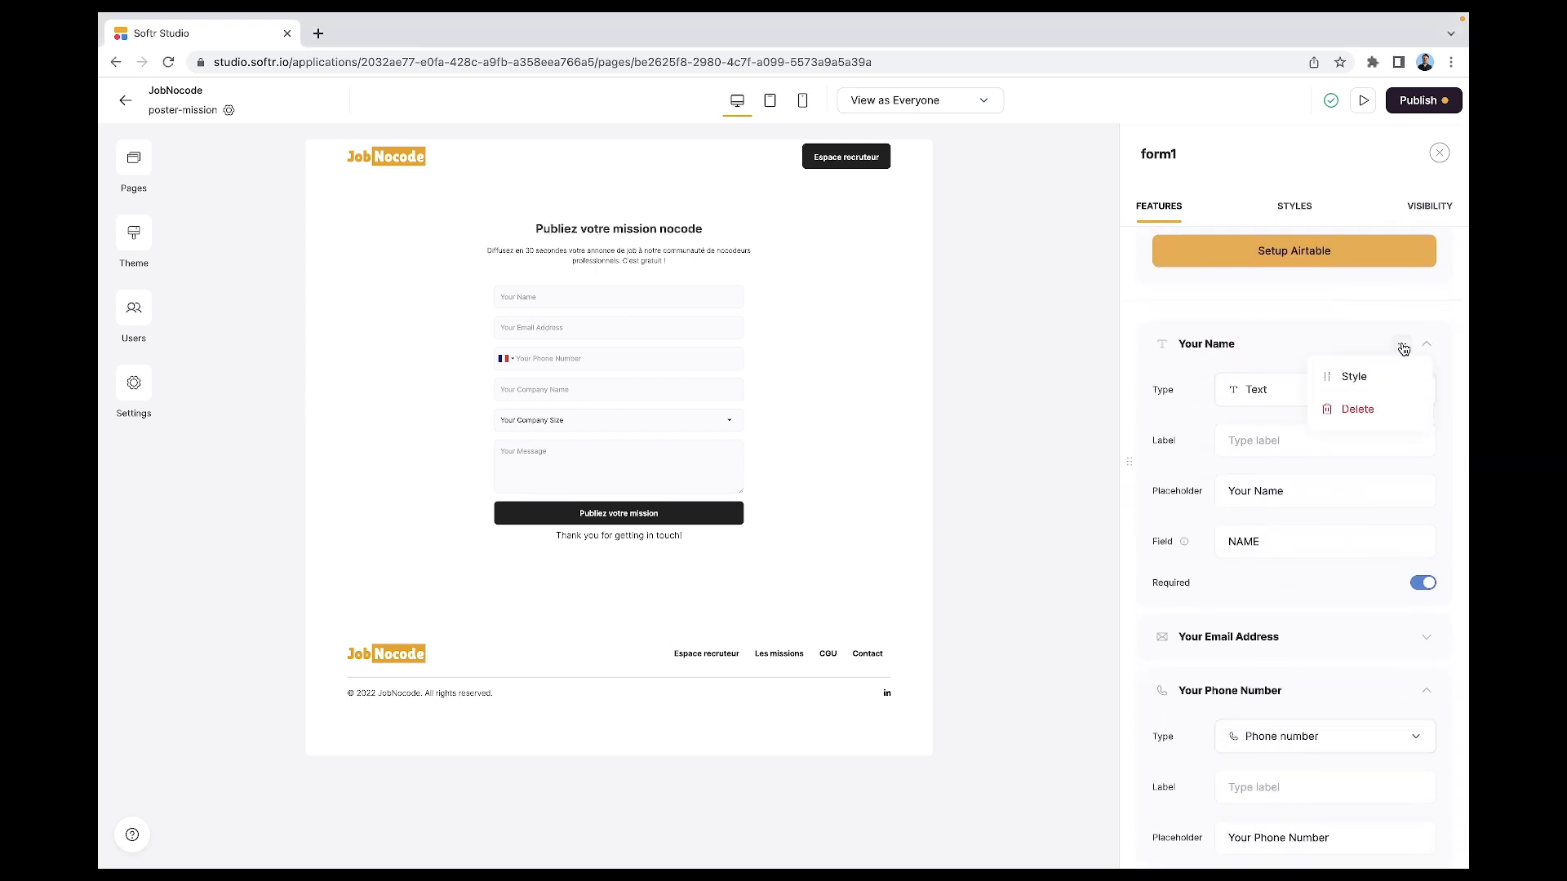
left_click(1371, 414)
left_click(1403, 343)
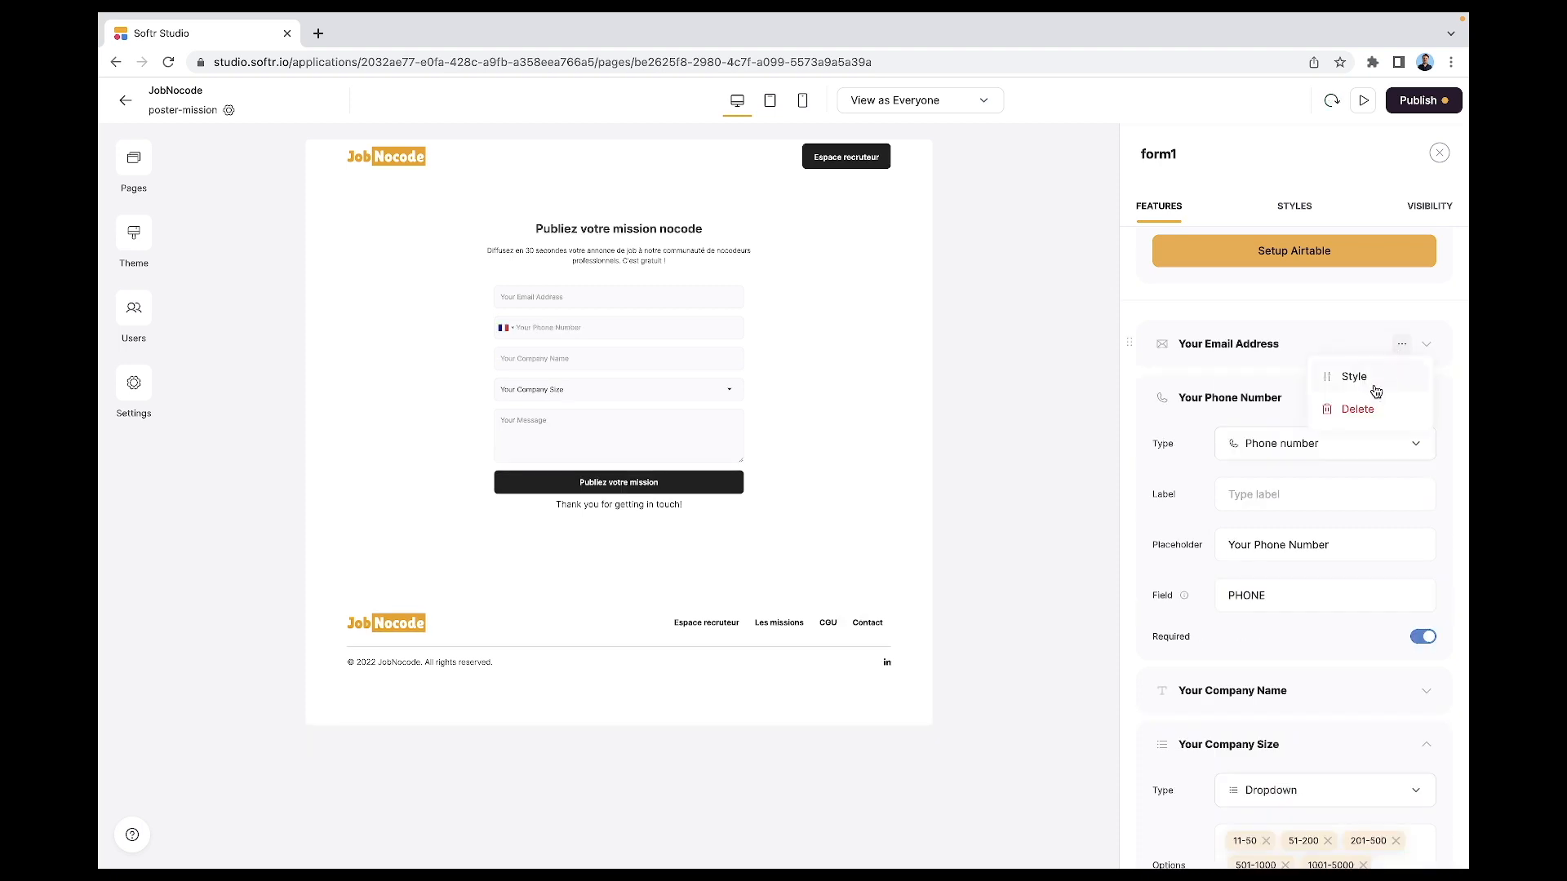
left_click(1369, 412)
left_click(1404, 346)
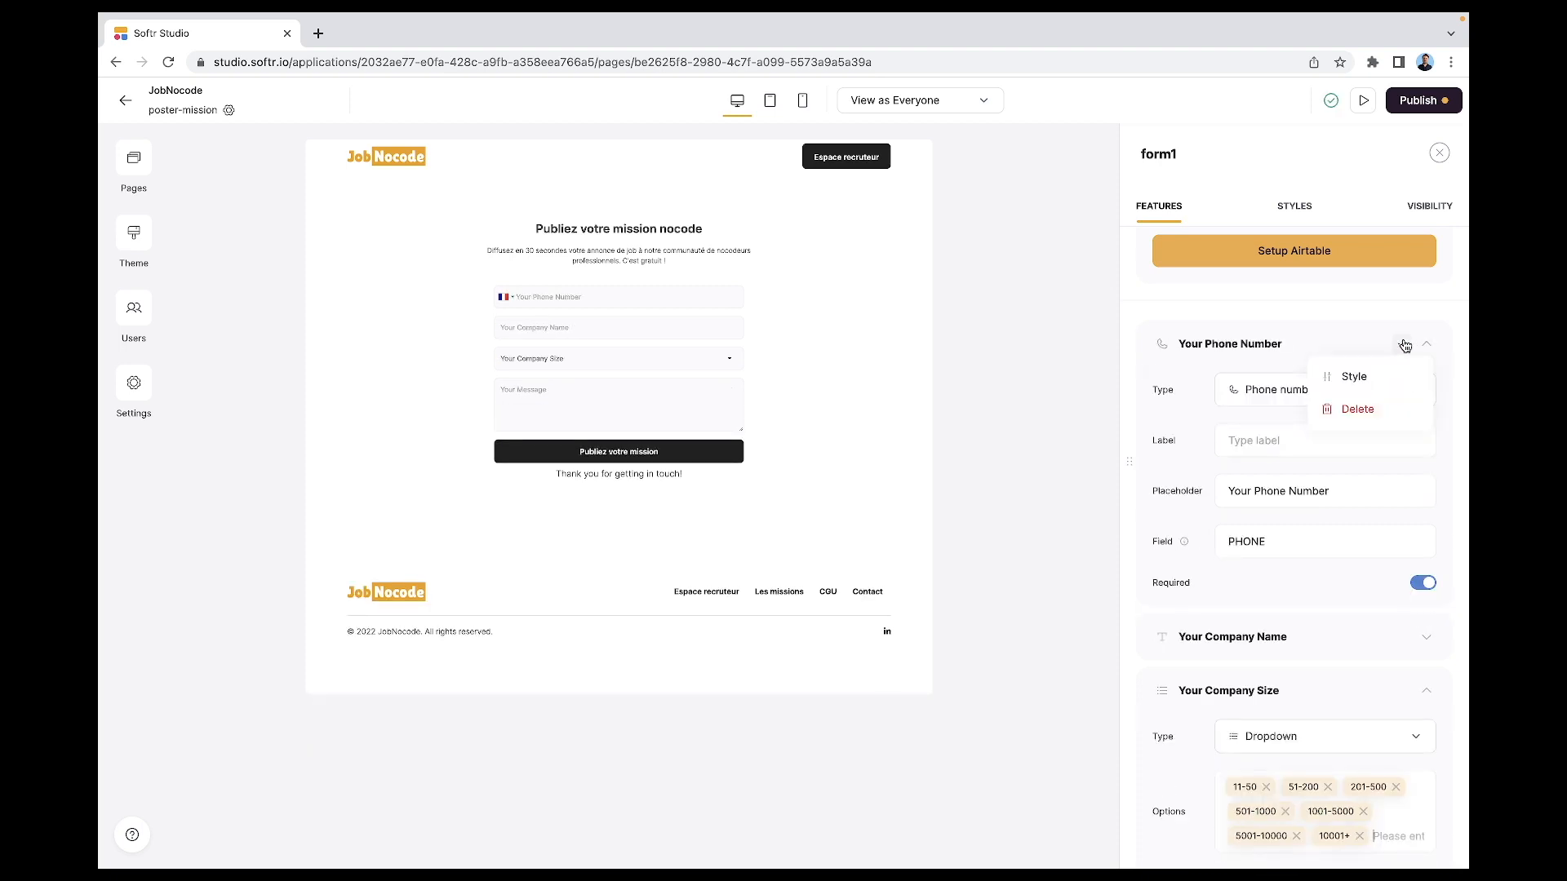
left_click(1368, 416)
- Delete the Your Company Name, Your Company Size and Your Message fields
left_click(1409, 347)
left_click(1376, 415)
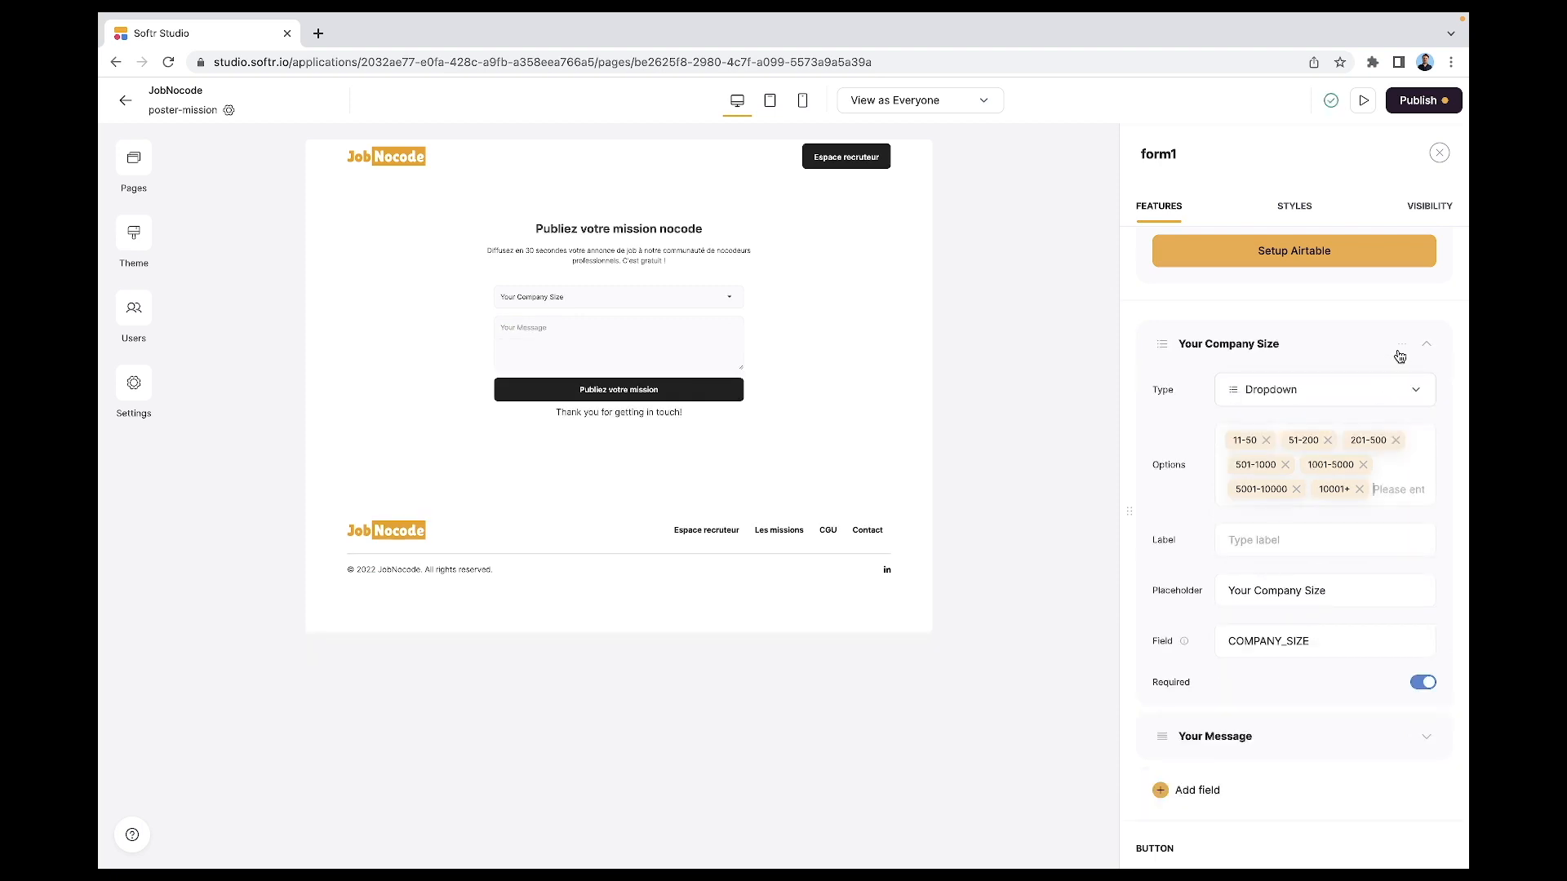
left_click(1401, 346)
left_click(1386, 406)
left_click(1401, 346)
left_click(1379, 405)
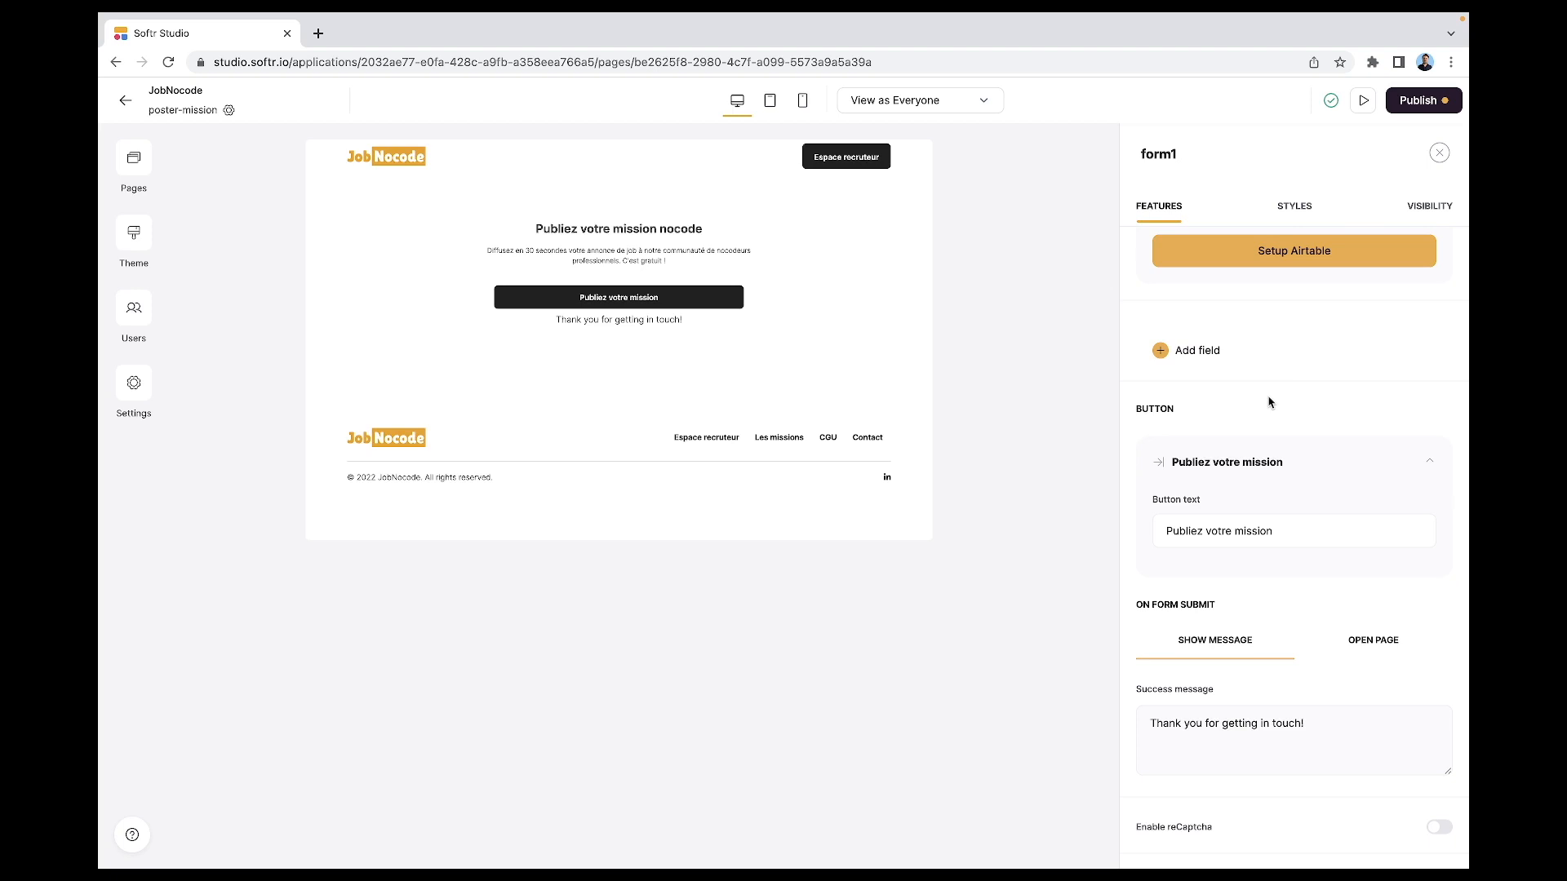
left_click(1181, 345)
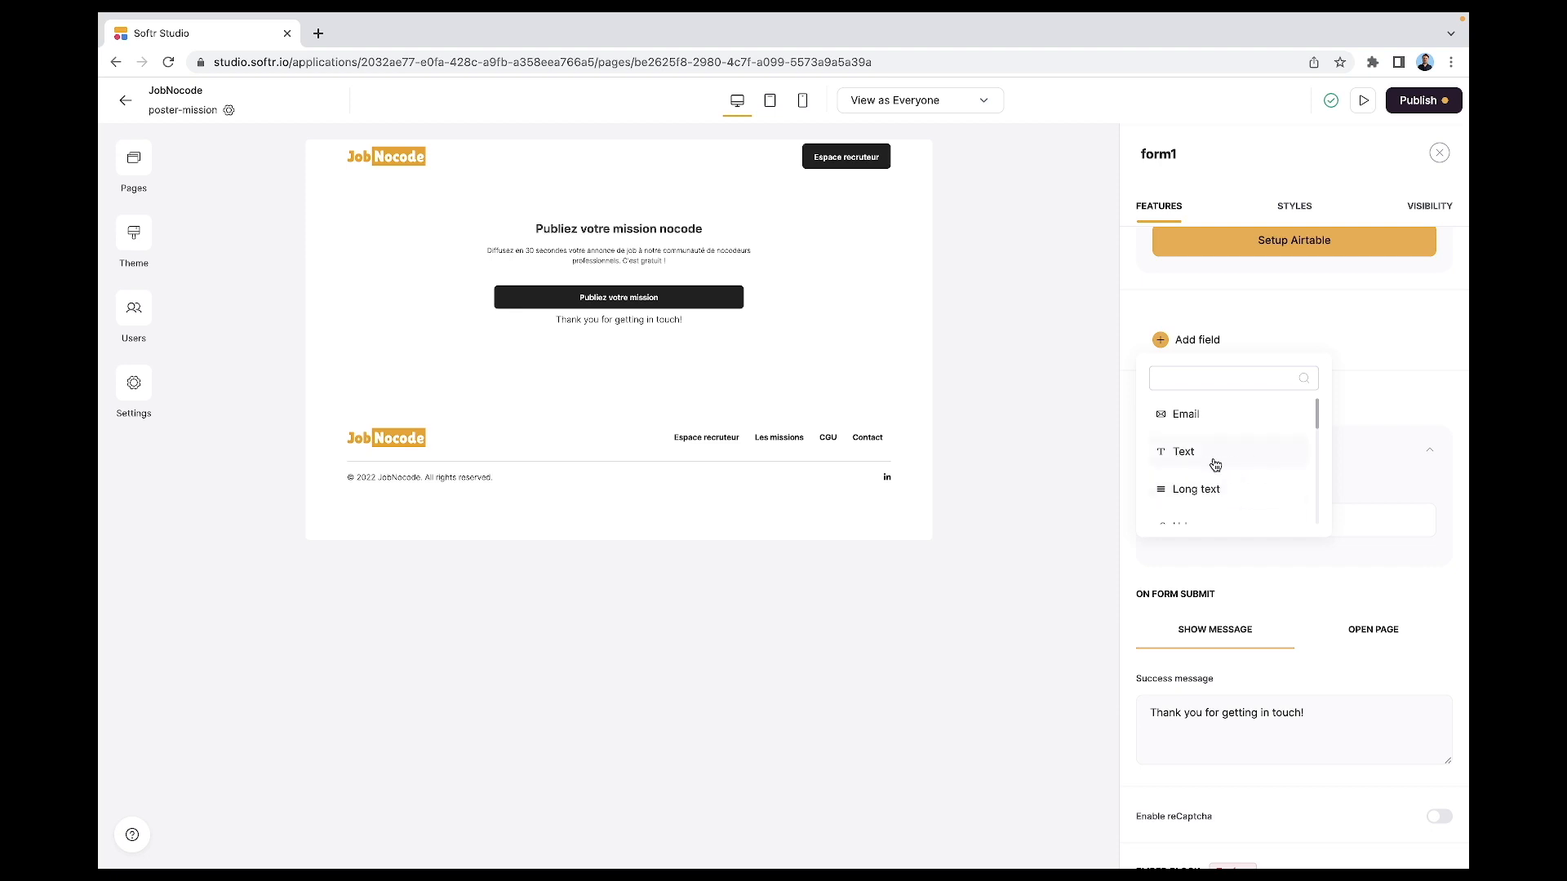
- Add a required text field 'Intitulé de la mission' with an empty placeholder
scroll(1214, 461, "down", 1)
scroll(1206, 471, "down", 1)
scroll(1225, 512, "down", 1)
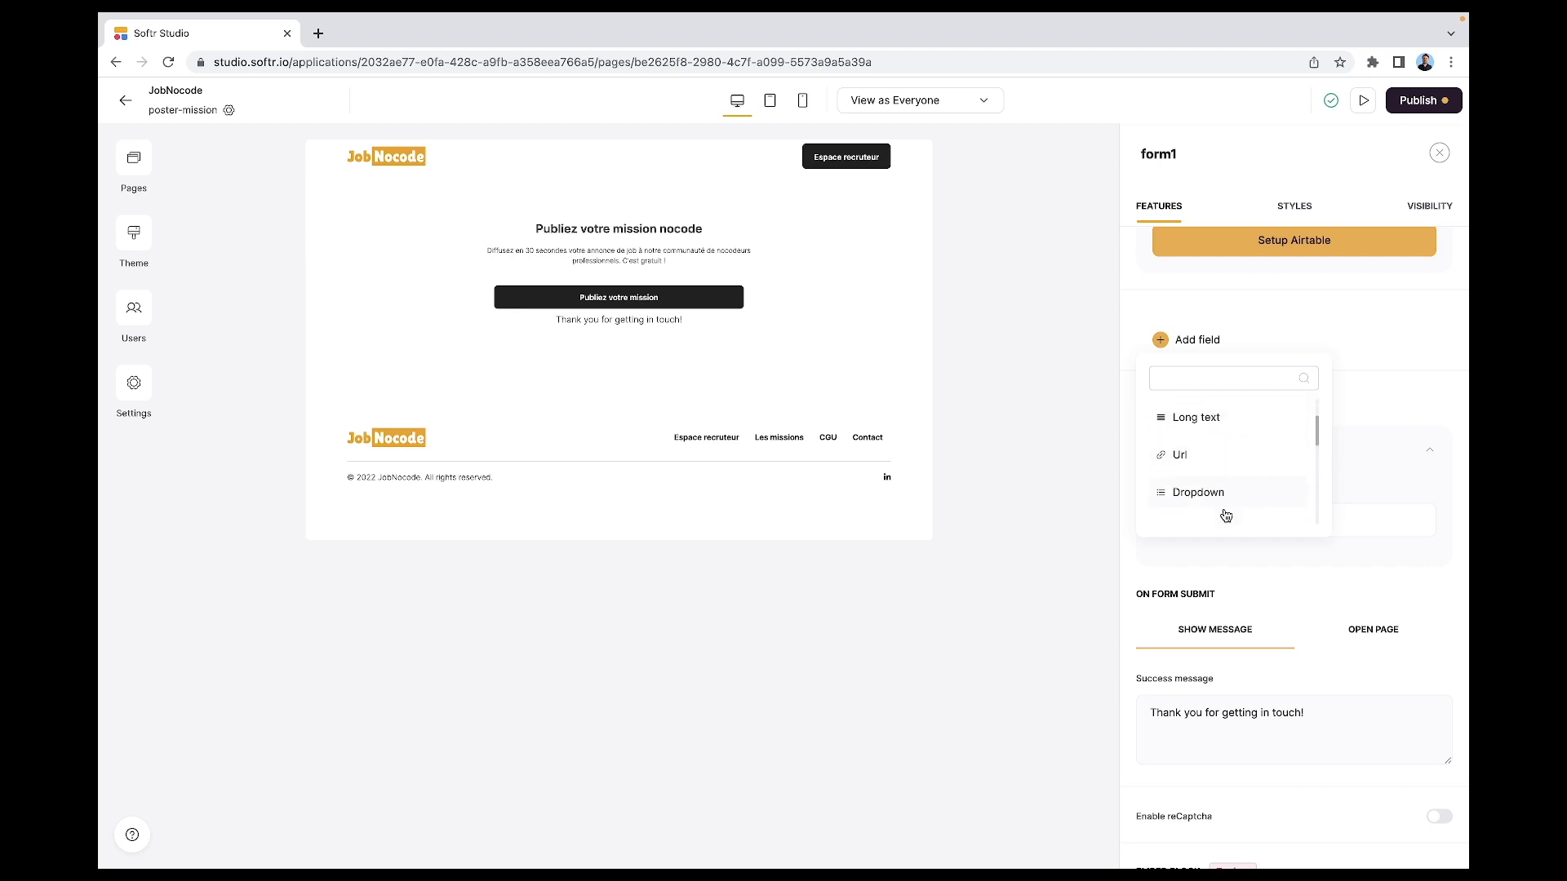
scroll(1226, 515, "down", 5)
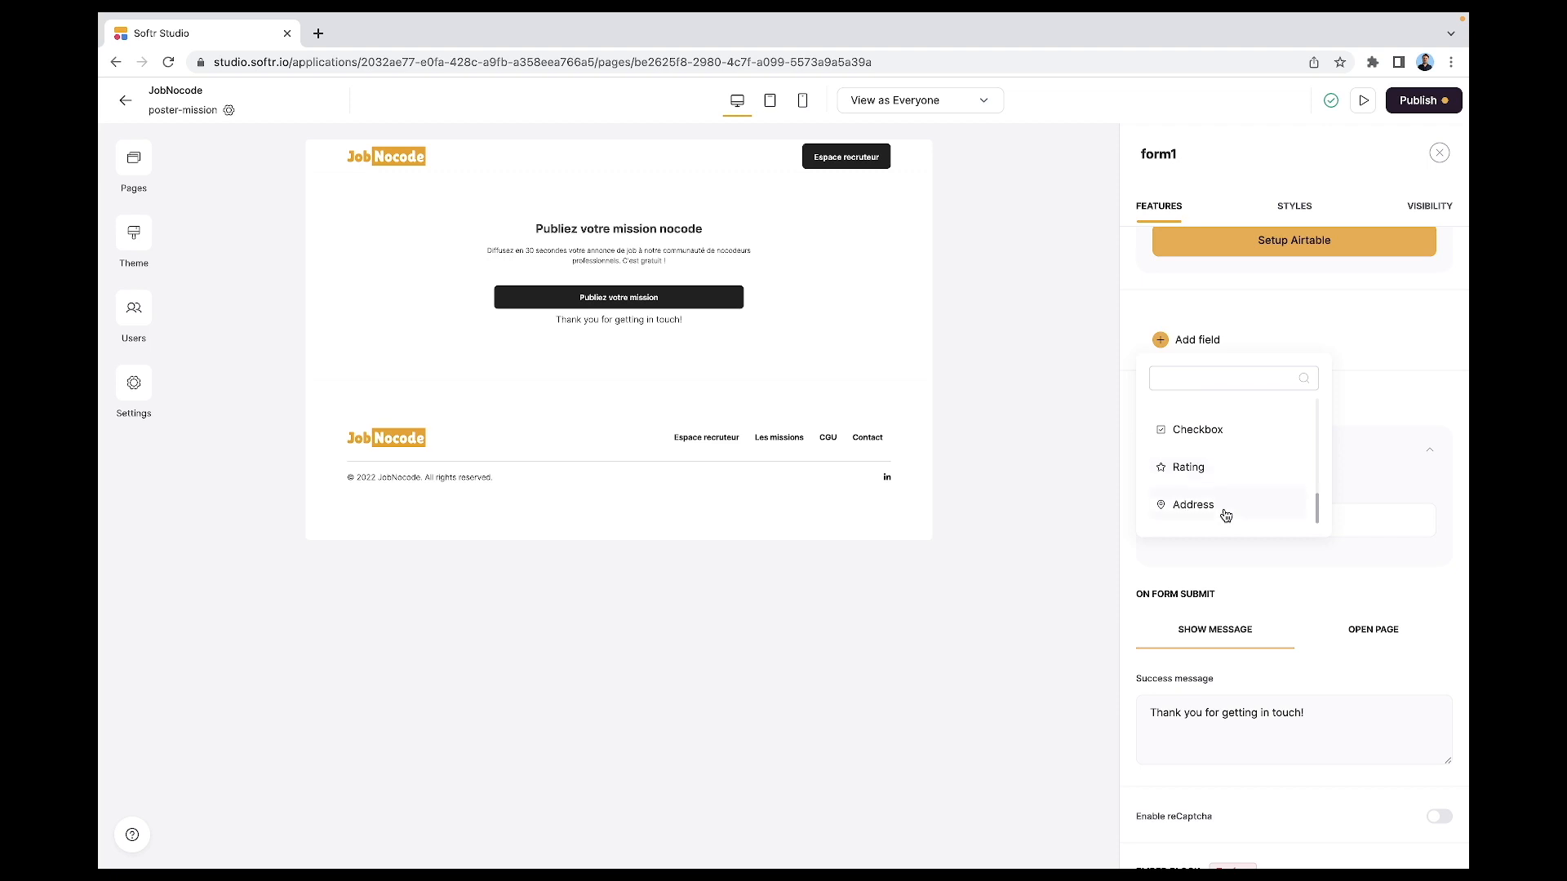
scroll(1226, 515, "up", 1)
scroll(1226, 515, "up", 8)
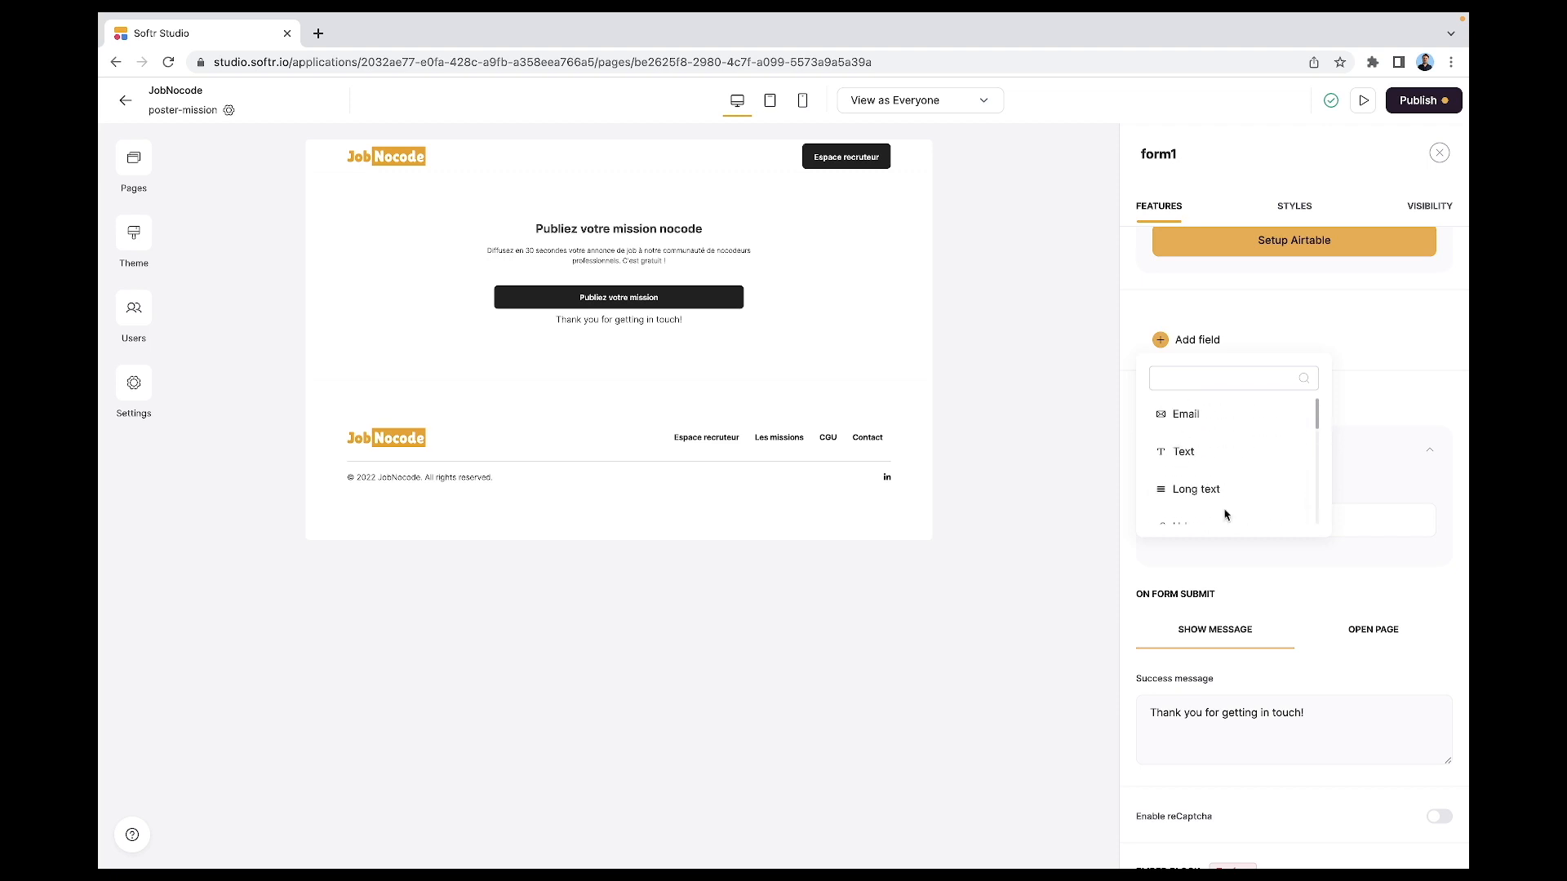
left_click(1214, 451)
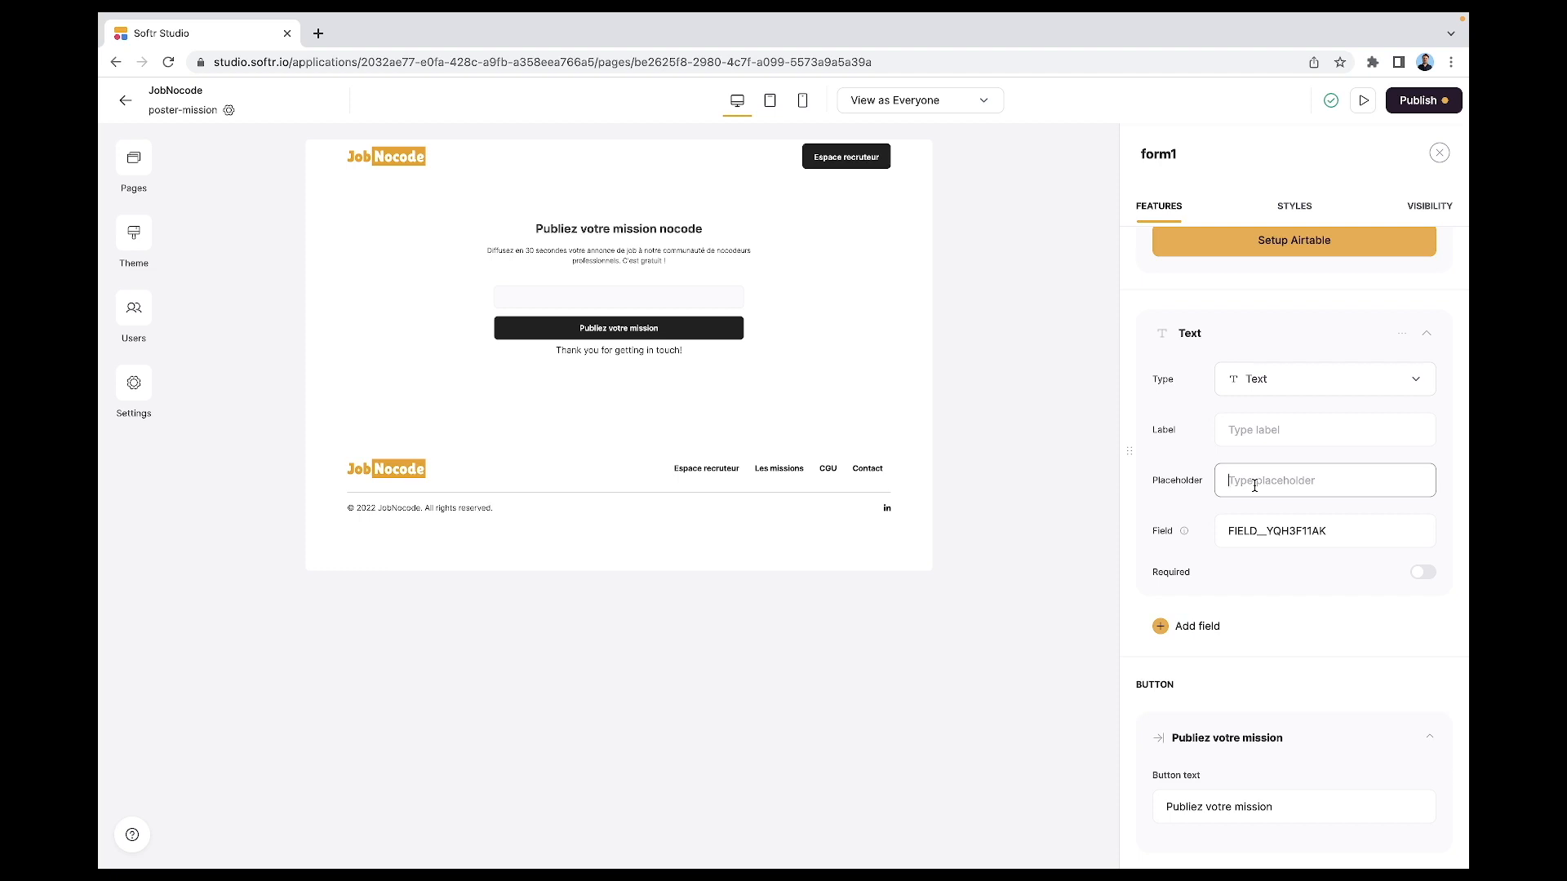
type("Intitulé de la mission")
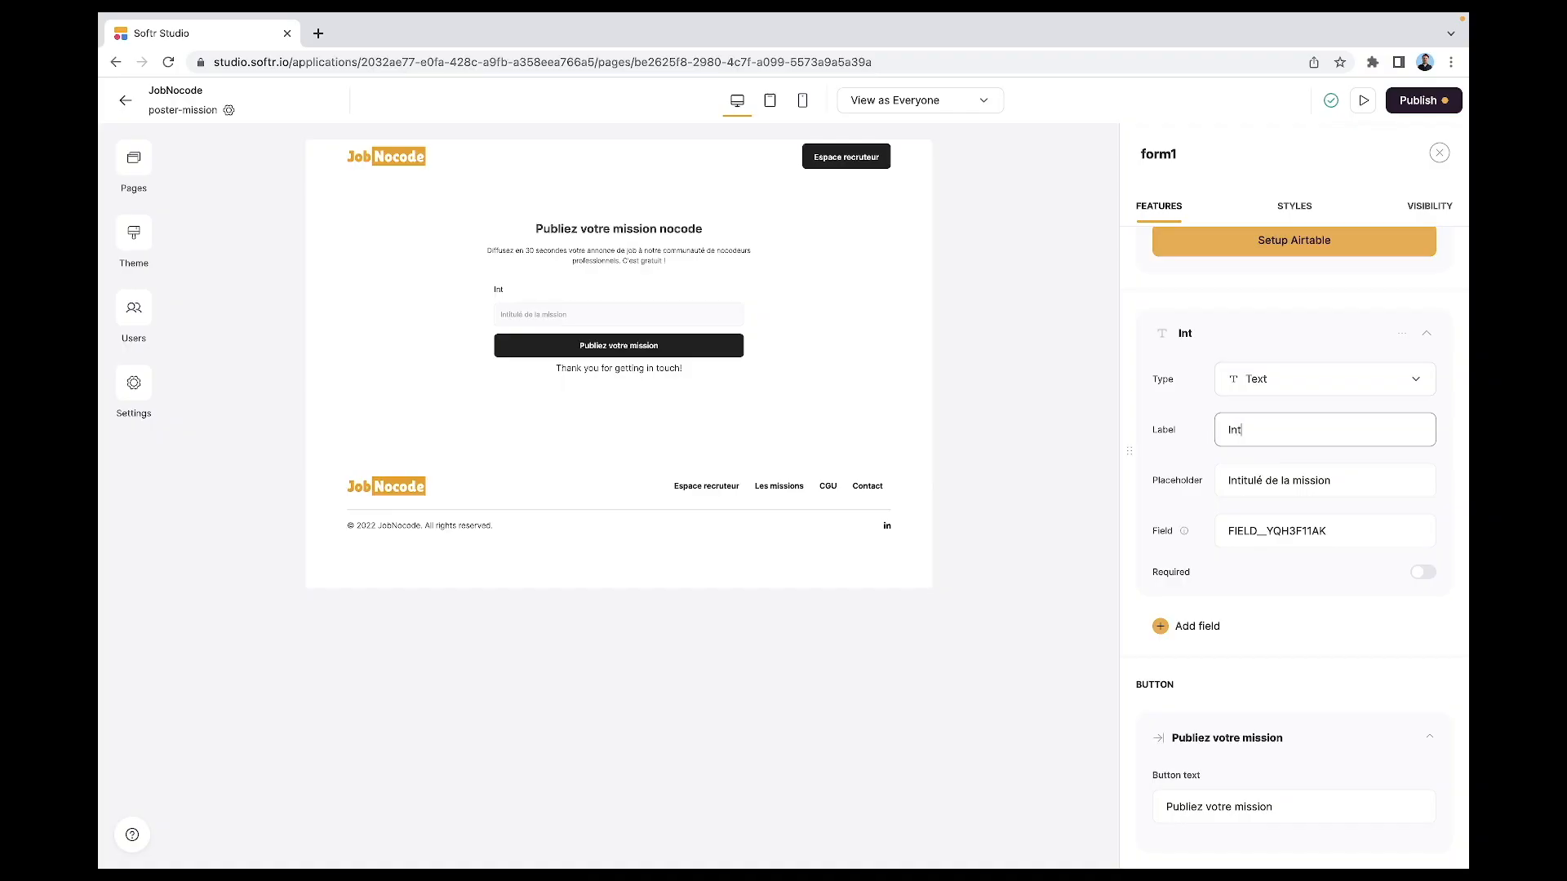
type("ulé de la mission")
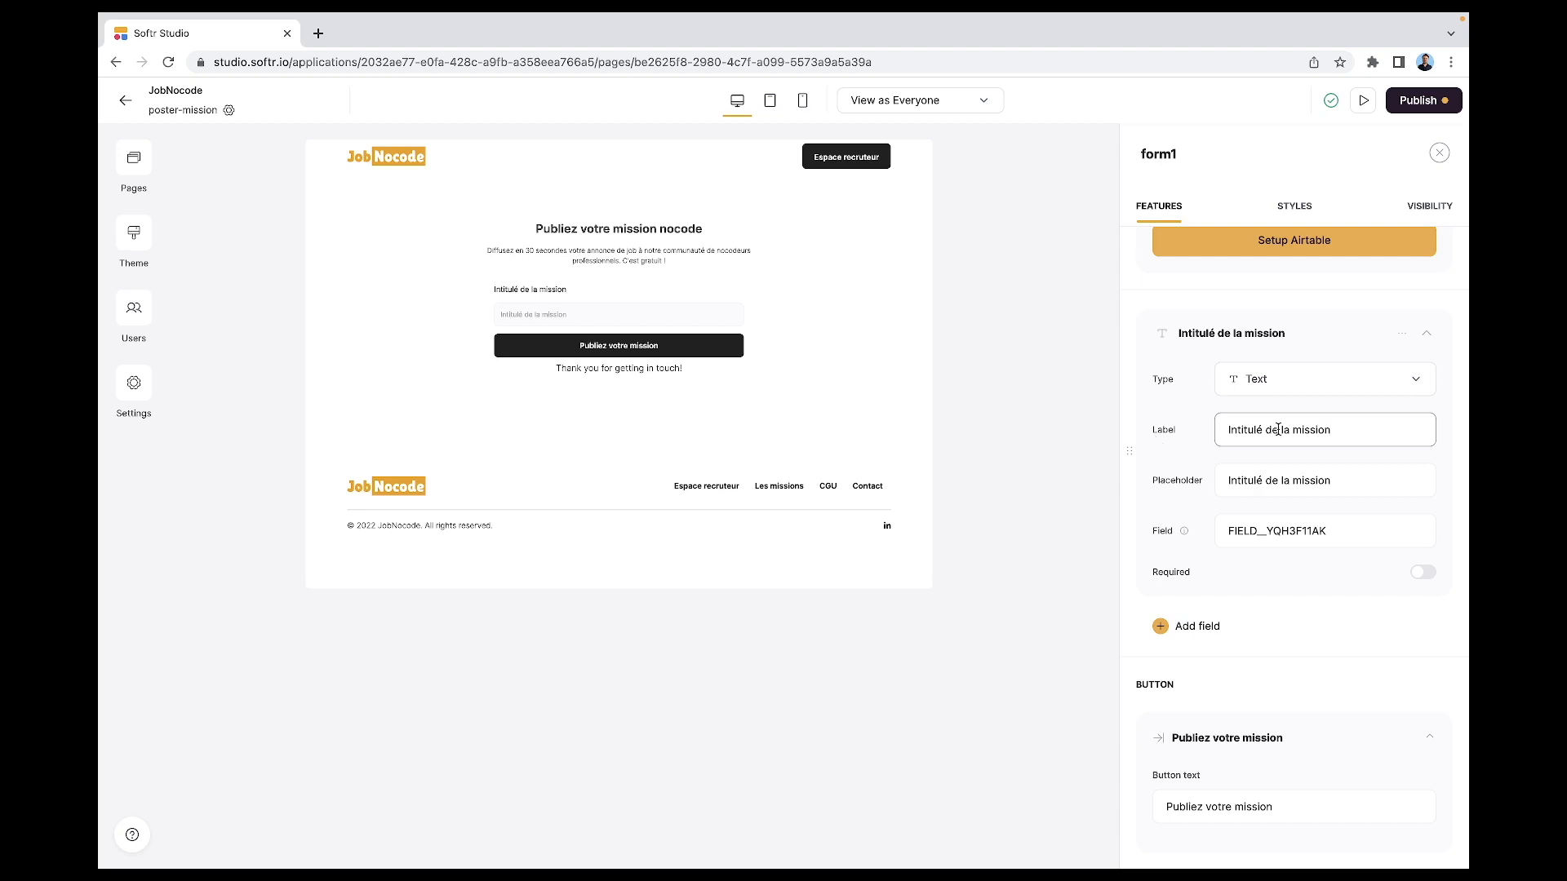
left_click(1240, 482)
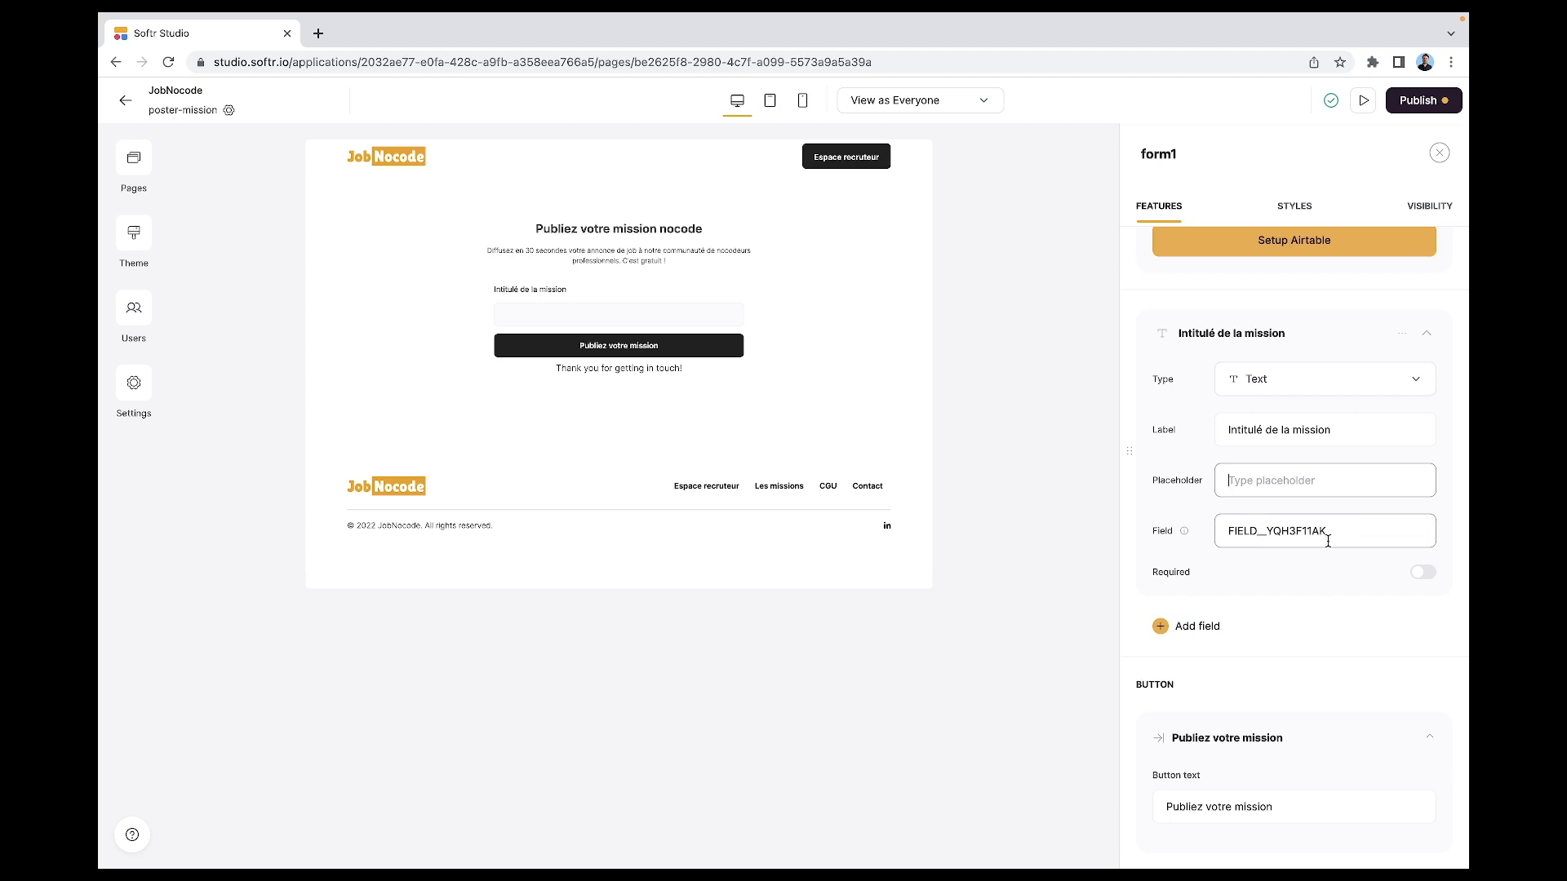
left_click(1424, 574)
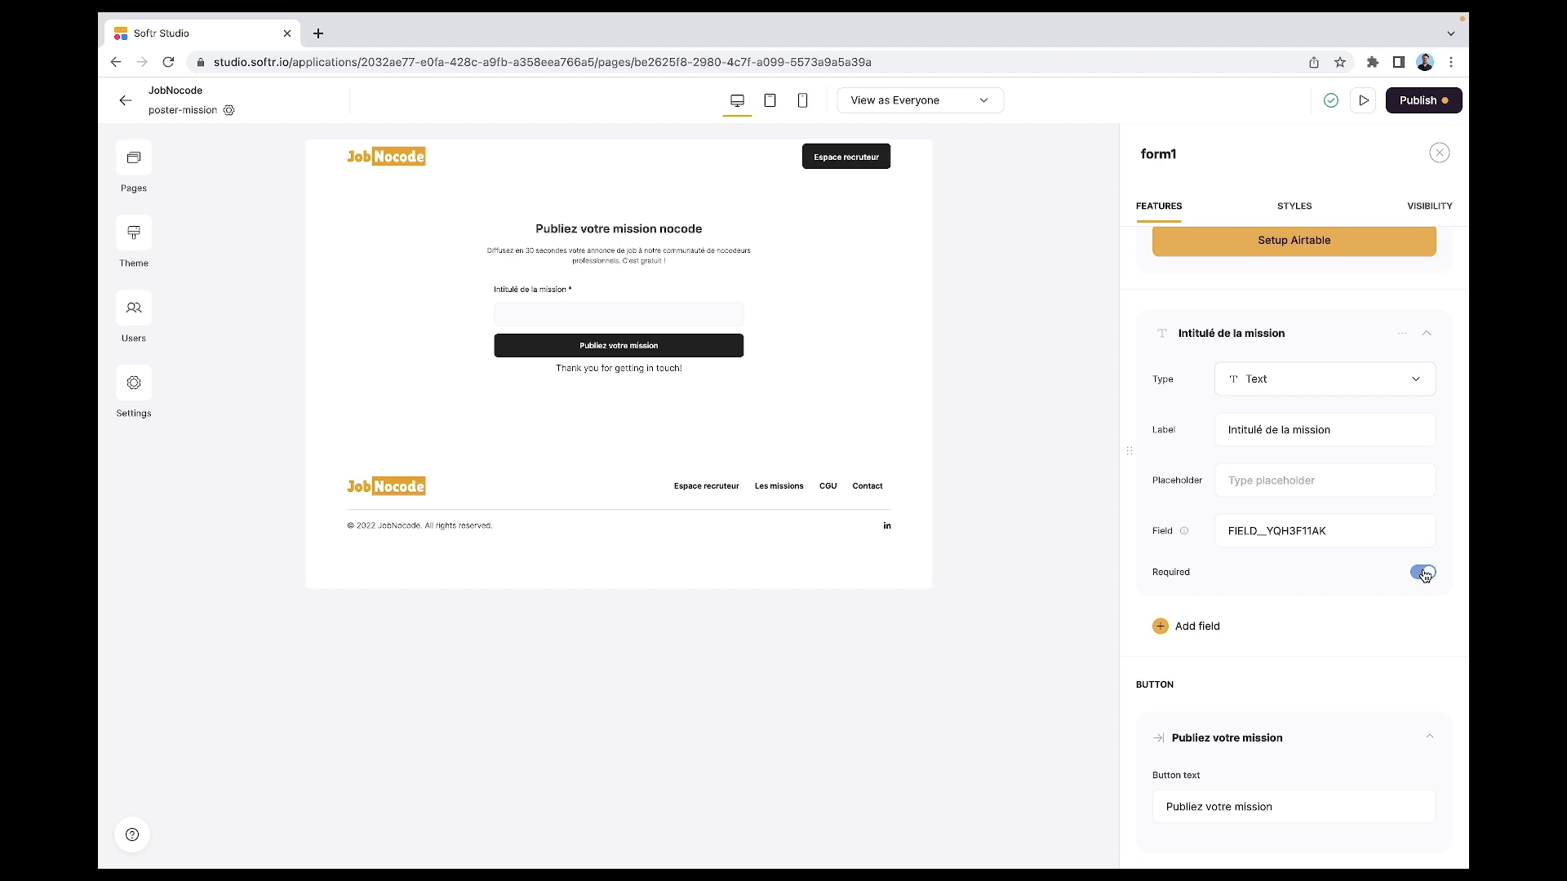
left_click(1188, 627)
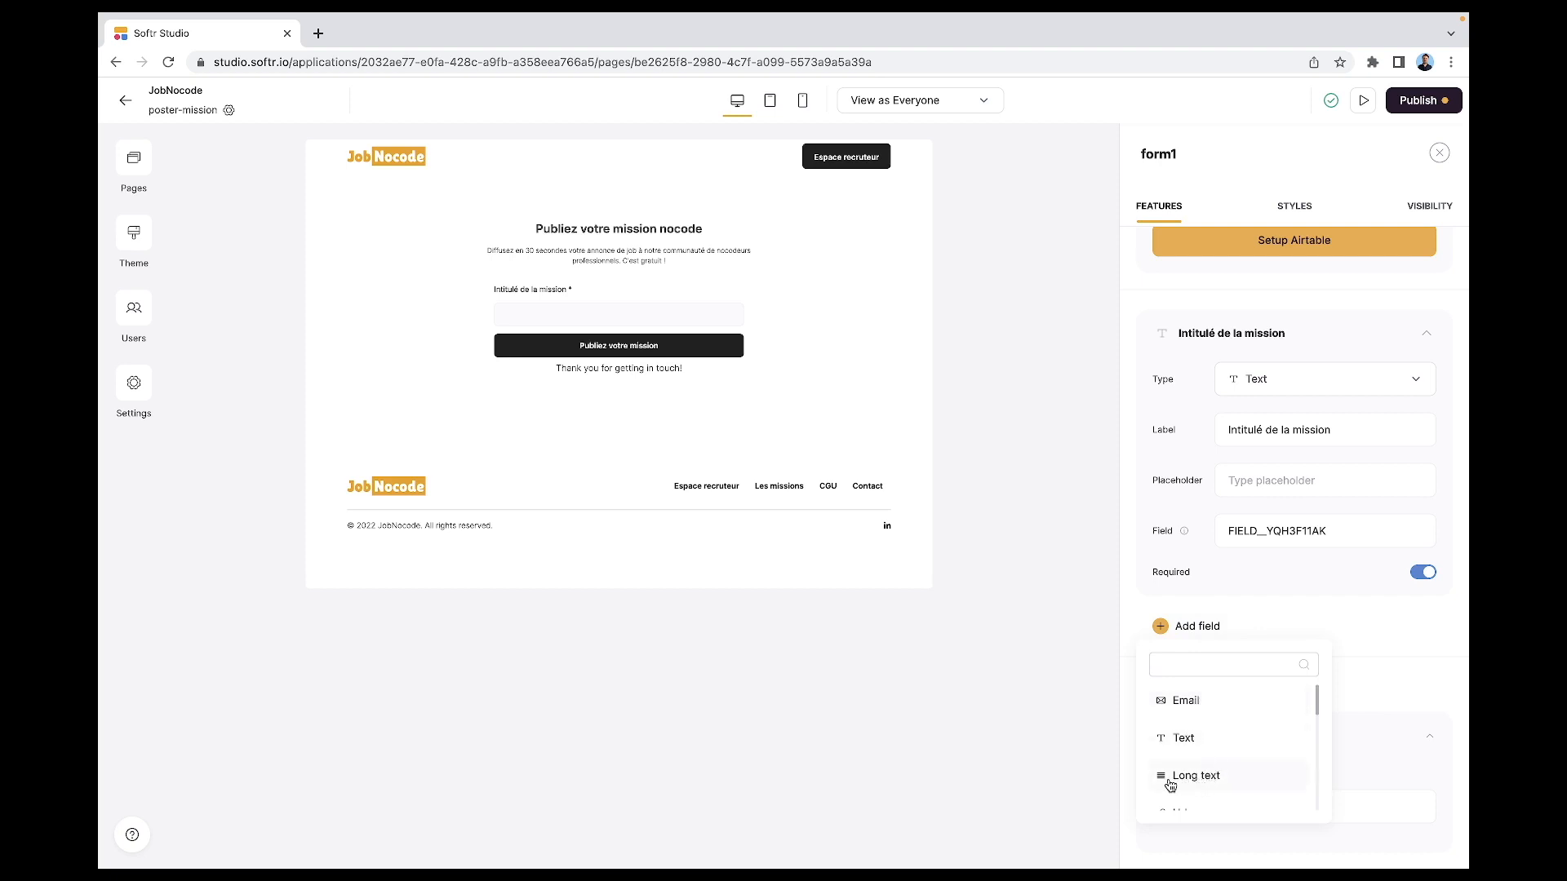
- Add a required long-text field 'Descriptif de la mission' below the mission title
left_click(1207, 782)
scroll(1249, 694, "down", 2)
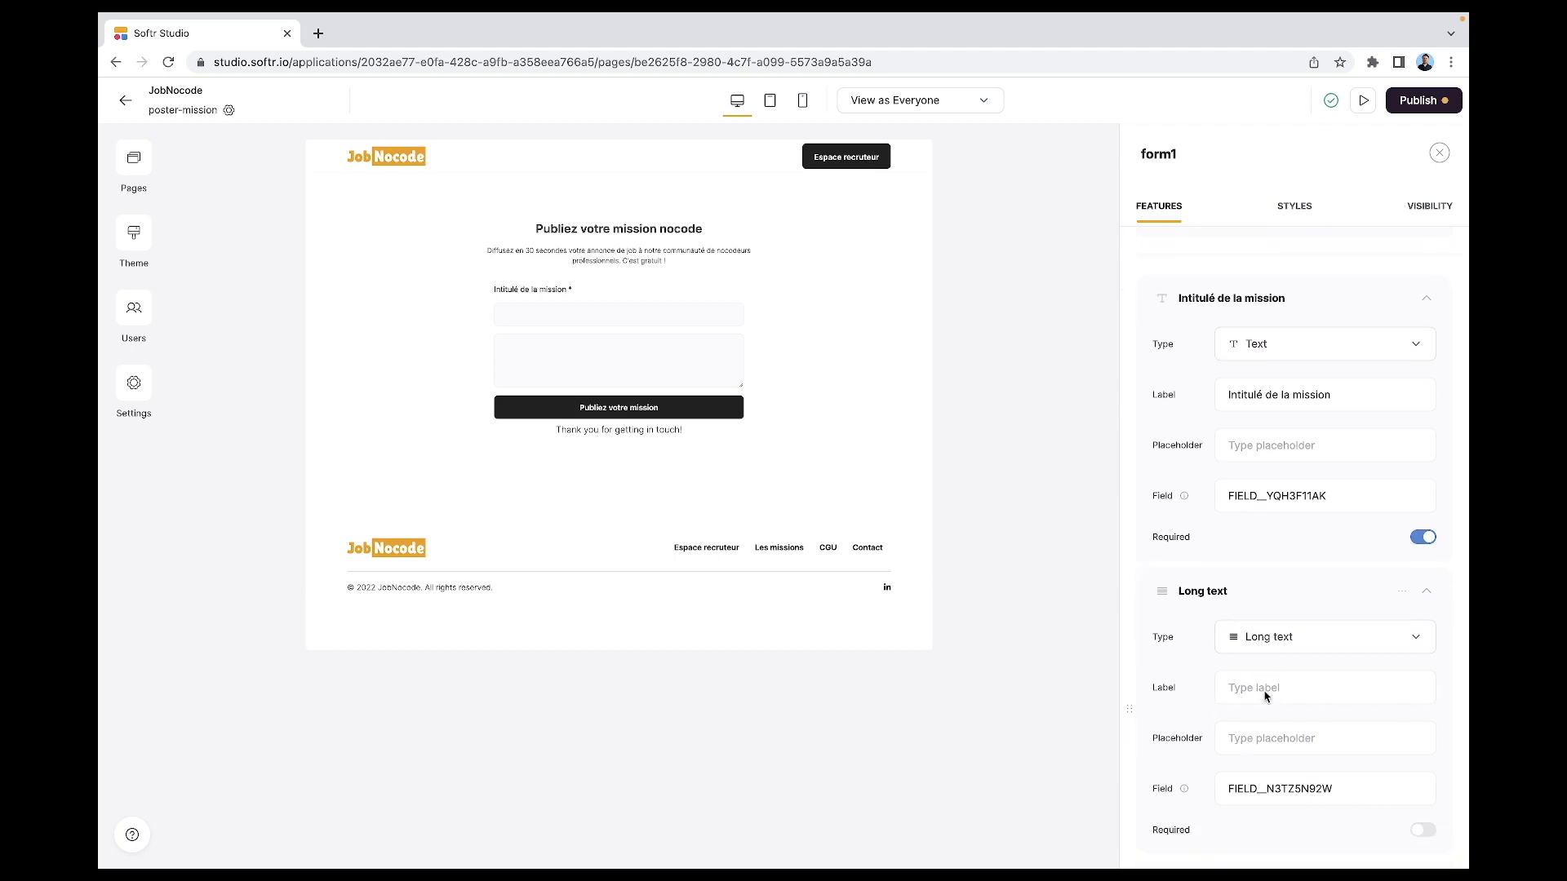
scroll(1265, 697, "down", 1)
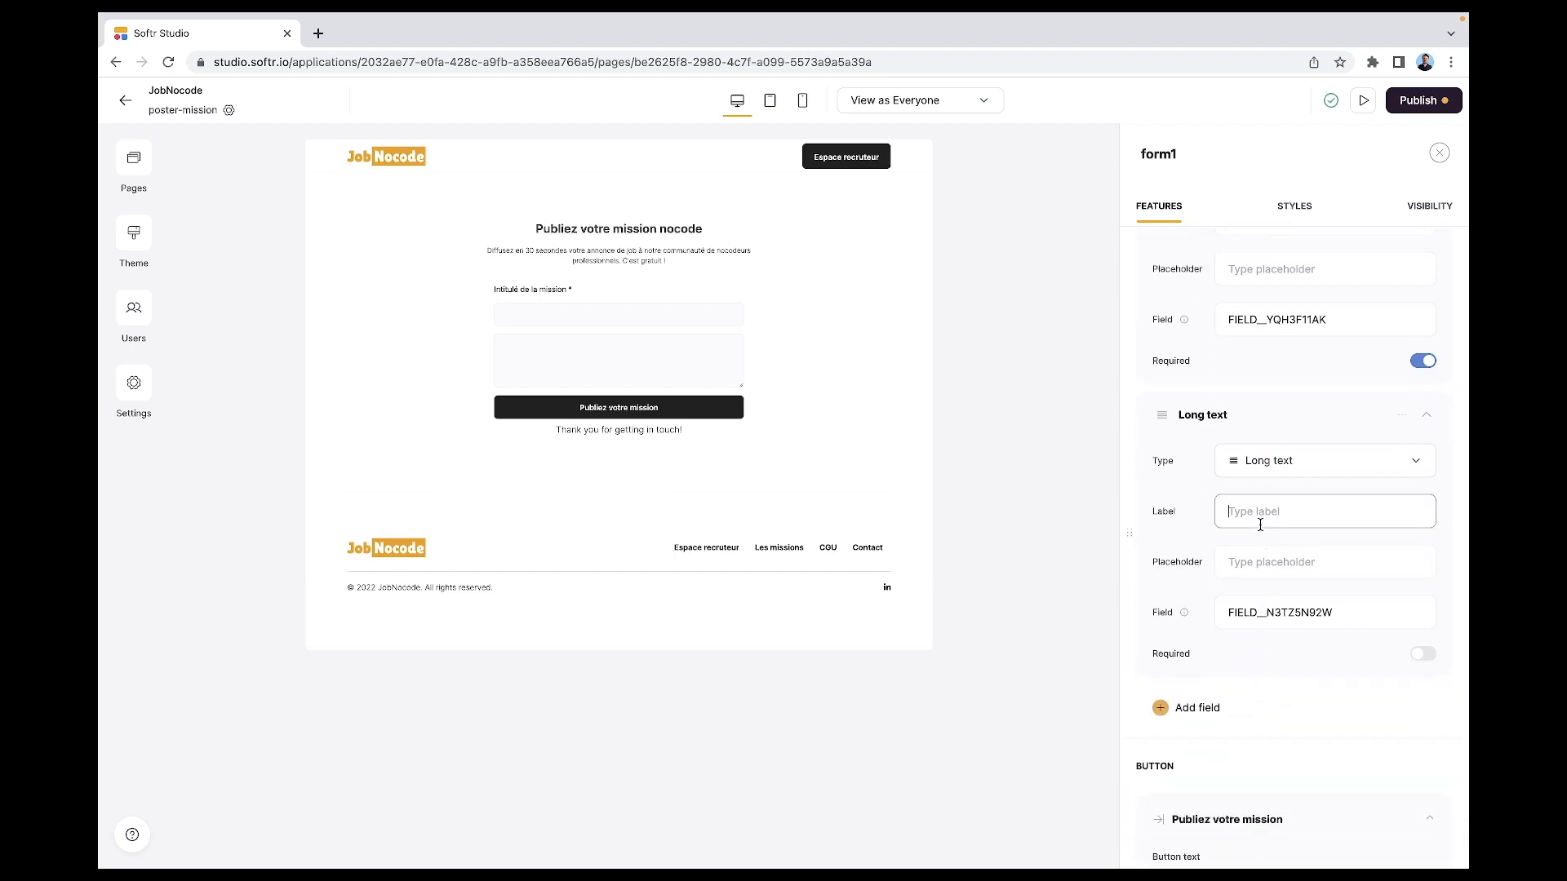
type("Descriptio")
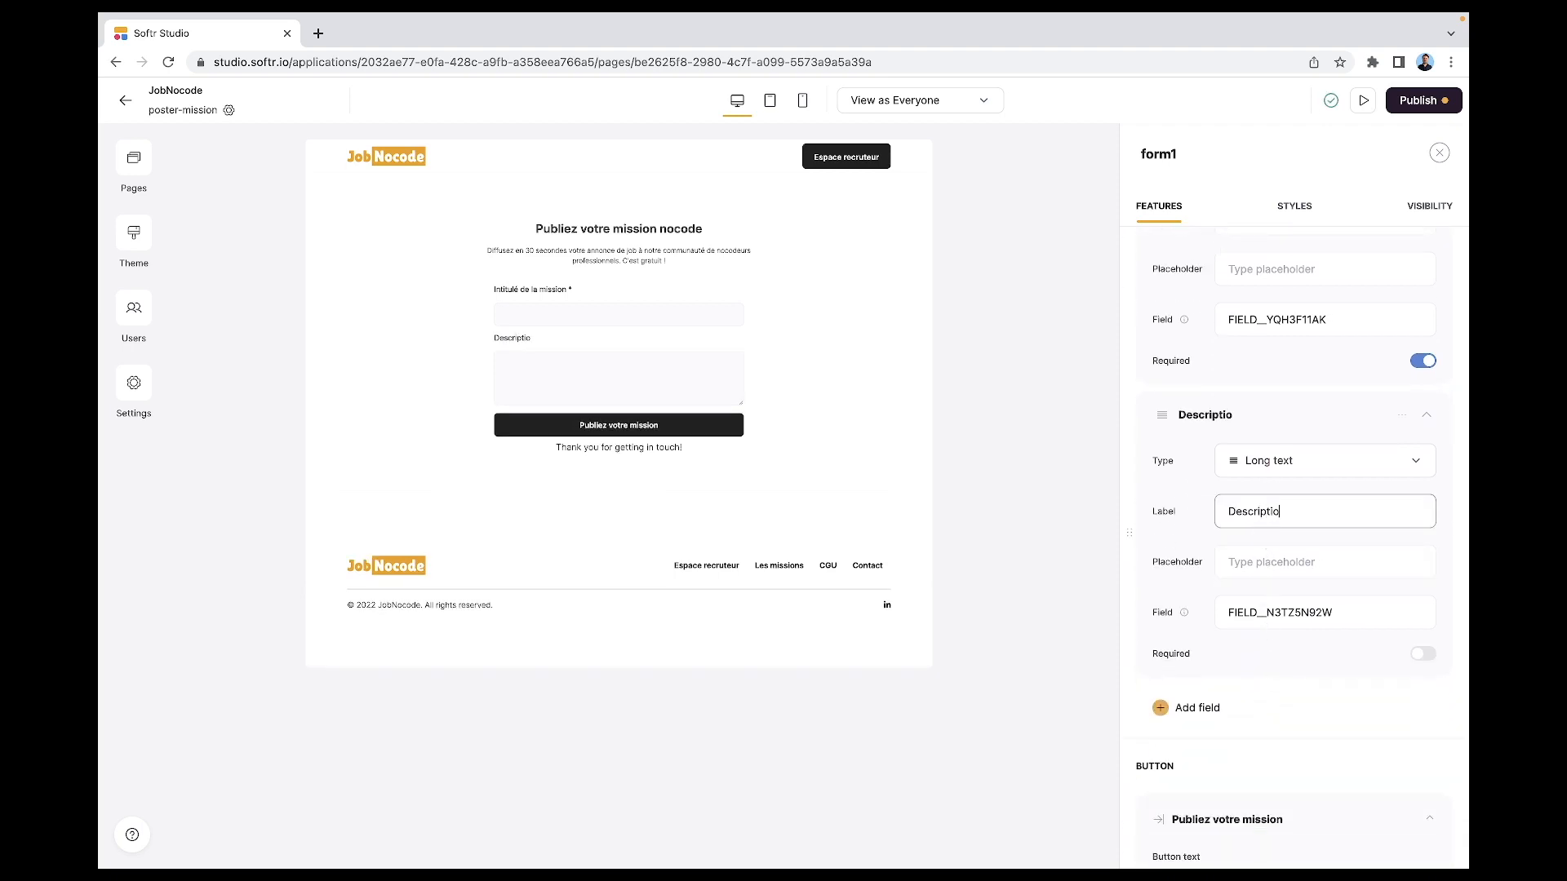
key("BackSpace")
type("f de")
key("BackSpace")
type("de la mission")
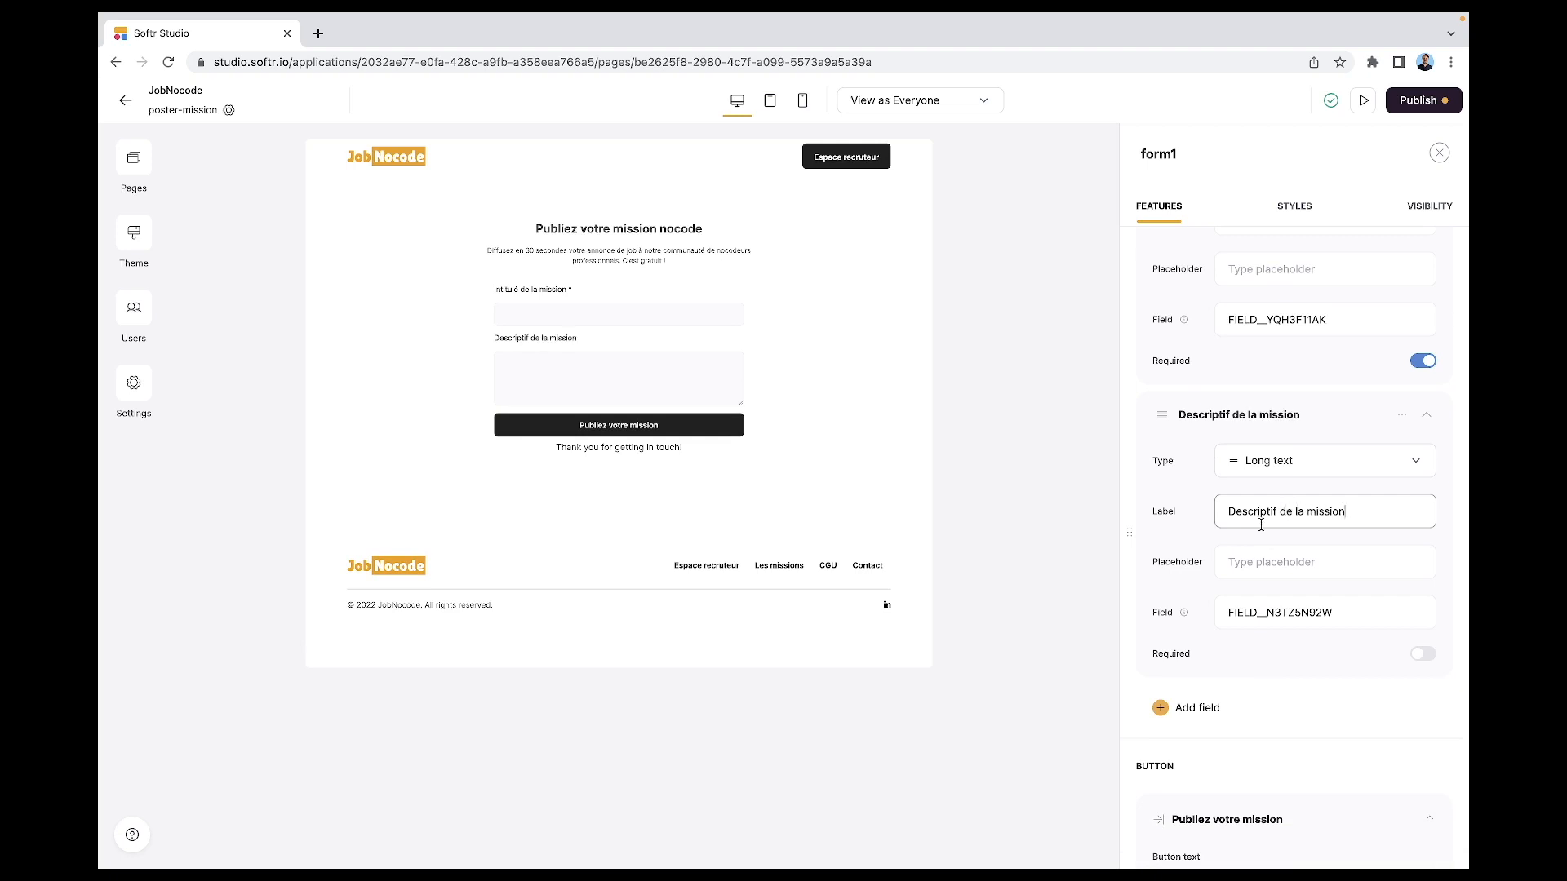
left_click(1422, 655)
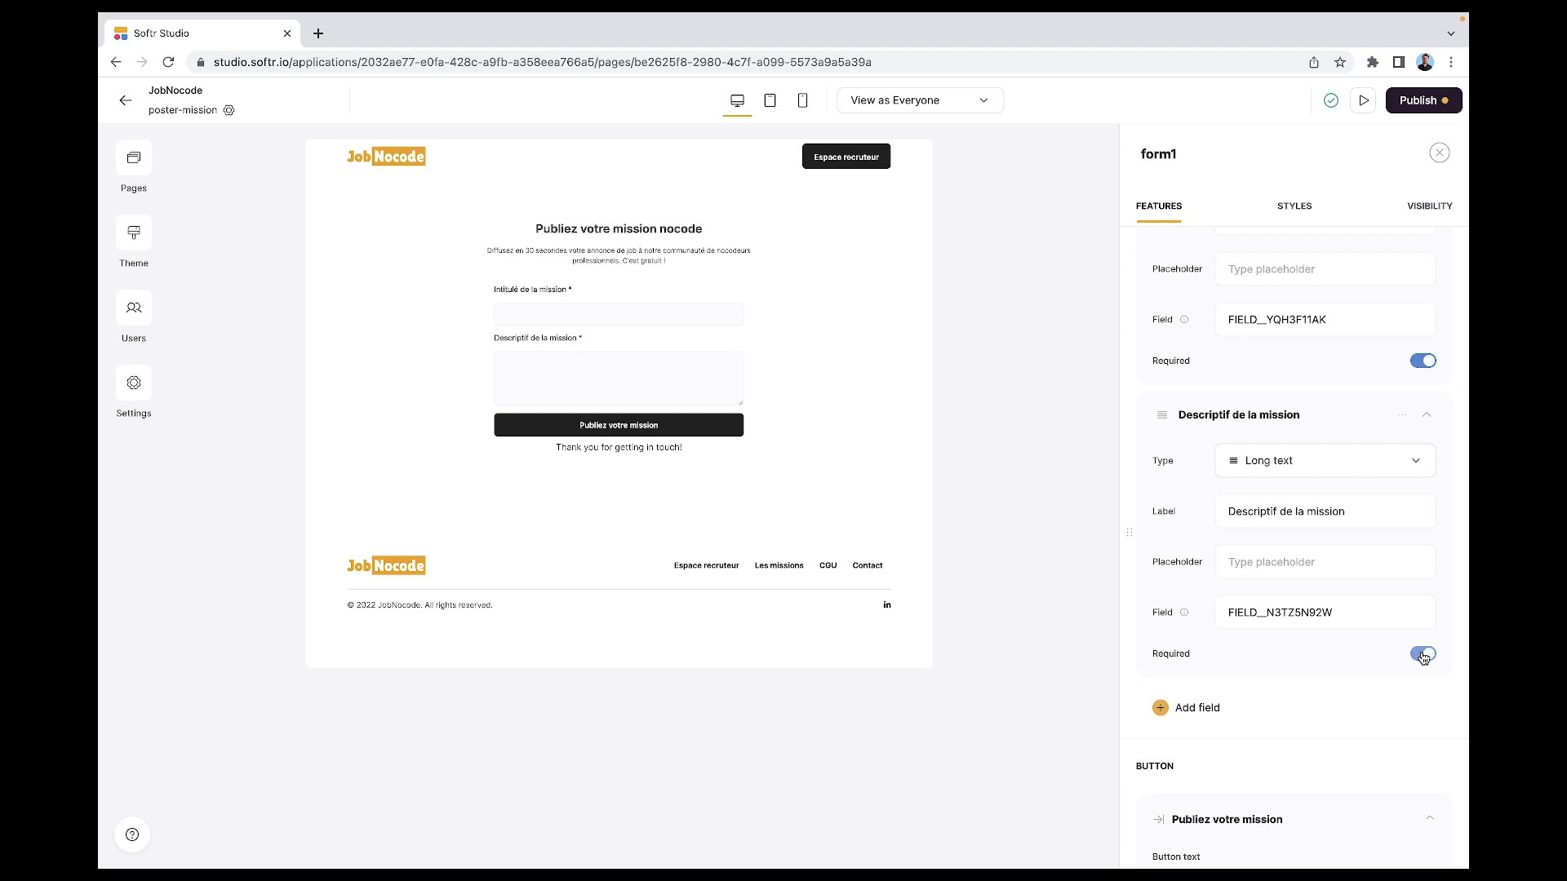
- Add a dropdown field labelled 'Type de contrat' to the form
left_click(1205, 710)
scroll(1205, 662, "down", 2)
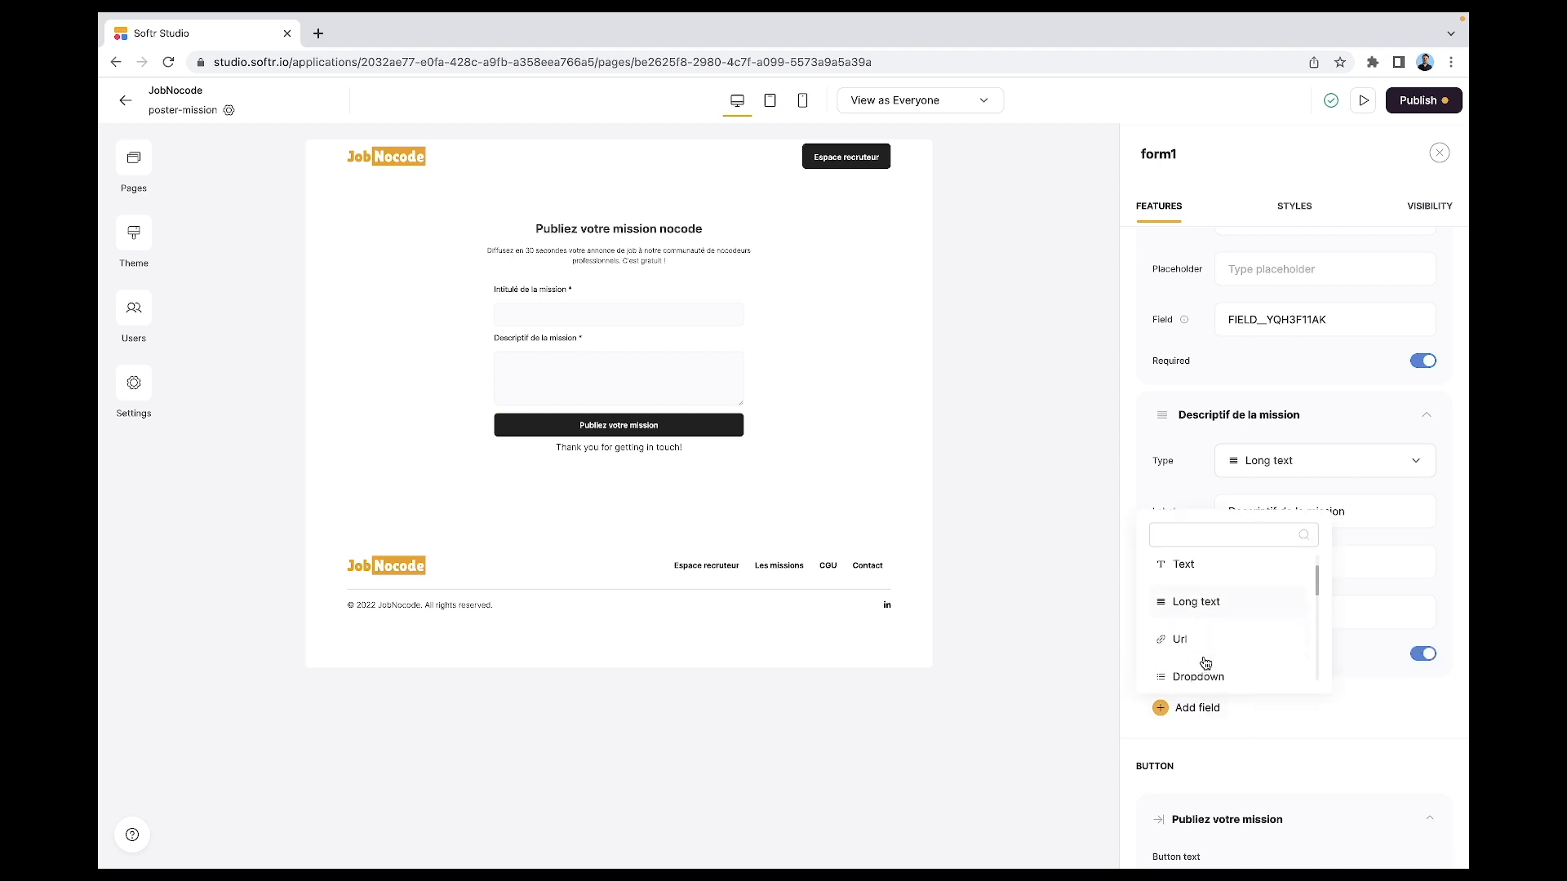
scroll(1204, 663, "down", 1)
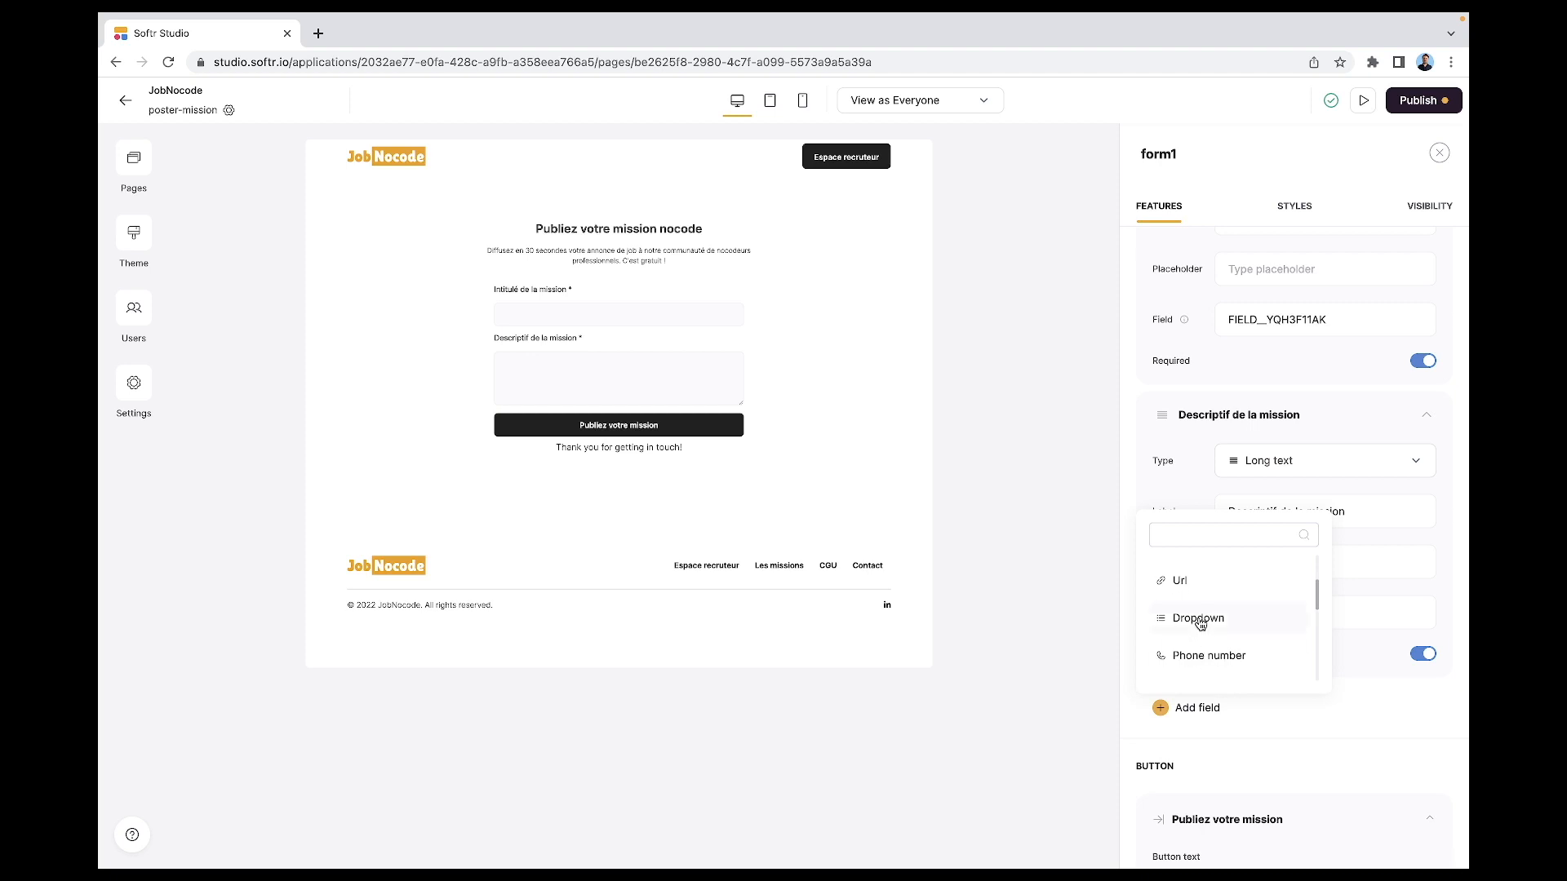
left_click(1202, 624)
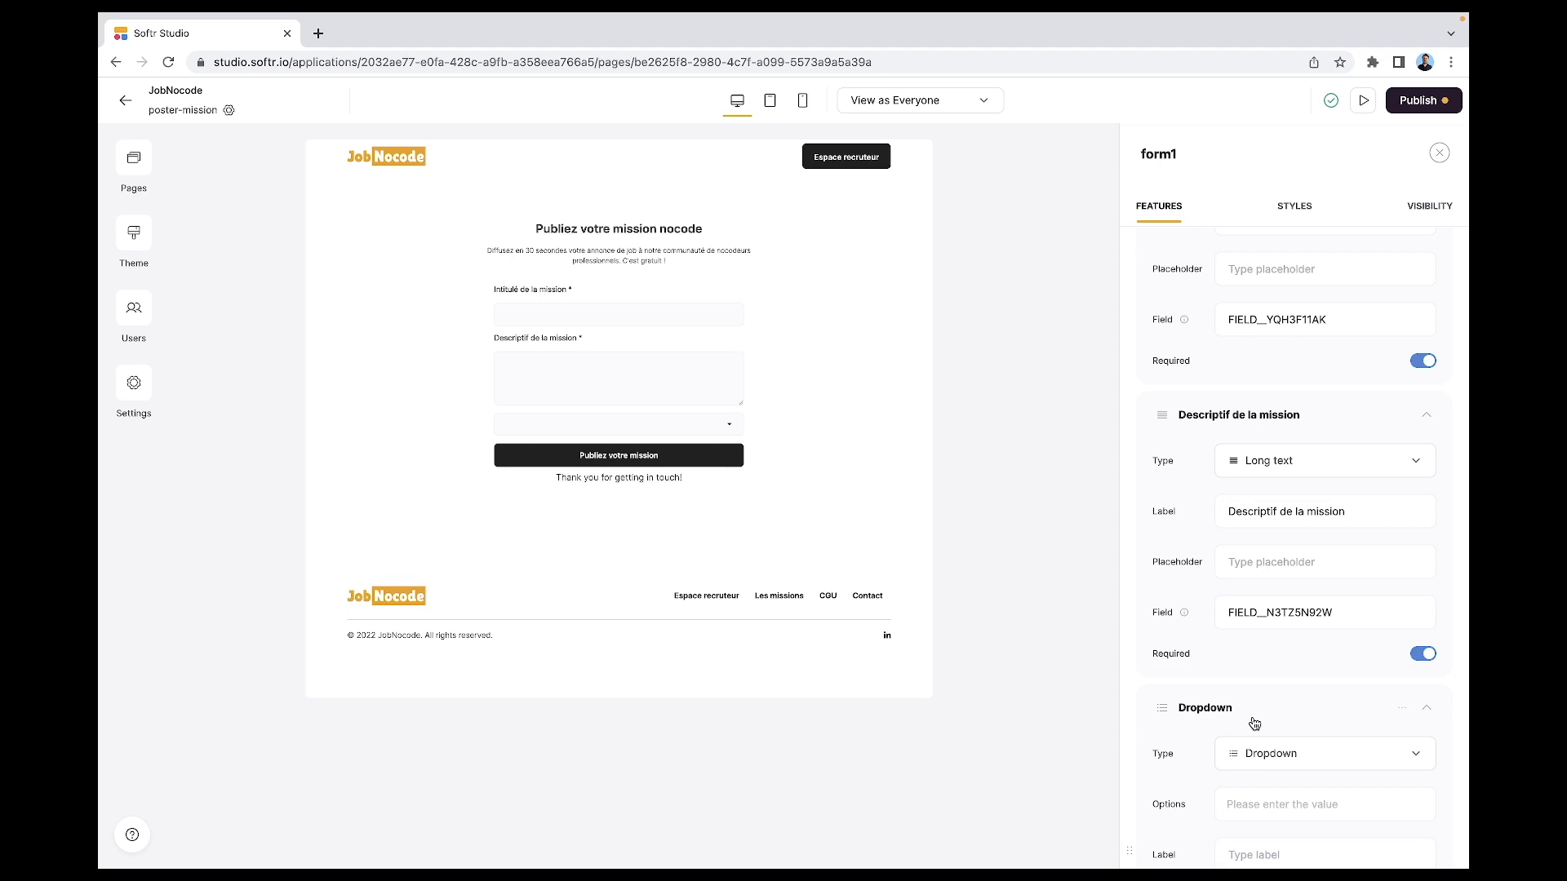
left_click(1283, 753)
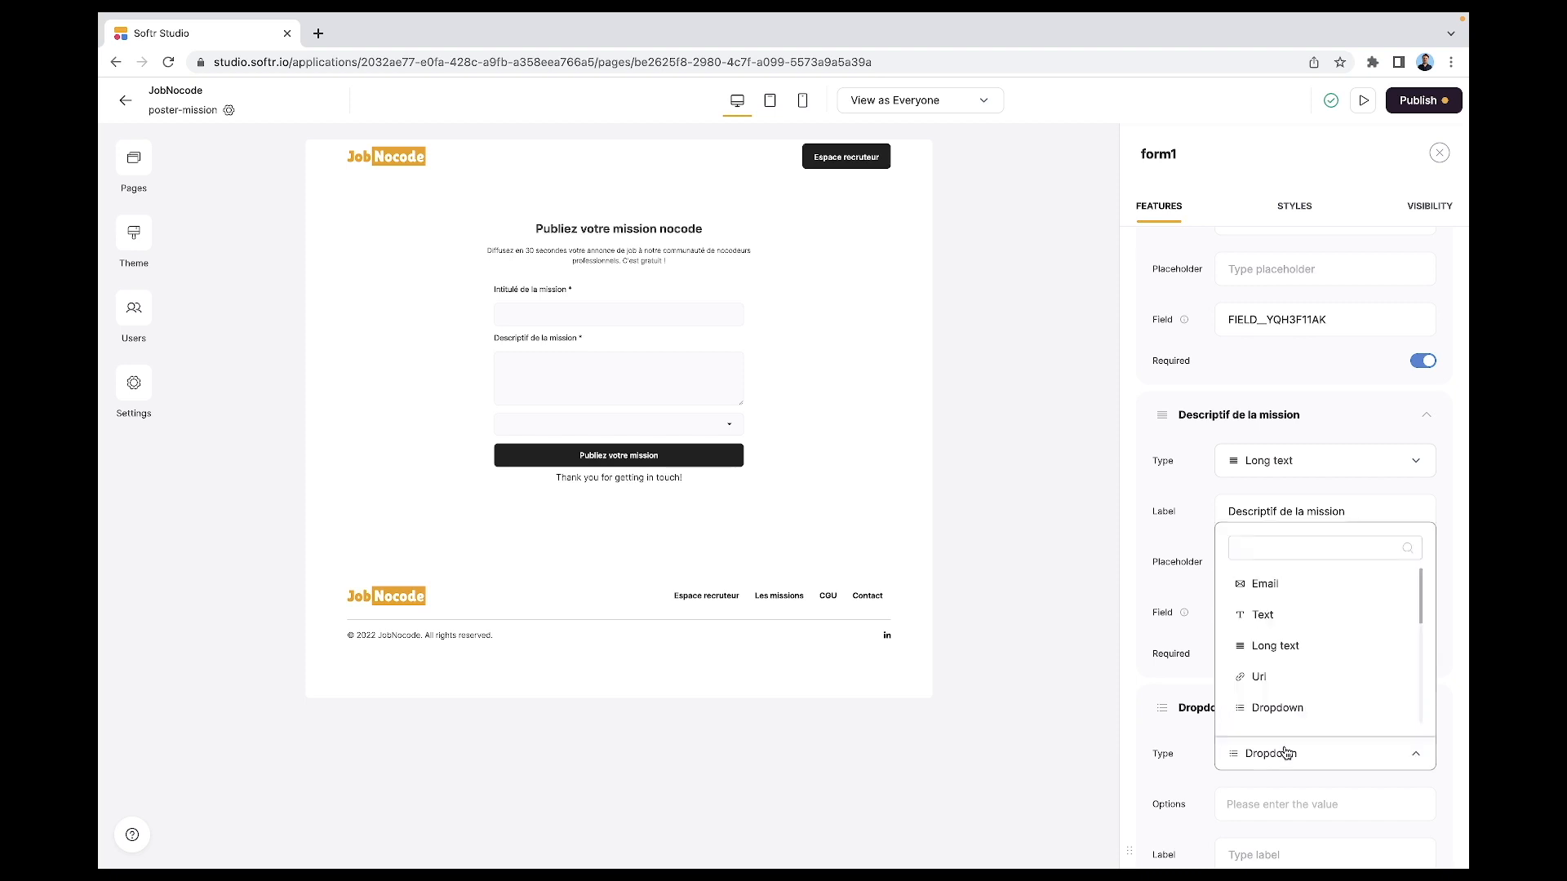
scroll(1290, 682, "down", 3)
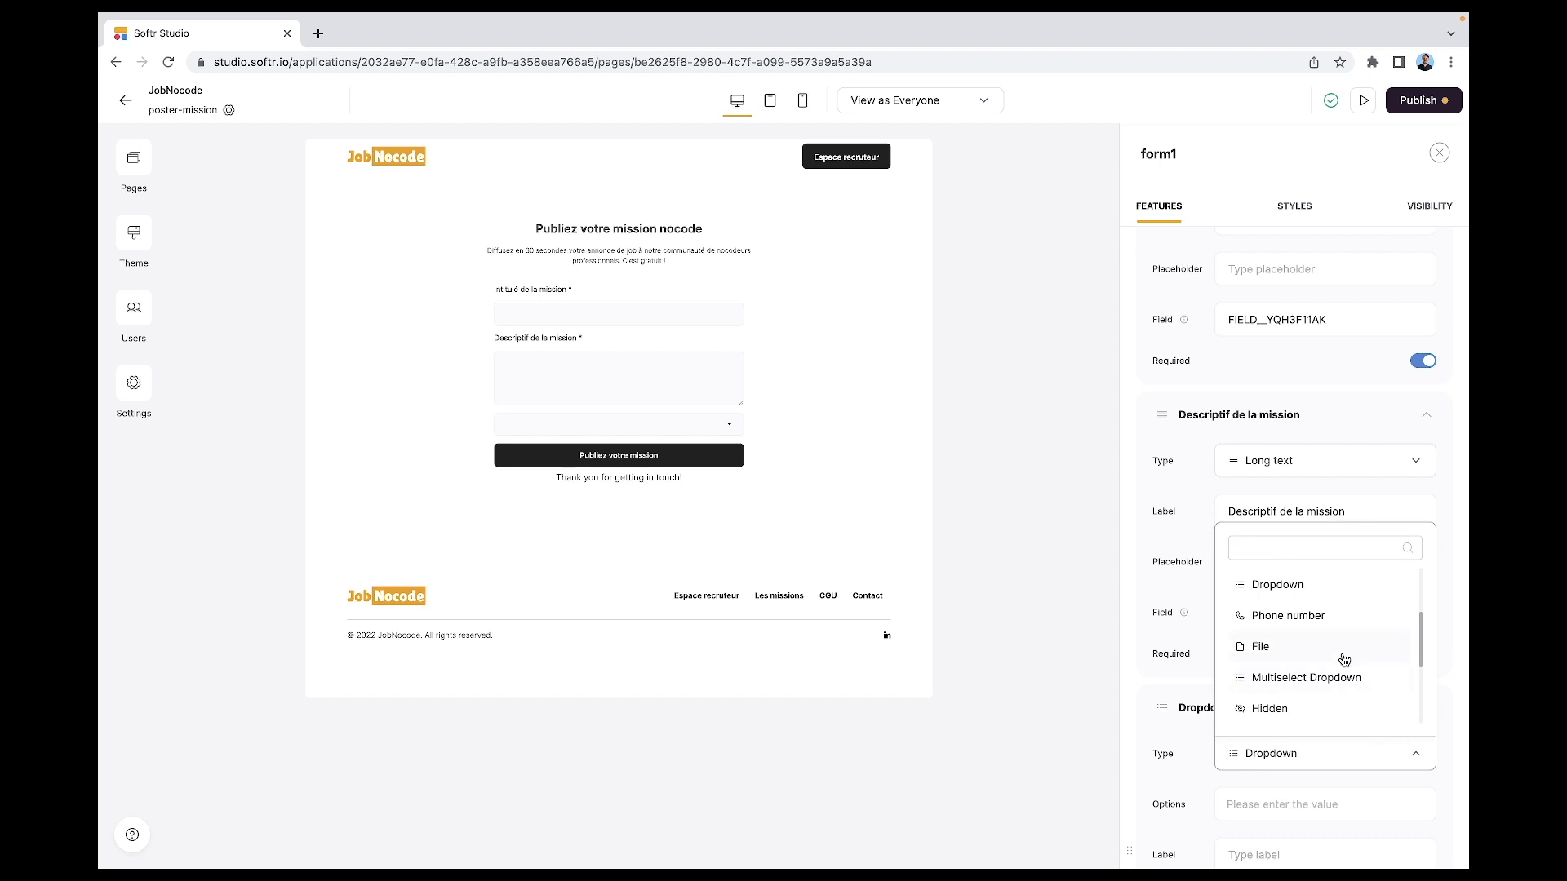
scroll(1341, 658, "up", 1)
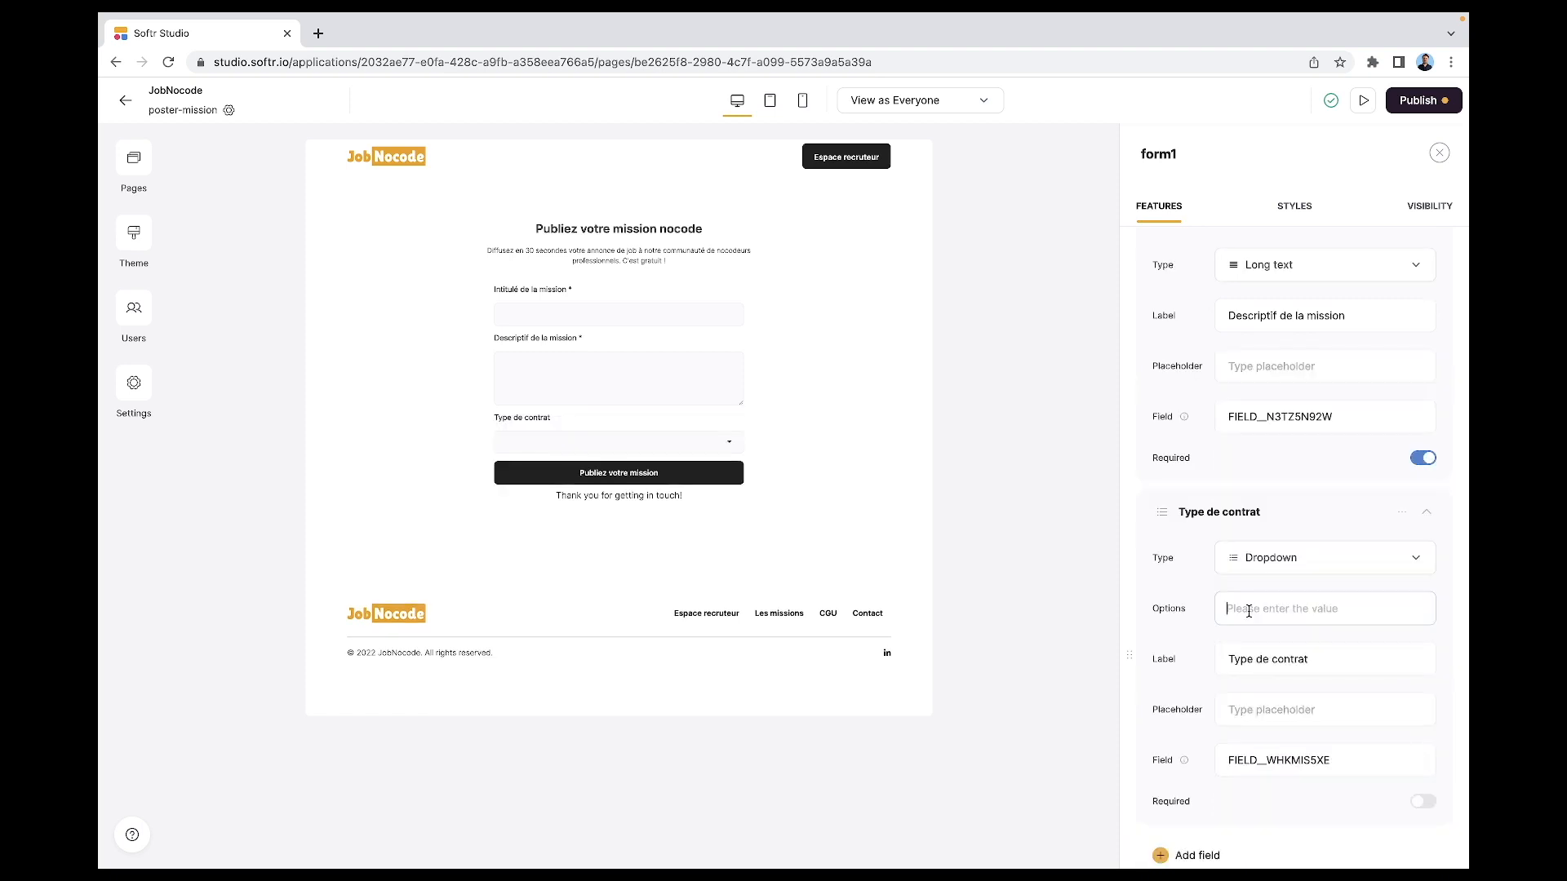
- Enter the options Freelance, CDD, CDI, Apprentissage, Association and Stage
type("Freelanec")
key("BackSpace")
key("BackSpace")
type("ce")
key("Return")
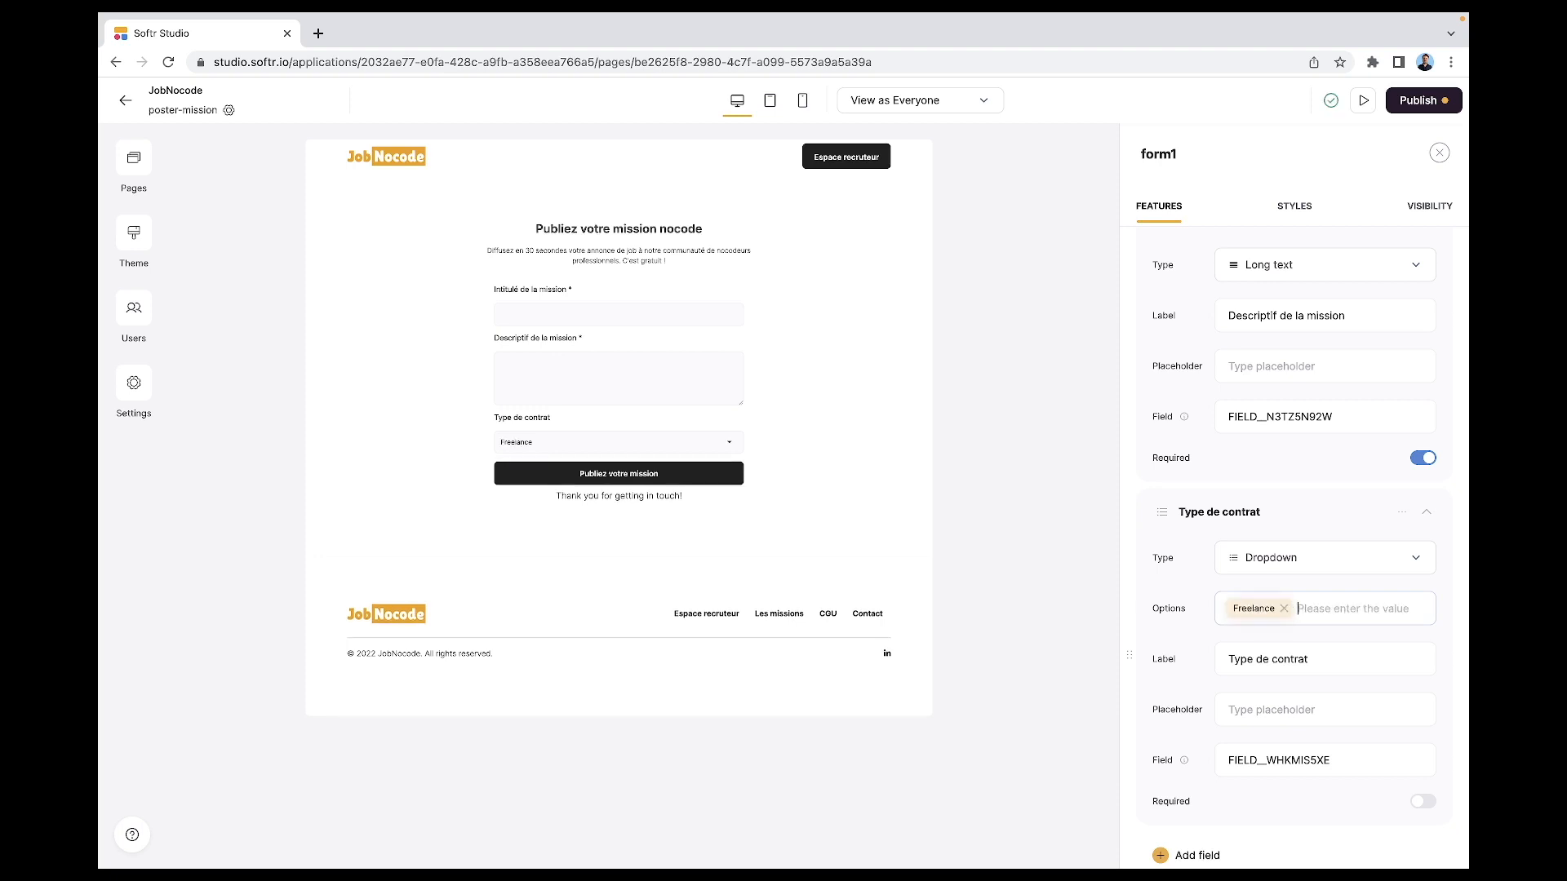
type("CDD")
key("Return")
type("CDI")
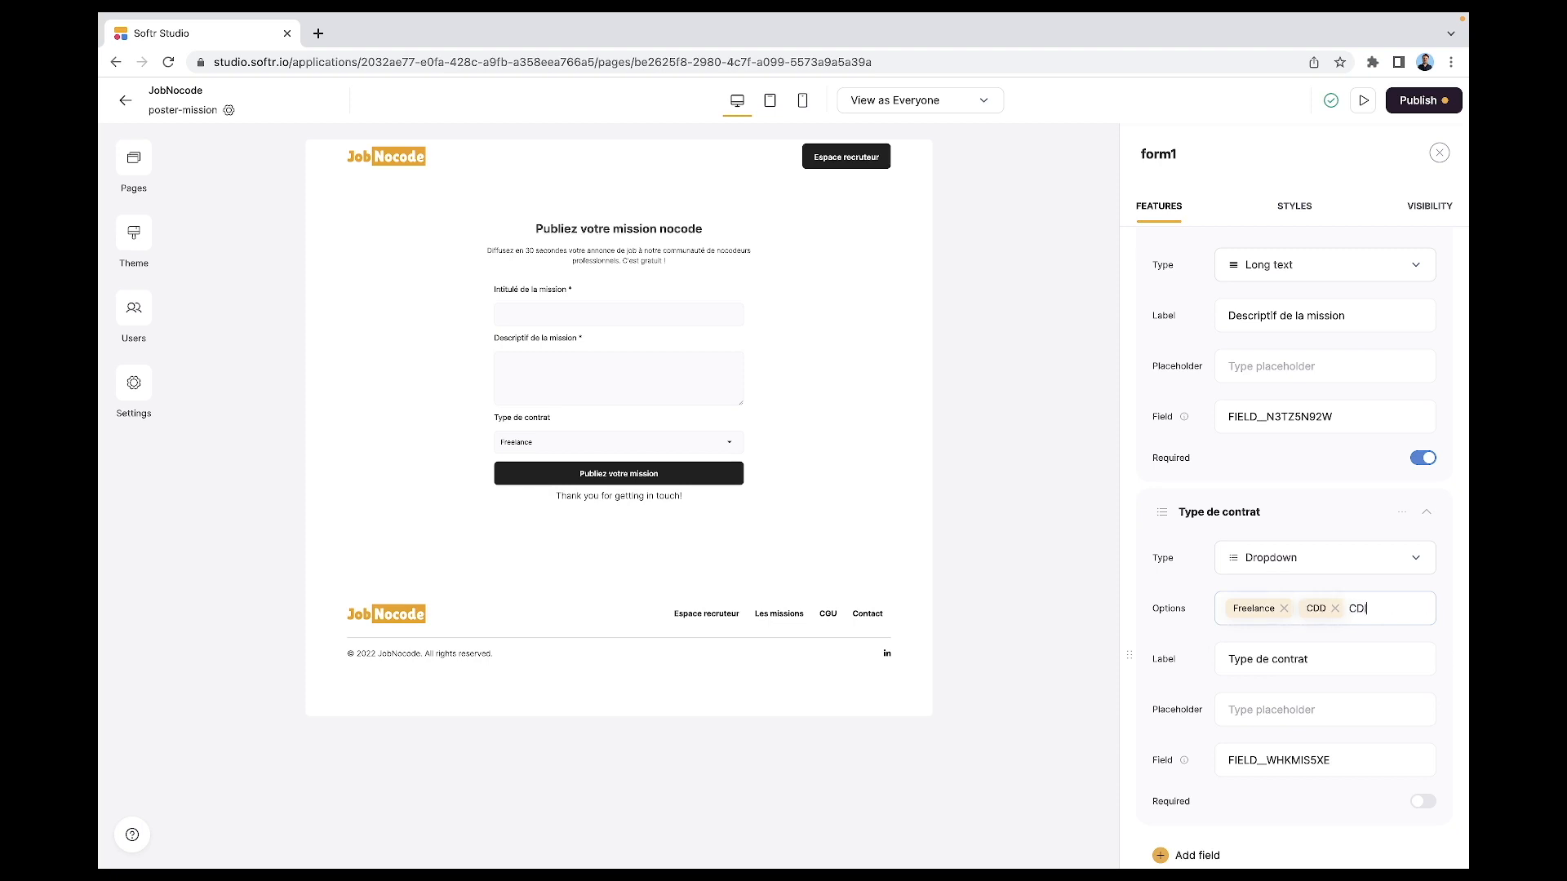
key("Return")
type("Apprentissage")
key("Return")
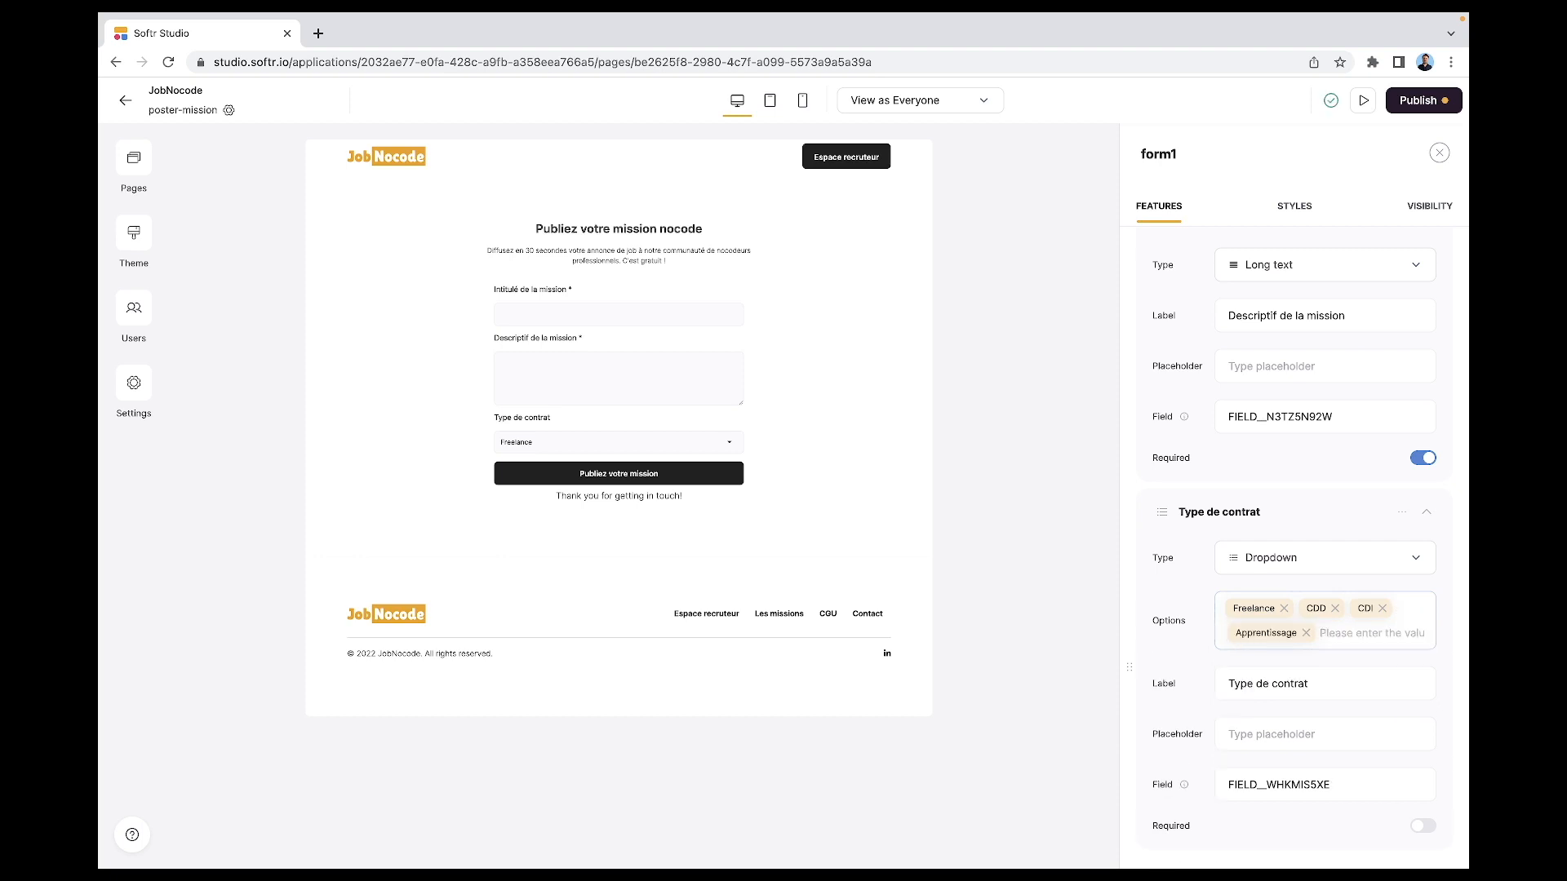
type("Asocia")
key("BackSpace")
key("BackSpace")
key("BackSpace")
key("BackSpace")
type("sociation")
key("Return")
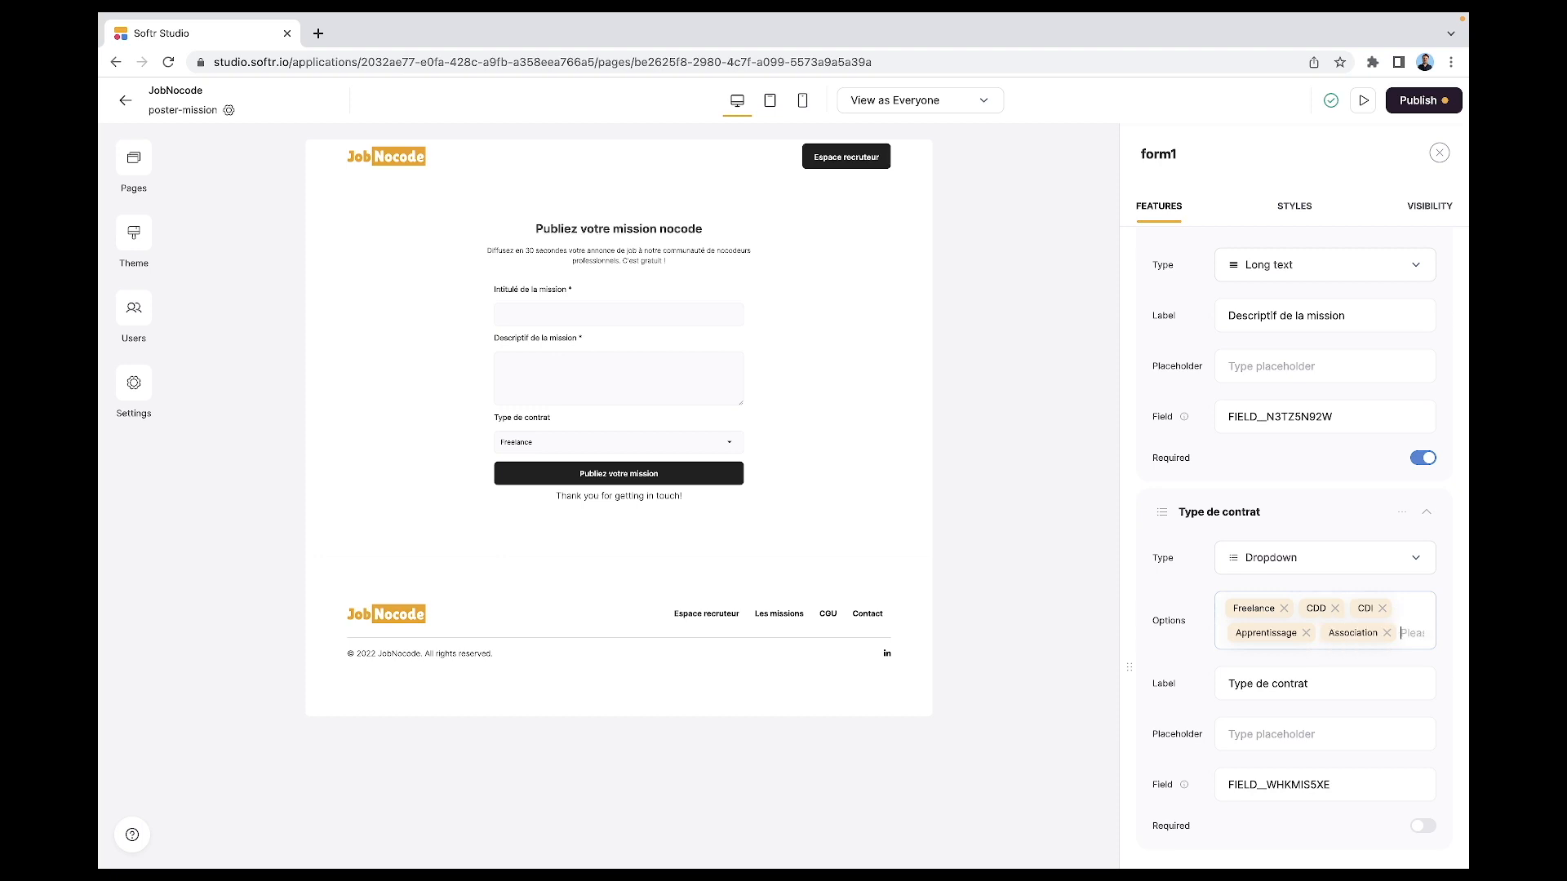
type("Stage")
key("Return")
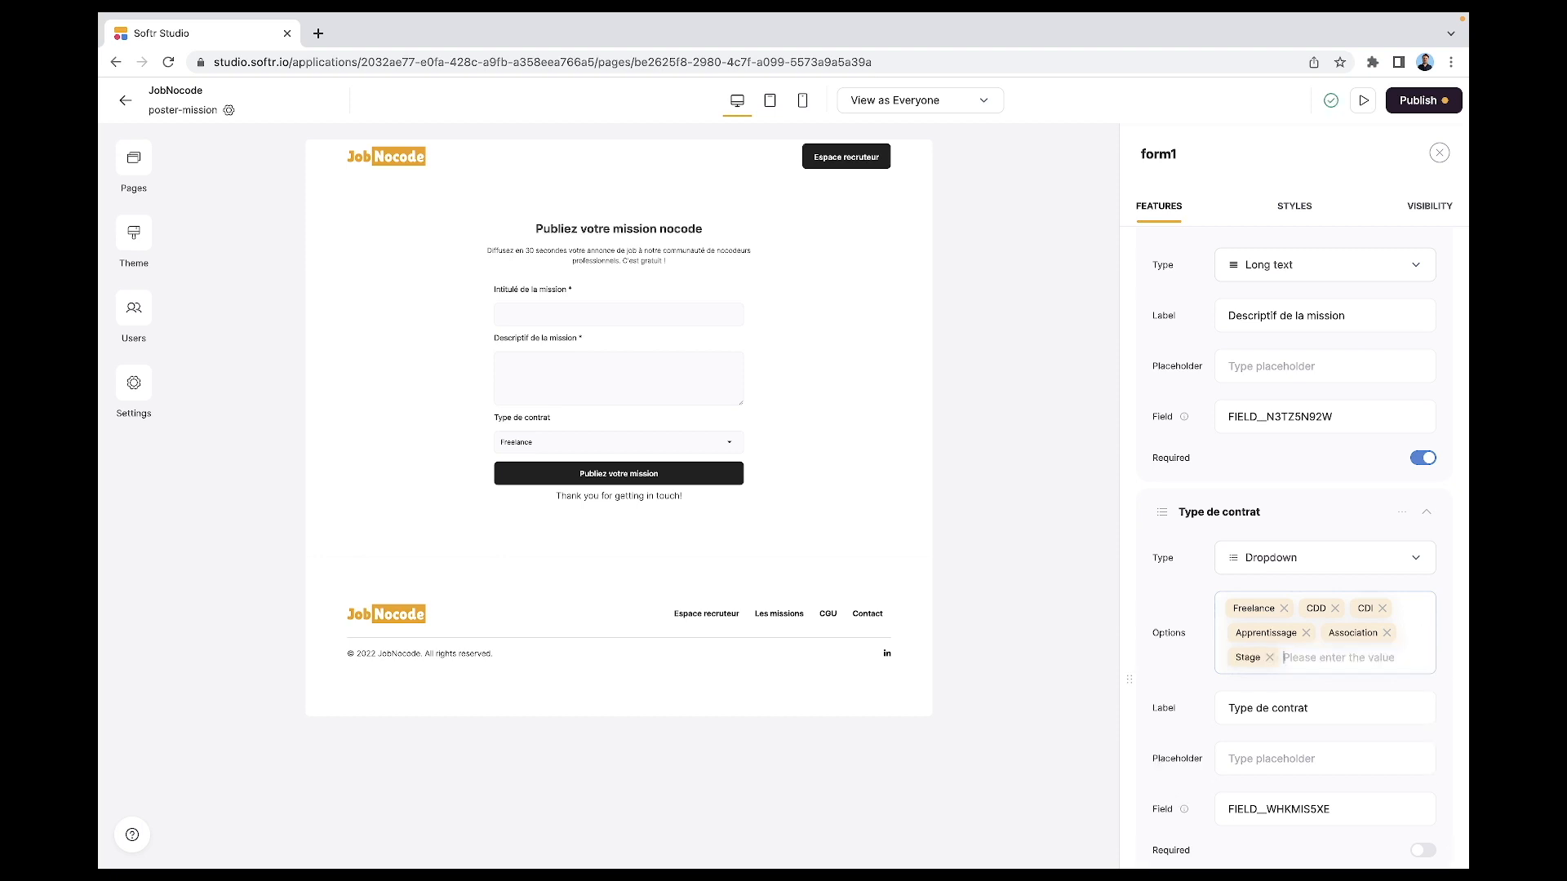
left_click(1413, 579)
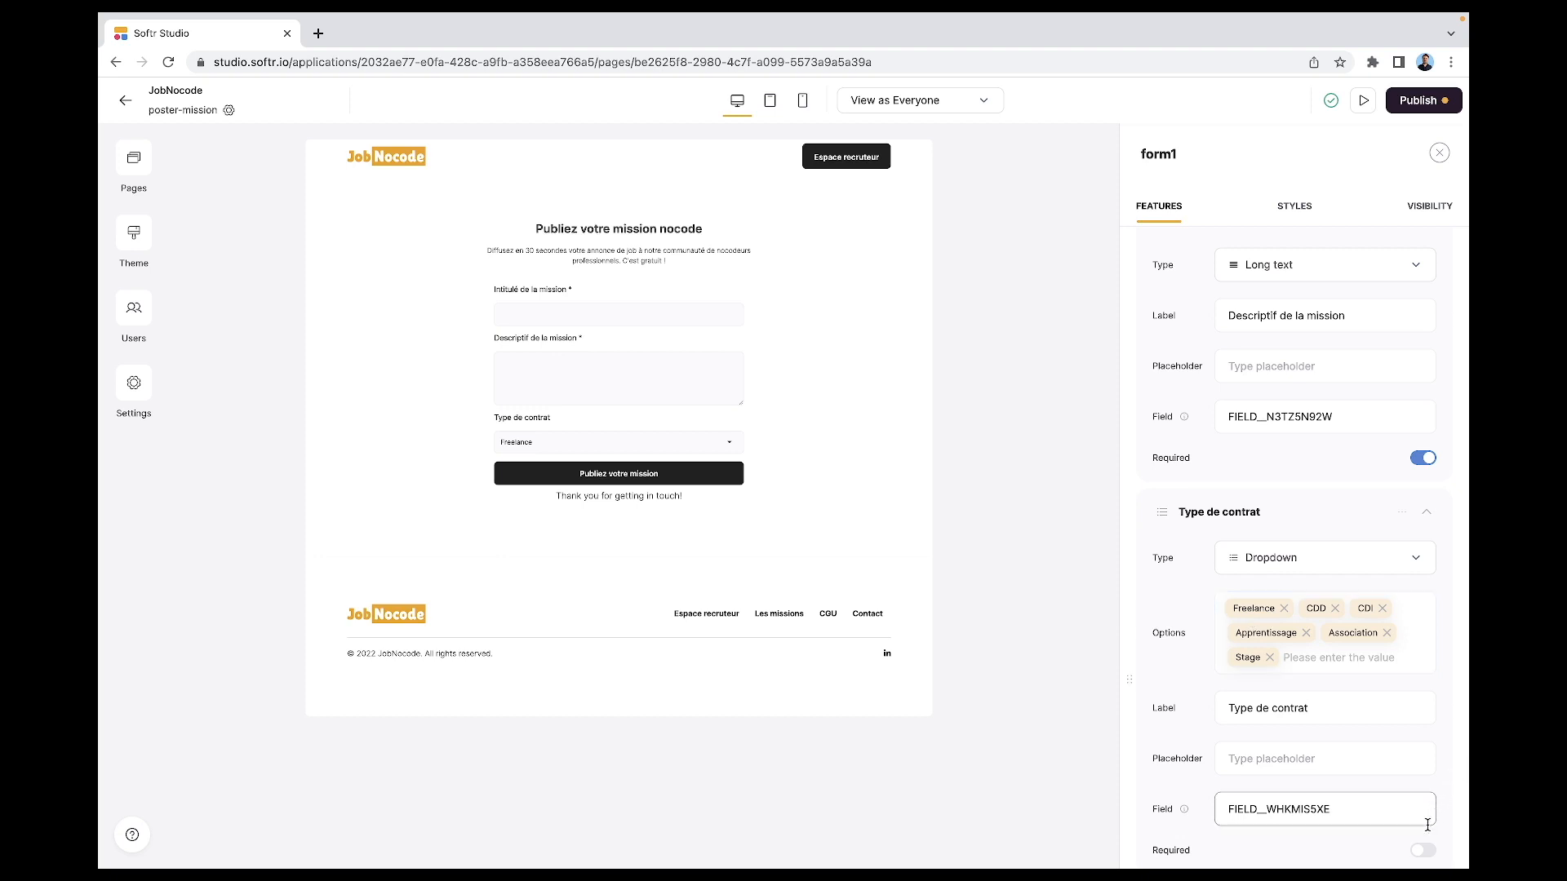
- Make the Type de contrat dropdown required
left_click(1422, 851)
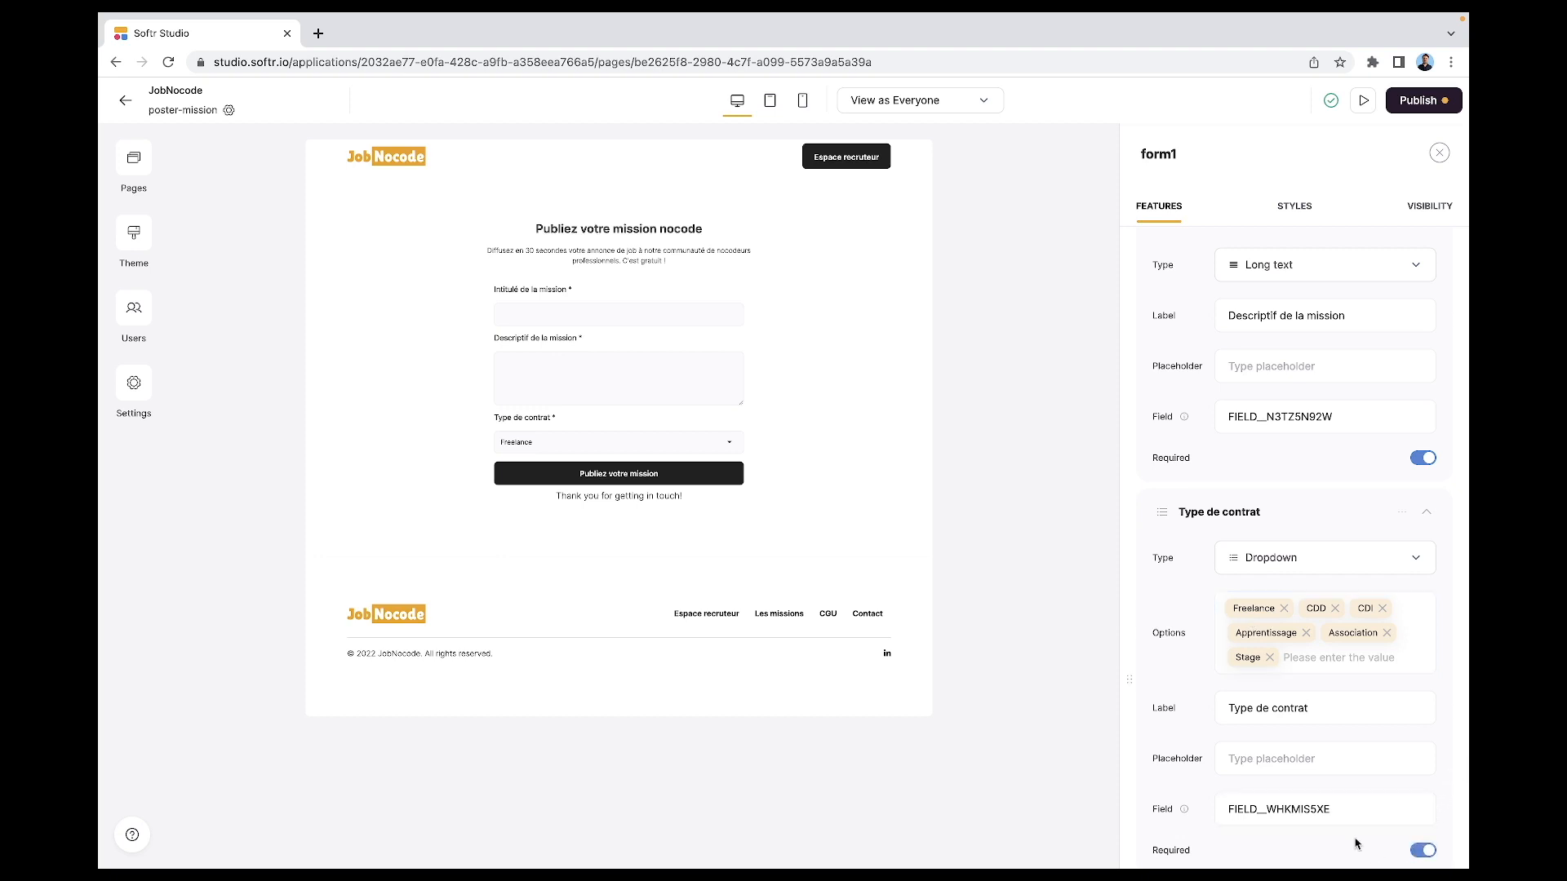
scroll(1353, 842, "down", 1)
scroll(1353, 842, "down", 5)
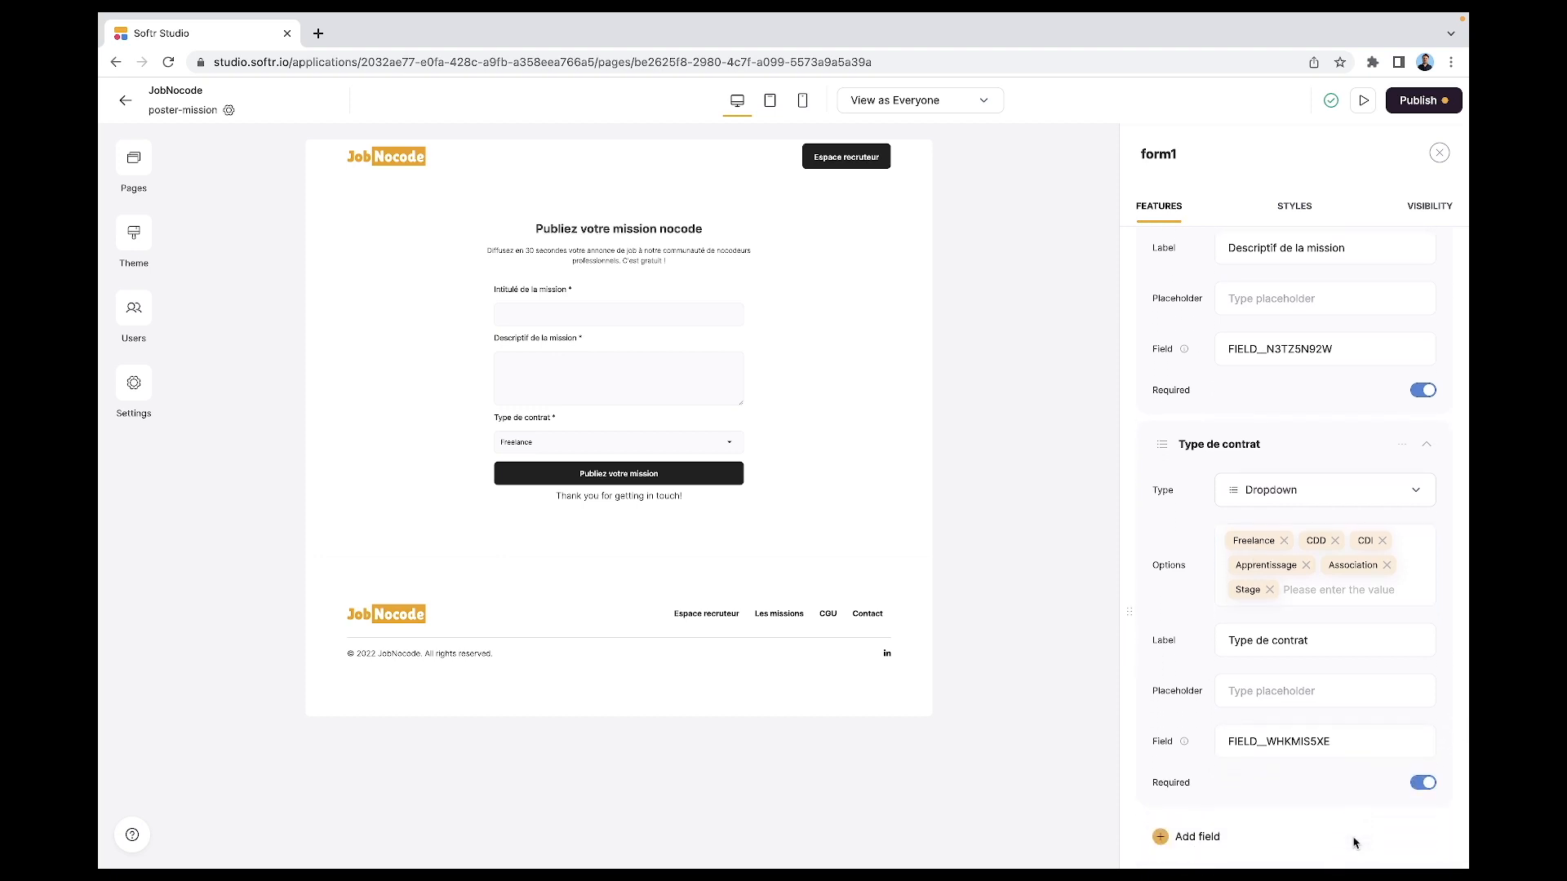
scroll(1353, 842, "down", 5)
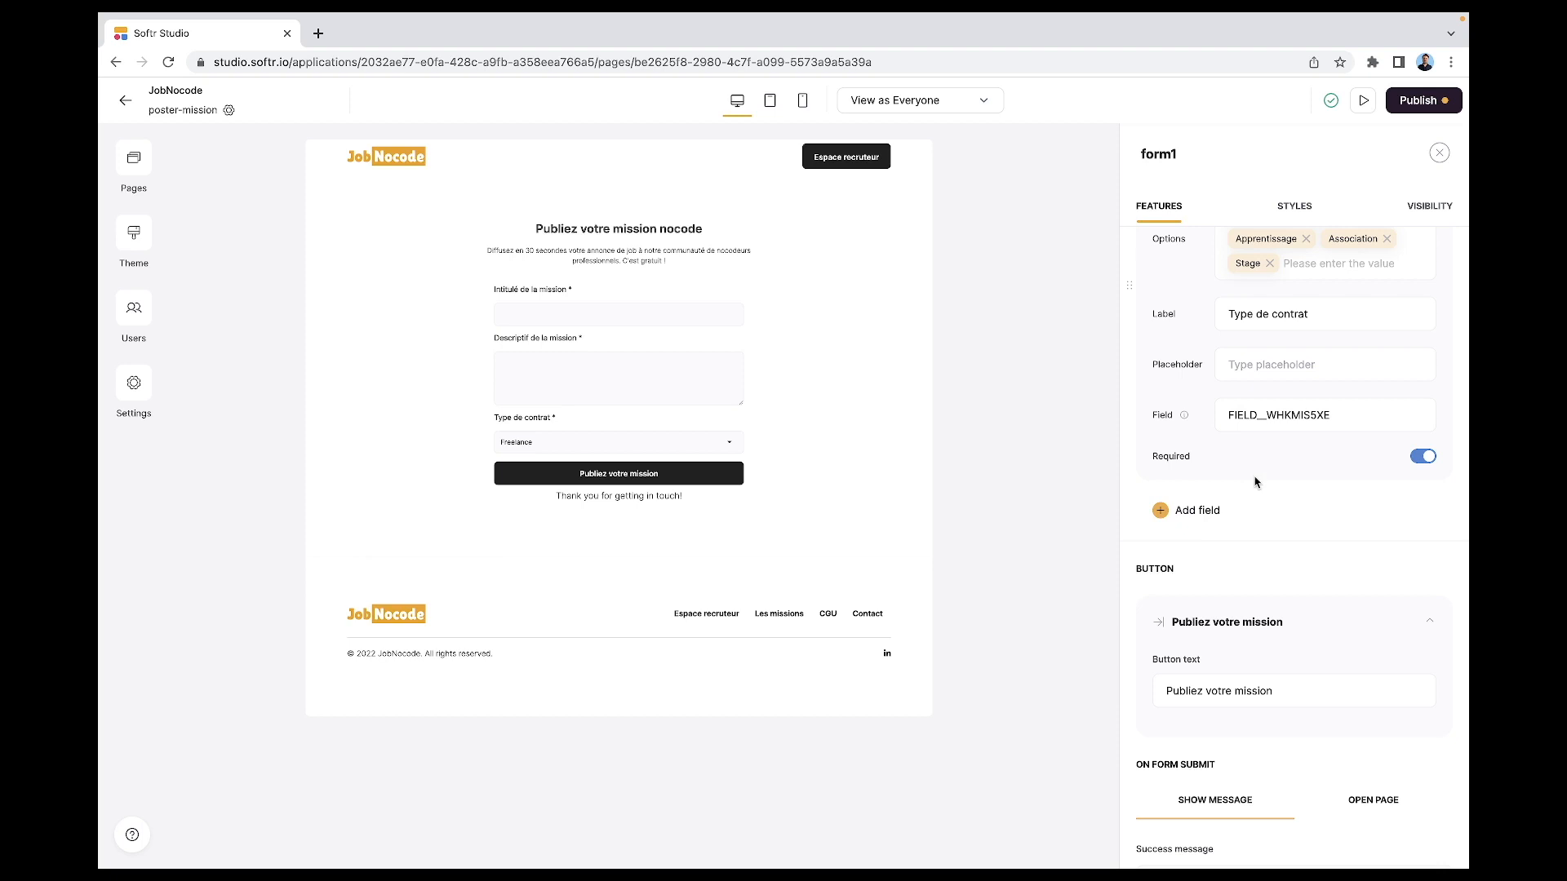
- Add a required multiselect dropdown labelled 'Expertises requises'
left_click(1196, 513)
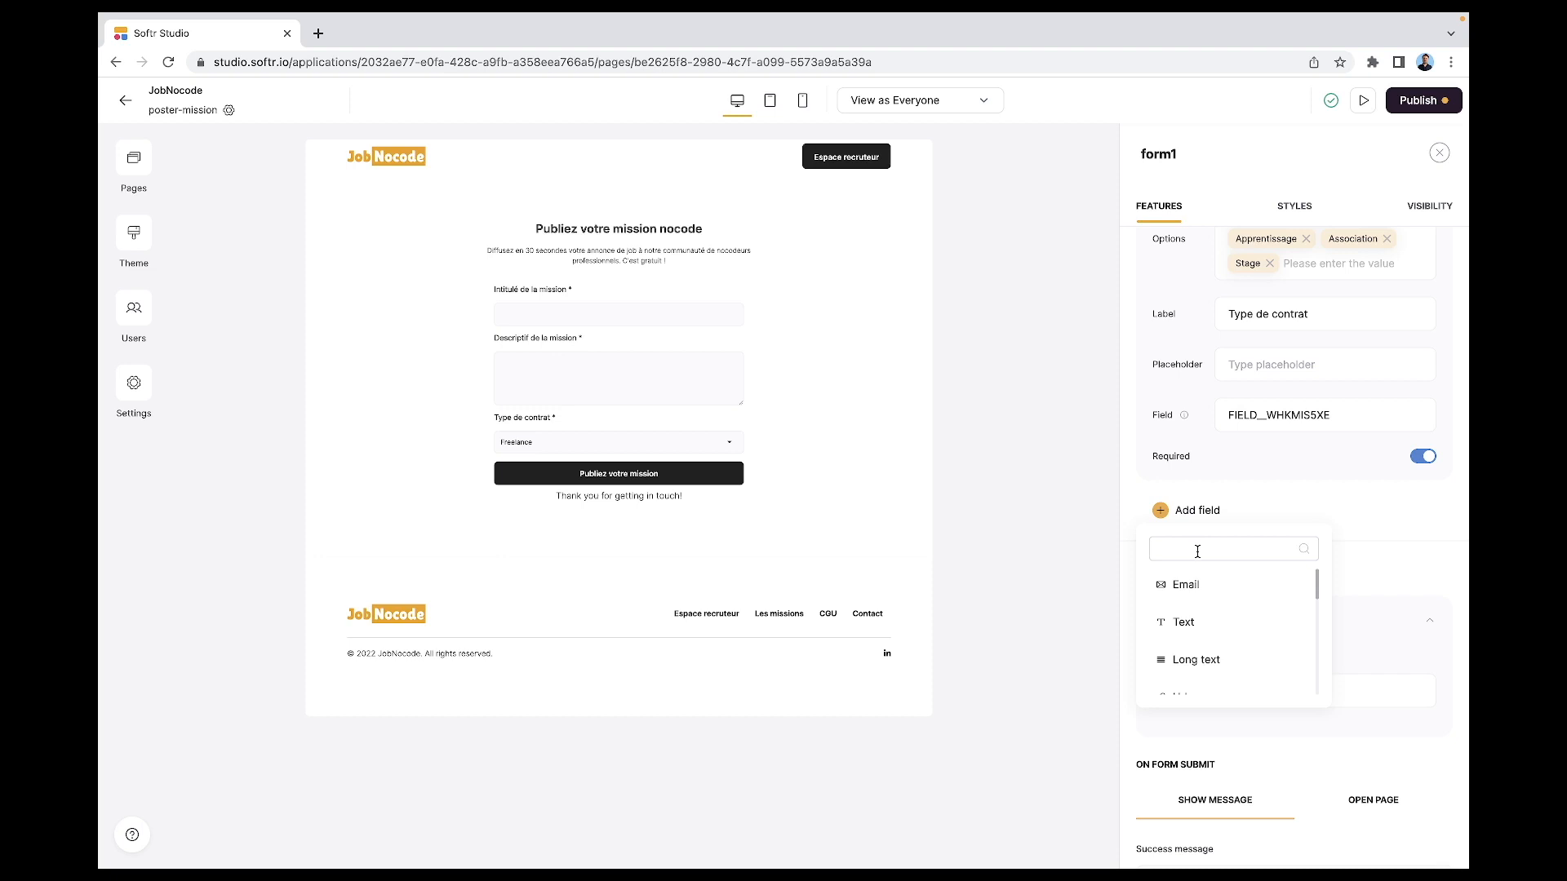
scroll(1211, 637, "down", 2)
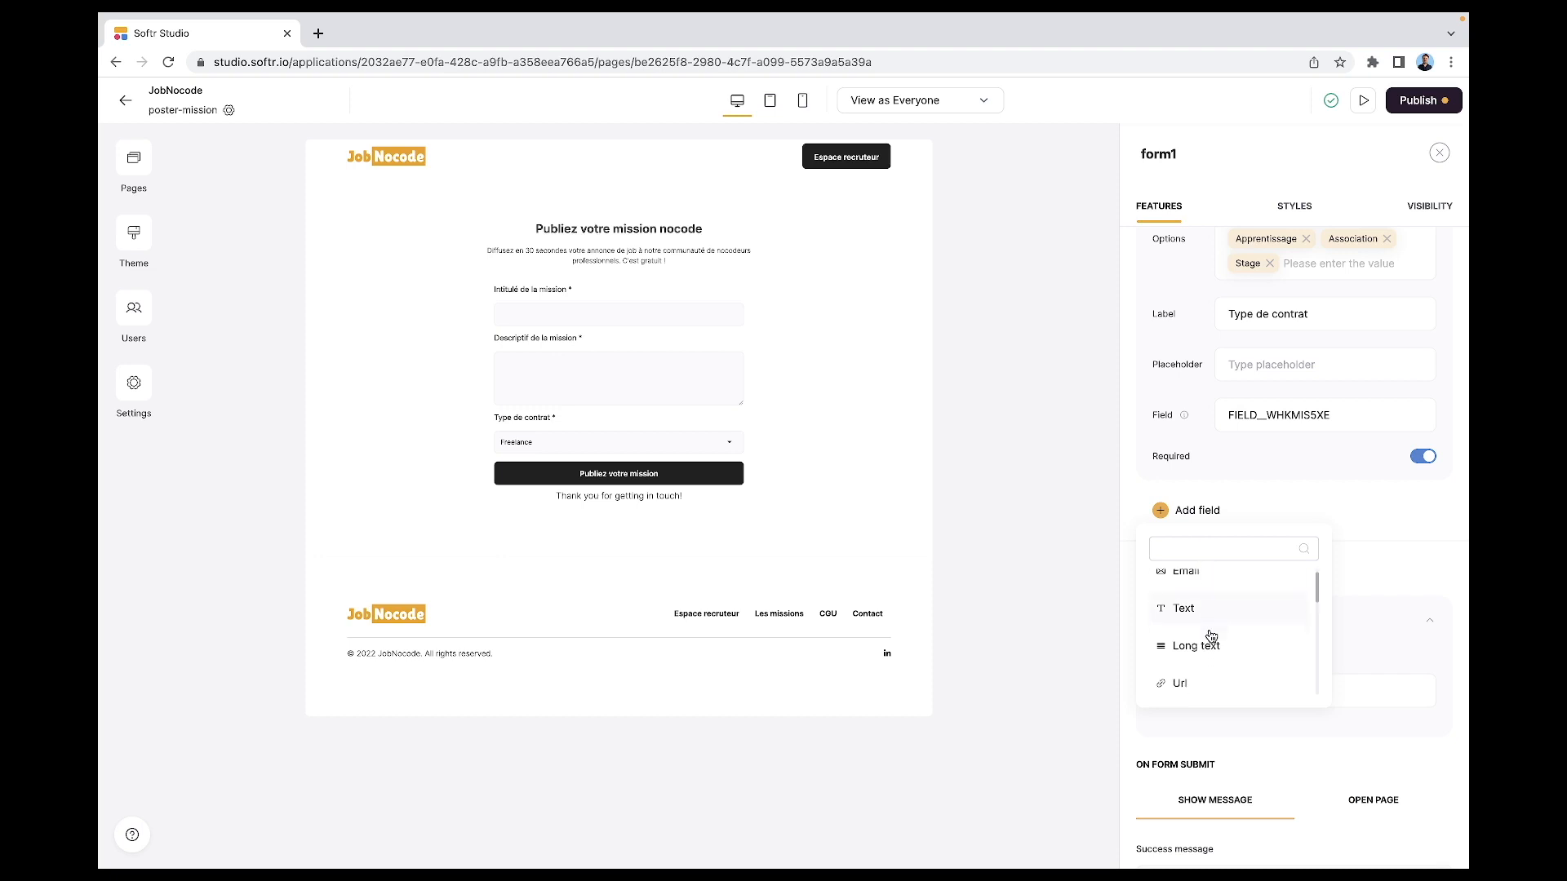
scroll(1212, 637, "down", 4)
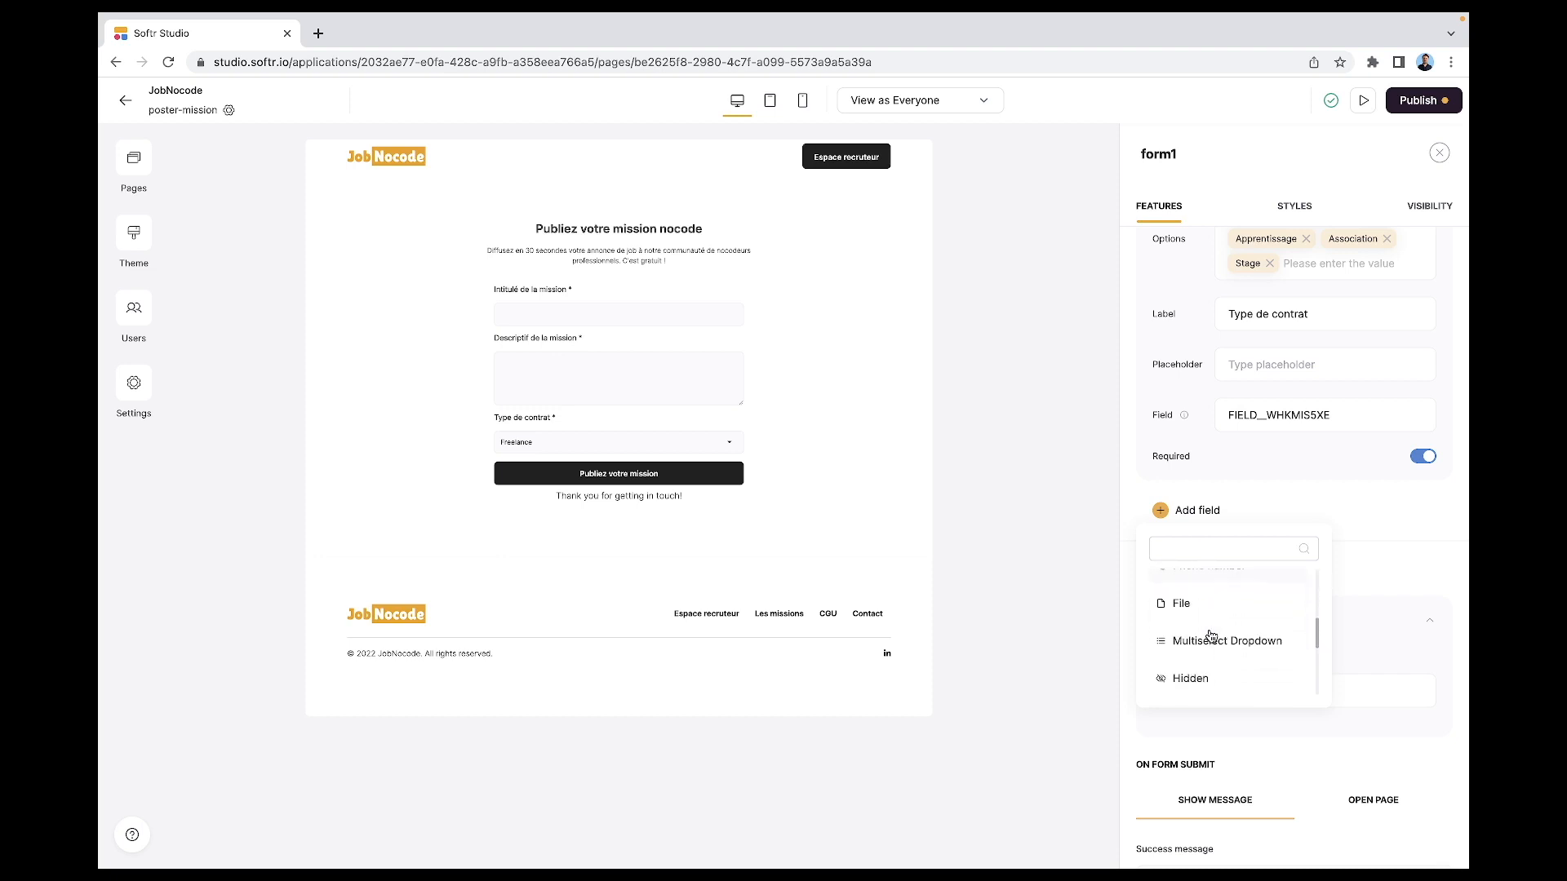
scroll(1211, 636, "up", 1)
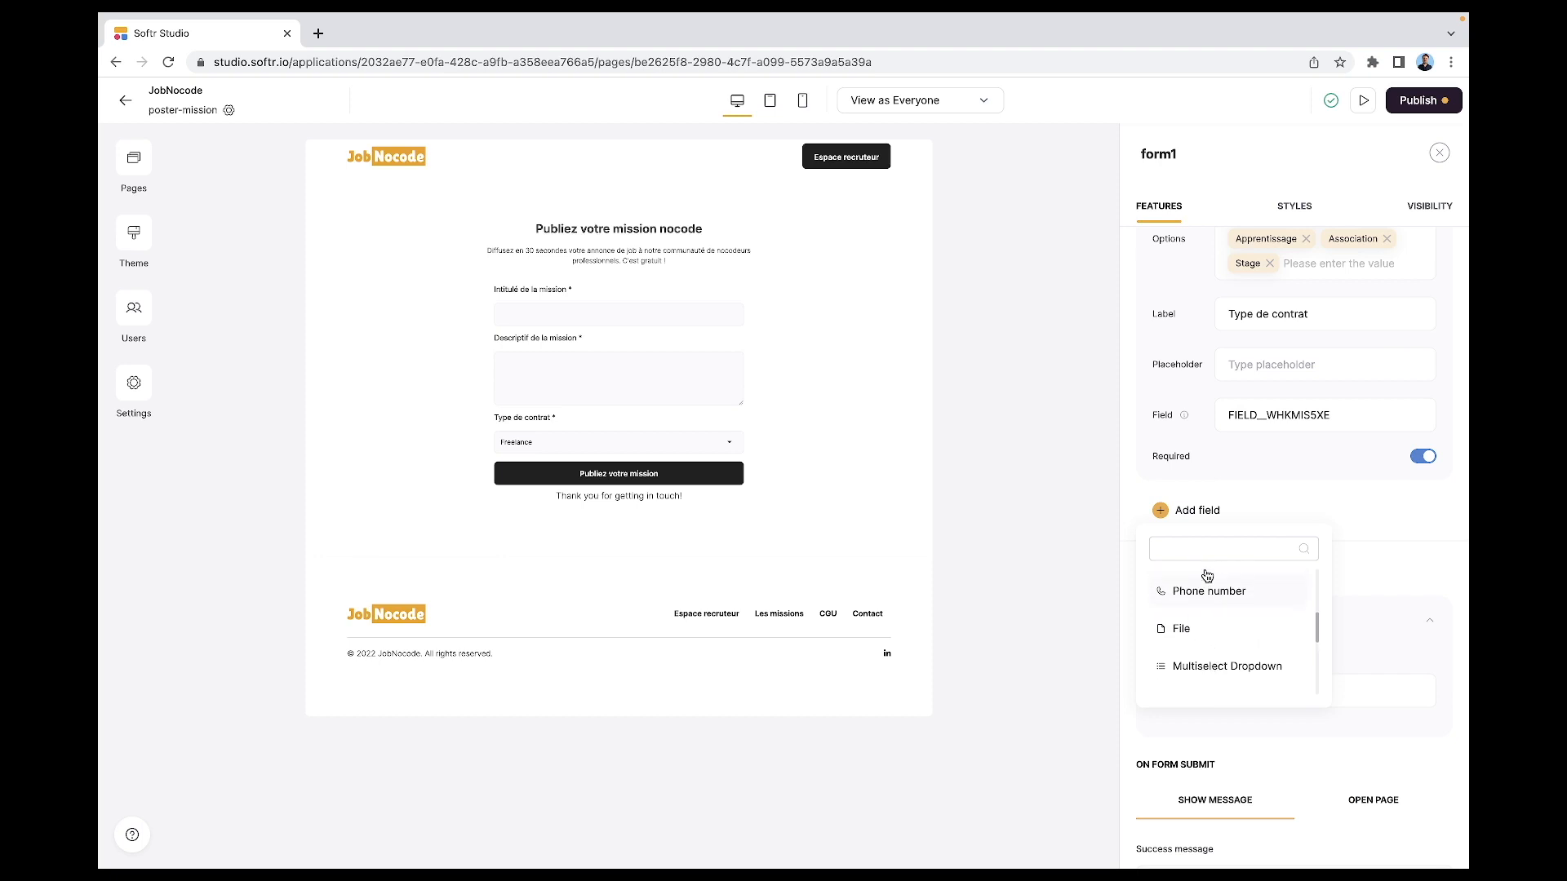
scroll(1208, 575, "up", 1)
scroll(1257, 629, "down", 1)
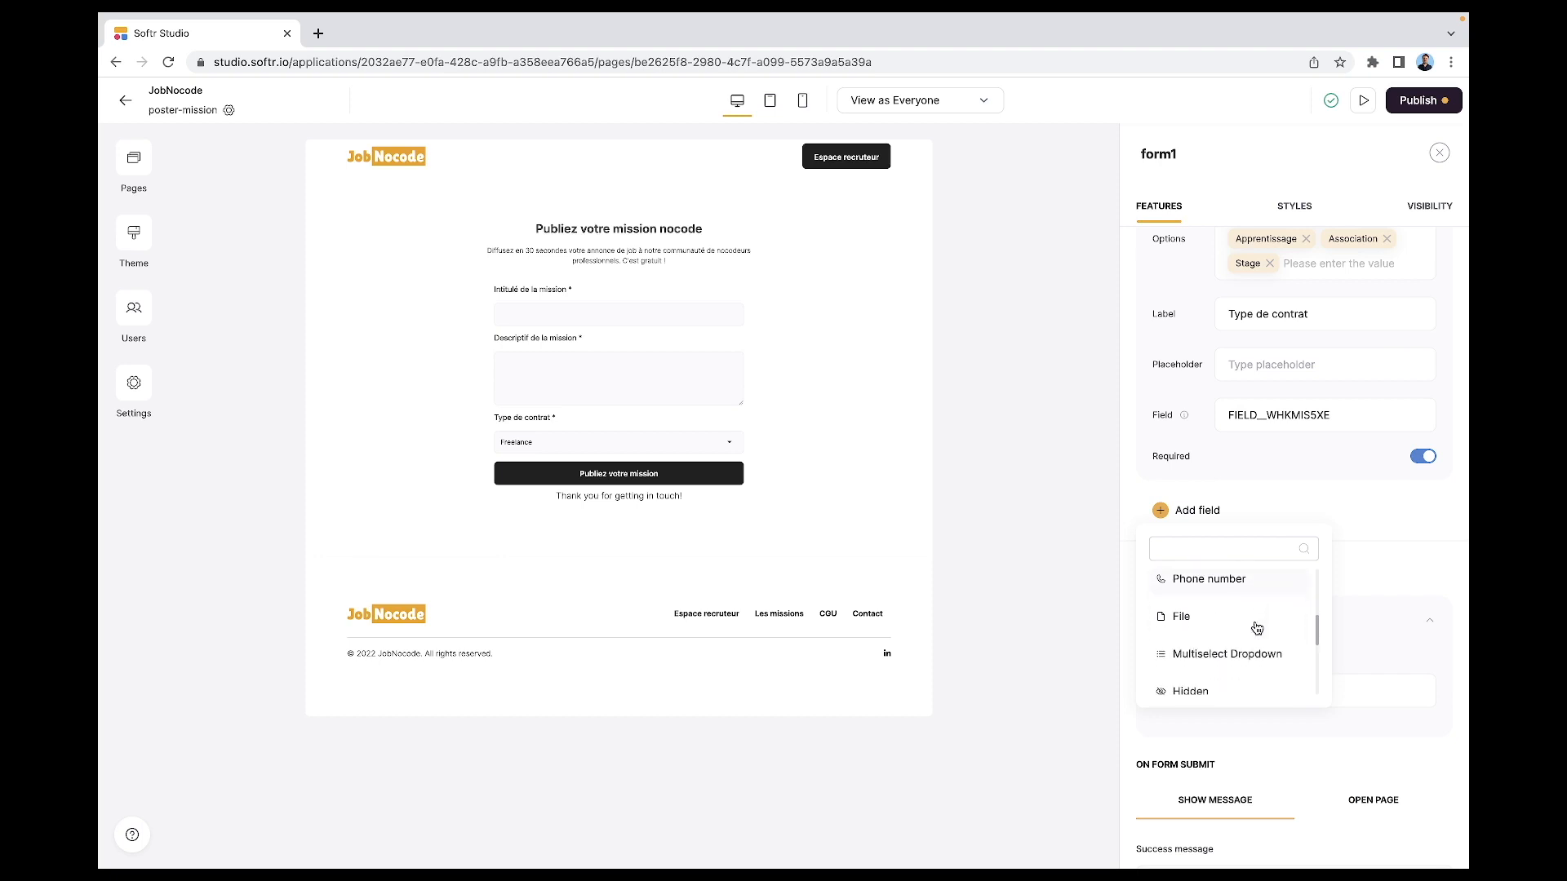
left_click(1236, 651)
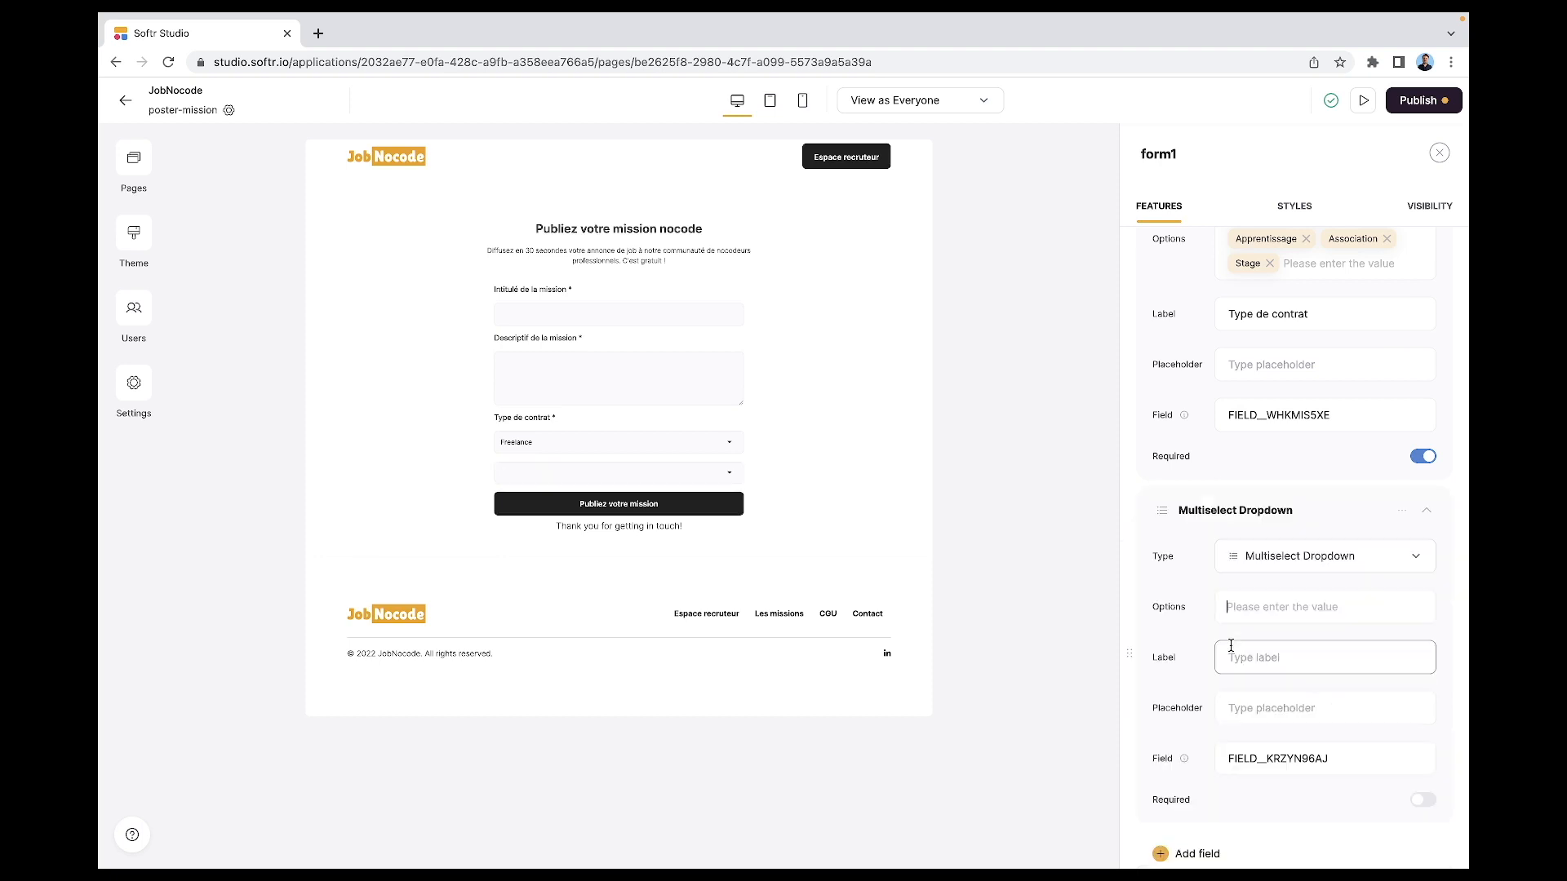
left_click(1259, 613)
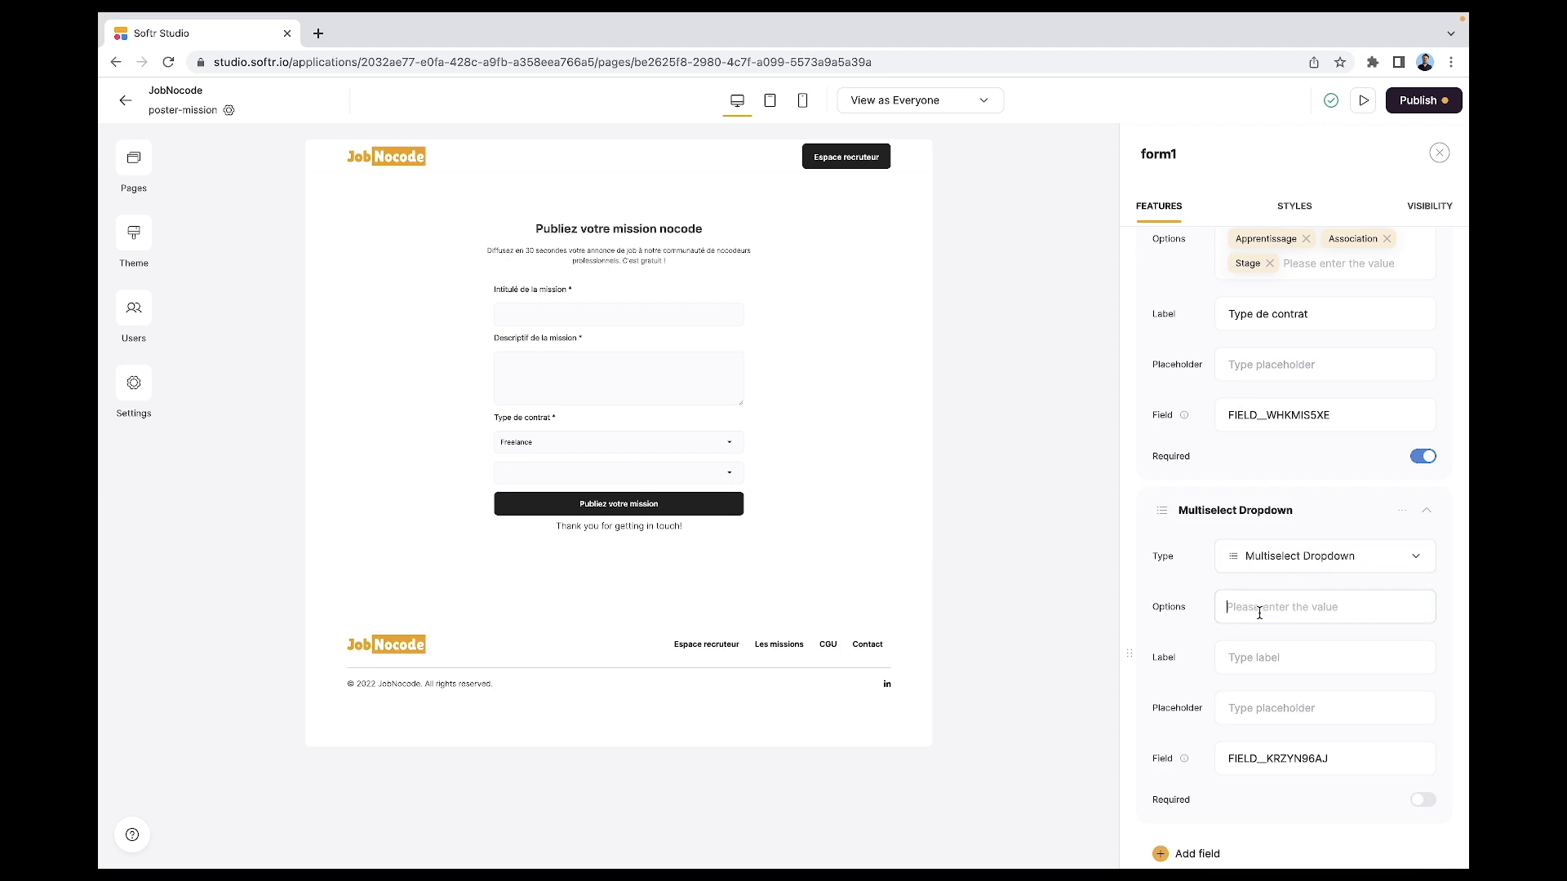
left_click(1249, 643)
type("E")
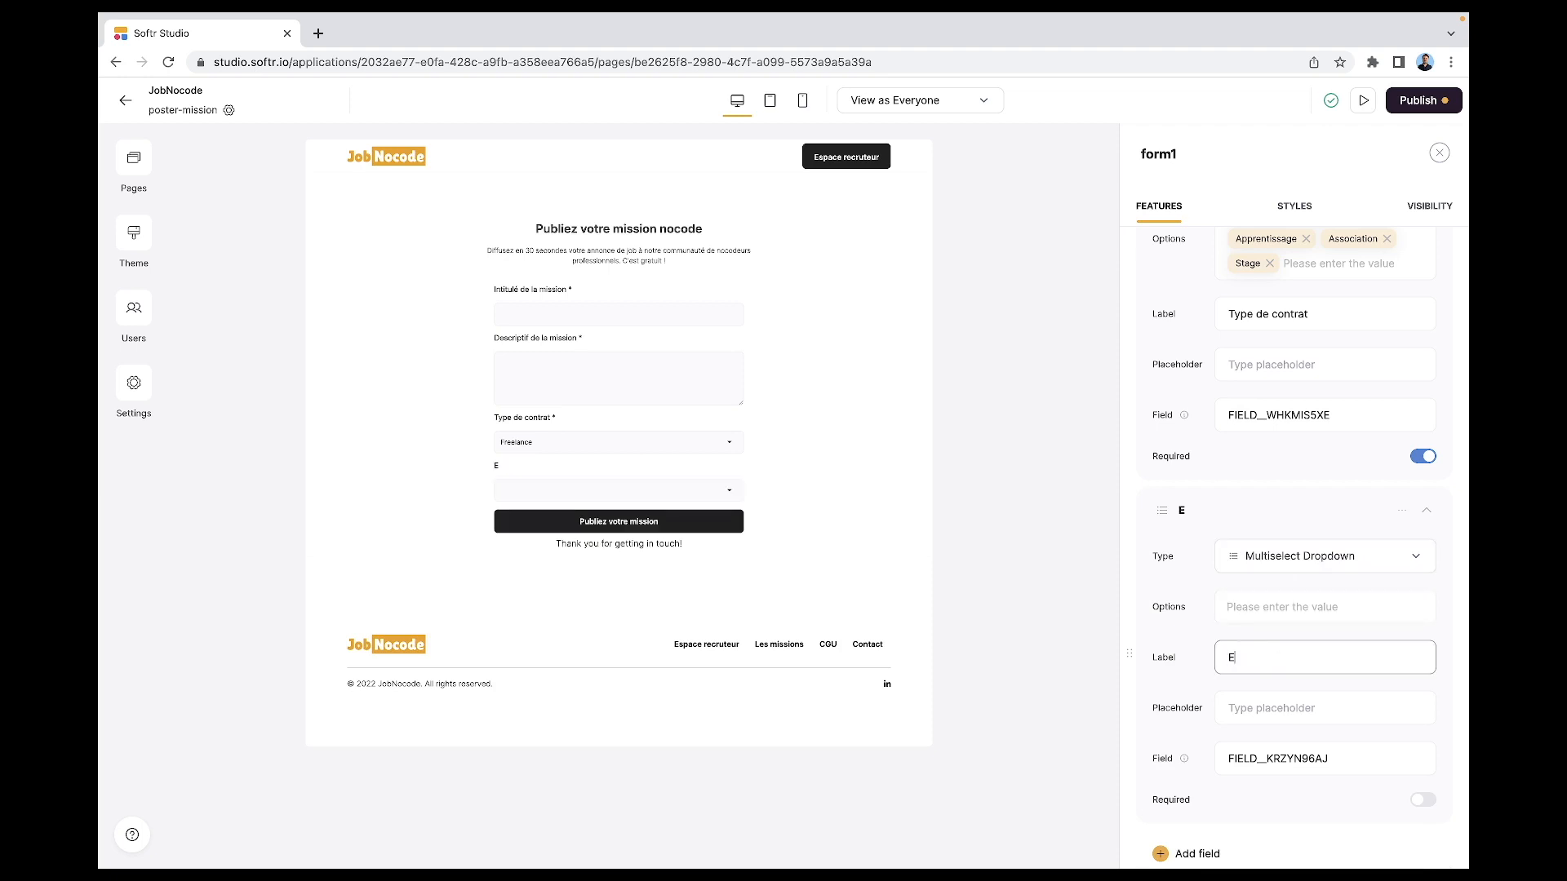
type("xpertises requises")
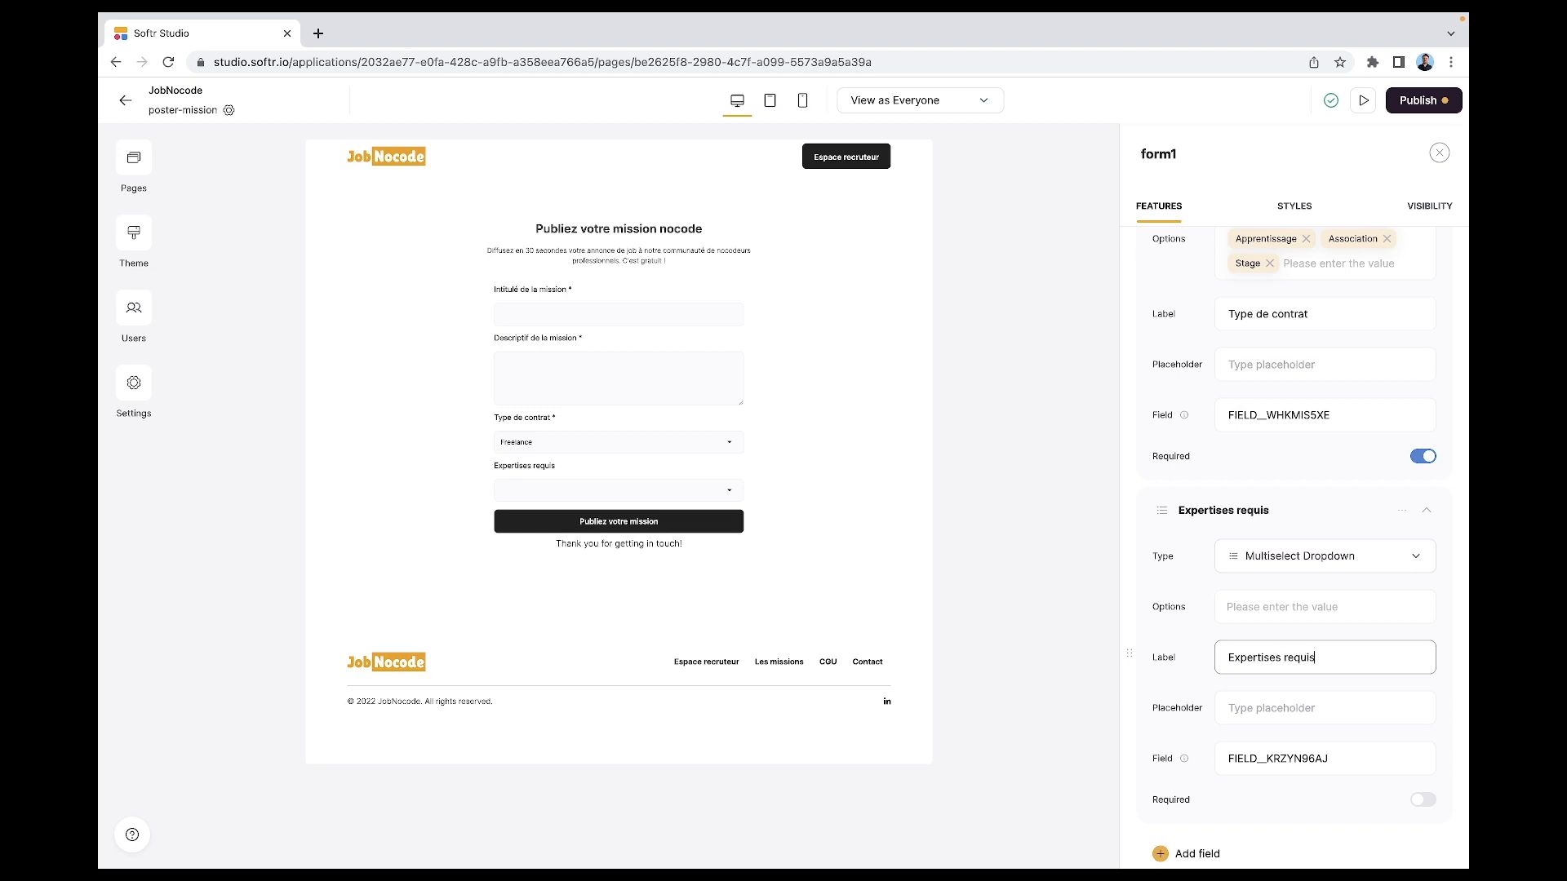
left_click(1420, 804)
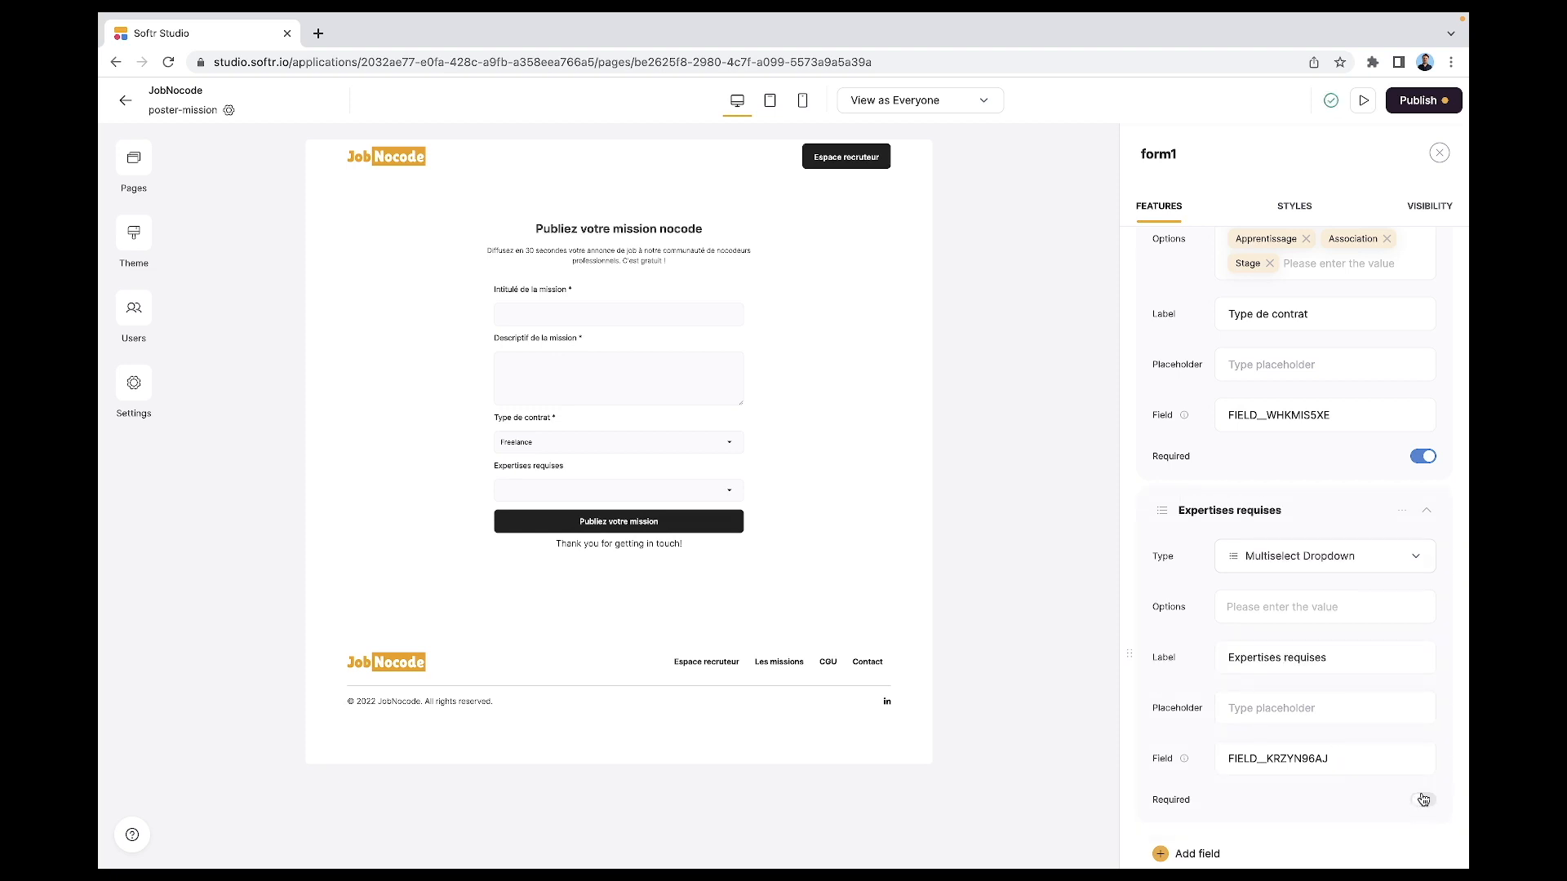
left_click(1421, 802)
- Paste the options Softr, Bubble, Dorik, Webflow, Make, Zapier and Wordpress
type("Softr, Bubble, Dorik, Webflow, Make, Zapier, Wordpress")
scroll(1228, 734, "down", 4)
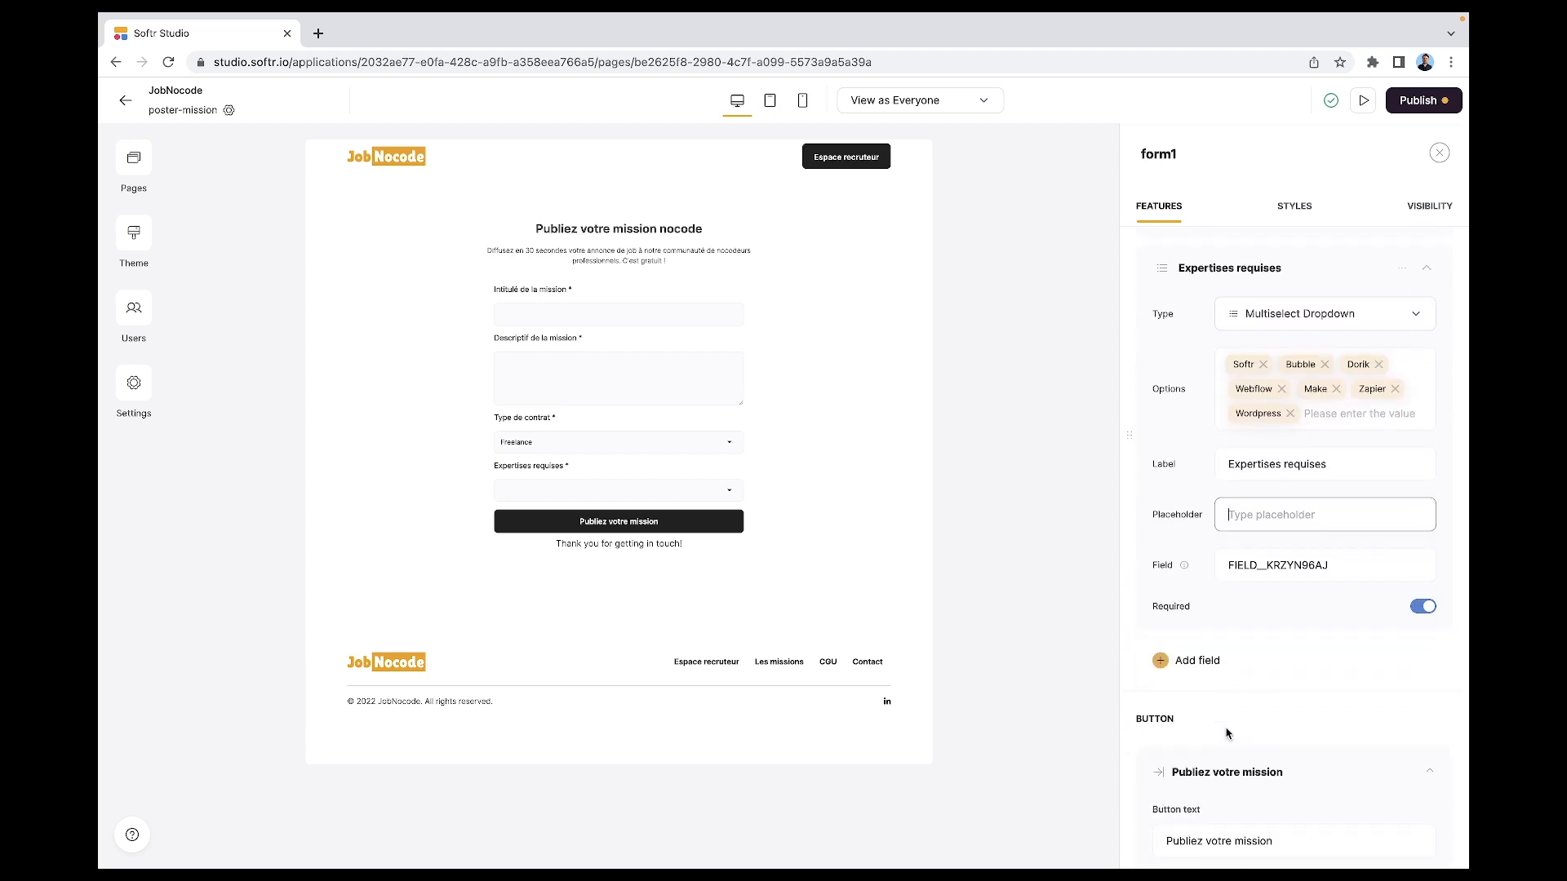
left_click(1200, 586)
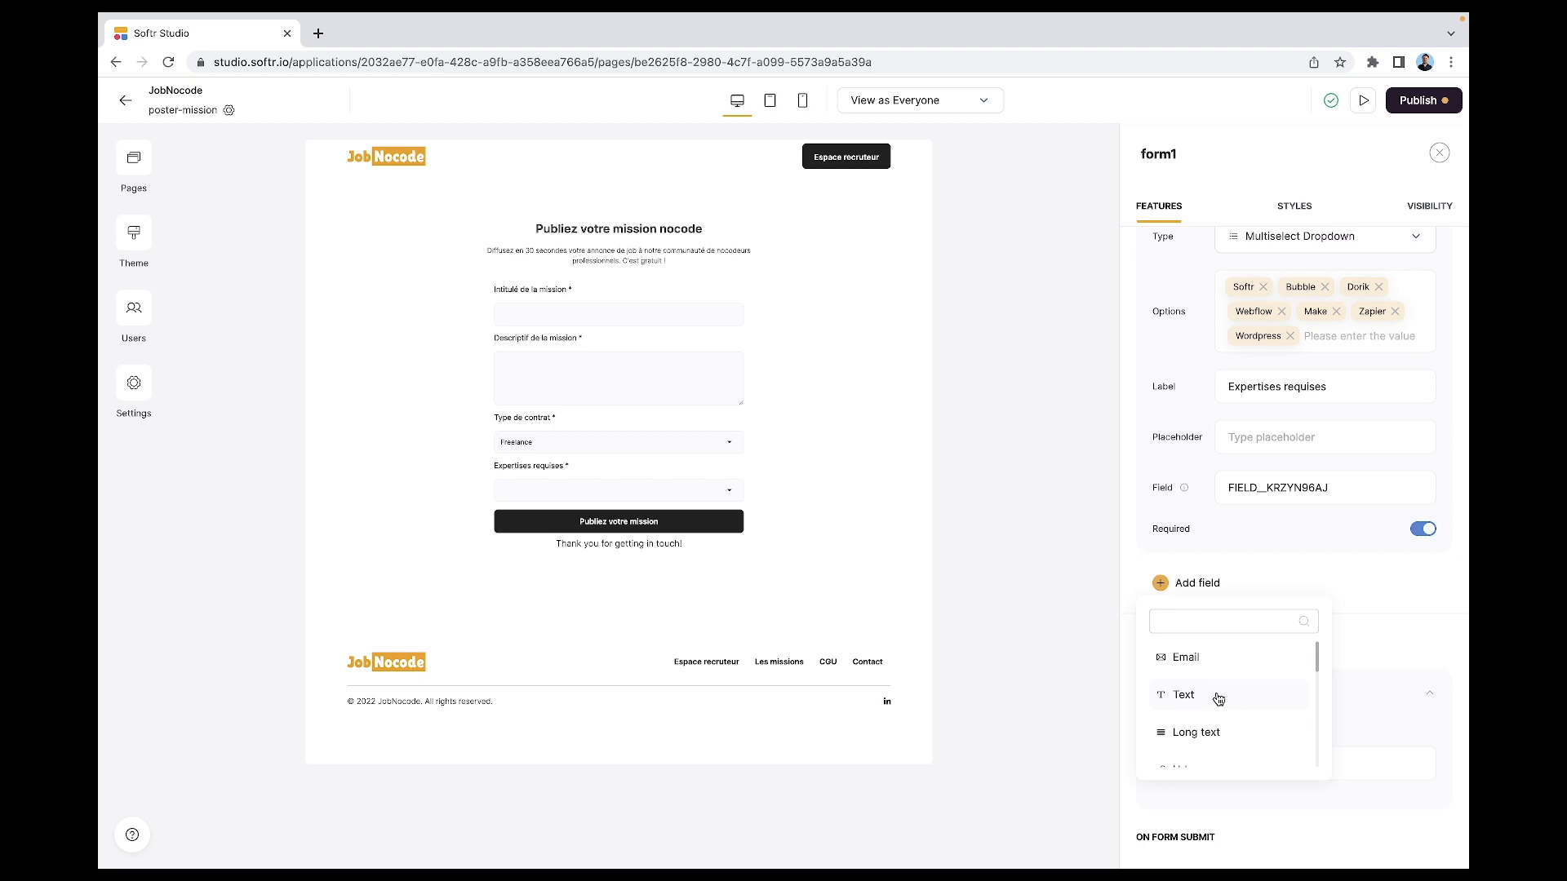
- Add a required Localisation text field with placeholder "Précisez où s'exercera la mission"
left_click(1215, 698)
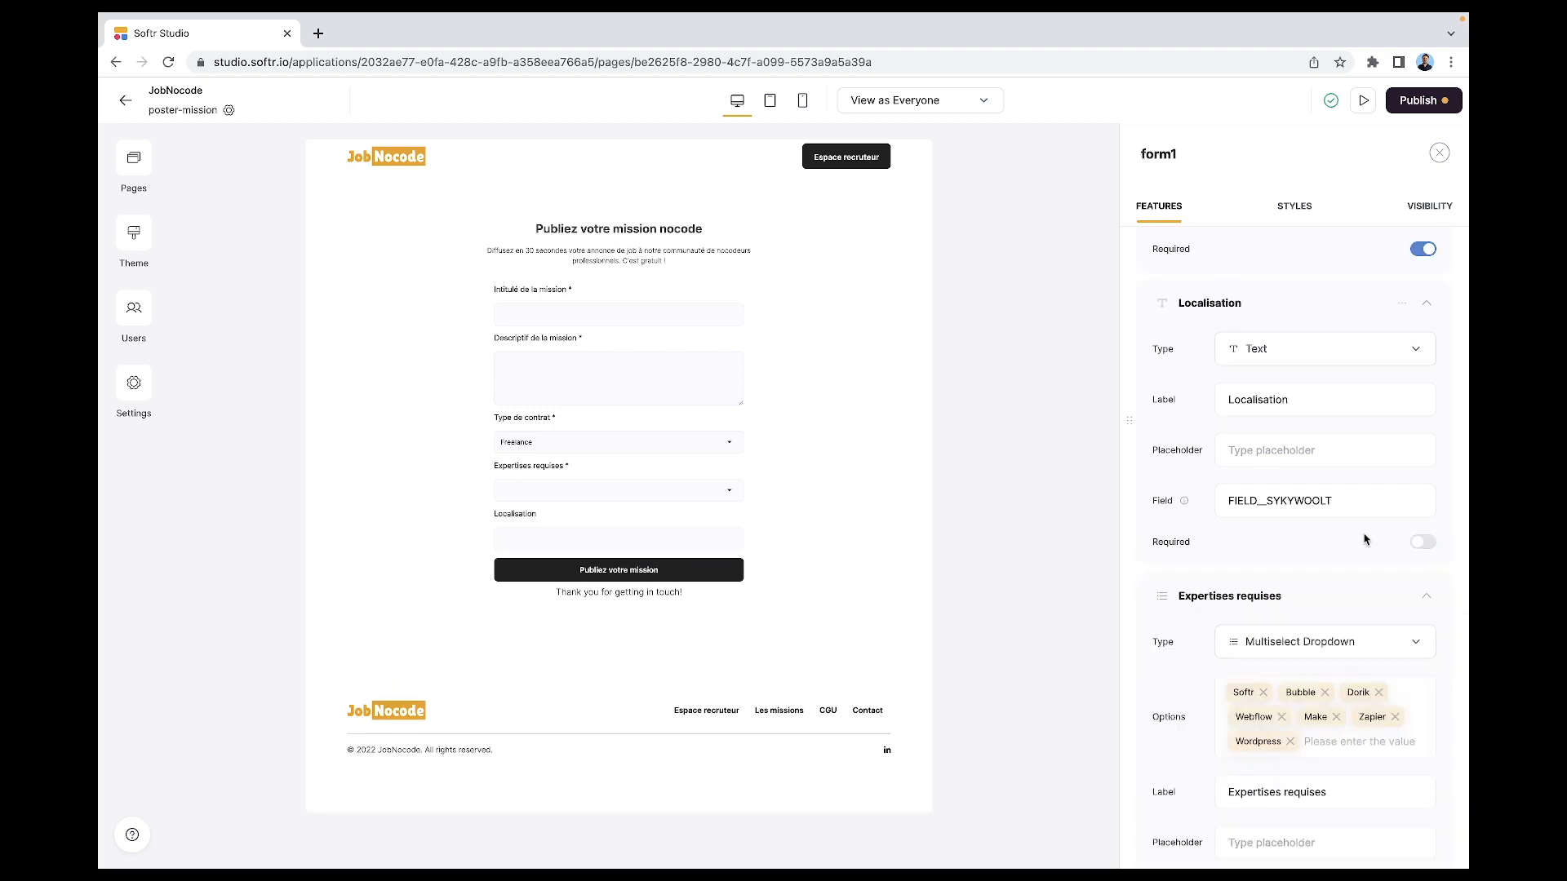
left_click(1424, 544)
left_click(1298, 454)
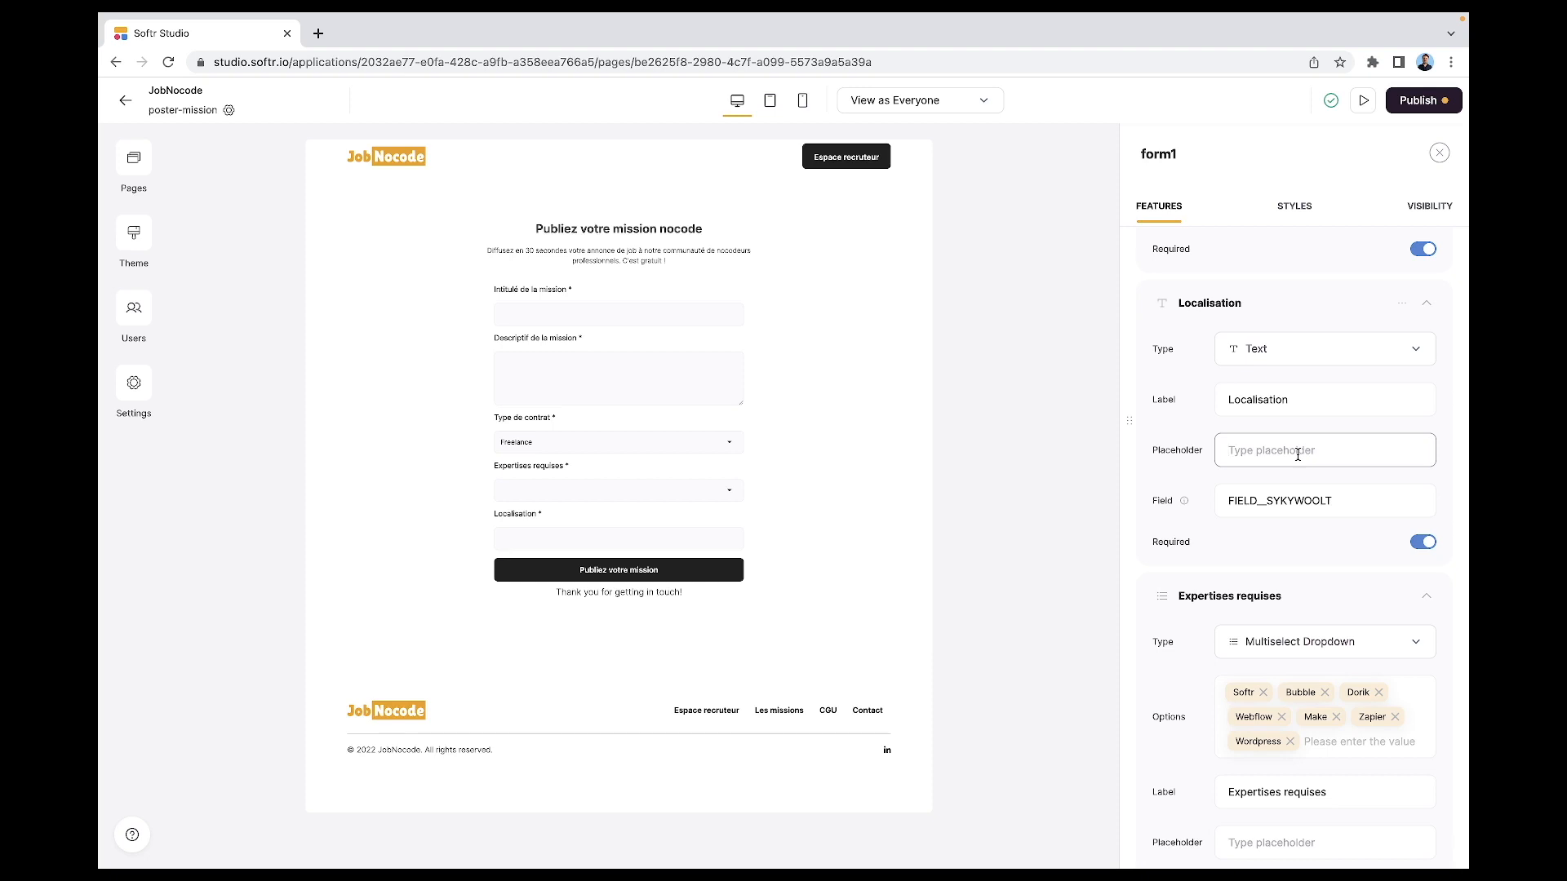
type("Précisez où s'exercera la mission")
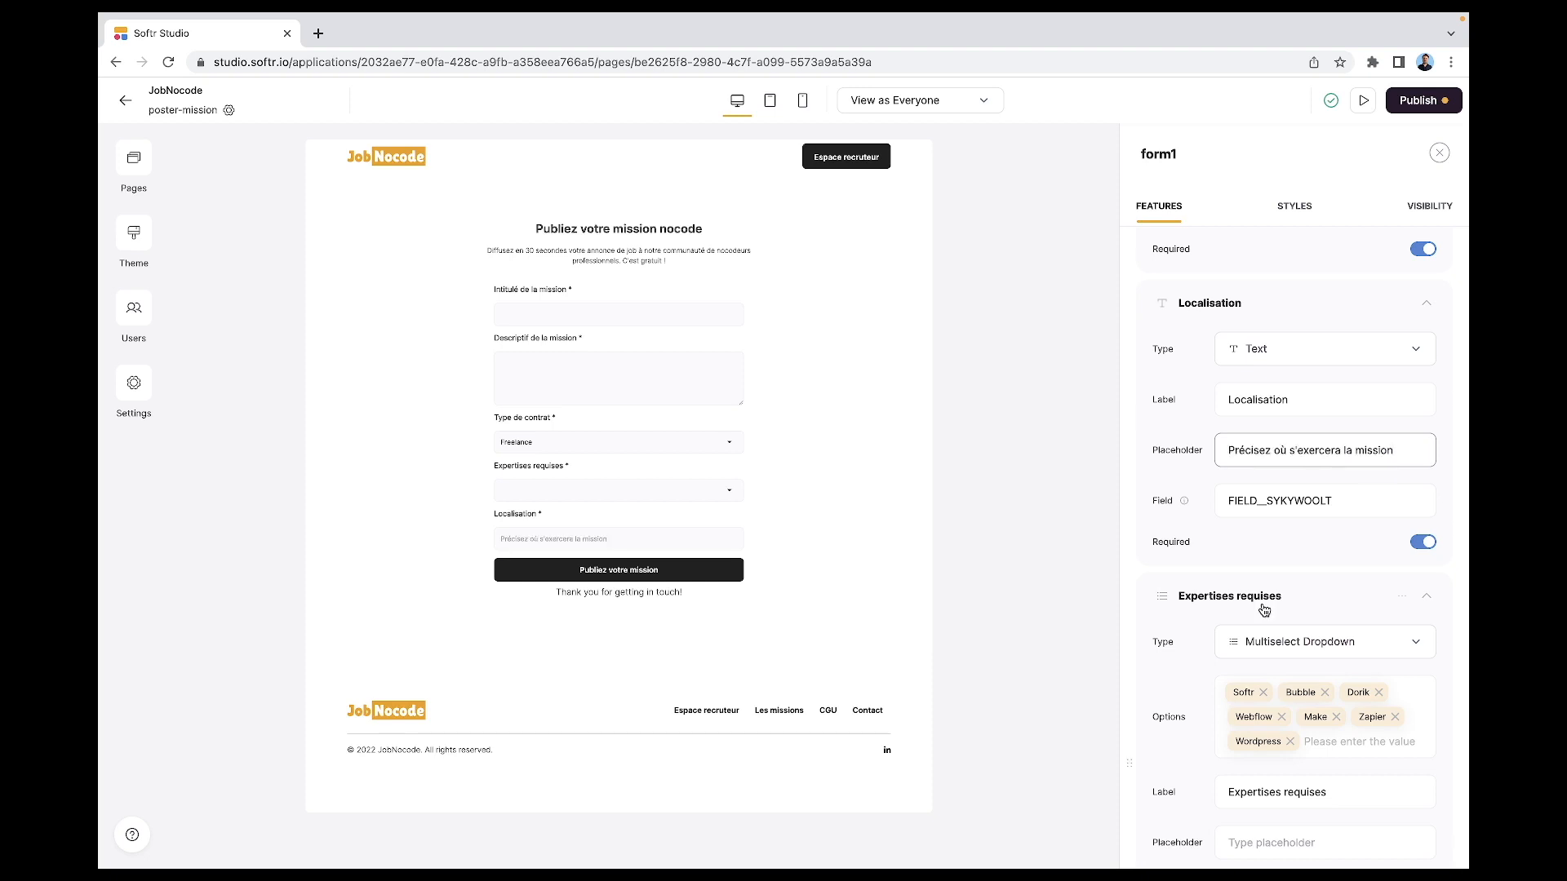
scroll(1264, 611, "down", 5)
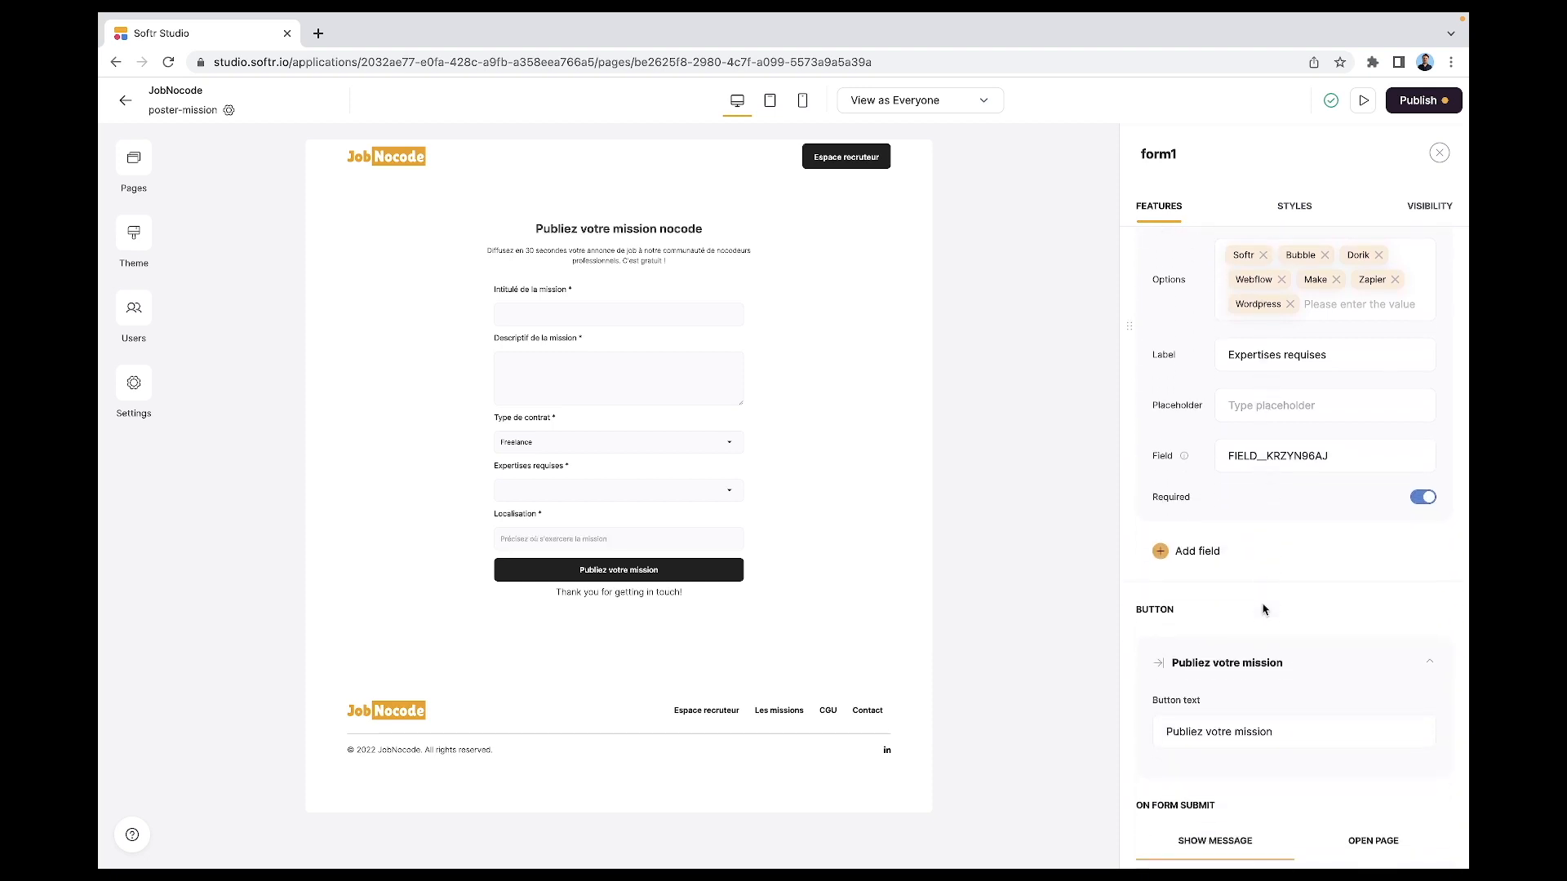
scroll(1264, 610, "down", 2)
- Add a required text field labelled 'Nom de la structure'
left_click(1208, 424)
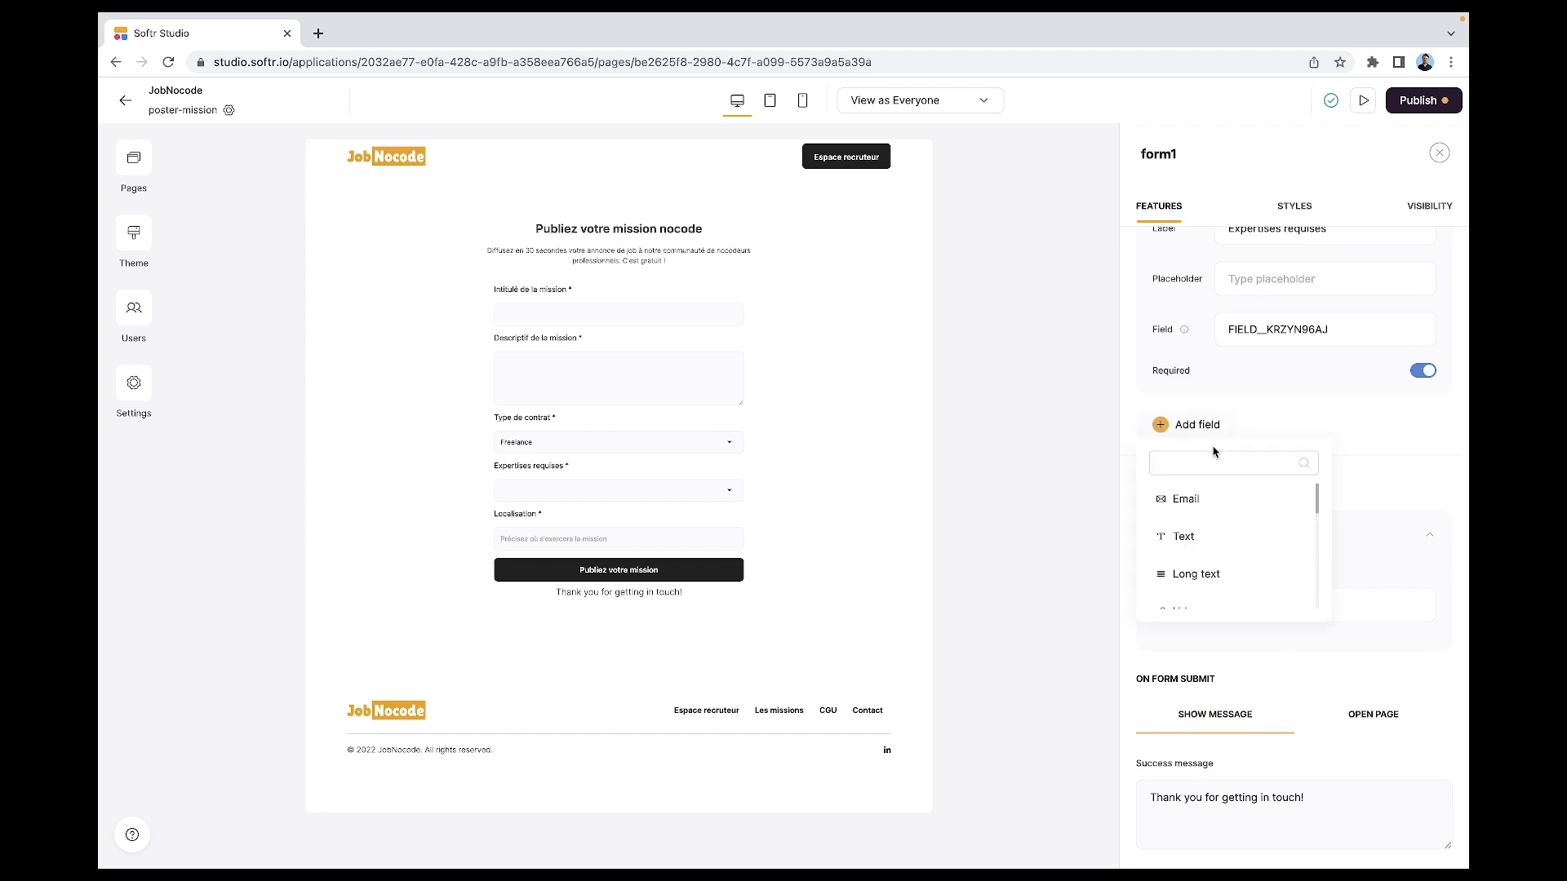
left_click(1211, 539)
type("N")
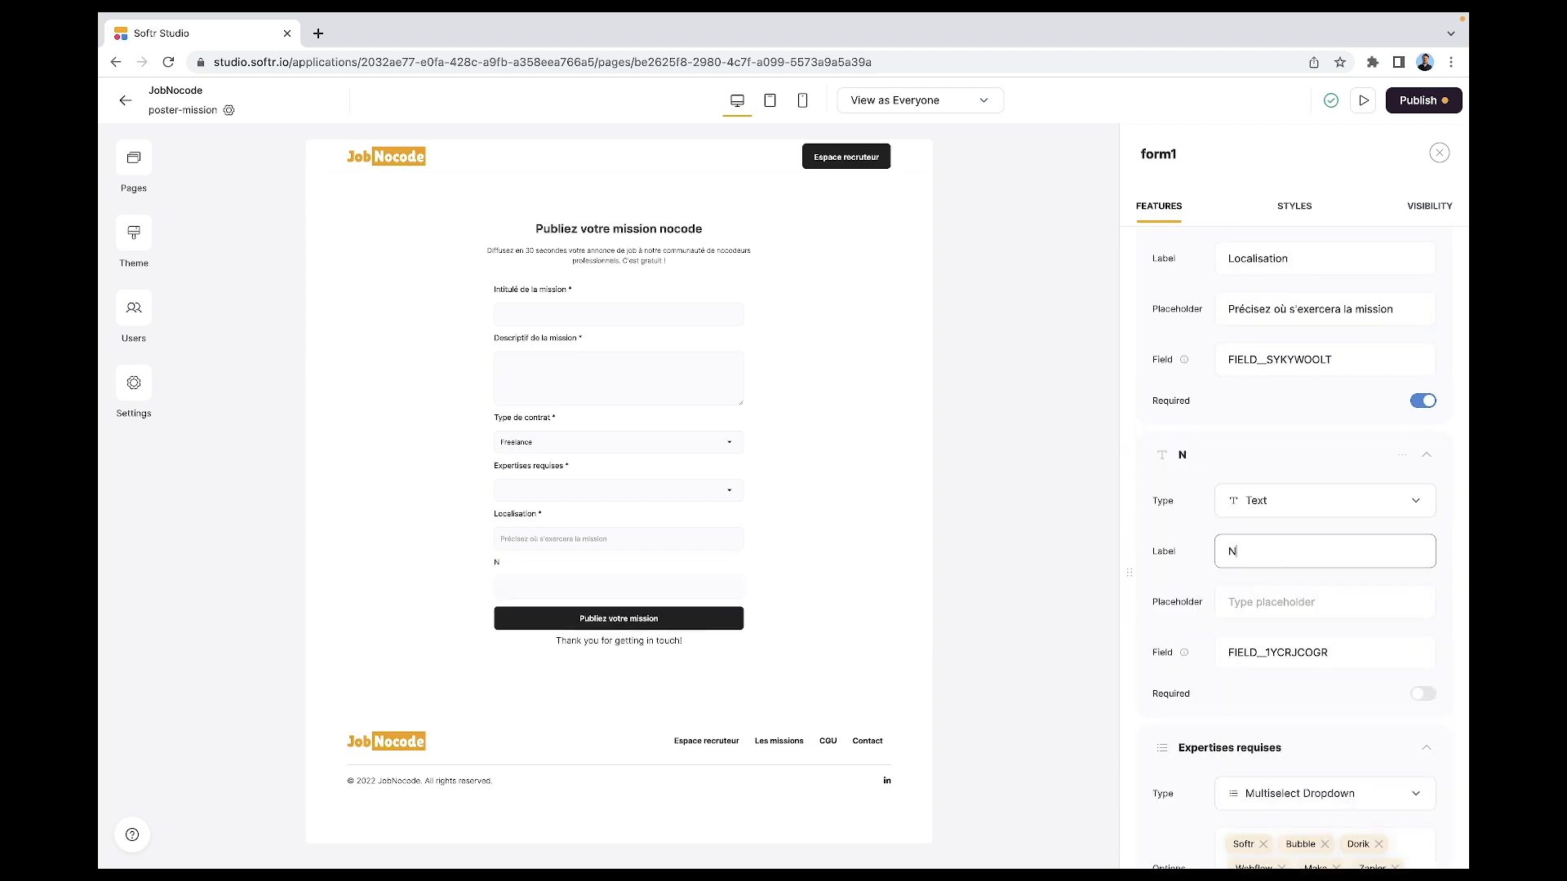
type("om de la struct")
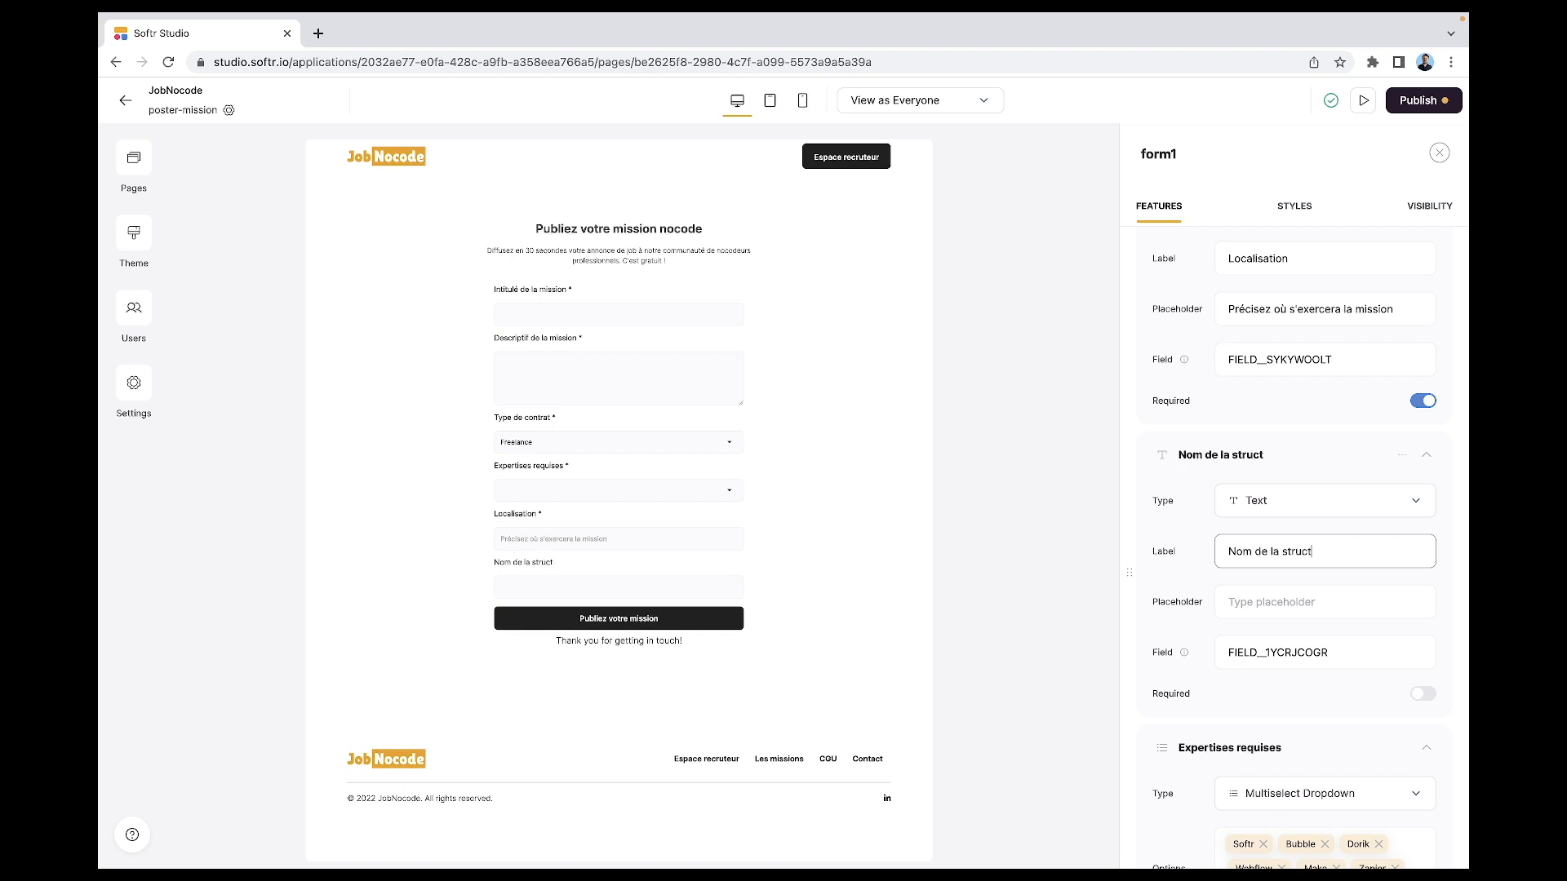
type("ure")
left_click(1424, 694)
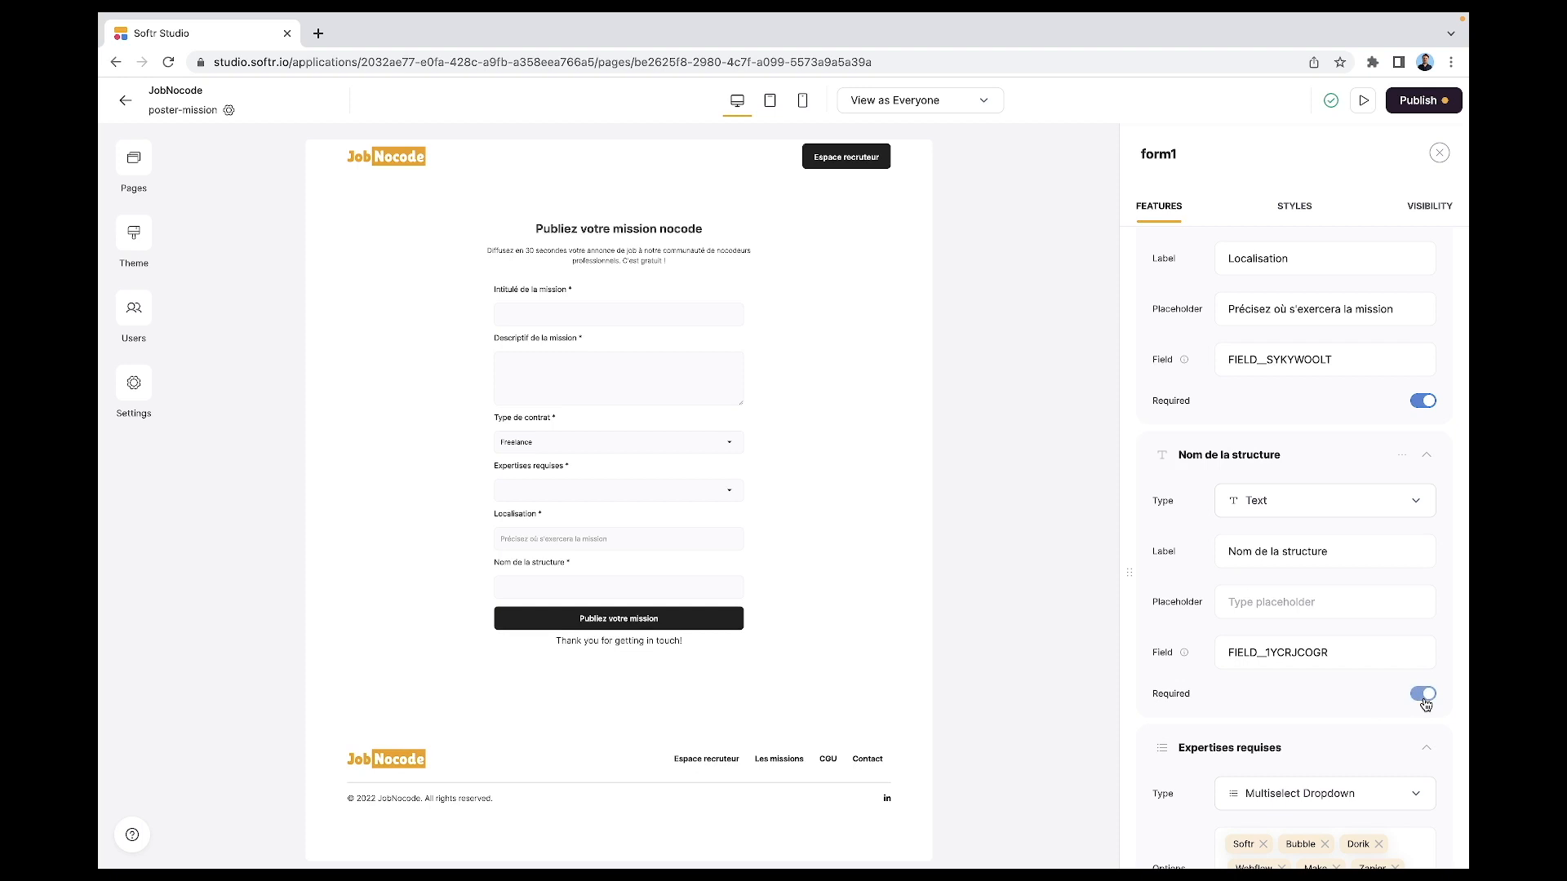
scroll(1425, 704, "down", 5)
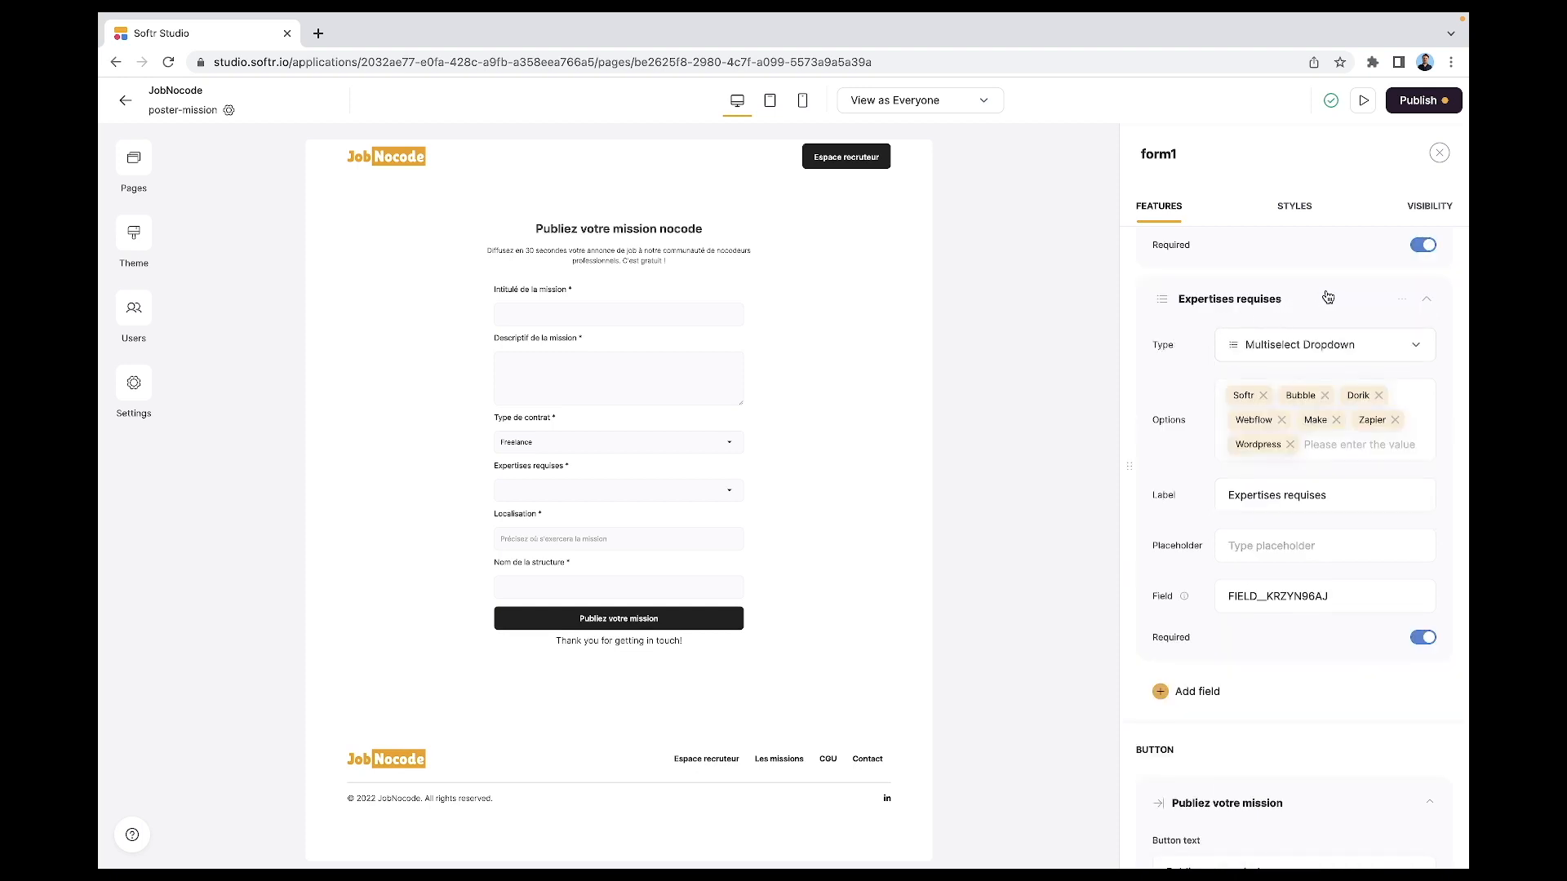
scroll(1329, 298, "up", 3)
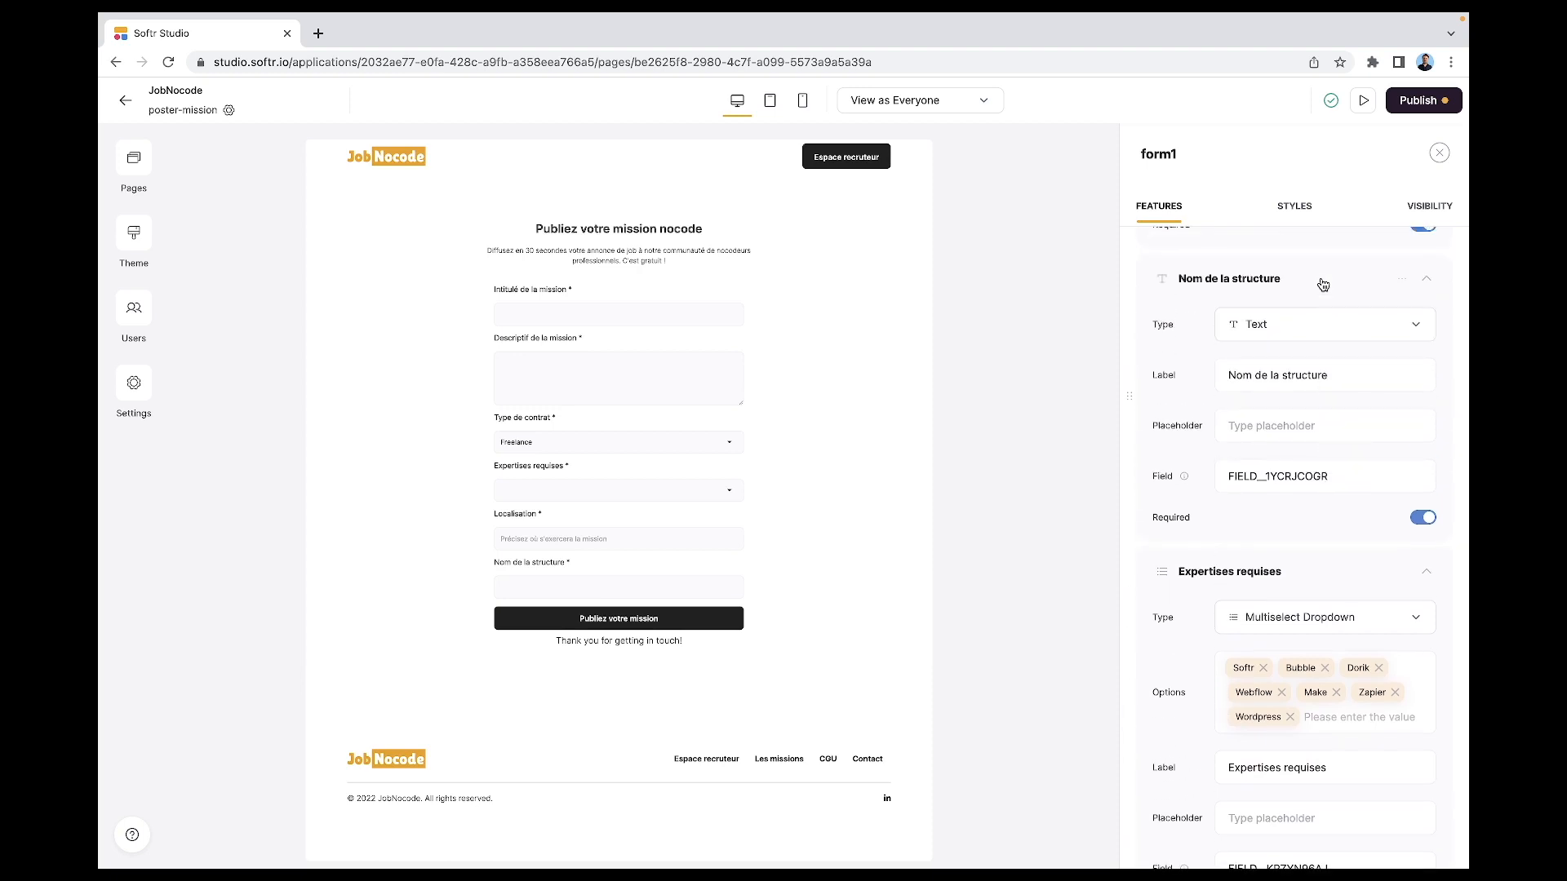
- Move Nom de la structure above Localisation and select the existing success message
left_click_drag(1323, 284, 1323, 571)
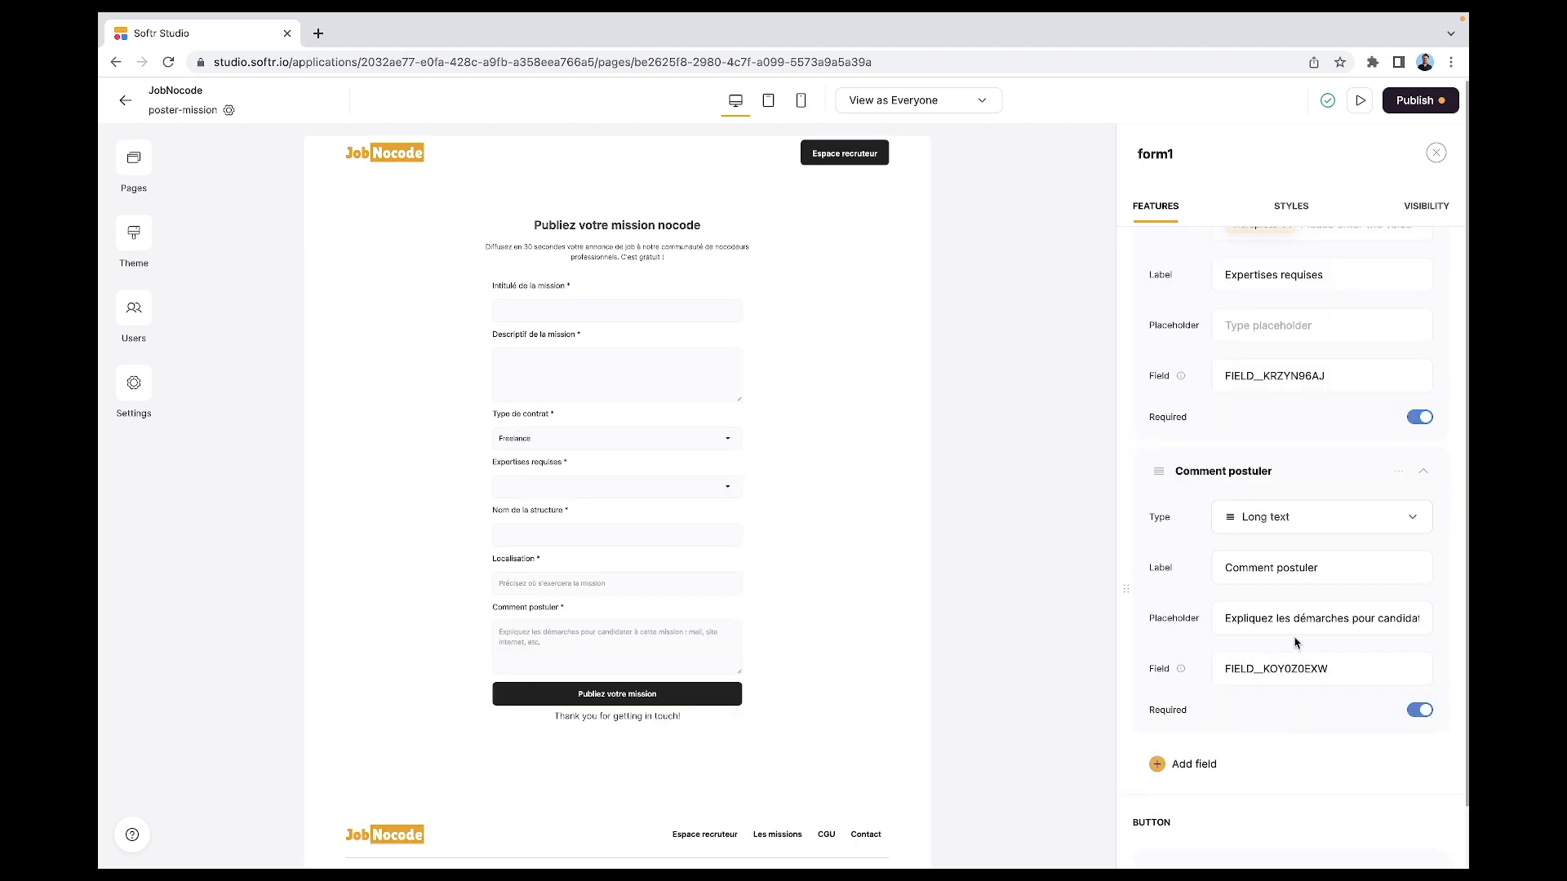
scroll(1296, 642, "down", 5)
triple_click(1219, 760)
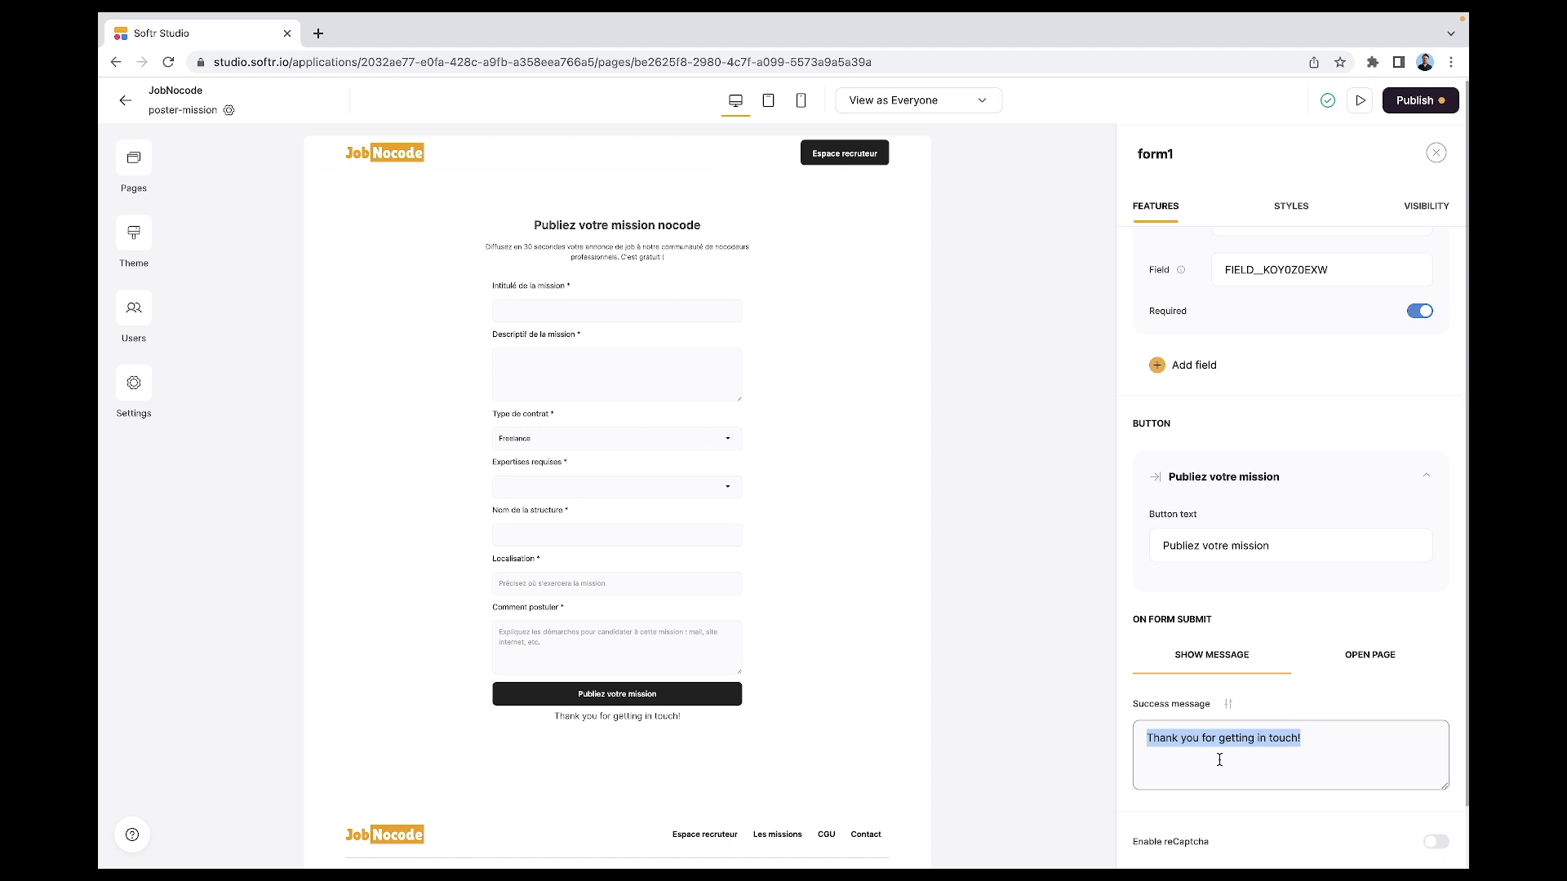
- Replace the success message with a French thank-you and increase its top padding
type("Merci pour votre proposition. Elle apparaitra sur le site dans les plus brefs délais.")
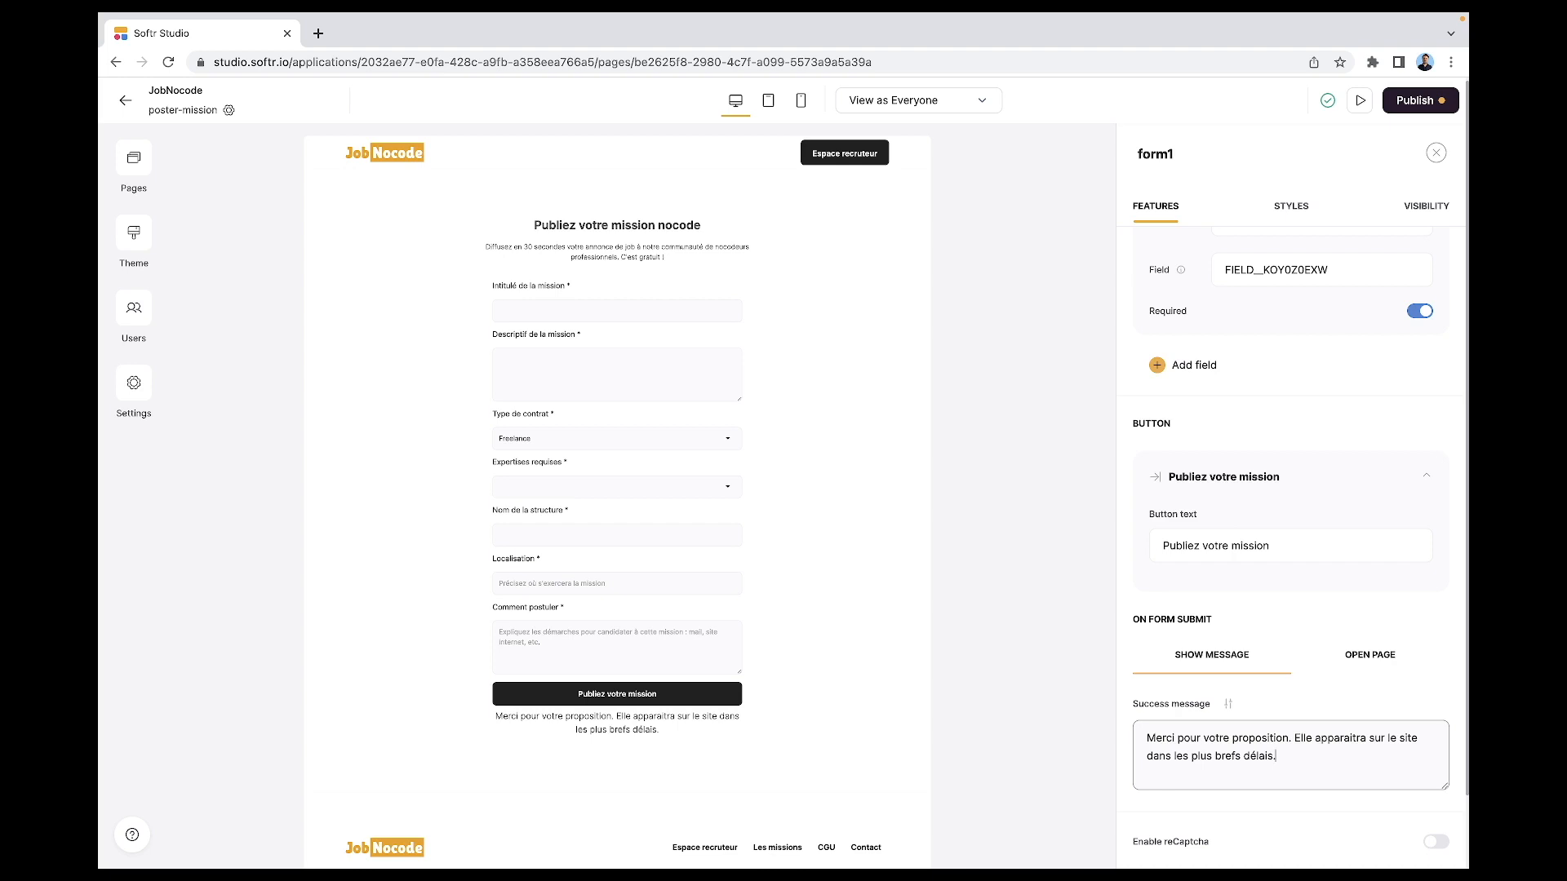
left_click(1230, 705)
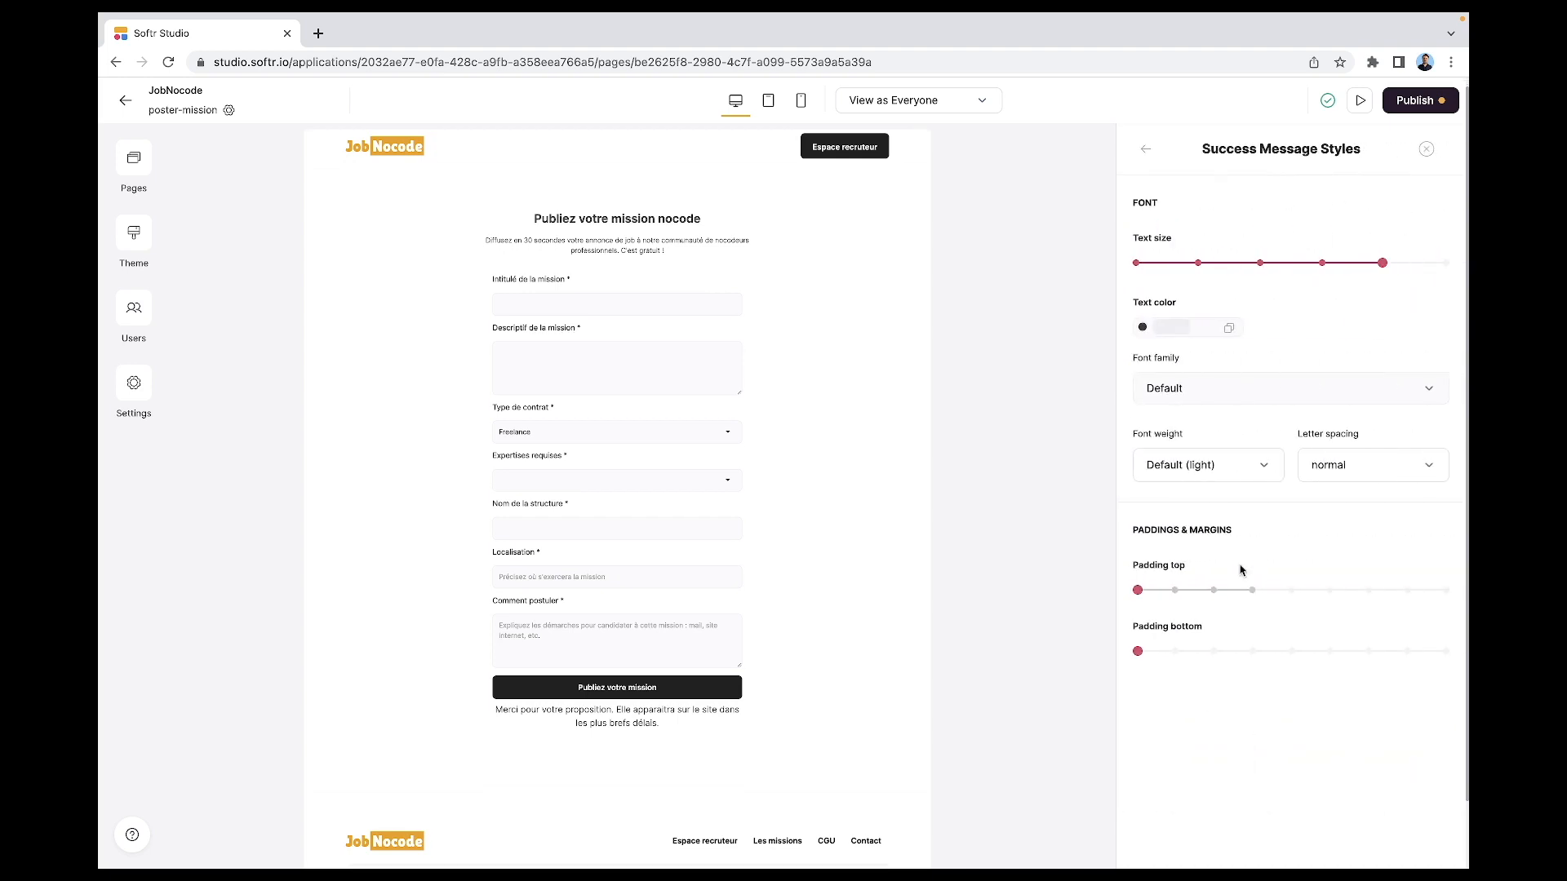
left_click(1212, 590)
left_click(1249, 589)
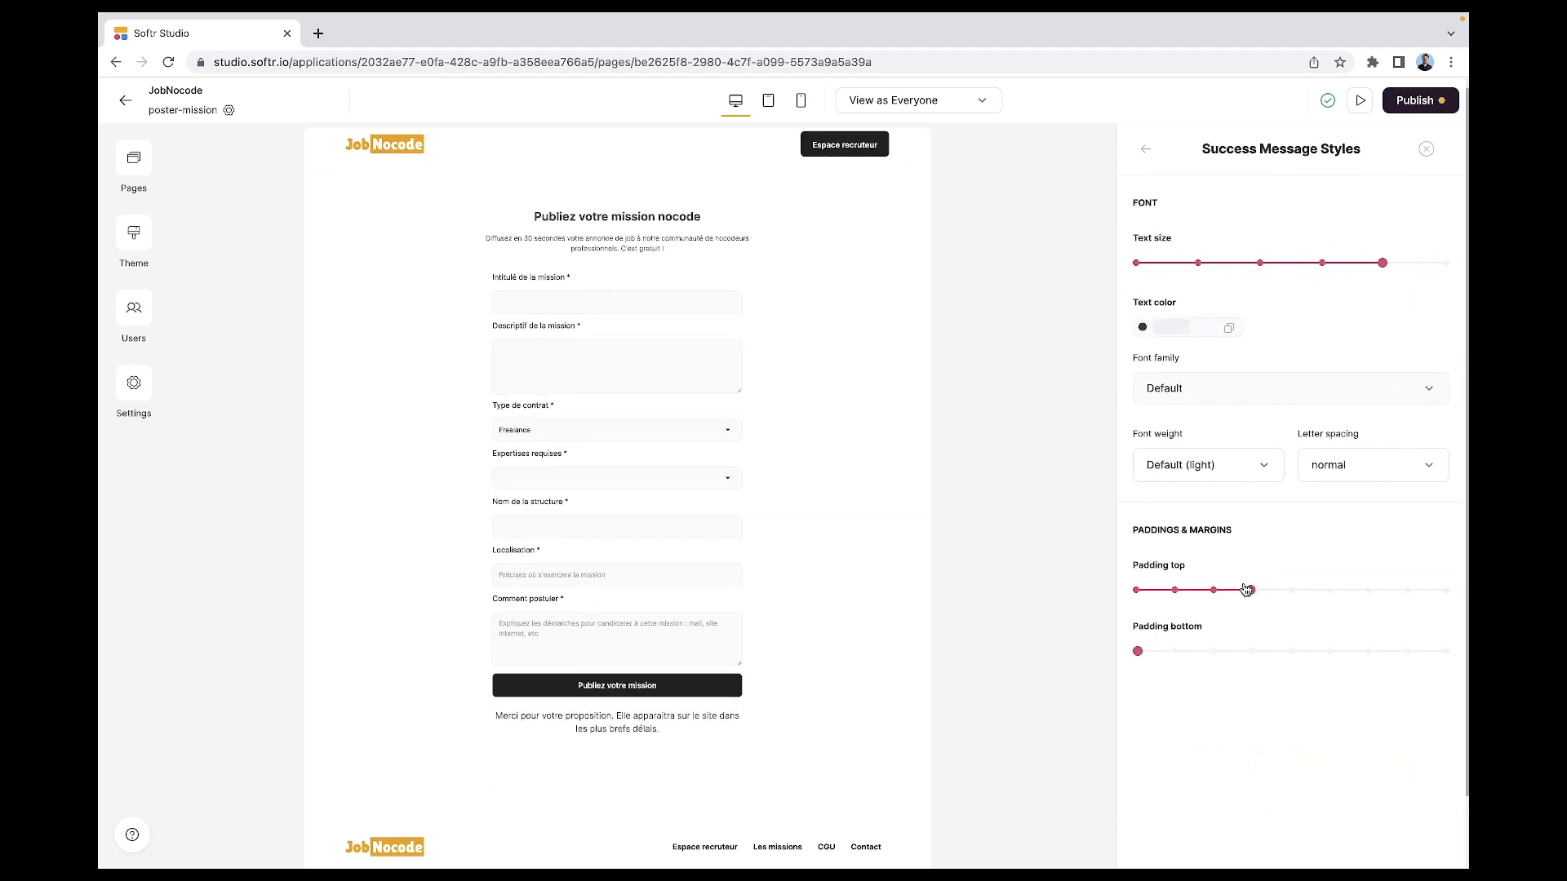
left_click(1145, 150)
scroll(1214, 555, "up", 20)
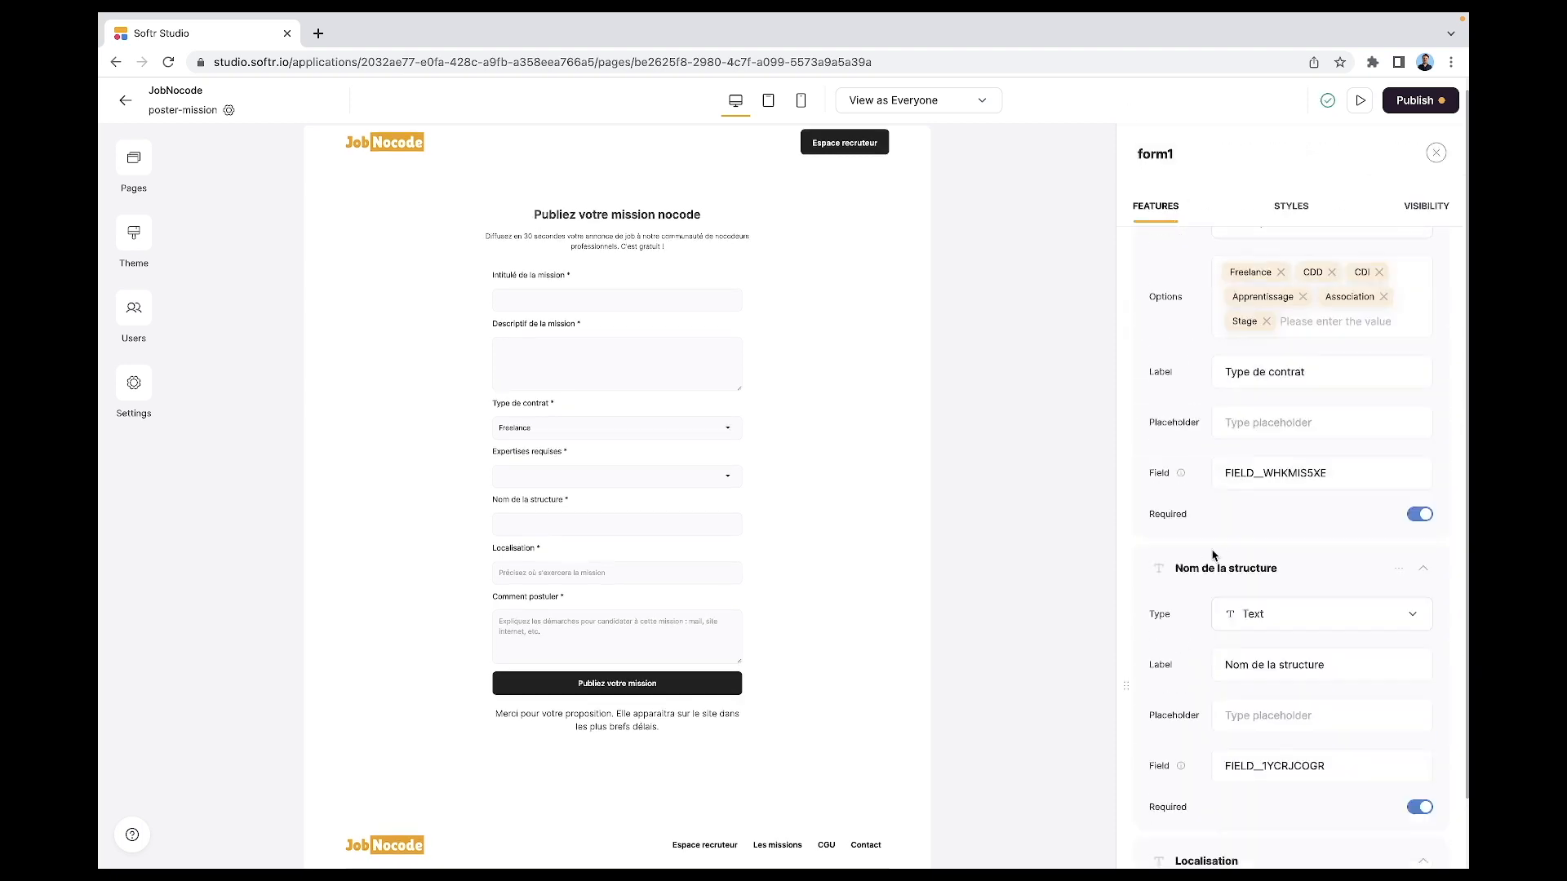
scroll(1213, 555, "up", 10)
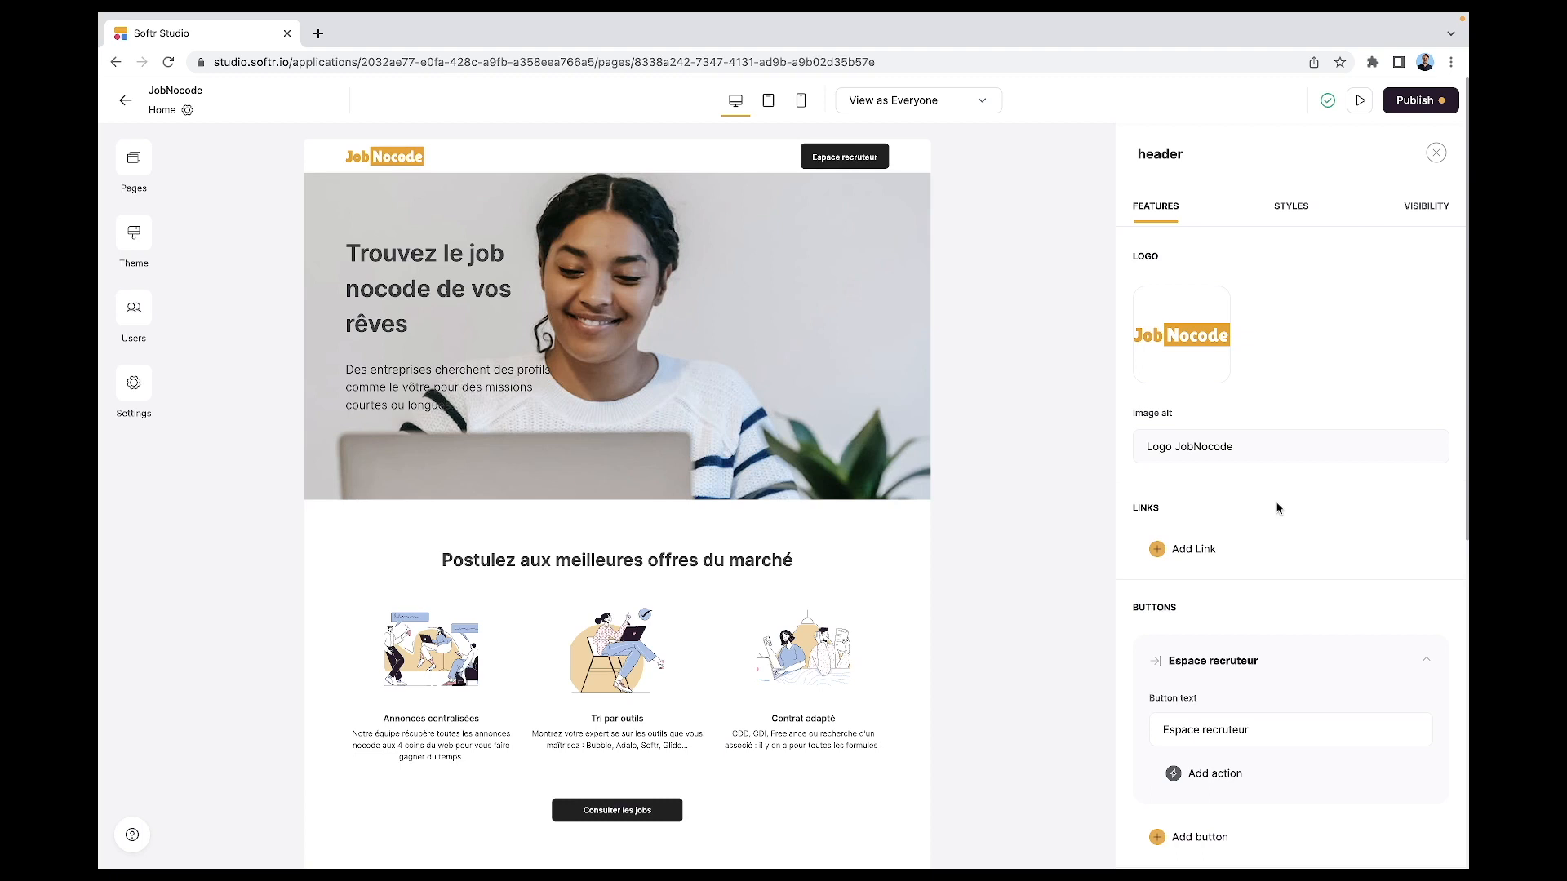
- Rename the Home header button to 'Poster votre mission' and make it open the poster-mission page
triple_click(1209, 729)
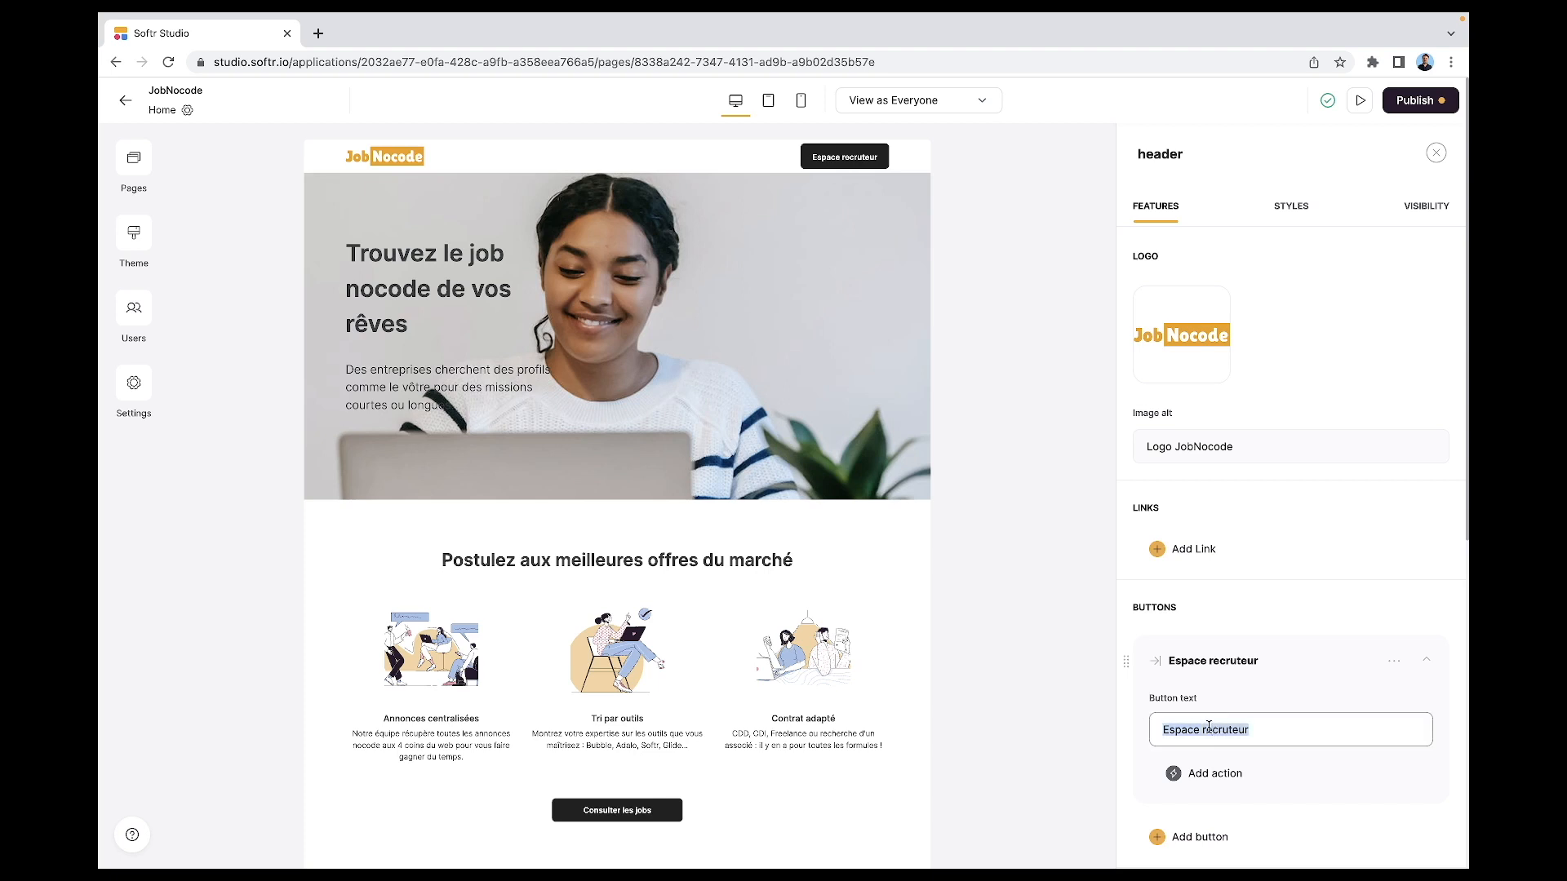
type("Poster vo")
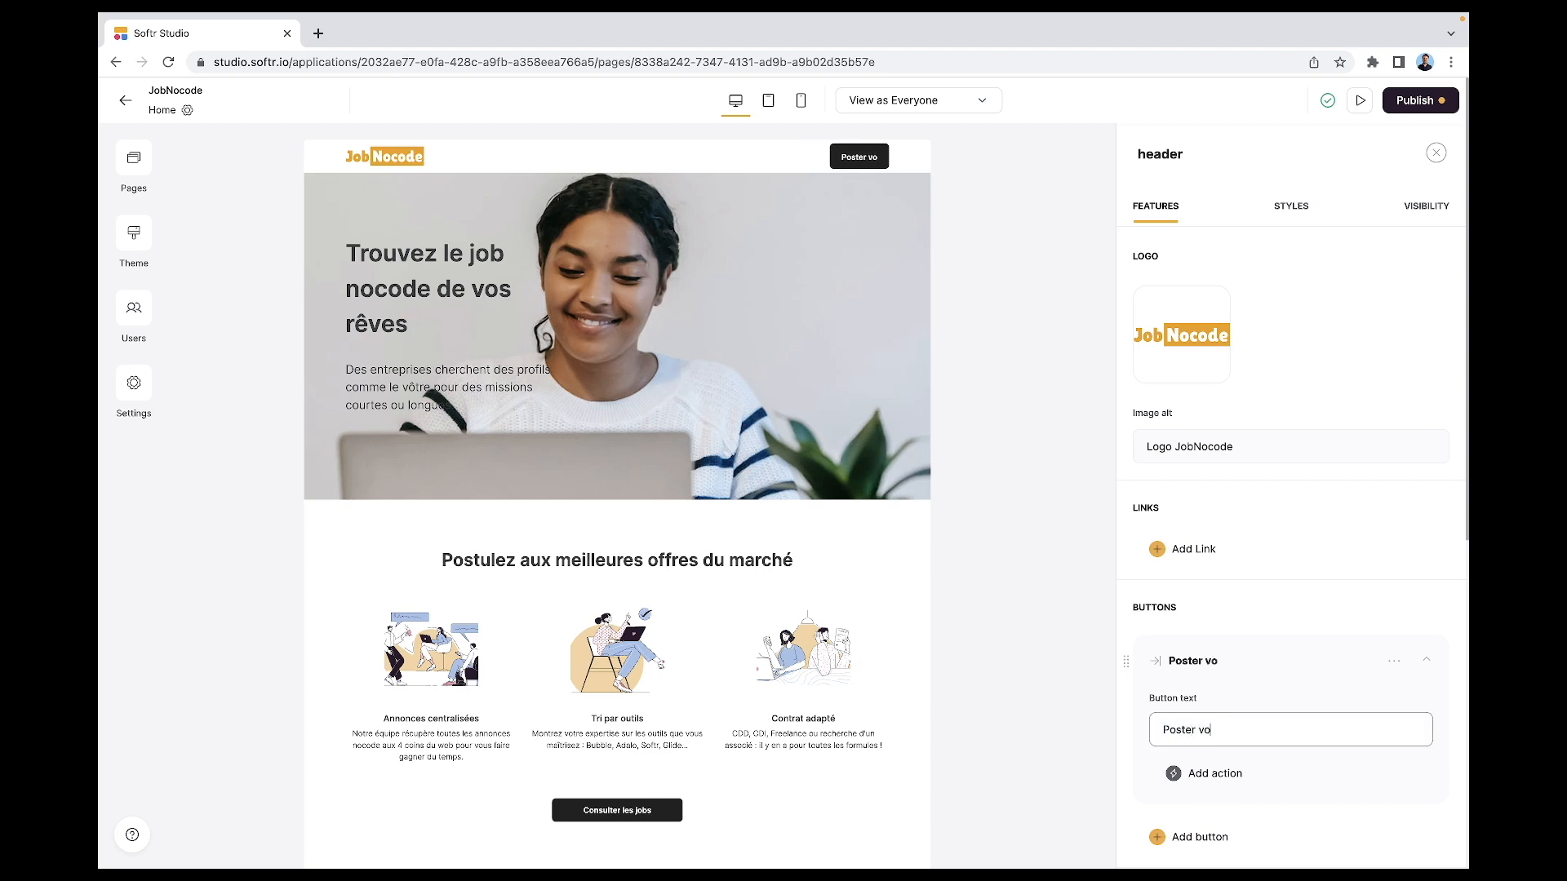
type("tre mission")
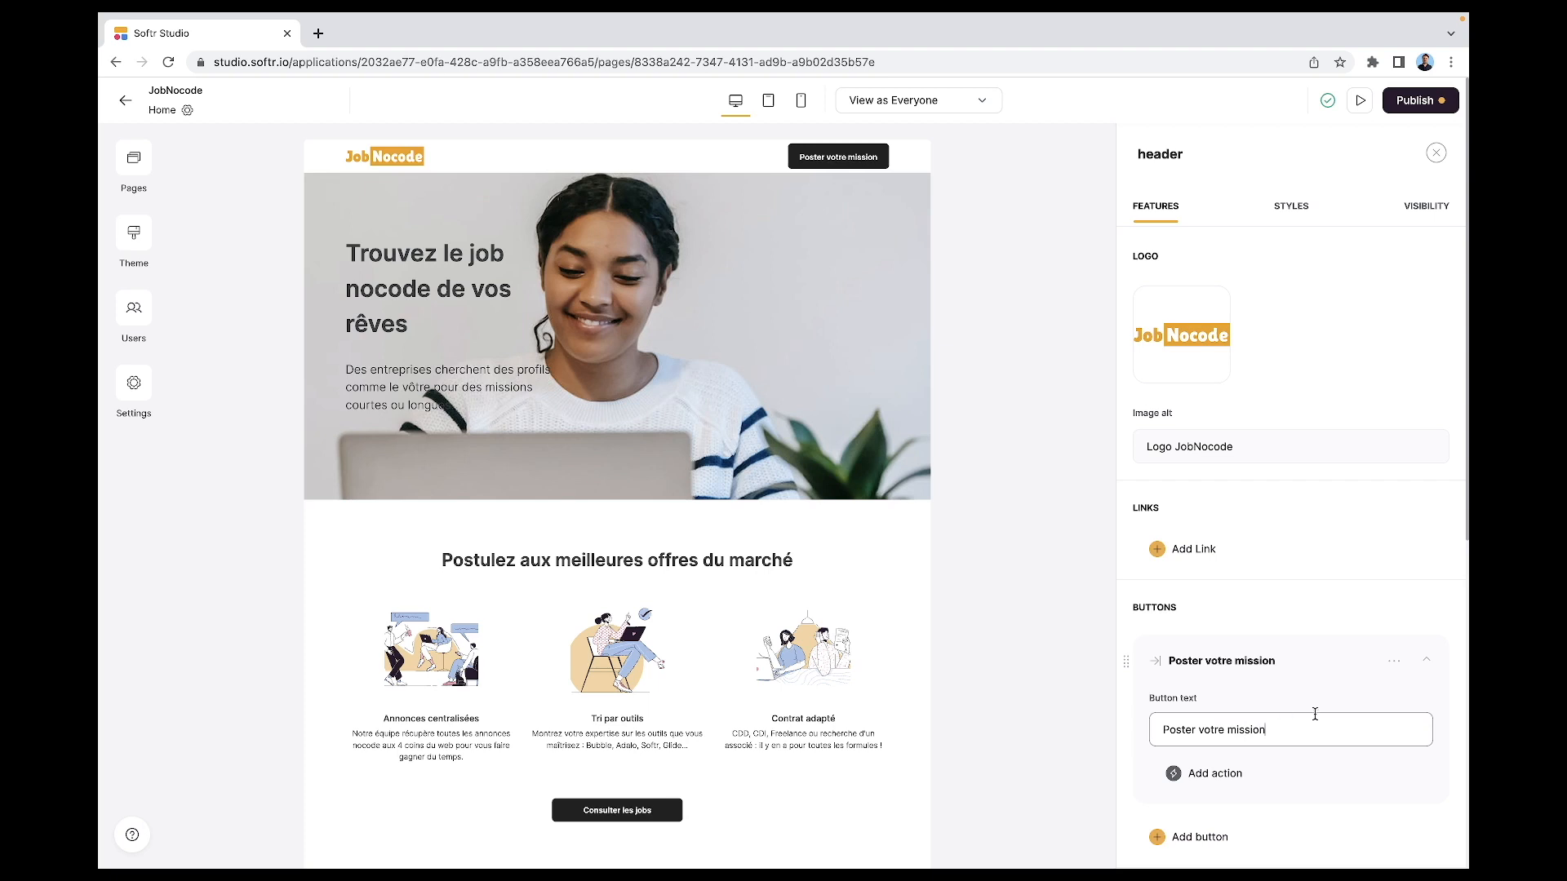
left_click(1239, 784)
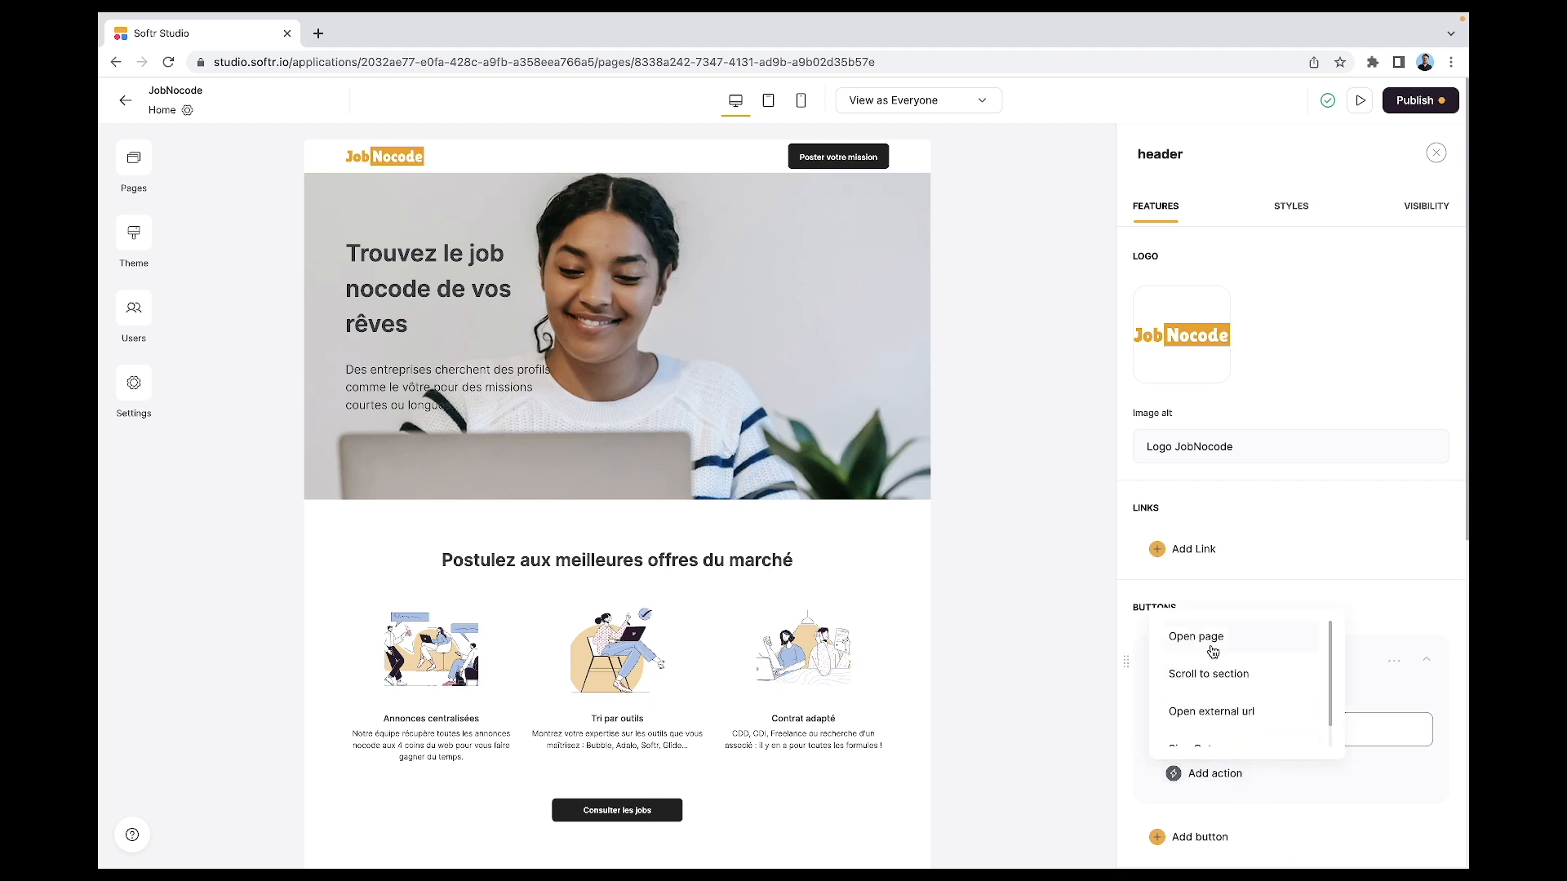
scroll(1214, 651, "down", 1)
scroll(1216, 653, "up", 1)
left_click(1216, 653)
scroll(1240, 718, "down", 1)
left_click(1250, 762)
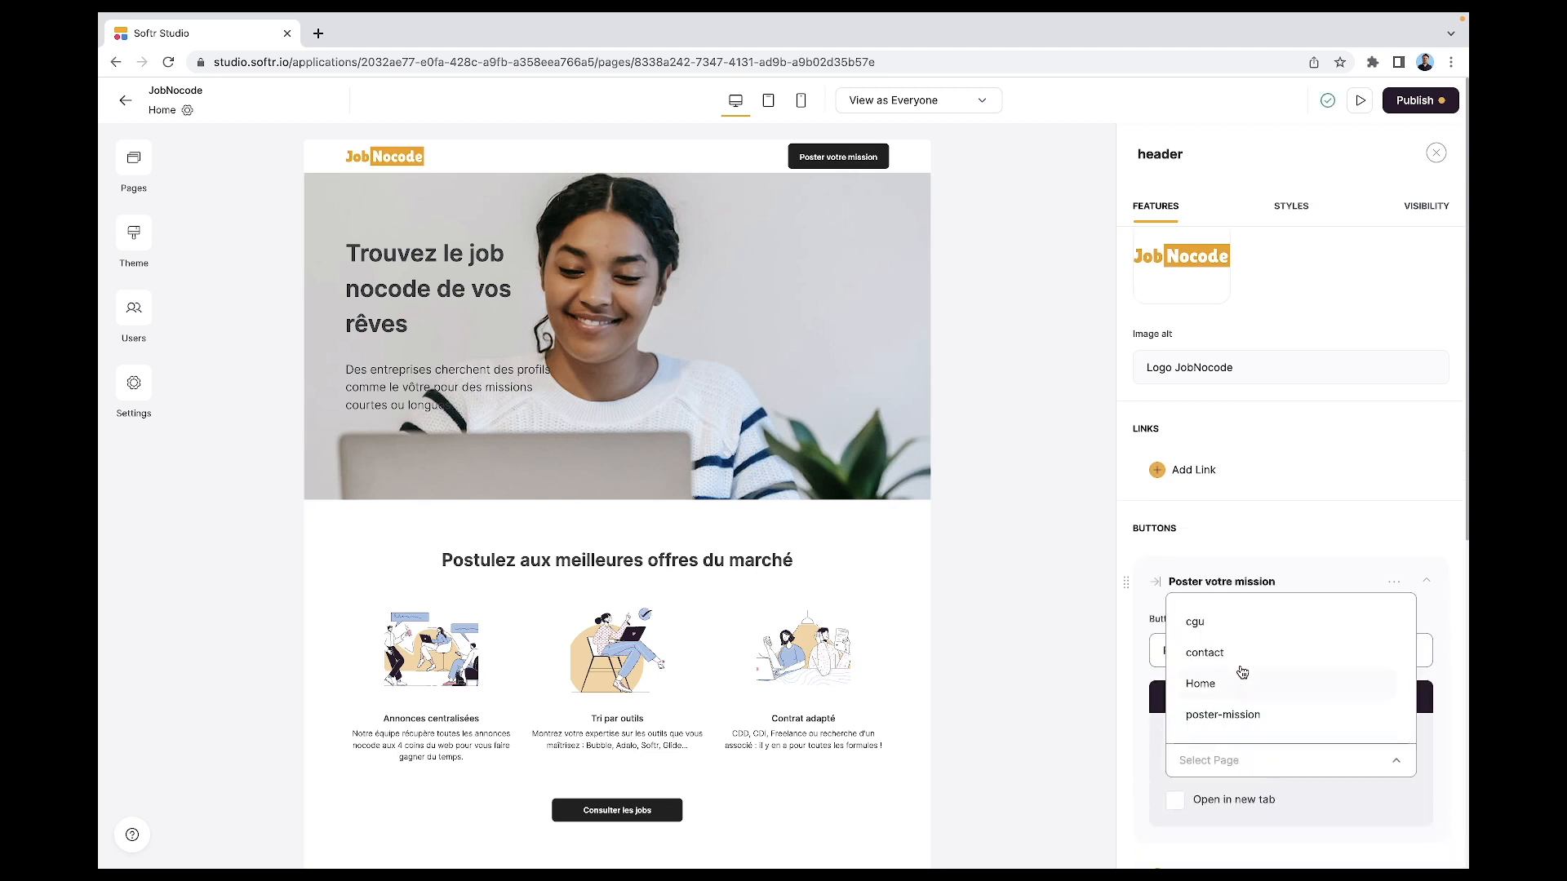
left_click(1224, 714)
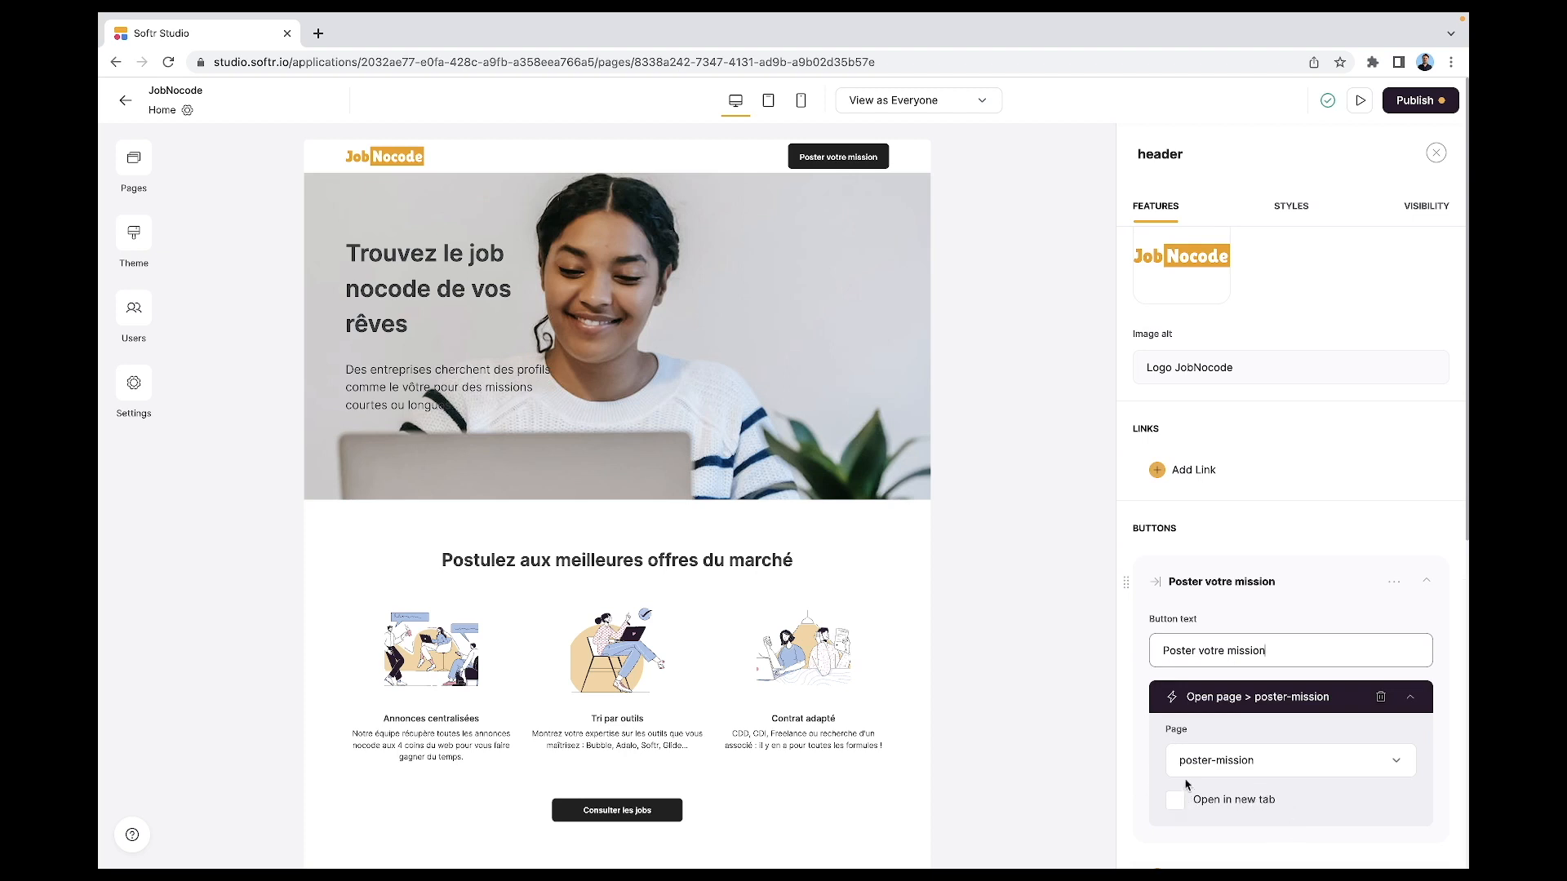
- In the footer, rename the 'Espace recruteur' link to 'Poster une mission', linked to poster-mission
scroll(994, 703, "down", 1)
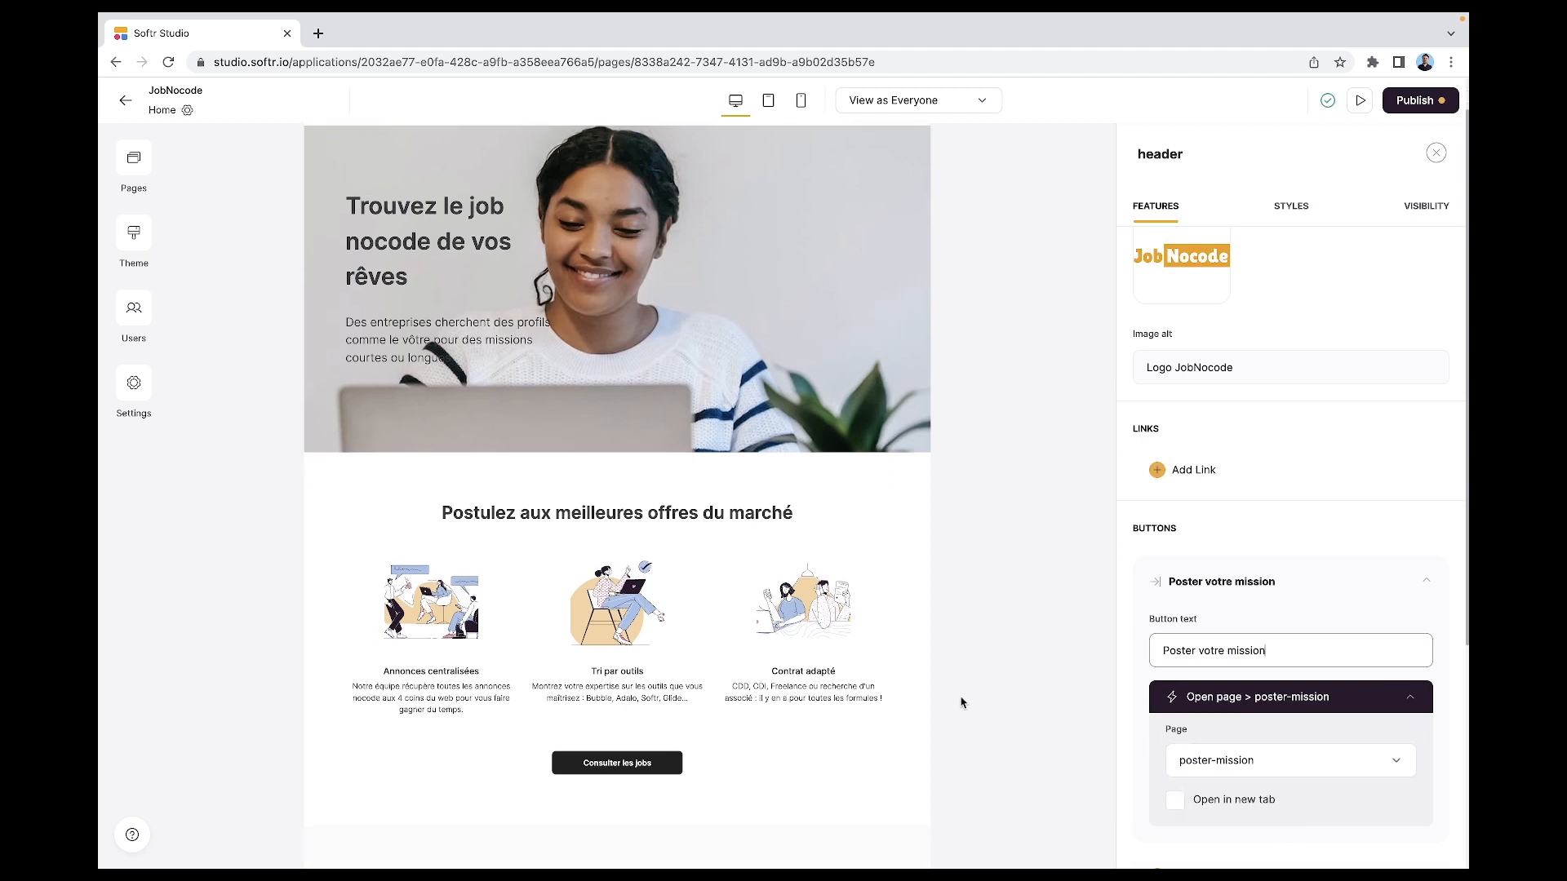
scroll(961, 703, "down", 5)
left_click(570, 784)
scroll(1144, 664, "down", 3)
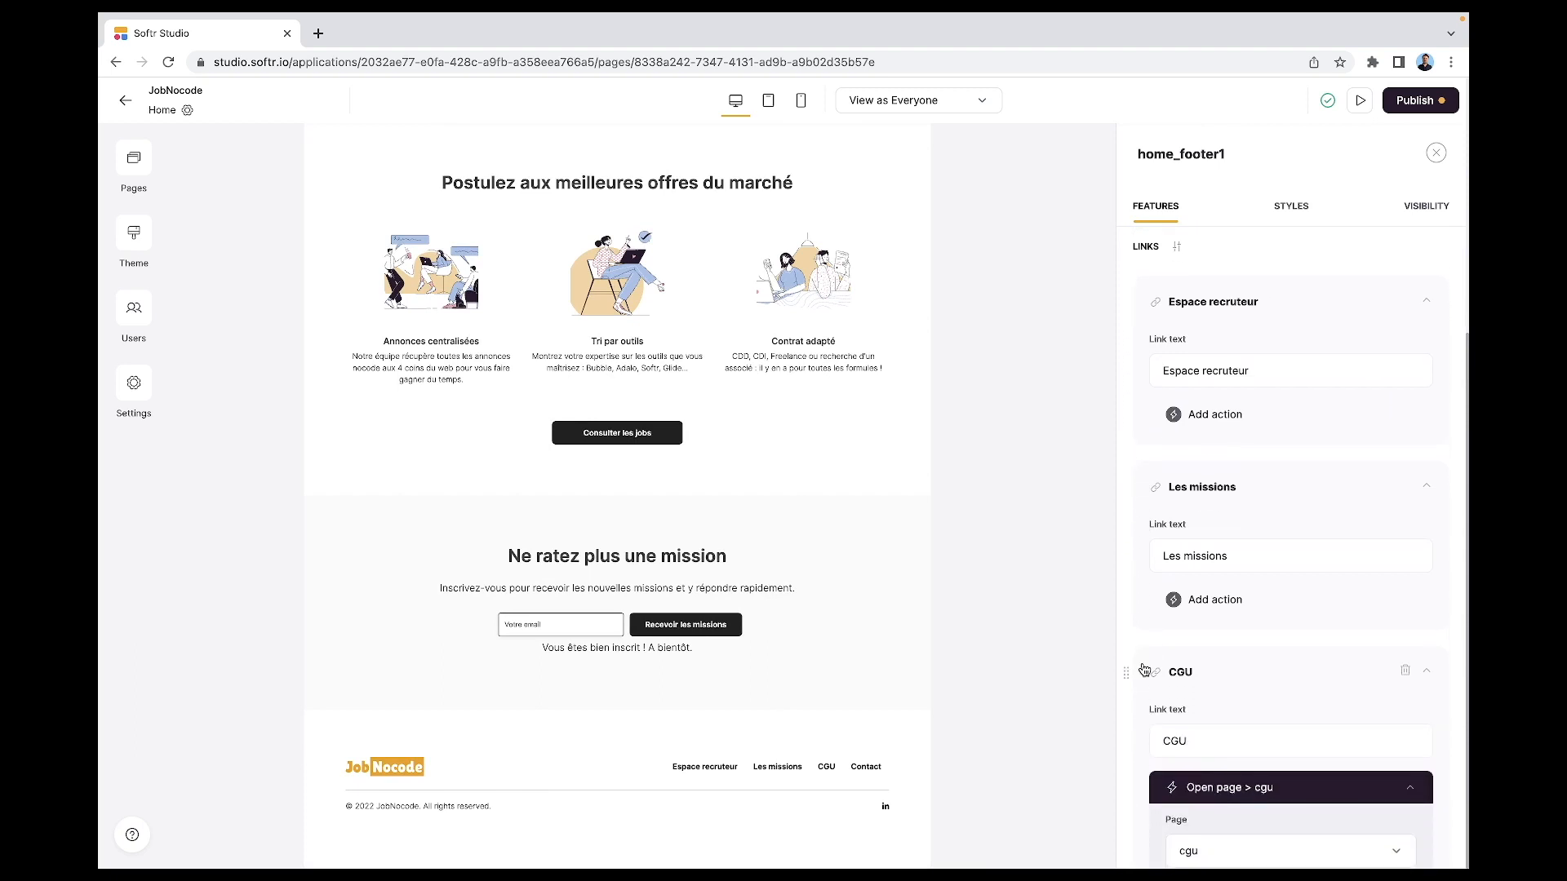
left_click(1239, 361)
key("super+a")
type("Po")
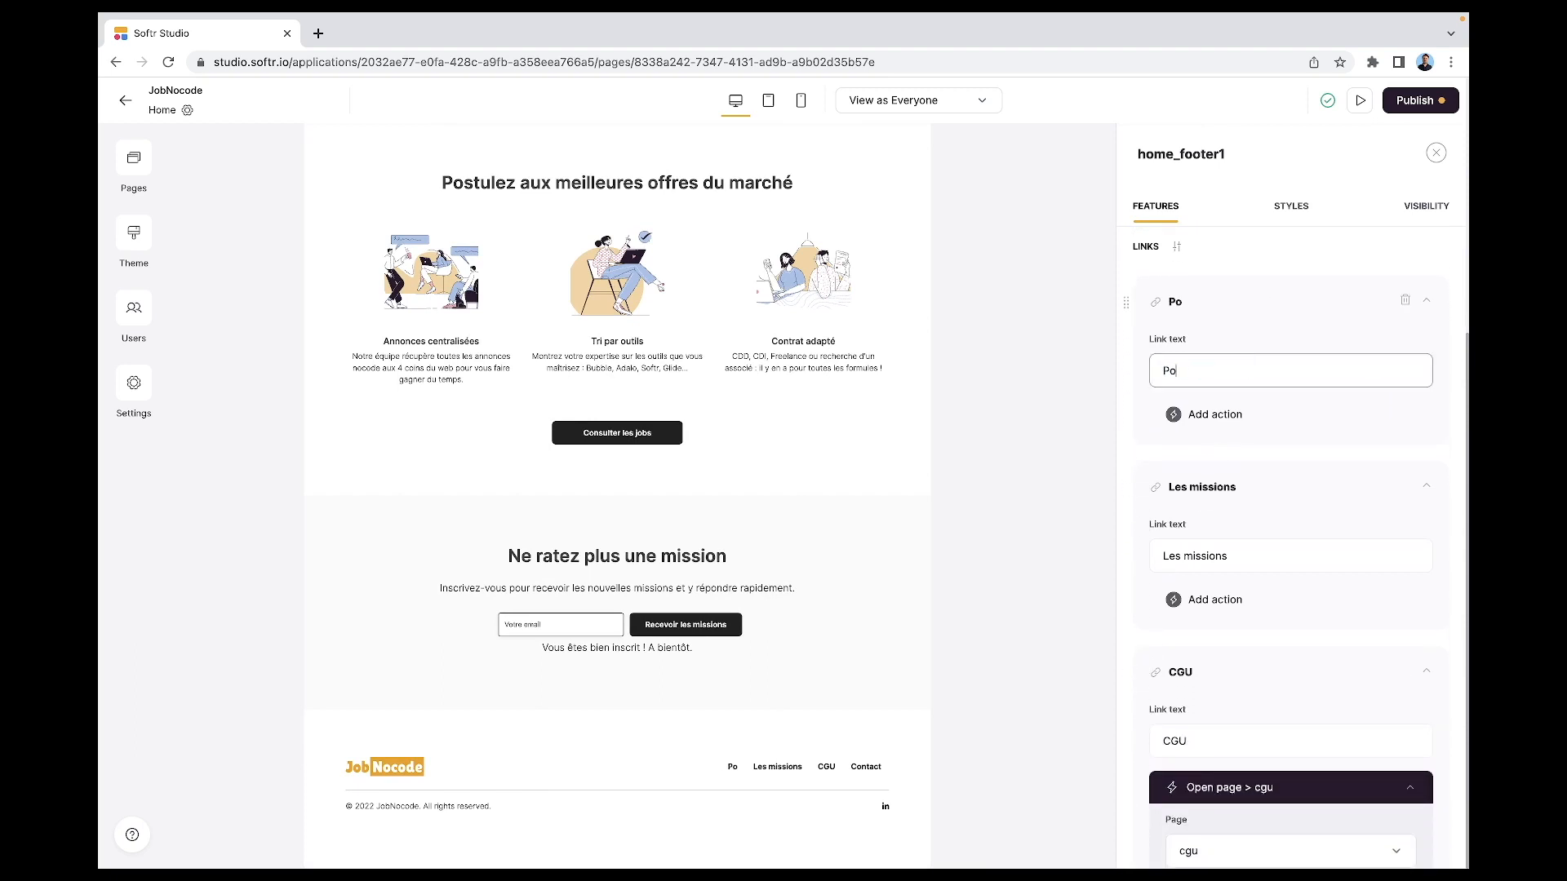
type("ster une mission")
left_click(1240, 416)
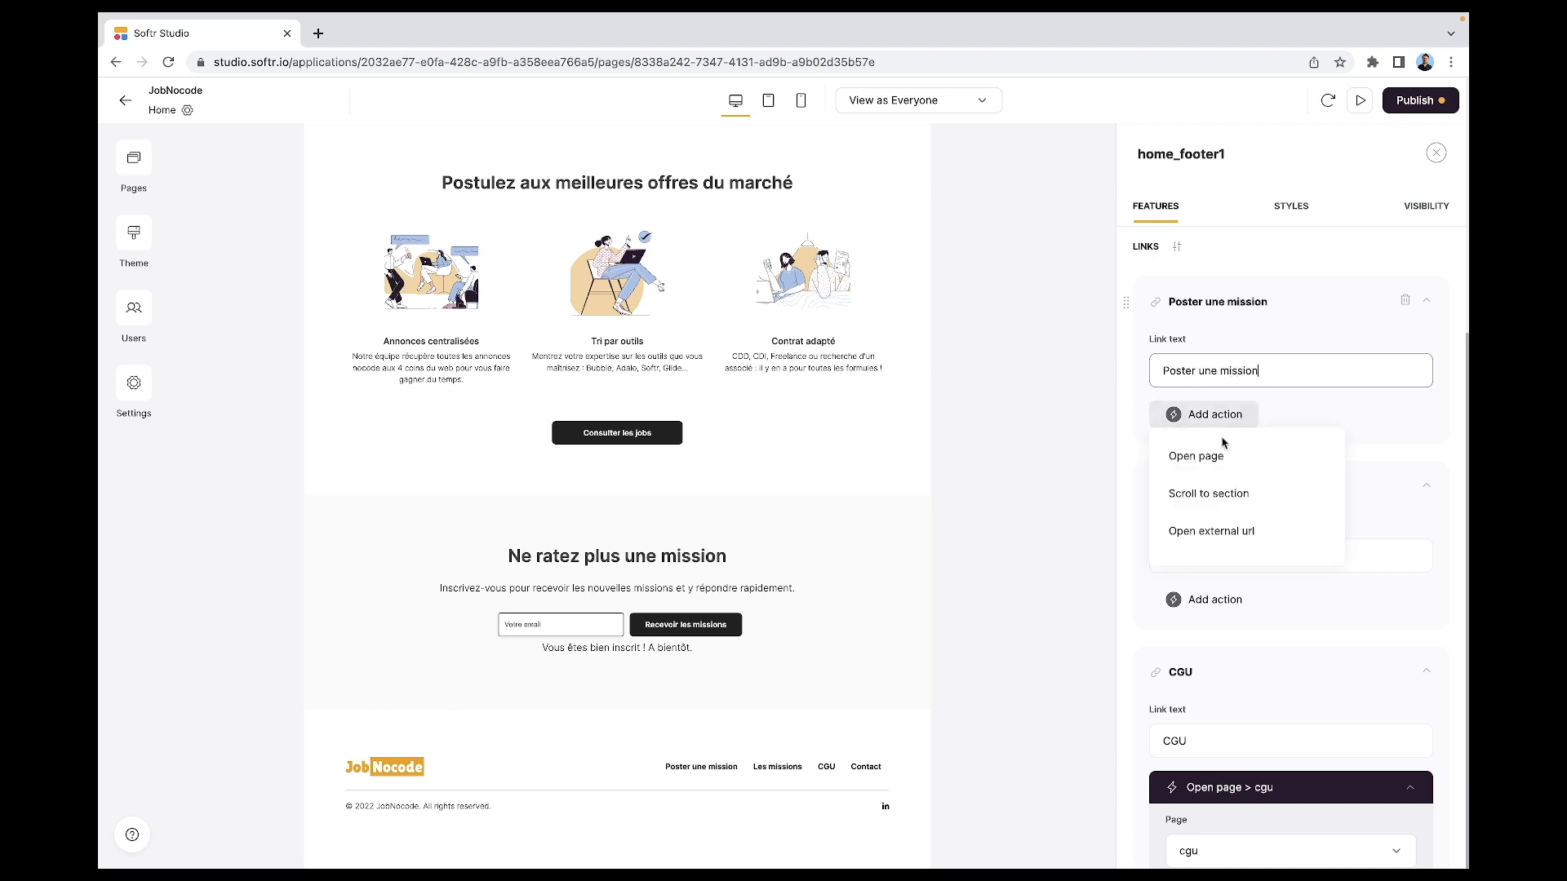
left_click(1198, 456)
left_click(1216, 489)
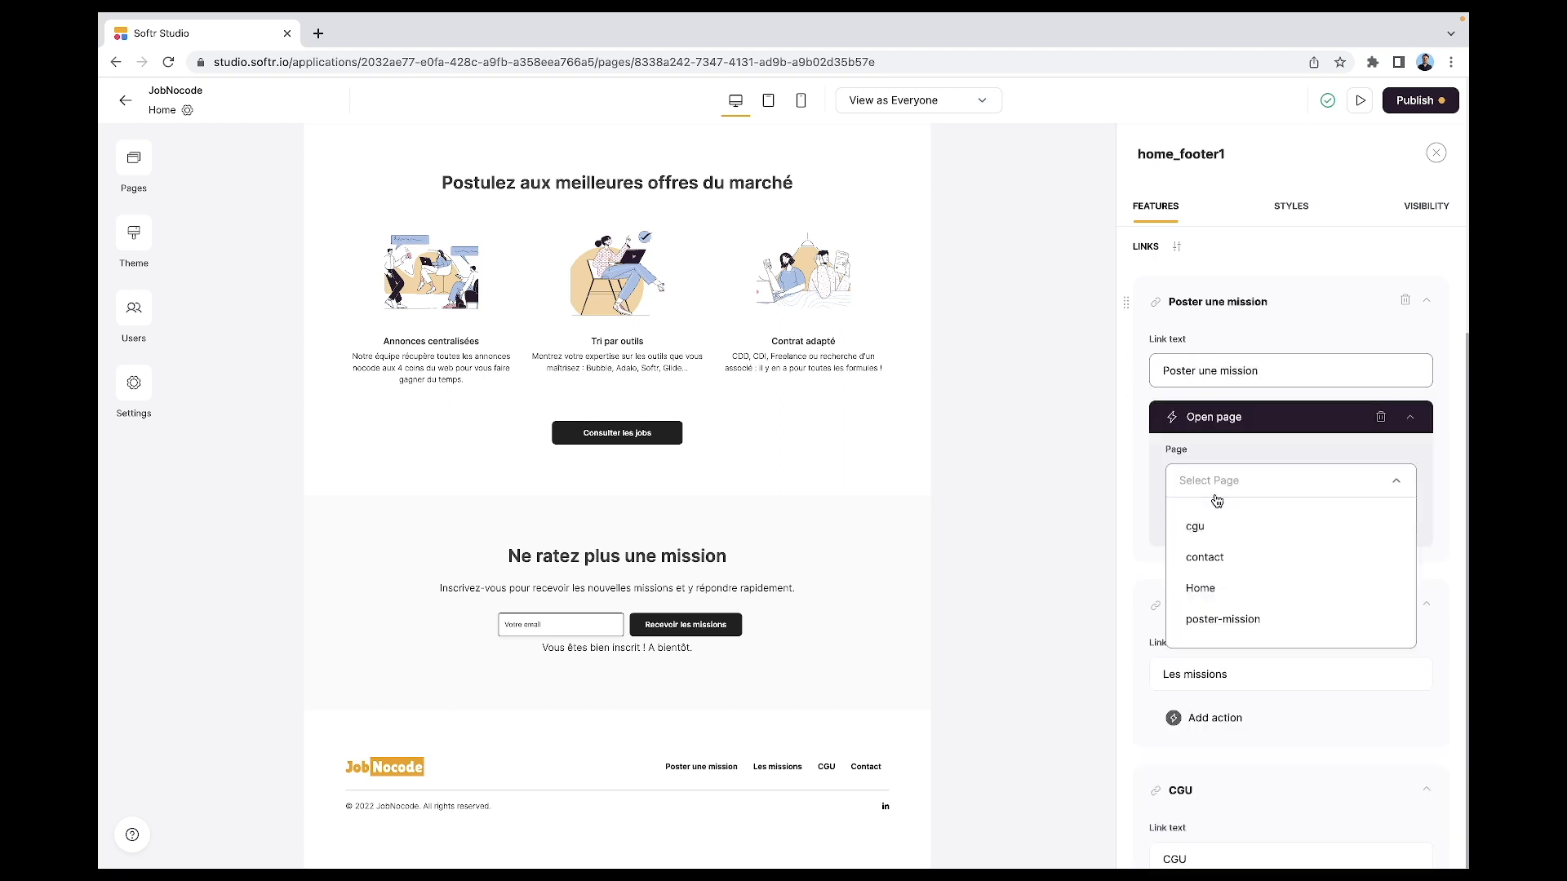
left_click(1232, 619)
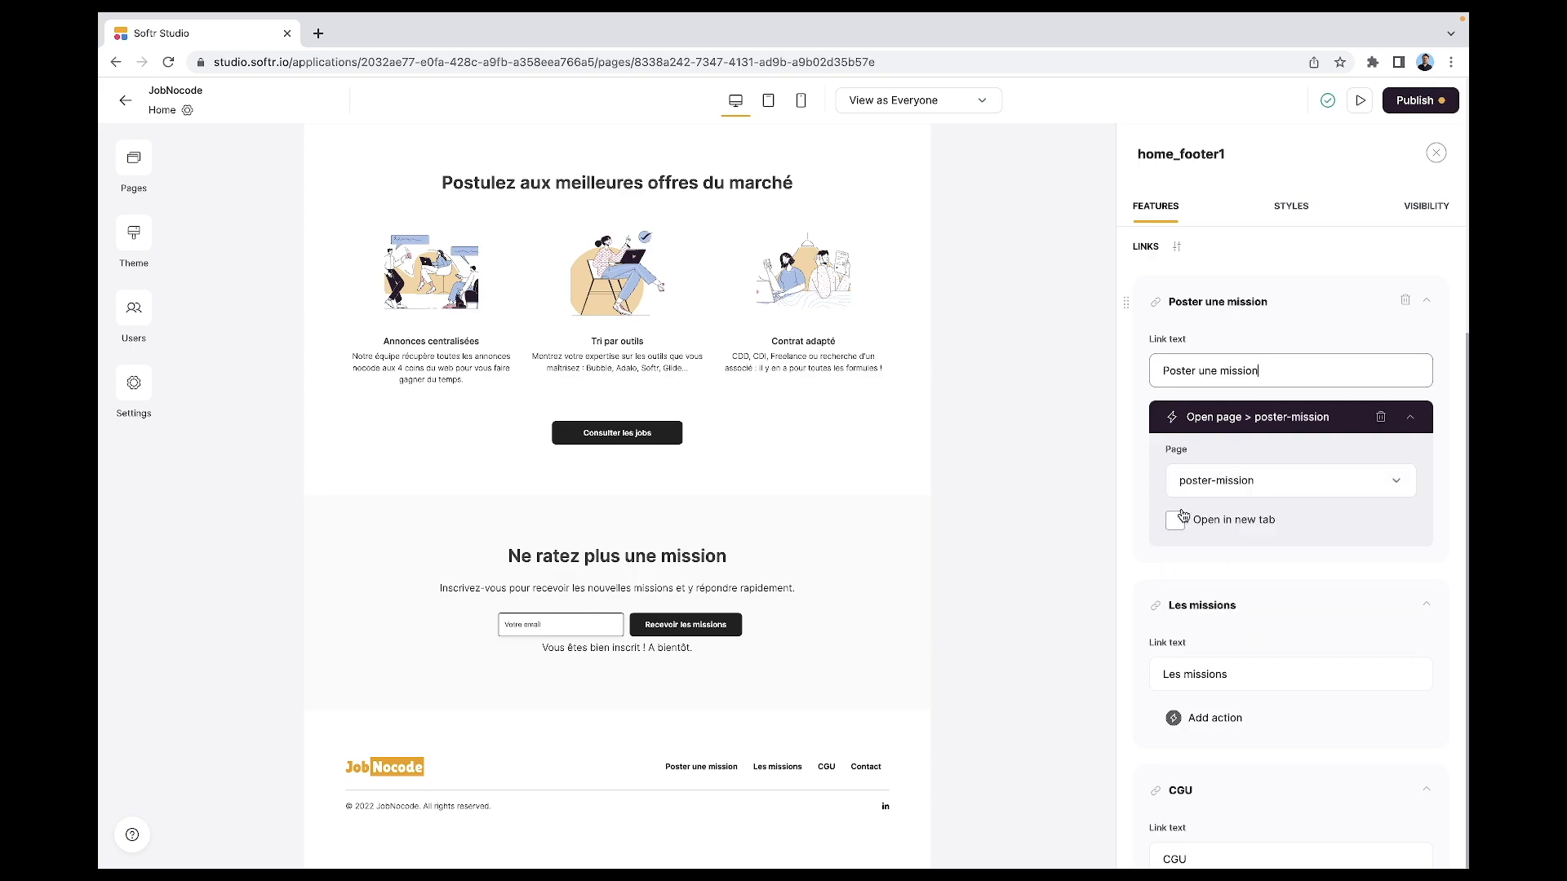